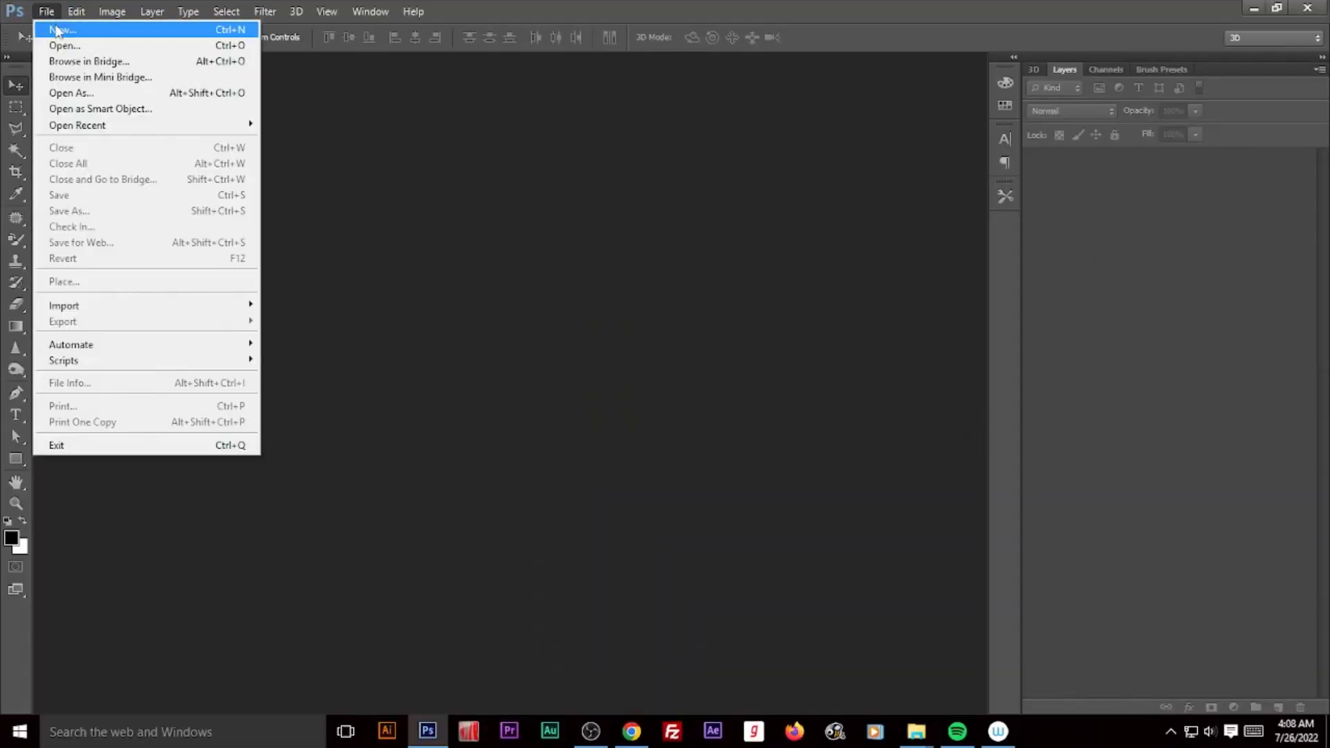
Step: Open the New document dialog from the File menu for the neon party flyer
left_click(59, 28)
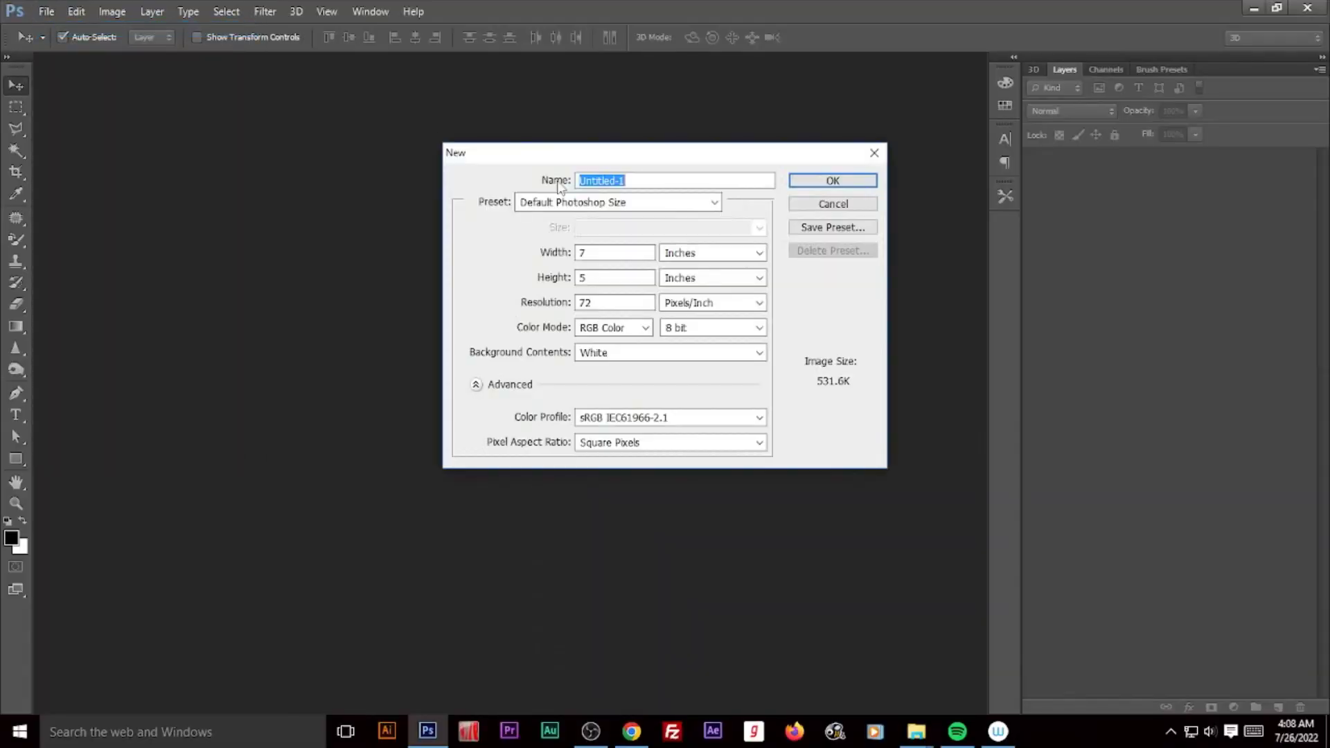
Step: Create a 4.25 × 4.25 inch document at 300 ppi in CMYK Color
double_click(583, 253)
type("4.25")
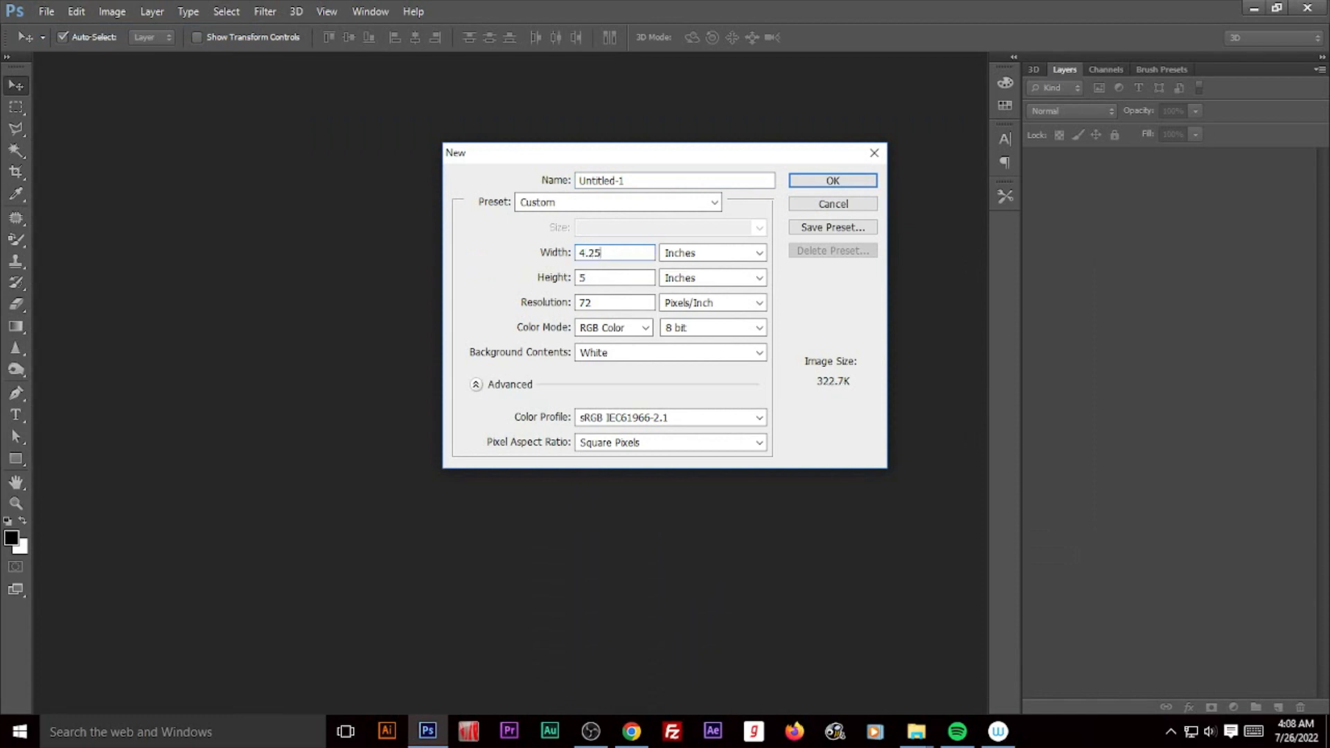
key("Tab")
key("Tab")
key("Tab")
key("Tab")
type("300")
key("Tab")
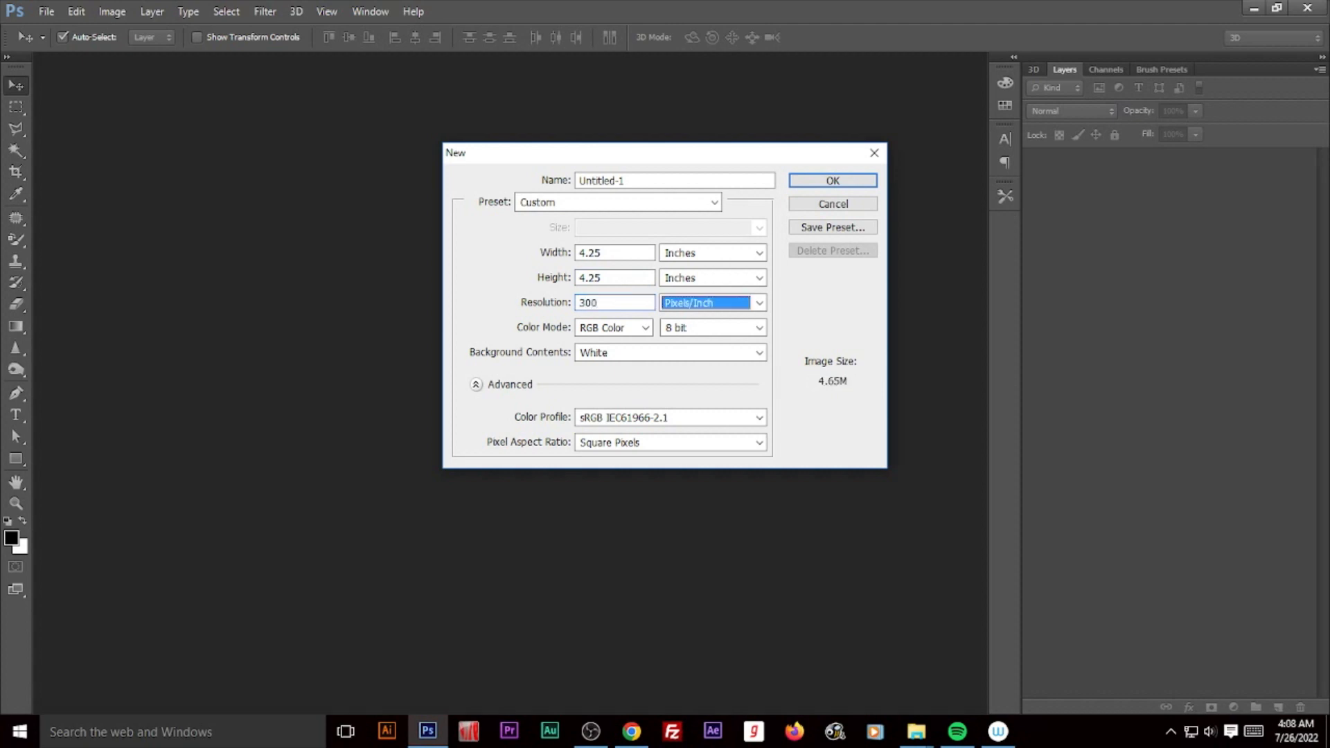
key("Tab")
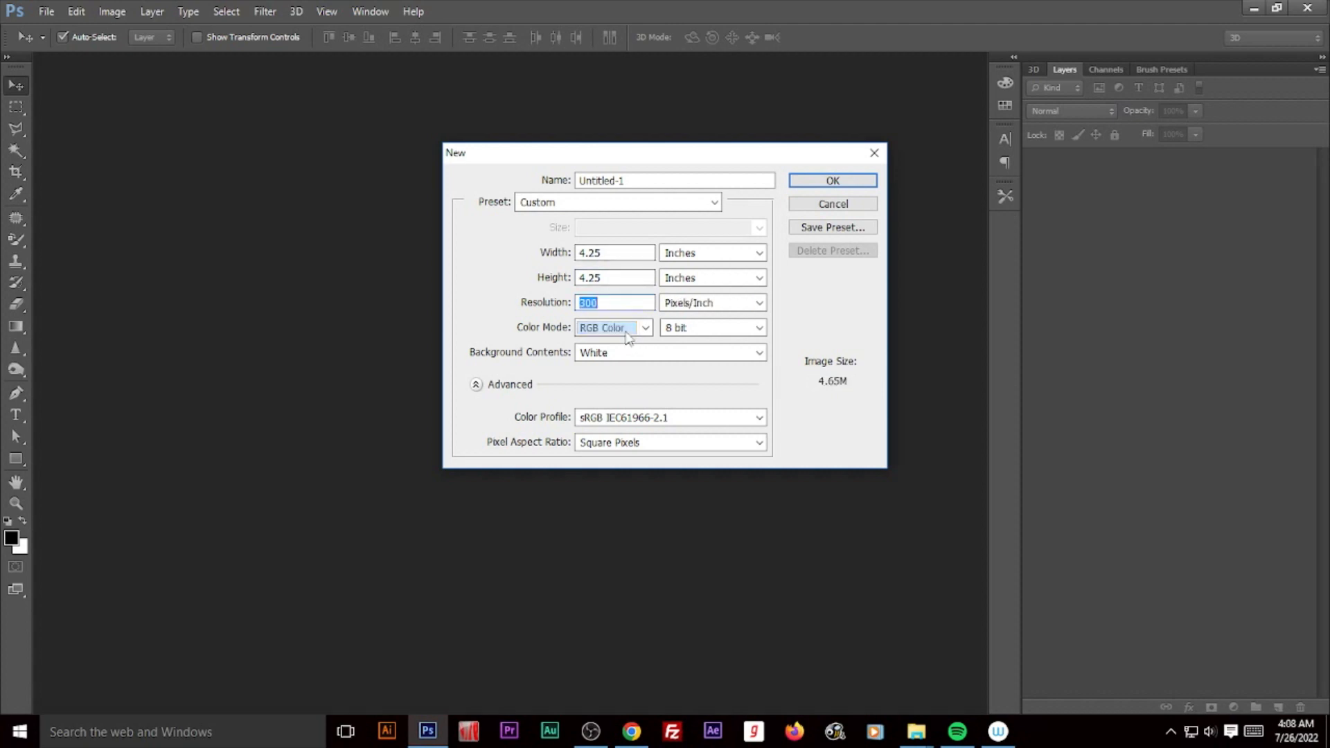
left_click(644, 328)
left_click(615, 385)
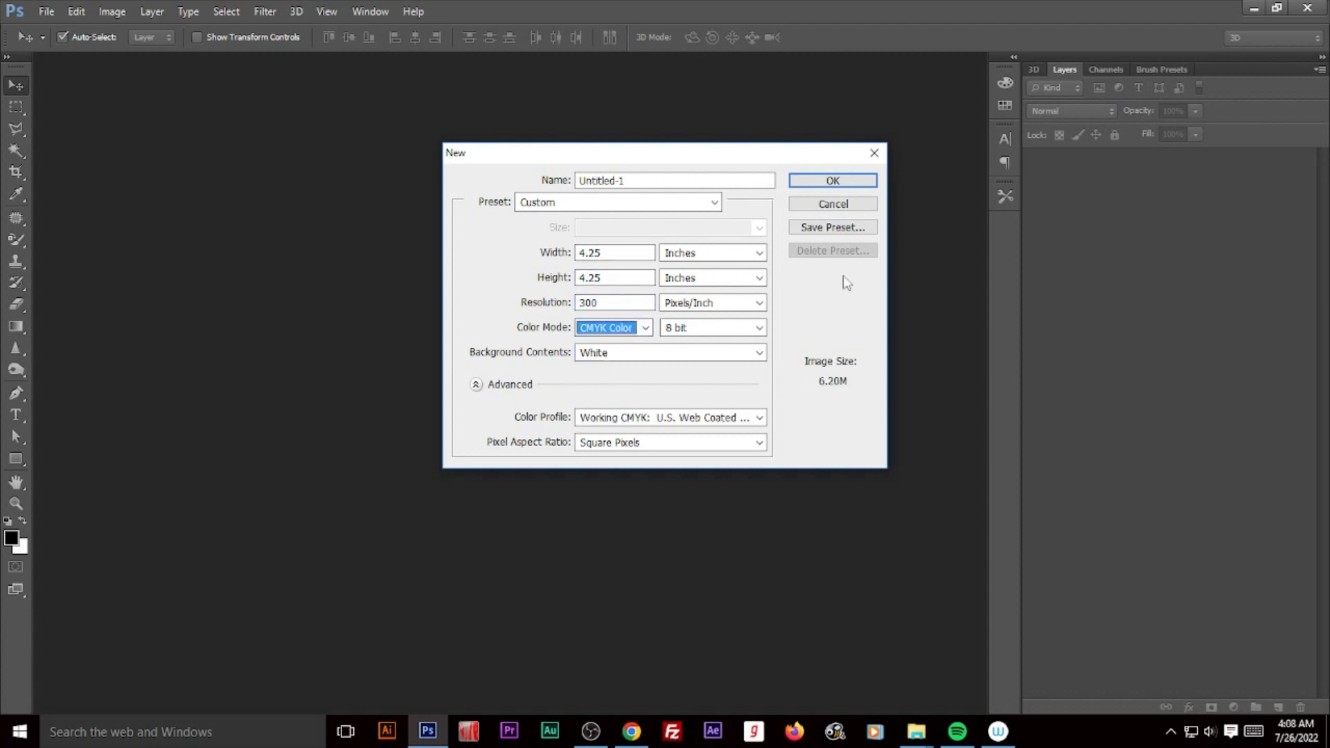
left_click(845, 183)
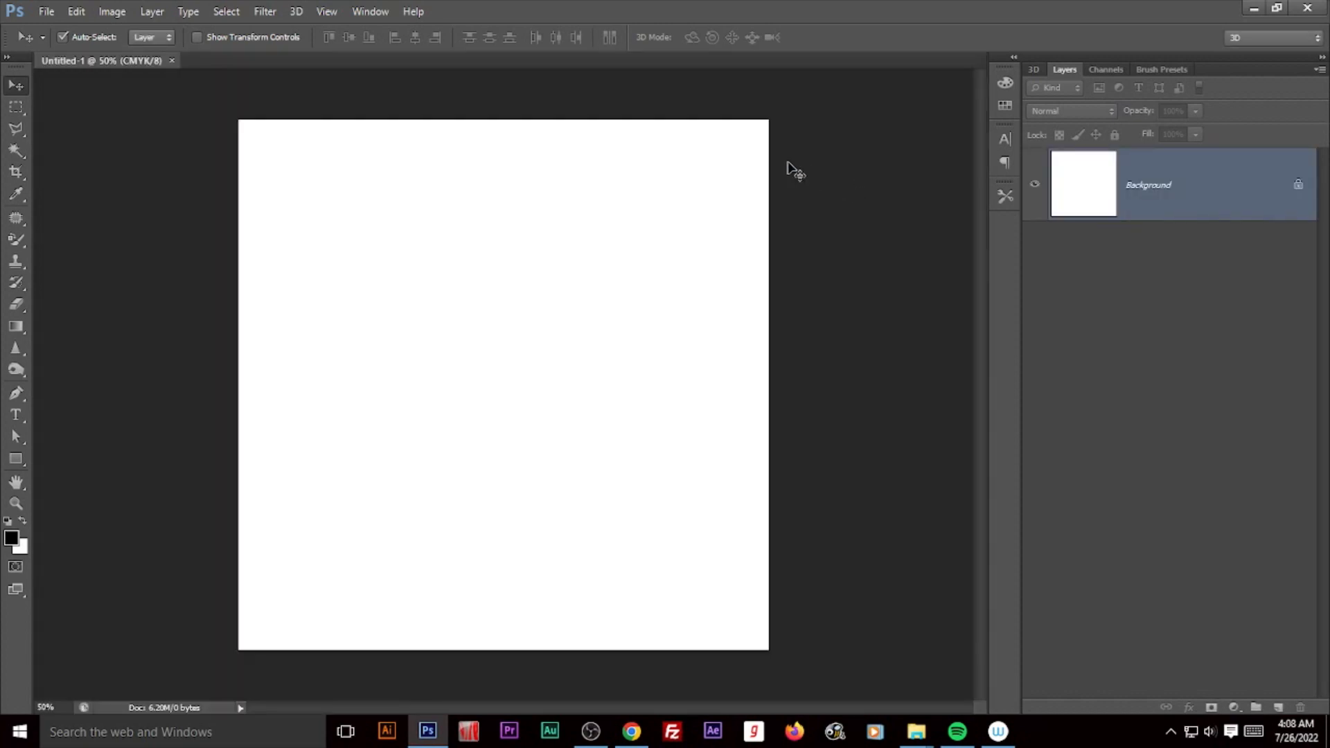
Step: Turn on rulers and drag guides to the top, left, bottom and right canvas edges
left_click(332, 12)
left_click(357, 281)
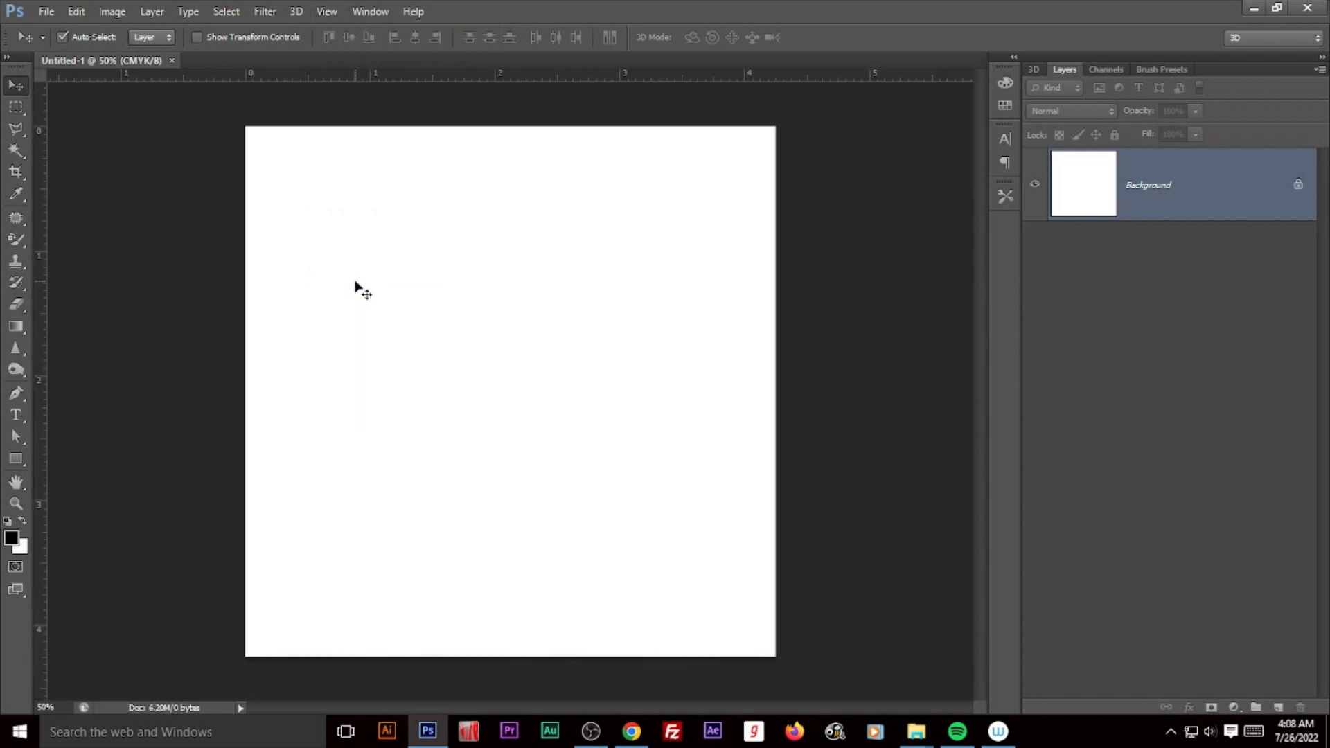
left_click_drag(349, 81, 350, 125)
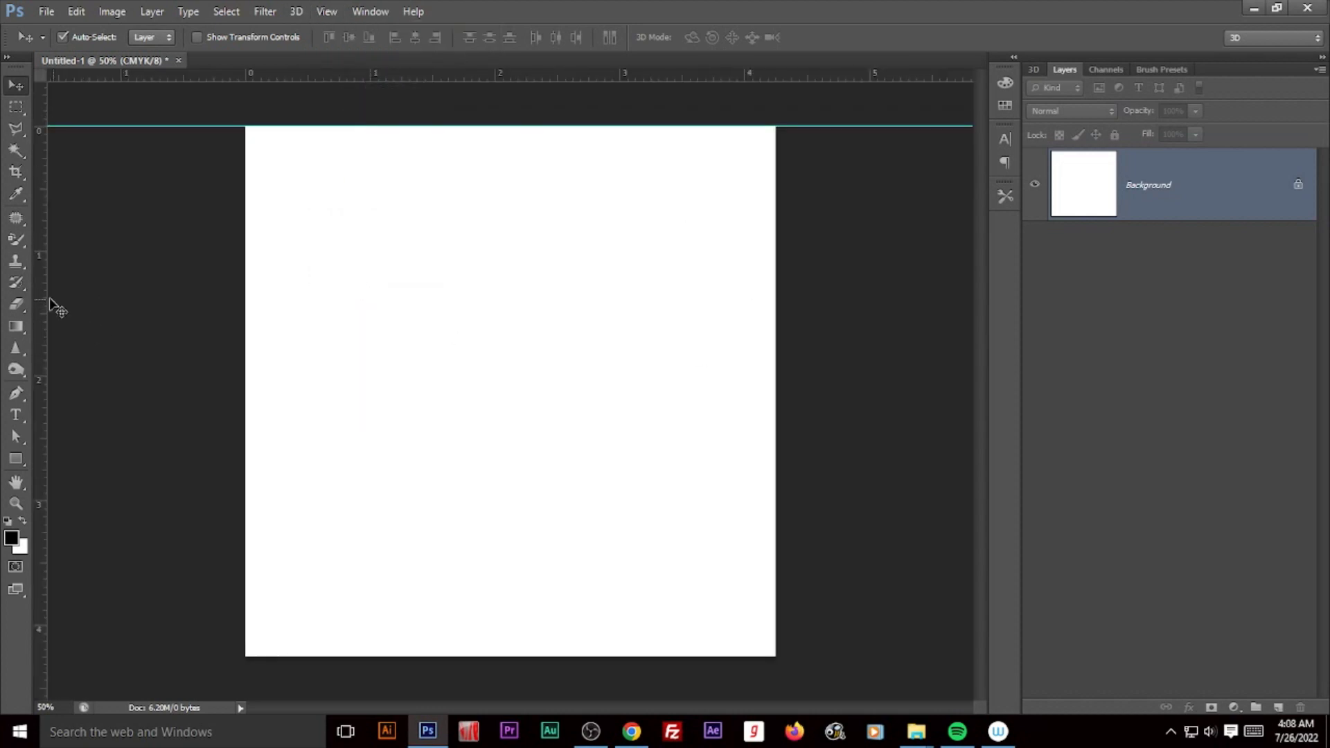
left_click_drag(44, 305, 244, 315)
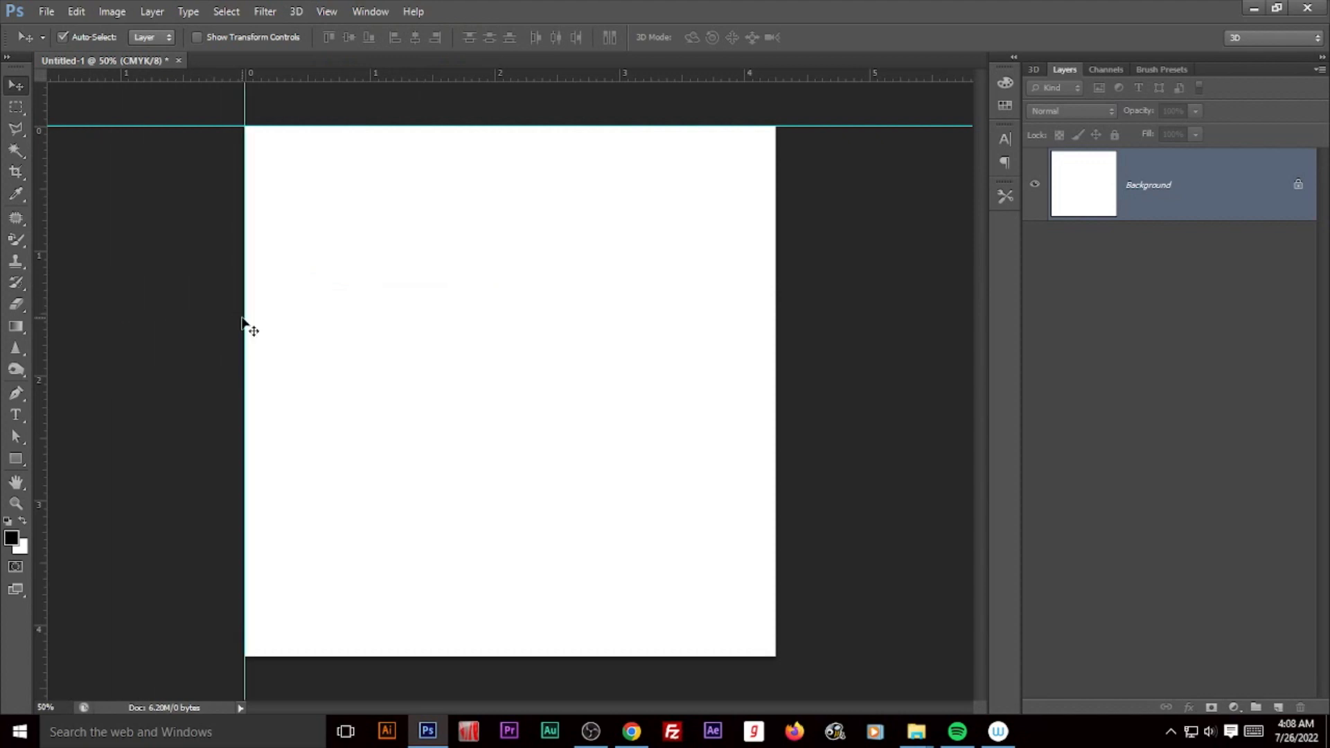
left_click_drag(430, 77, 447, 655)
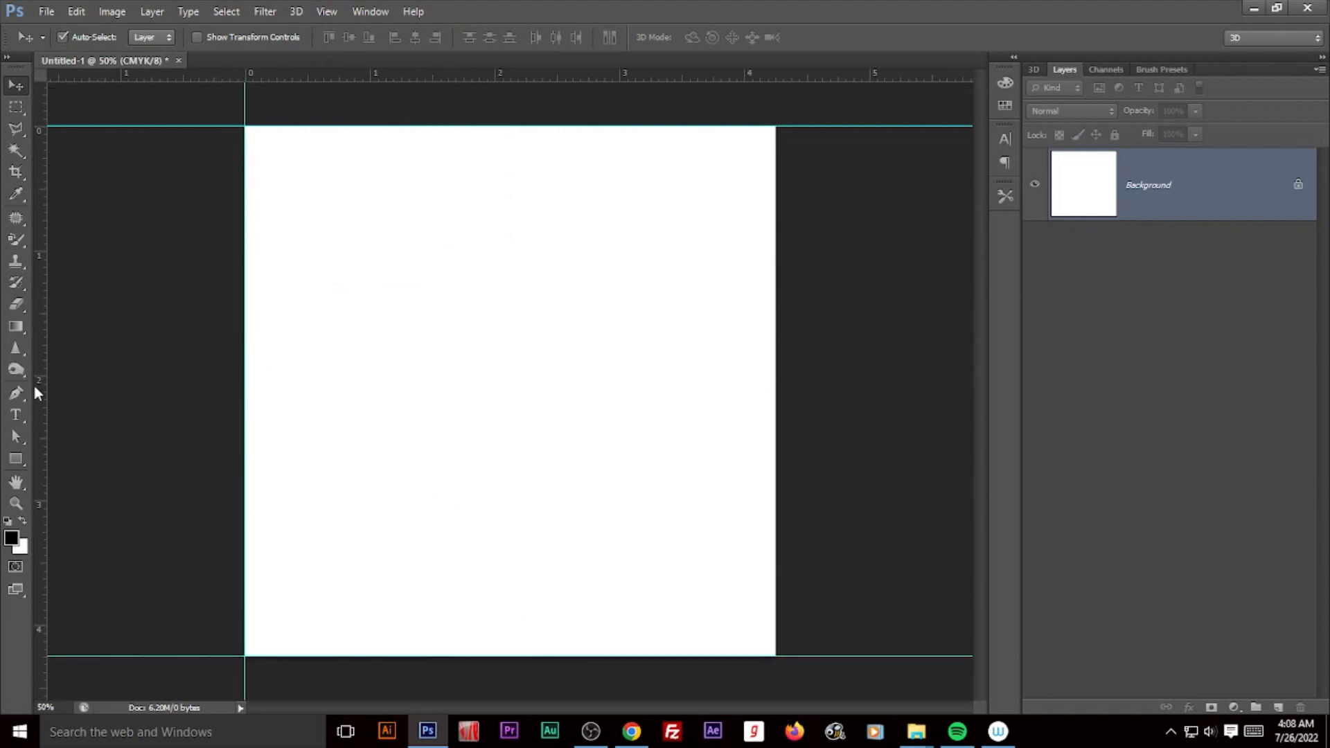
mouse_move(39, 404)
left_mouse_down()
mouse_move(748, 436)
mouse_move(776, 426)
left_mouse_up()
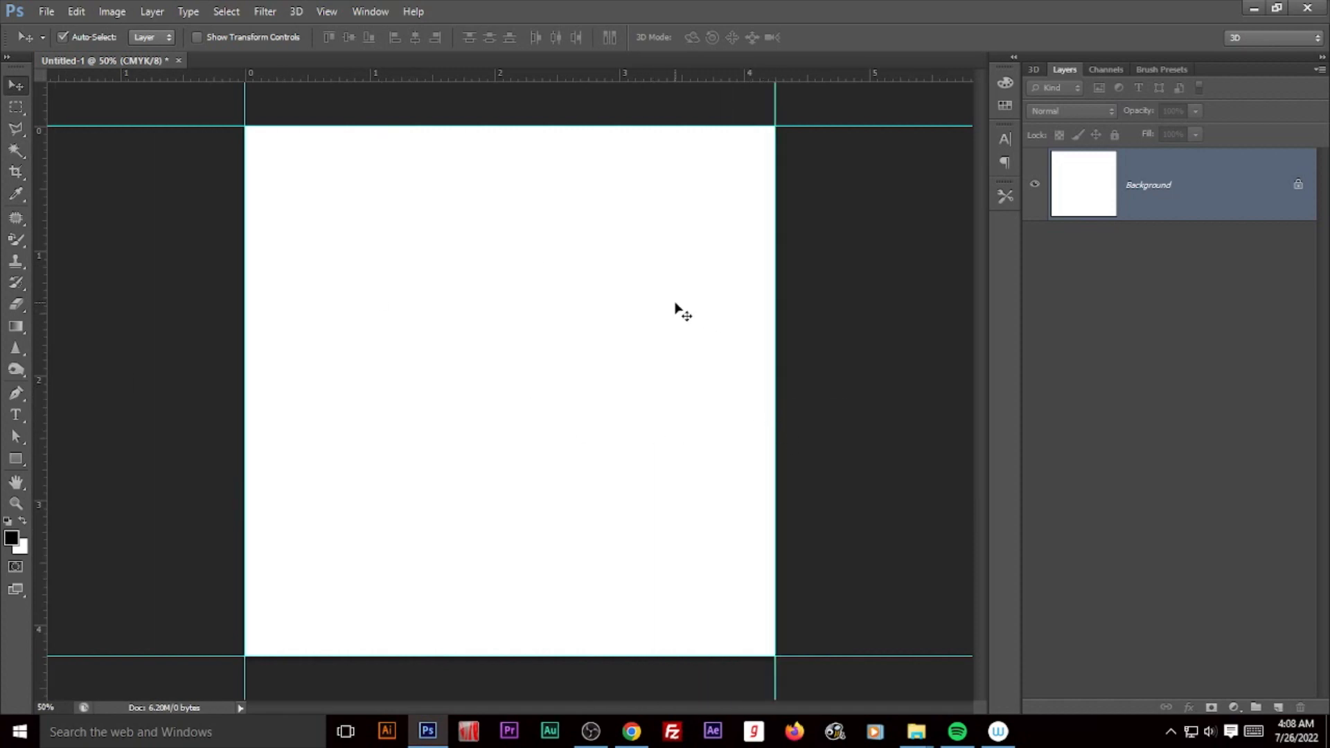
left_click(113, 11)
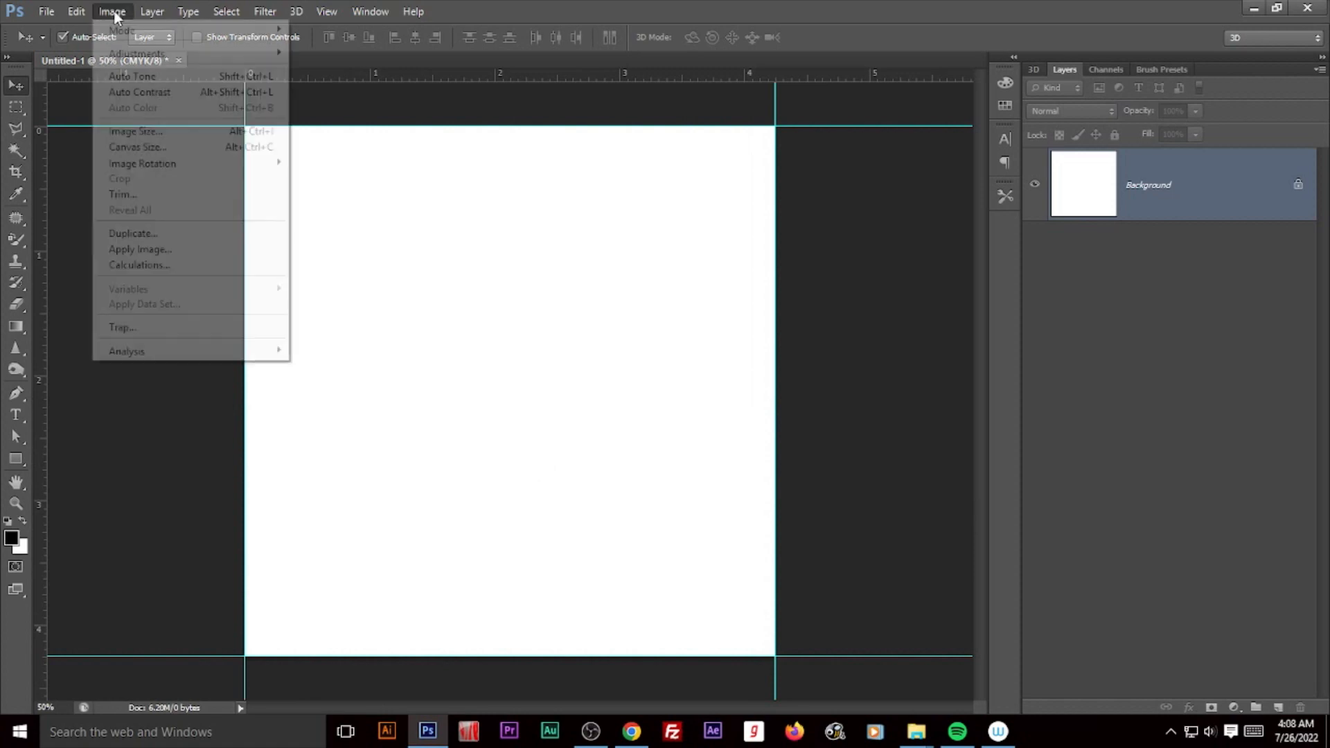
Step: Clip the canvas to 4 × 4 inches and add guides along its four new edges
left_click(142, 146)
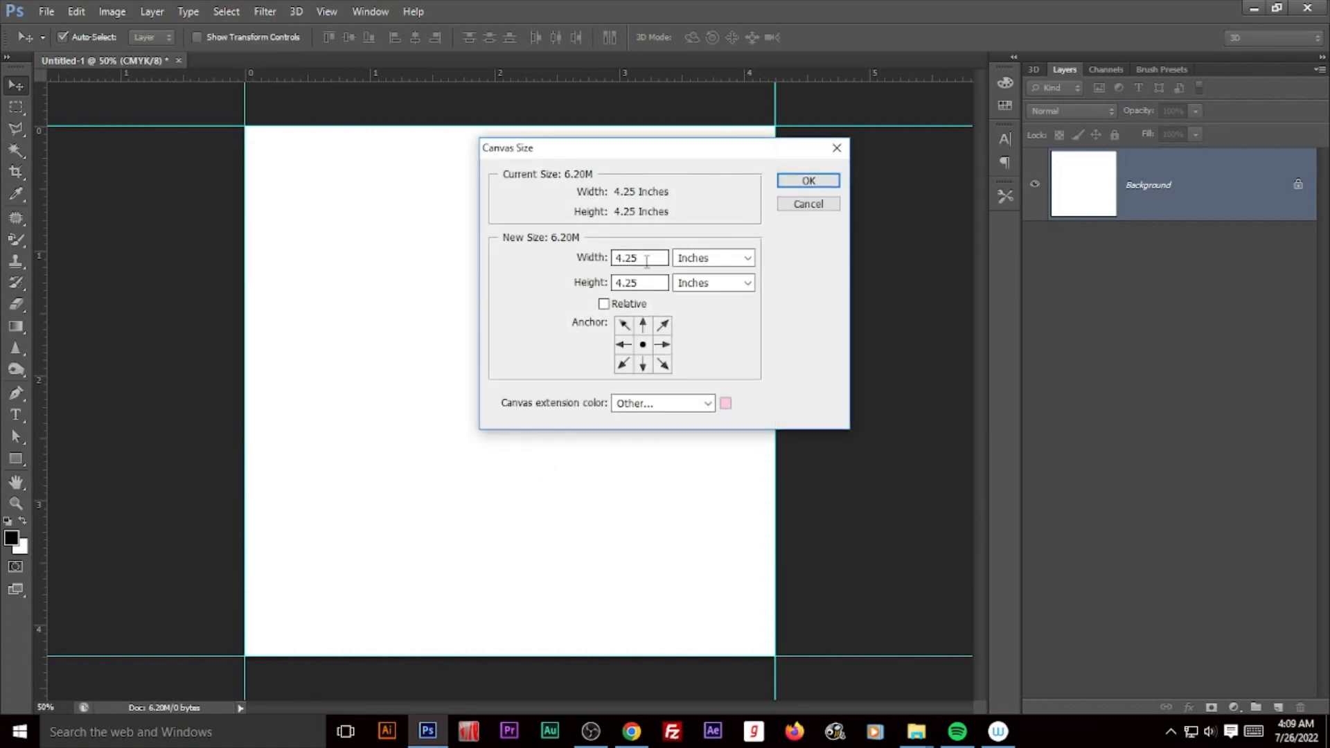
left_click(588, 256)
type("4")
key("Tab")
key("Tab")
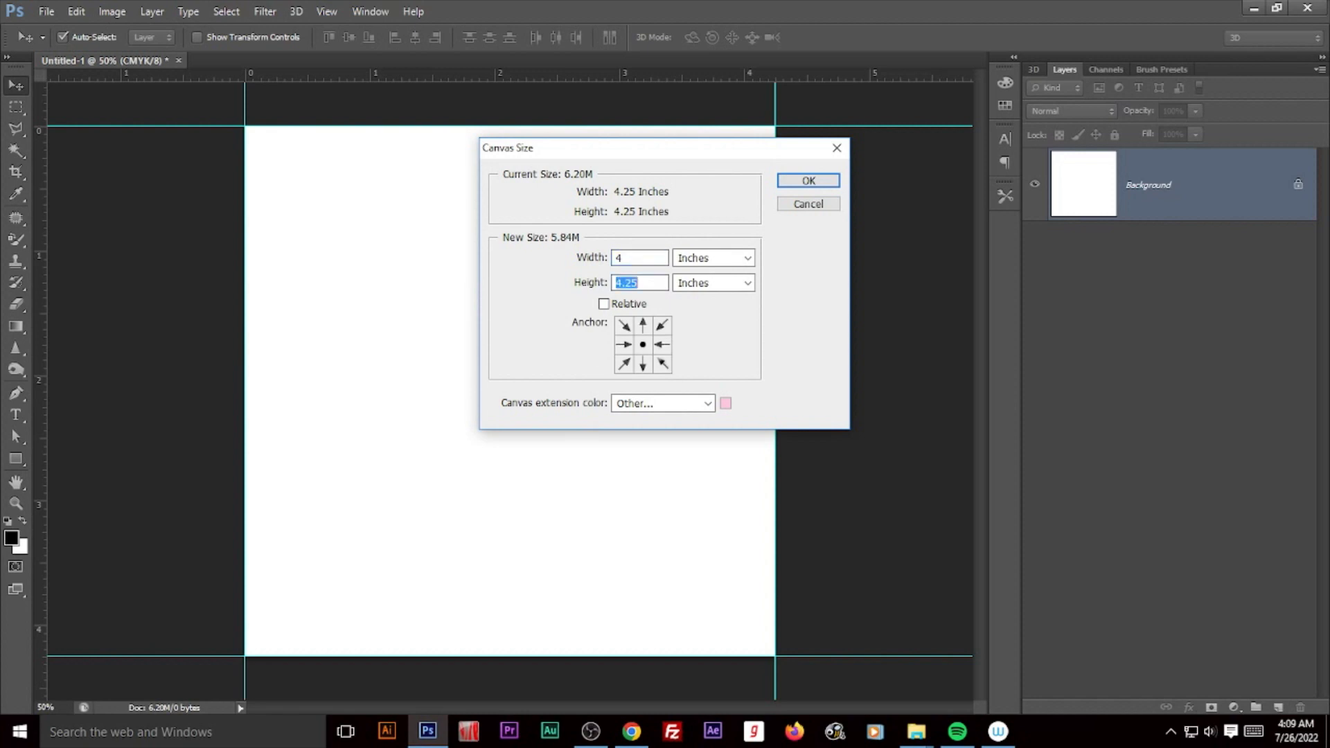
type("4")
key("Return")
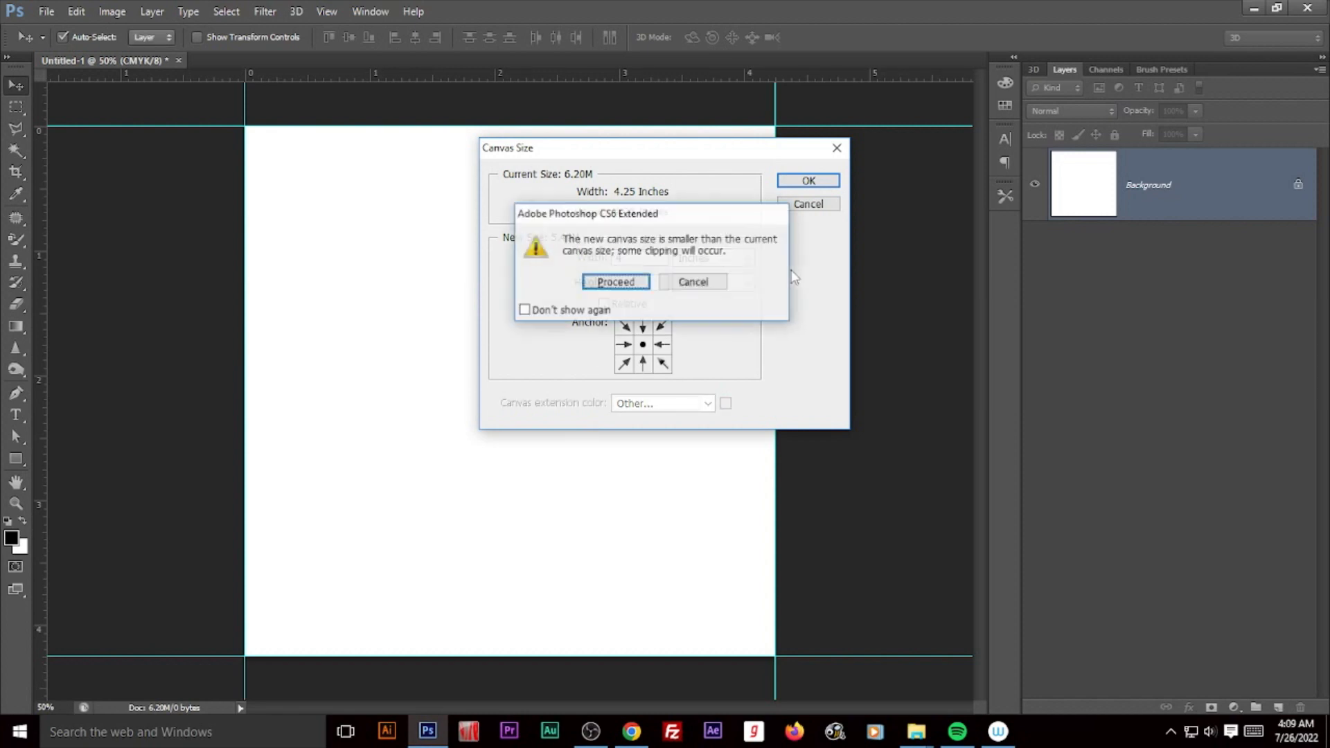
key("Return")
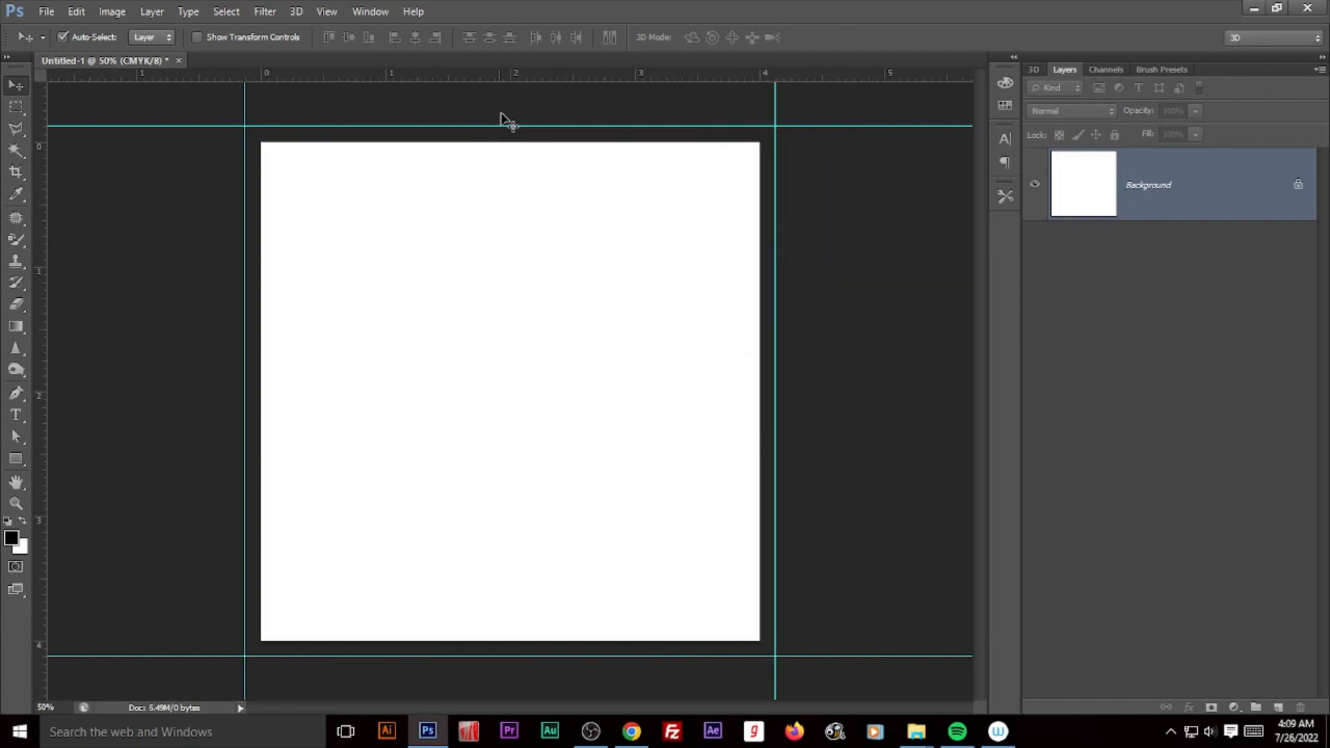
left_click_drag(487, 78, 492, 143)
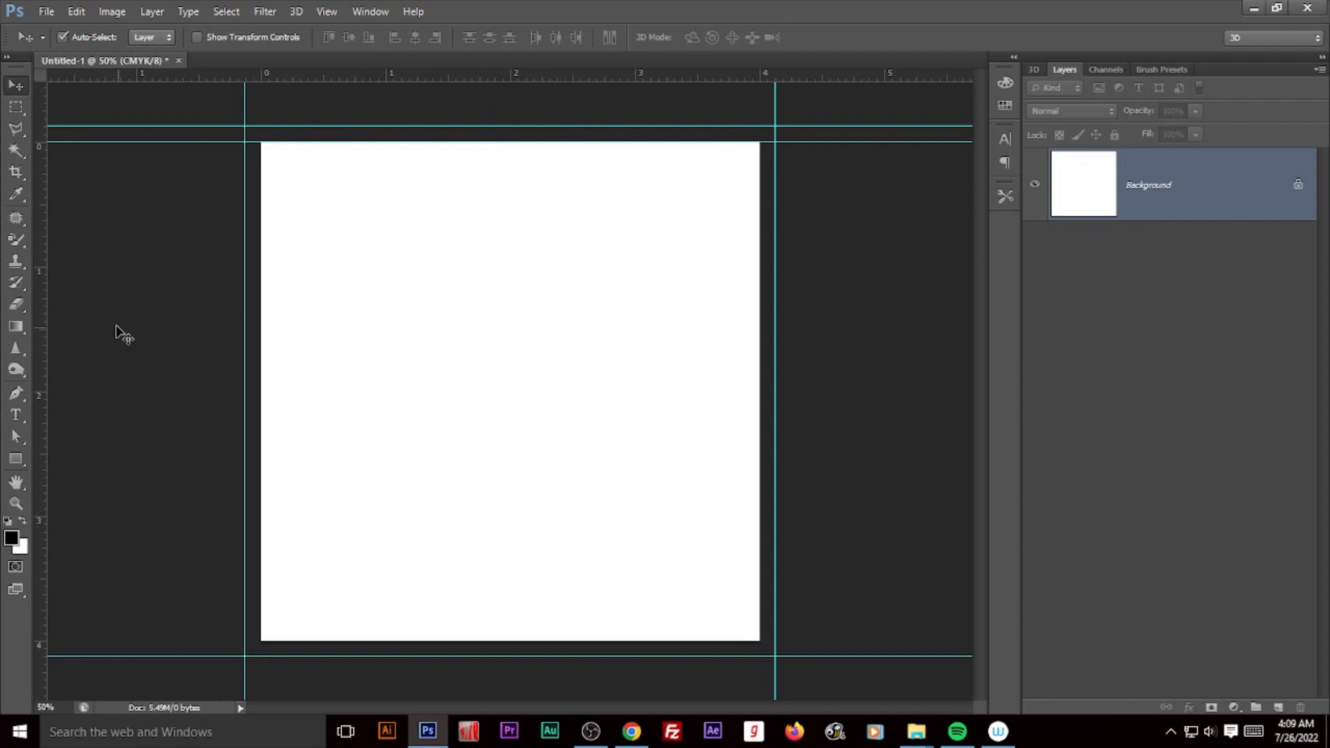
left_click_drag(41, 325, 260, 356)
left_click_drag(43, 352, 759, 409)
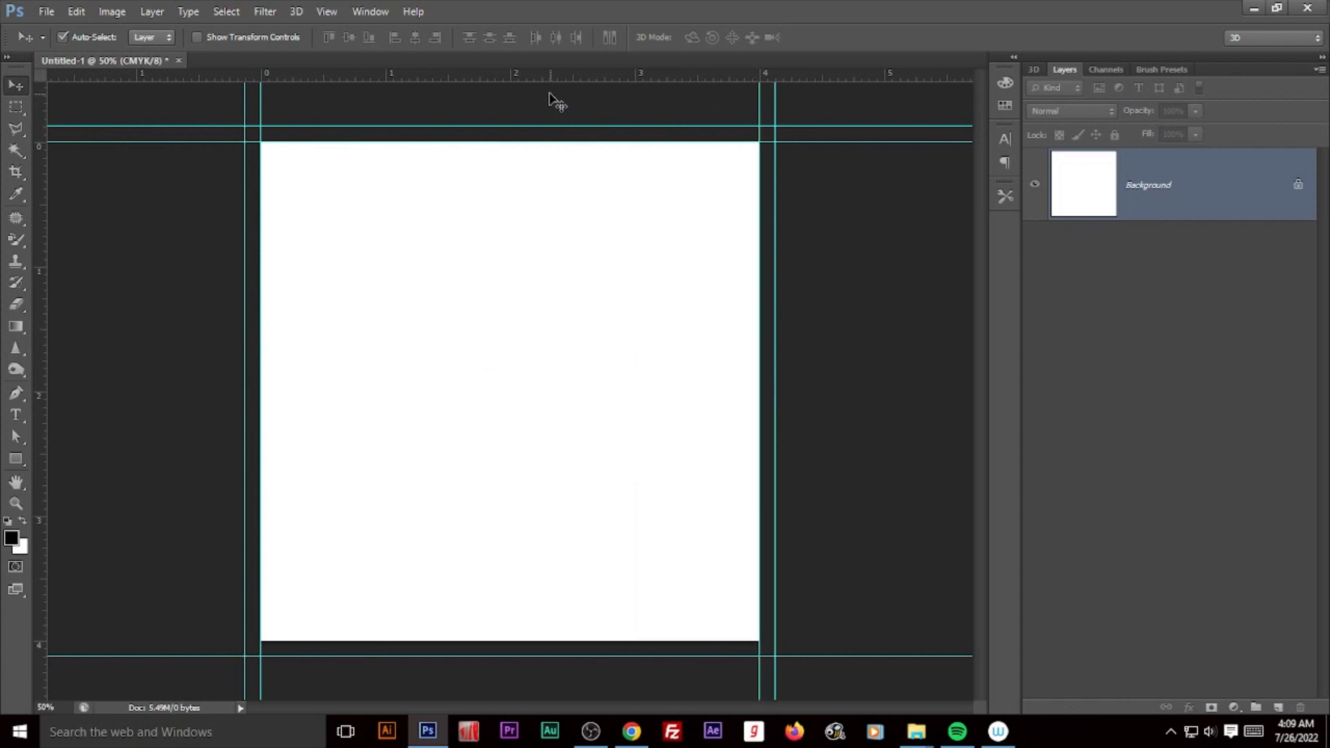
left_click_drag(554, 76, 521, 640)
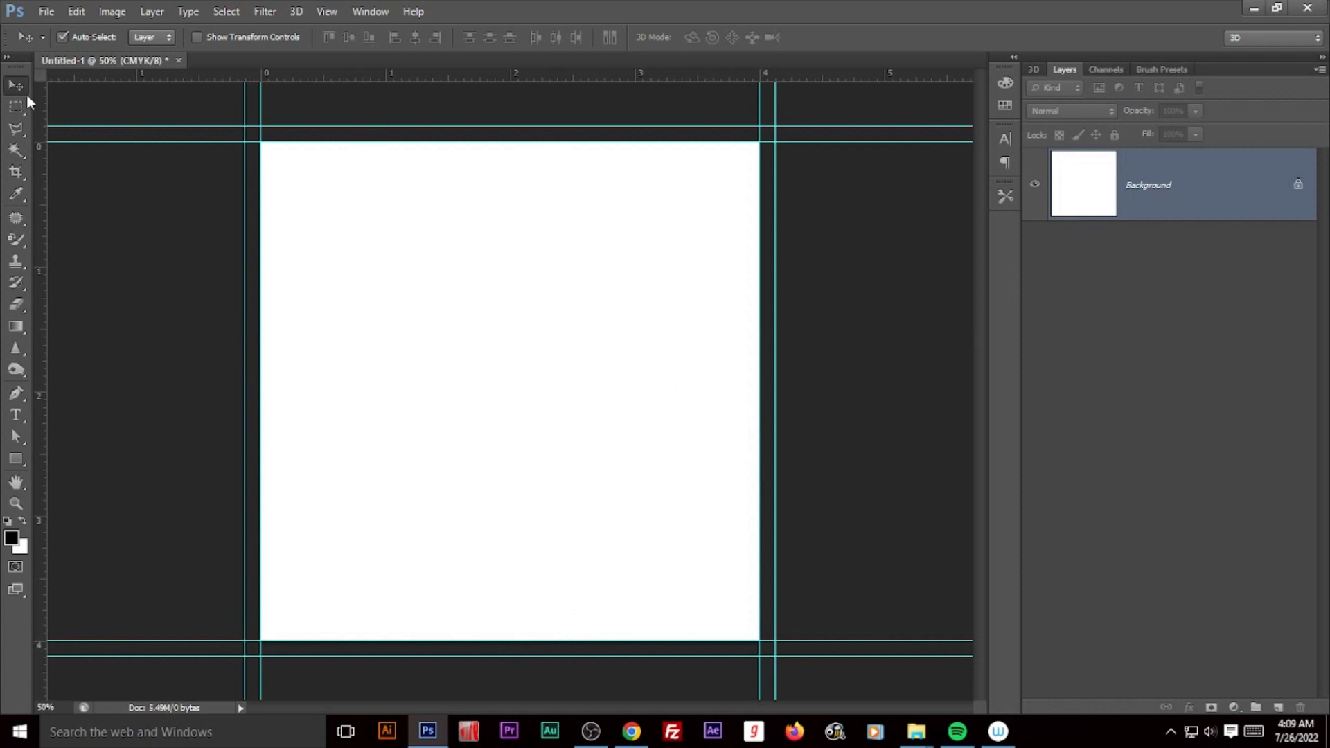
Step: Clip the canvas to 3.75 × 3.75 inches and guide its four new edges
left_click(111, 14)
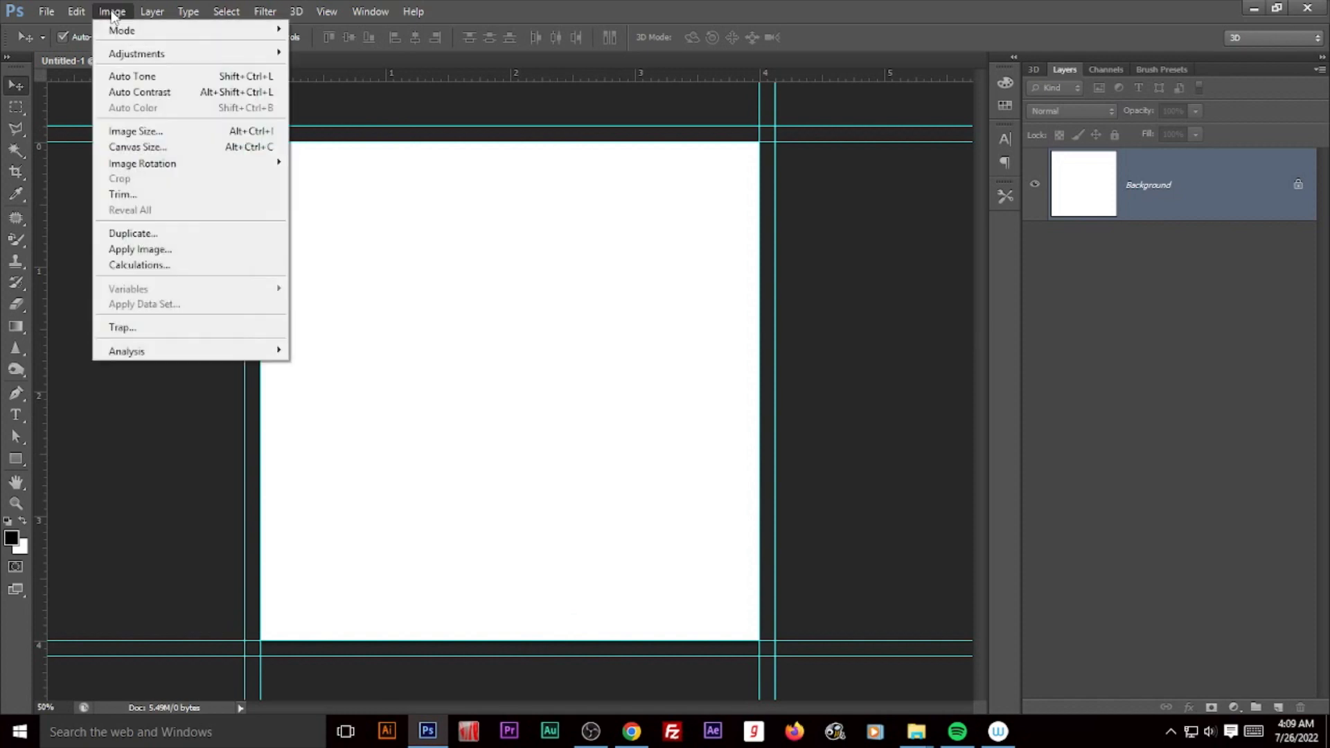
left_click(118, 151)
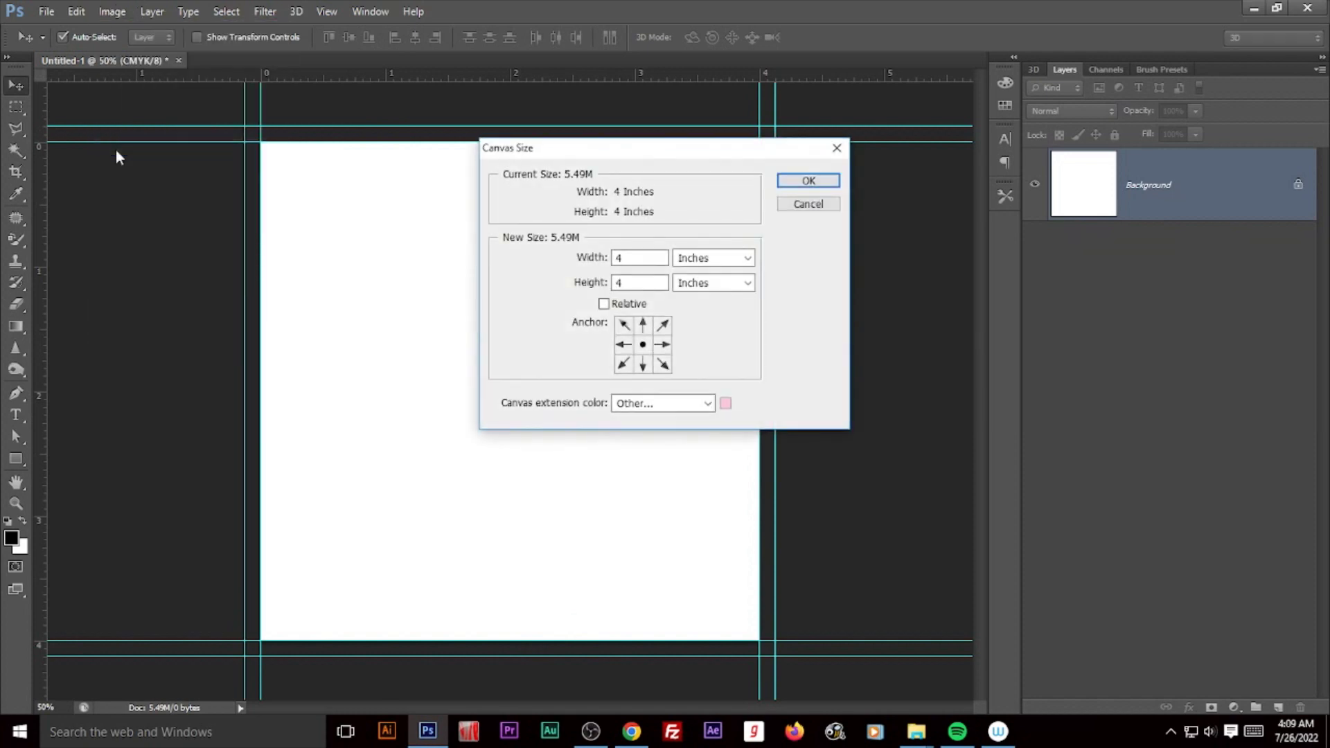
double_click(630, 258)
type("3.75")
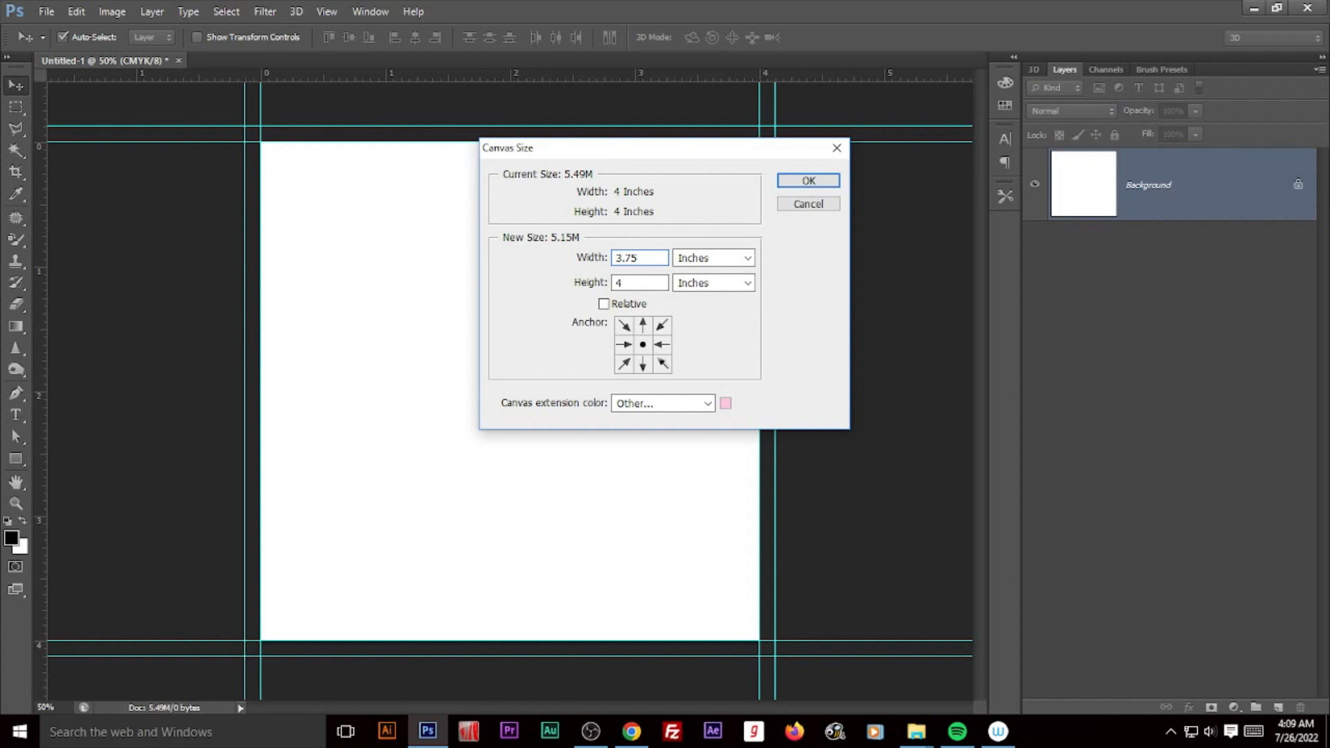
key("Tab")
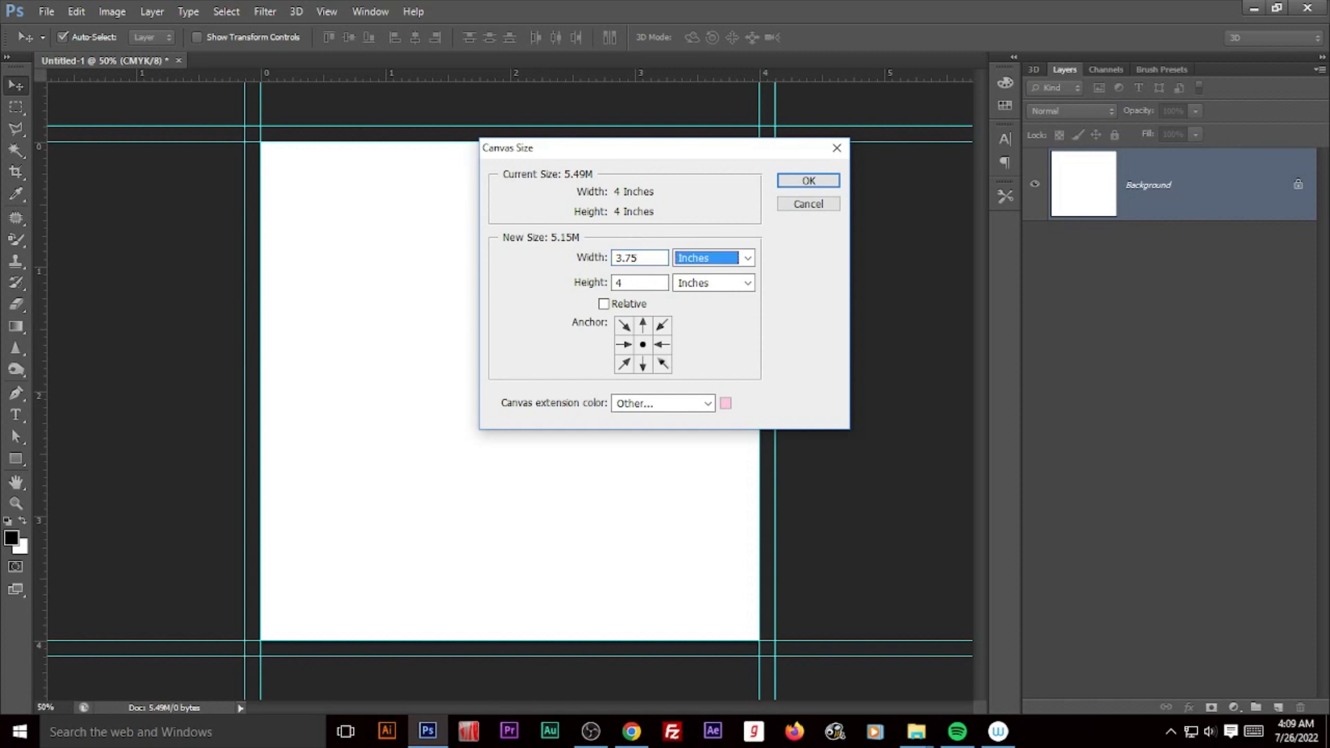
key("Tab")
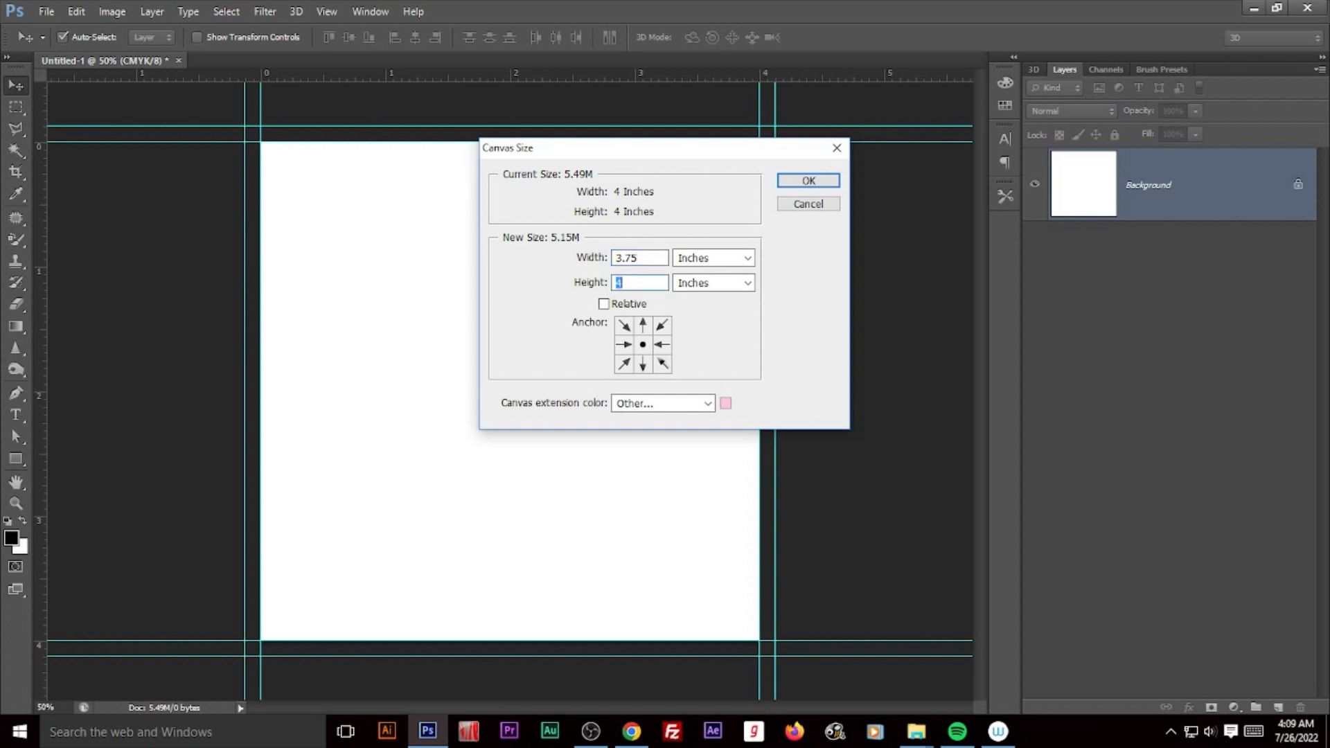
type("3.75")
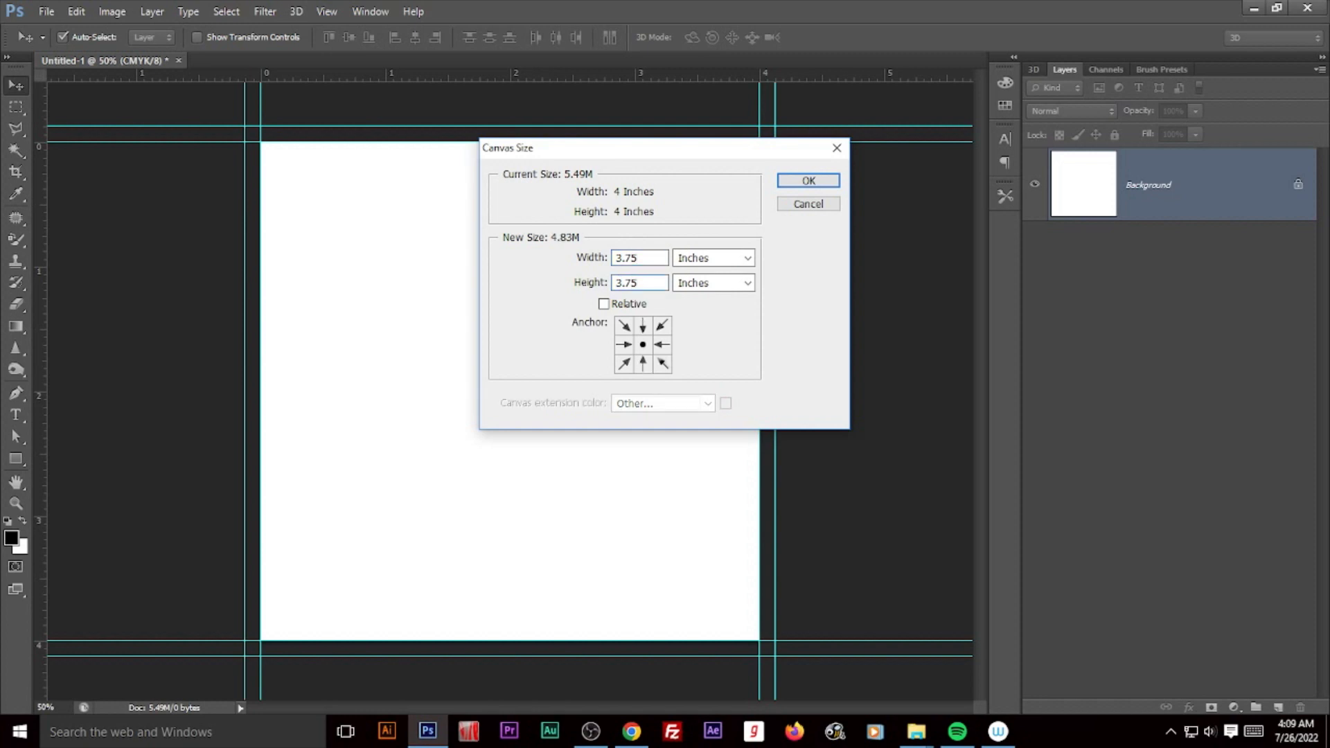
key("Return")
key("Return")
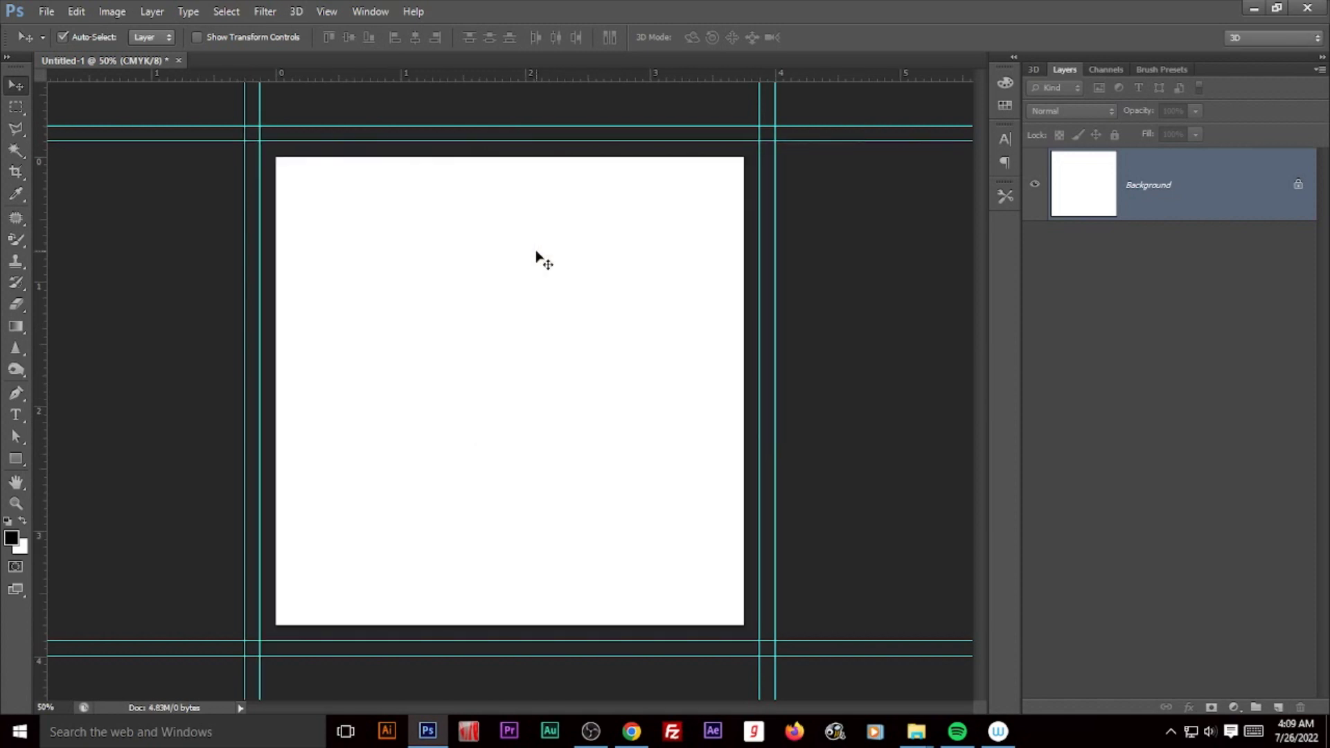
left_click_drag(442, 79, 445, 157)
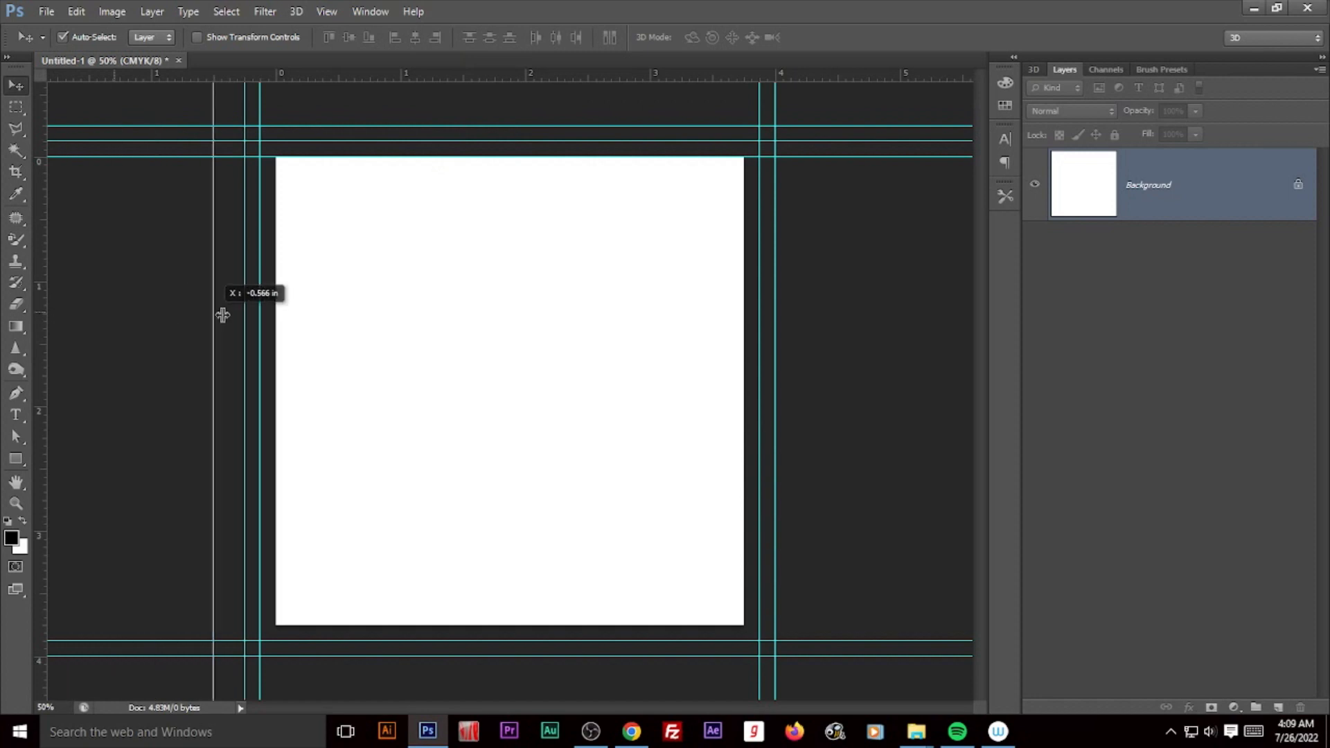
left_click_drag(43, 312, 275, 317)
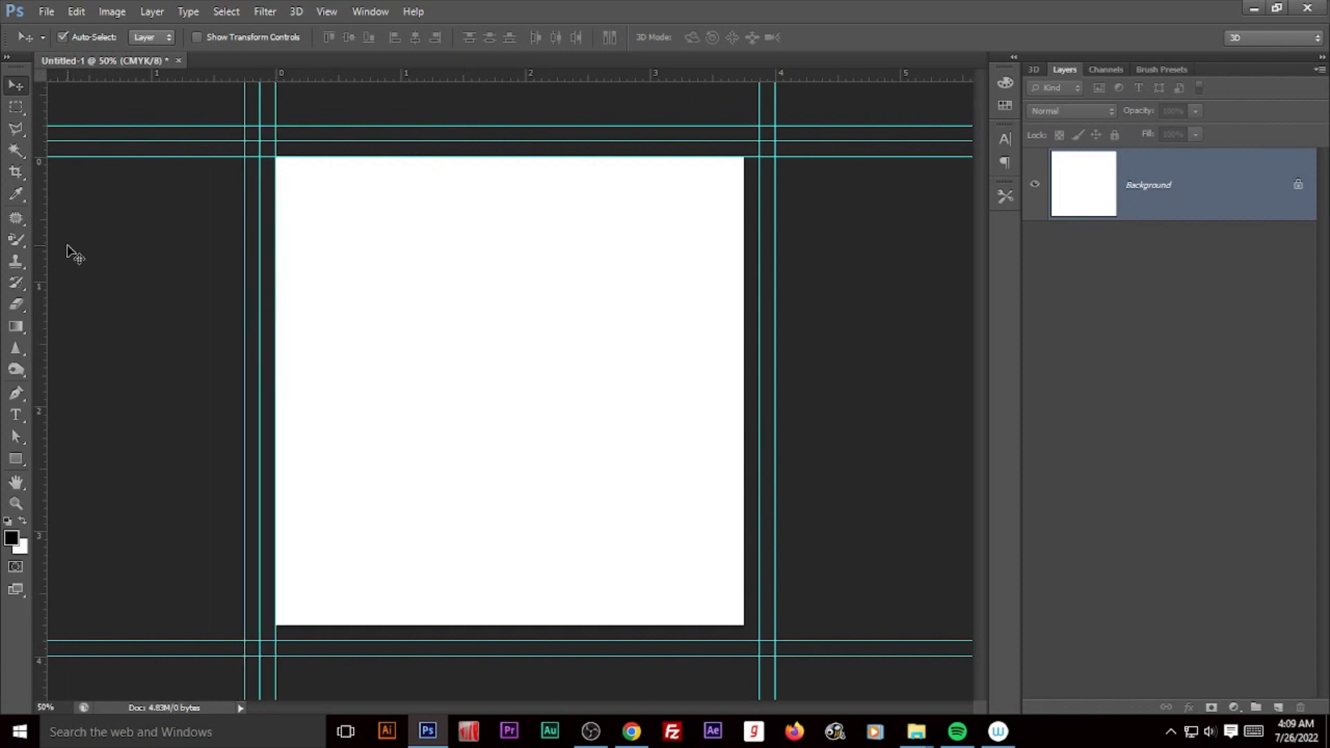
left_click_drag(41, 293, 743, 339)
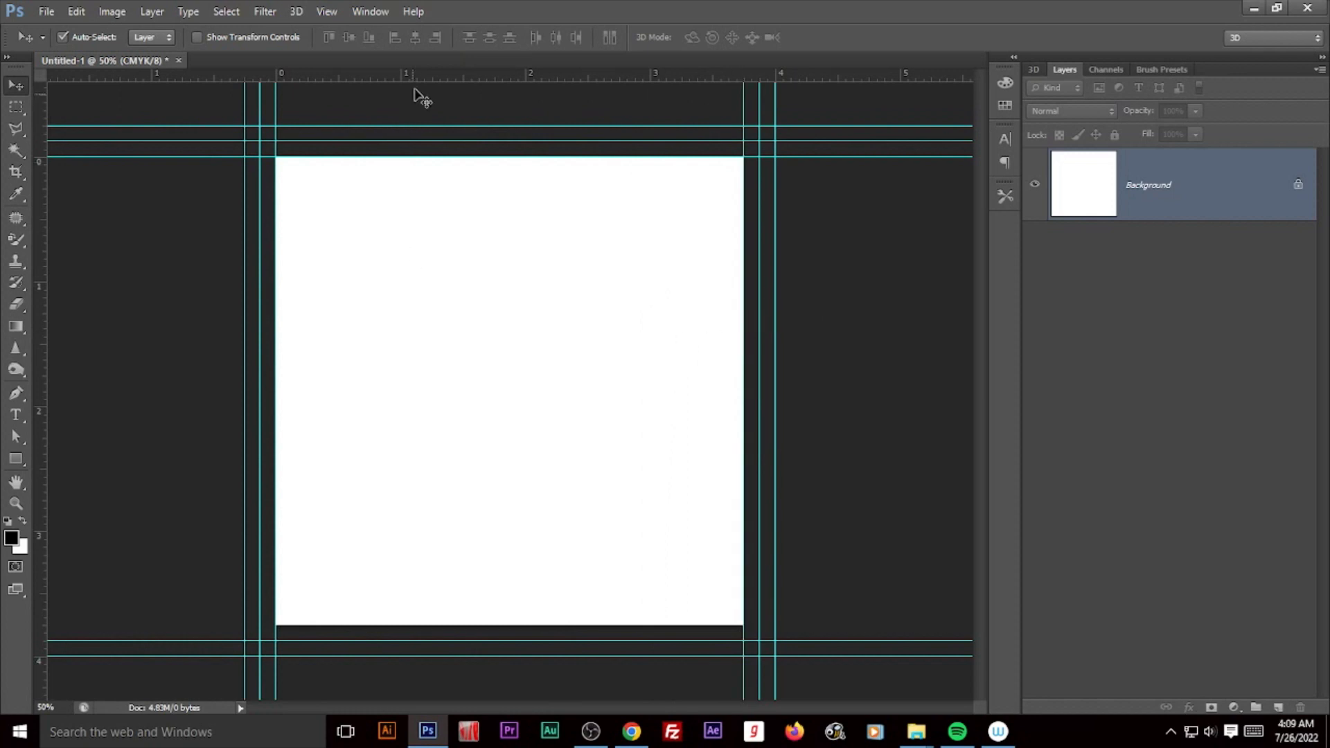
left_click_drag(419, 80, 435, 627)
Step: Enlarge the canvas back to 4 × 4 inches
left_click(116, 11)
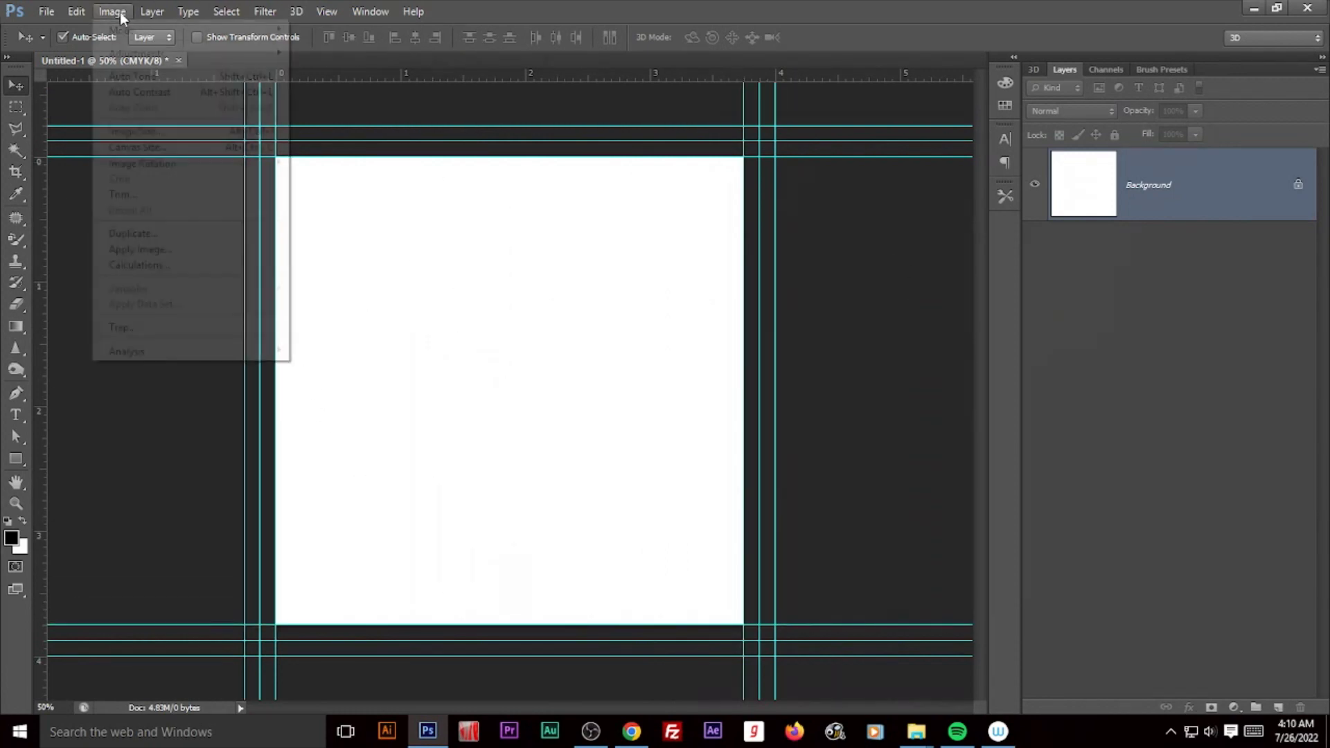
left_click(115, 148)
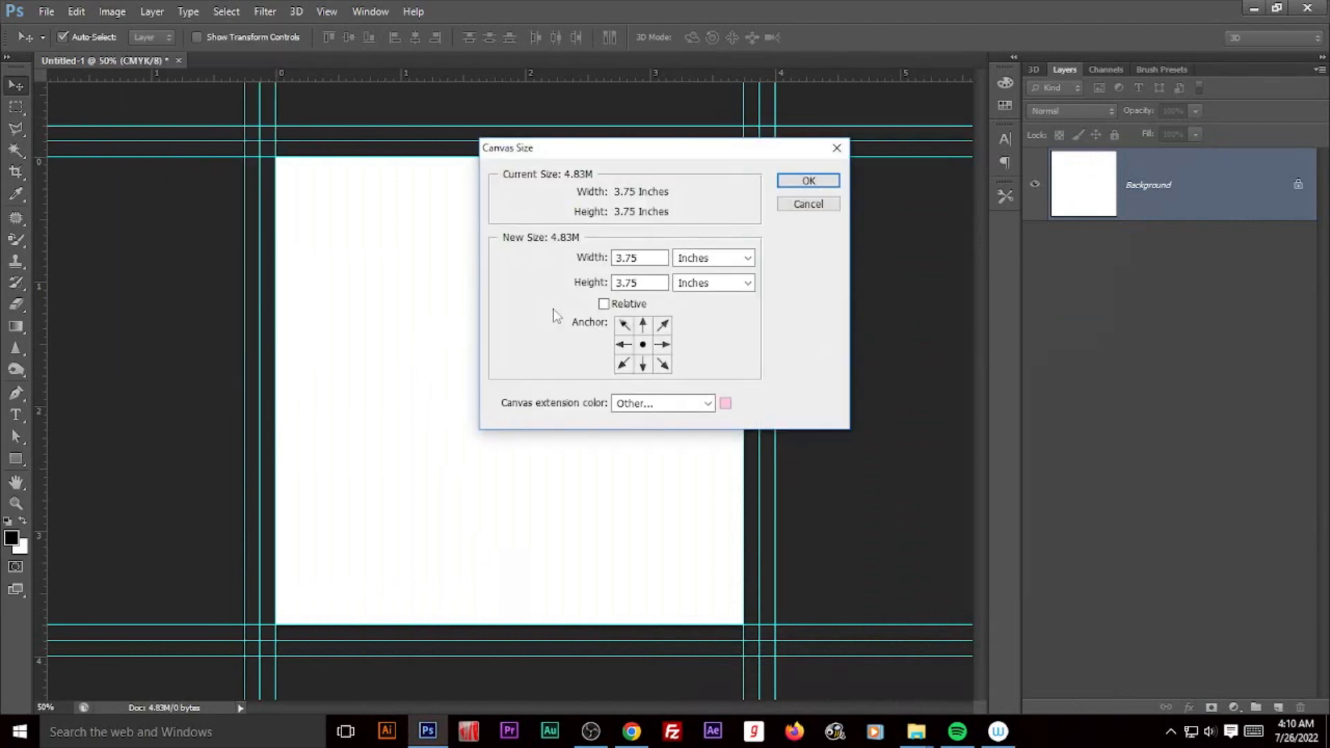
type("4")
key("Tab")
key("Tab")
type("4")
key("Return")
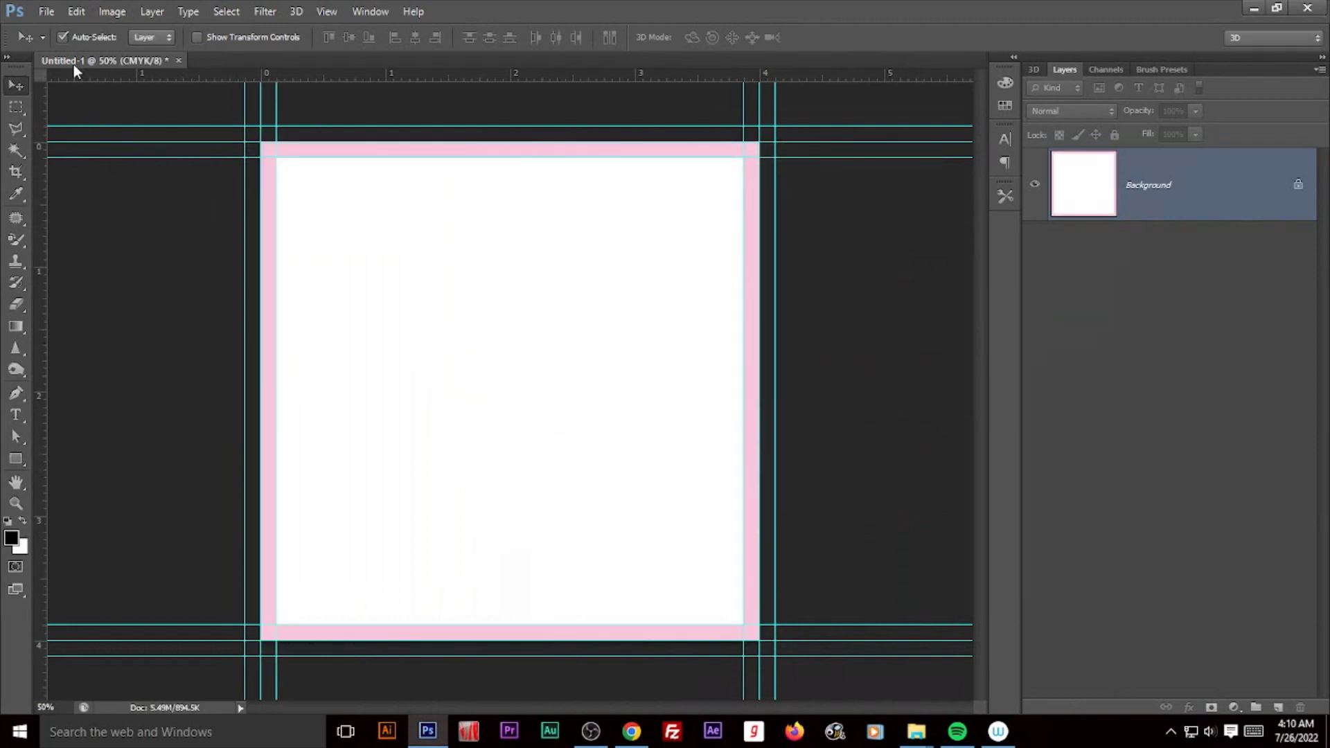
Step: Extend the canvas to 4.25 inches with a pale cyan extension colour
left_click(109, 14)
left_click(134, 148)
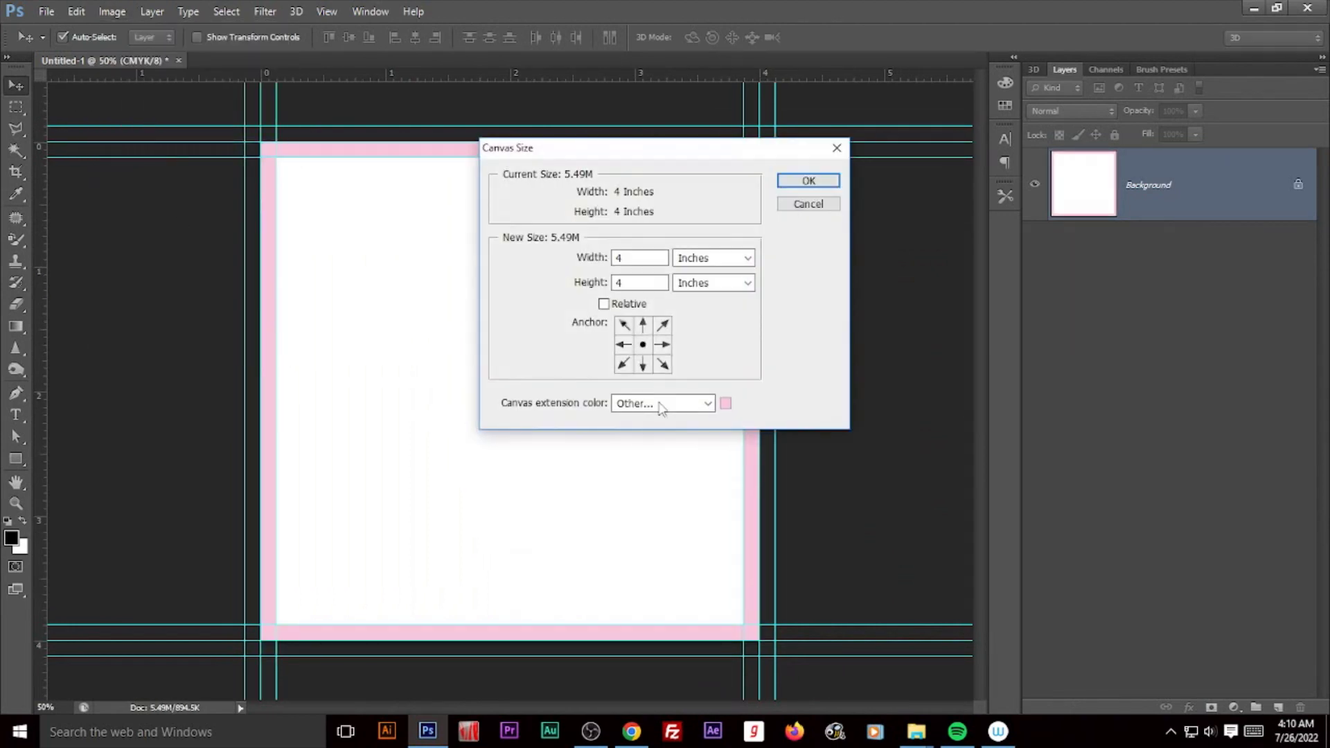
left_click(621, 258)
key("Tab")
left_click(725, 404)
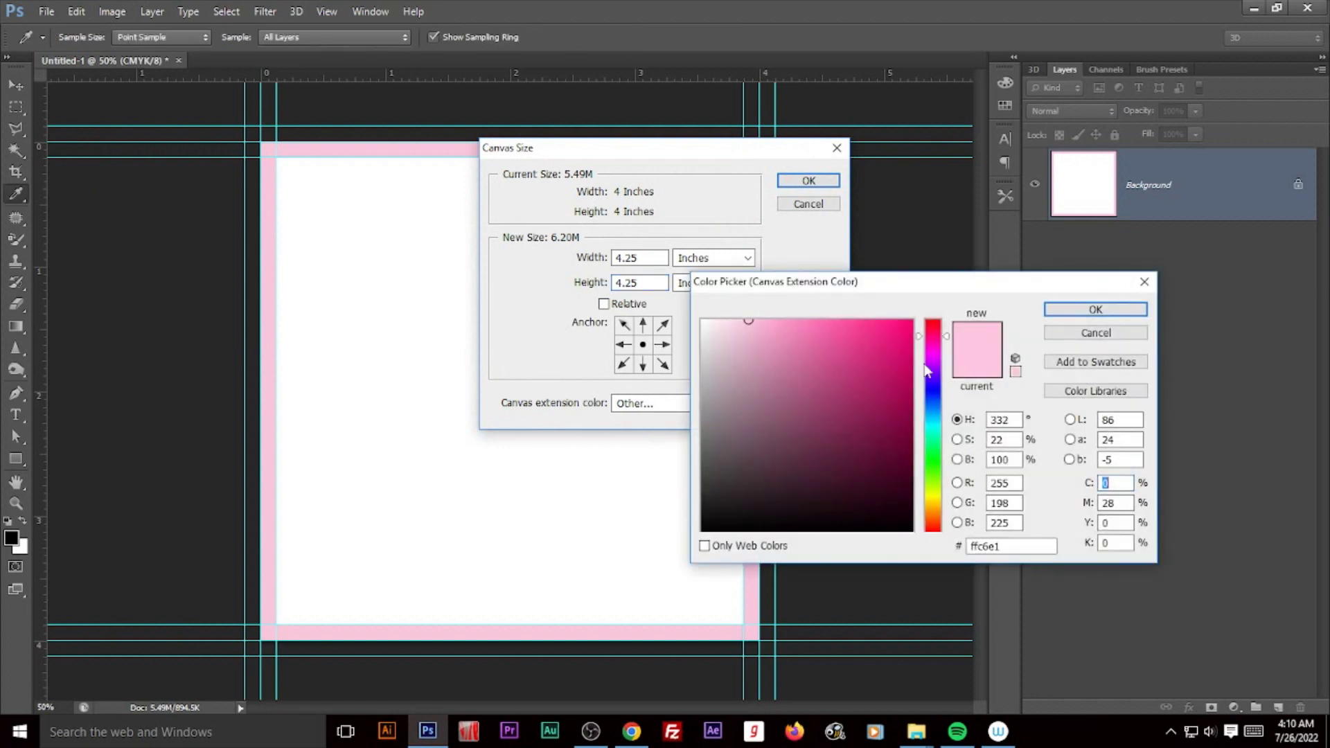
left_click_drag(937, 455, 937, 425)
left_click(750, 322)
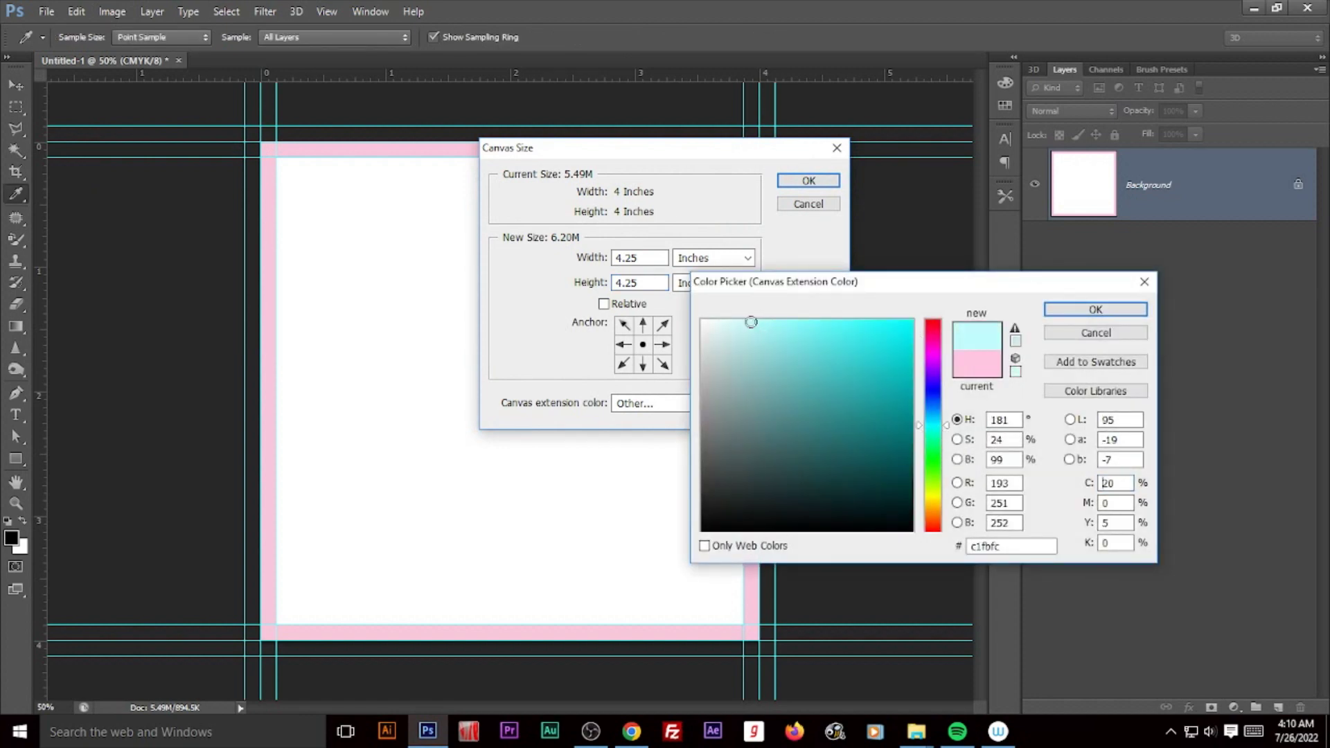
left_click(1108, 311)
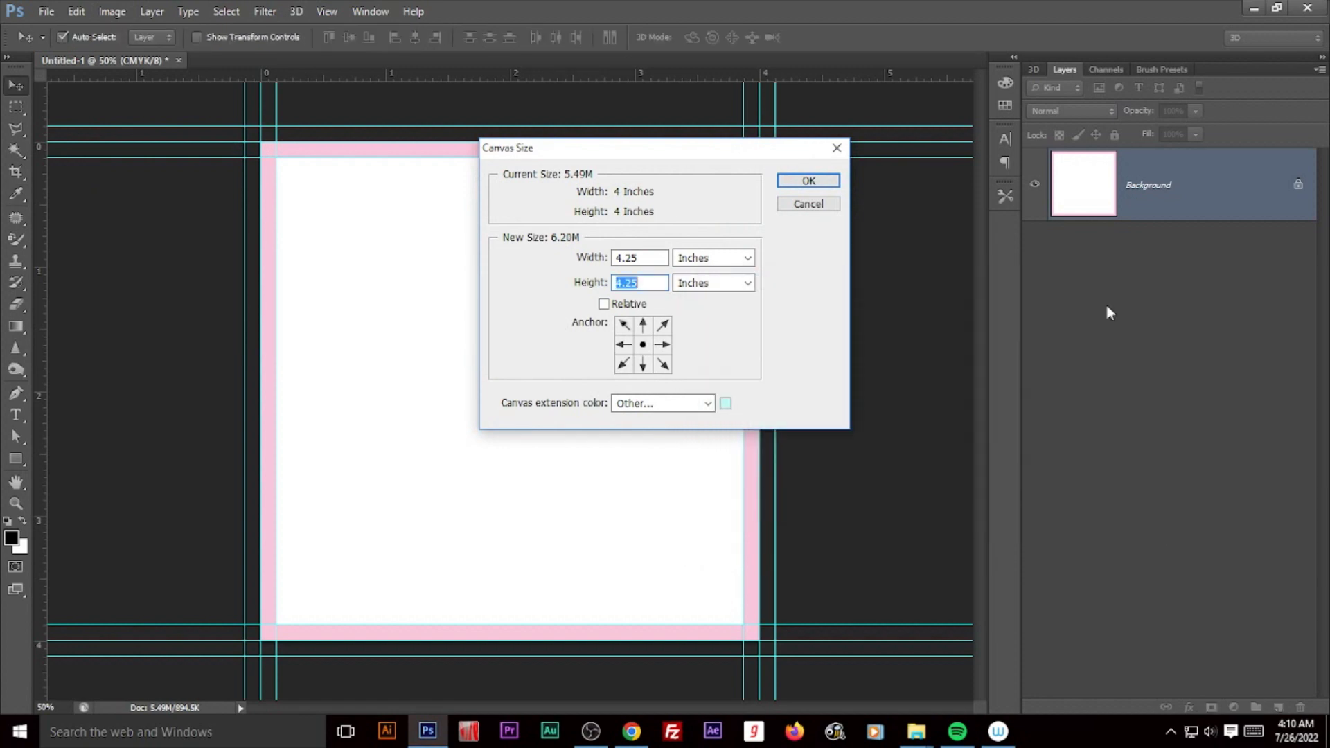
left_click(795, 185)
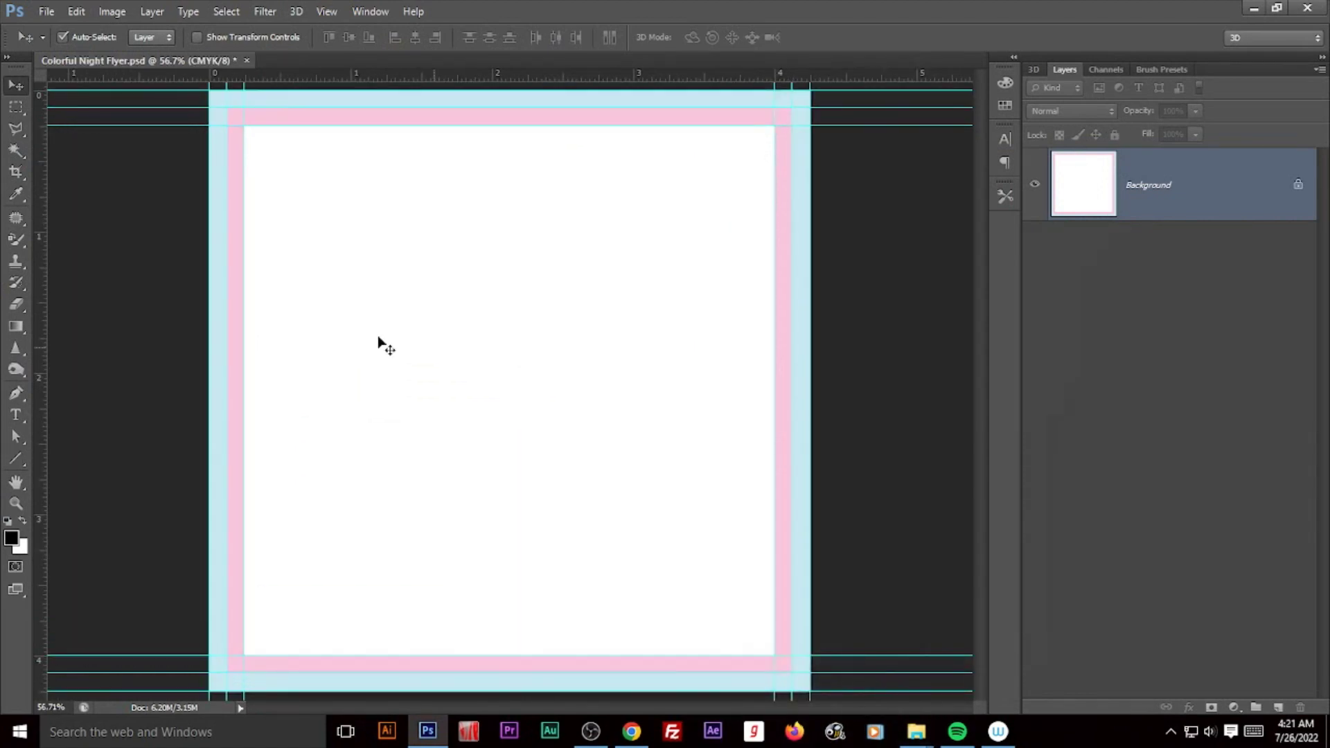
Step: Draw a vertical black line down from the top edge with a 'Bleed' label beneath it
left_click(16, 459)
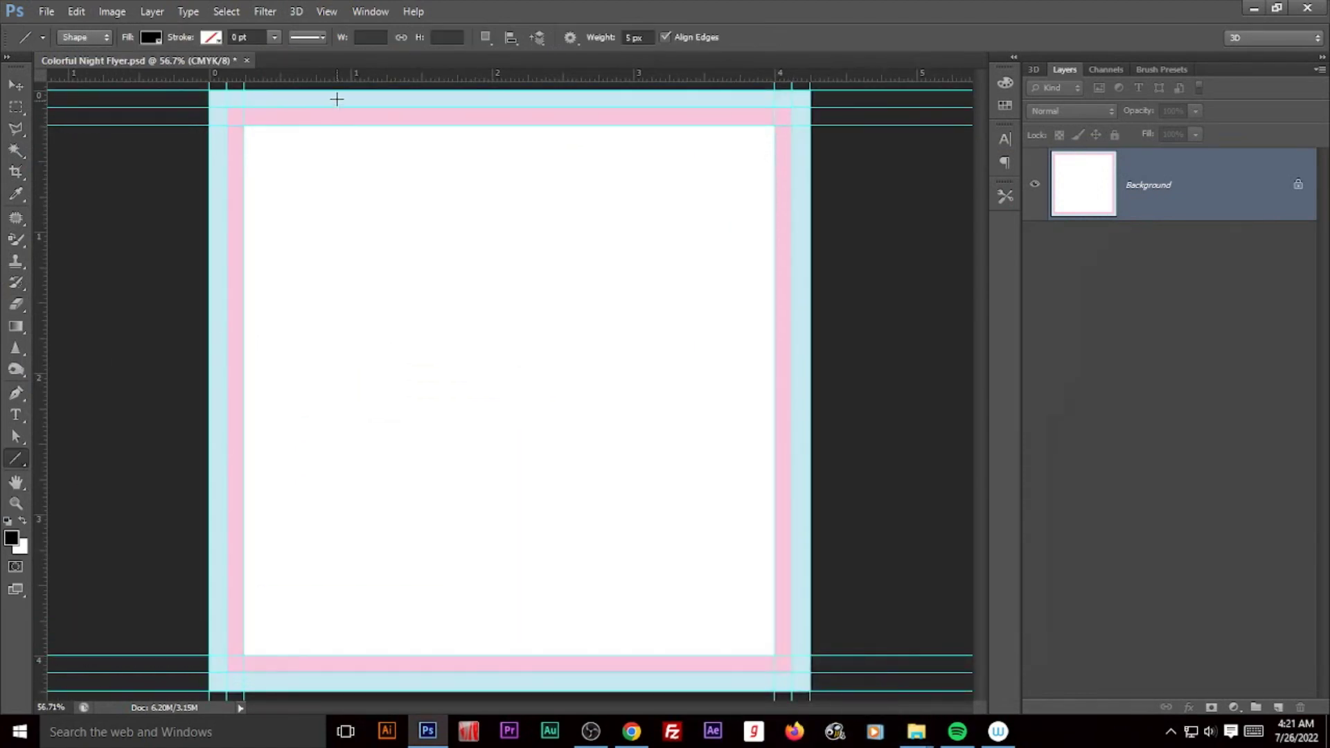
left_click_drag(333, 90, 334, 228)
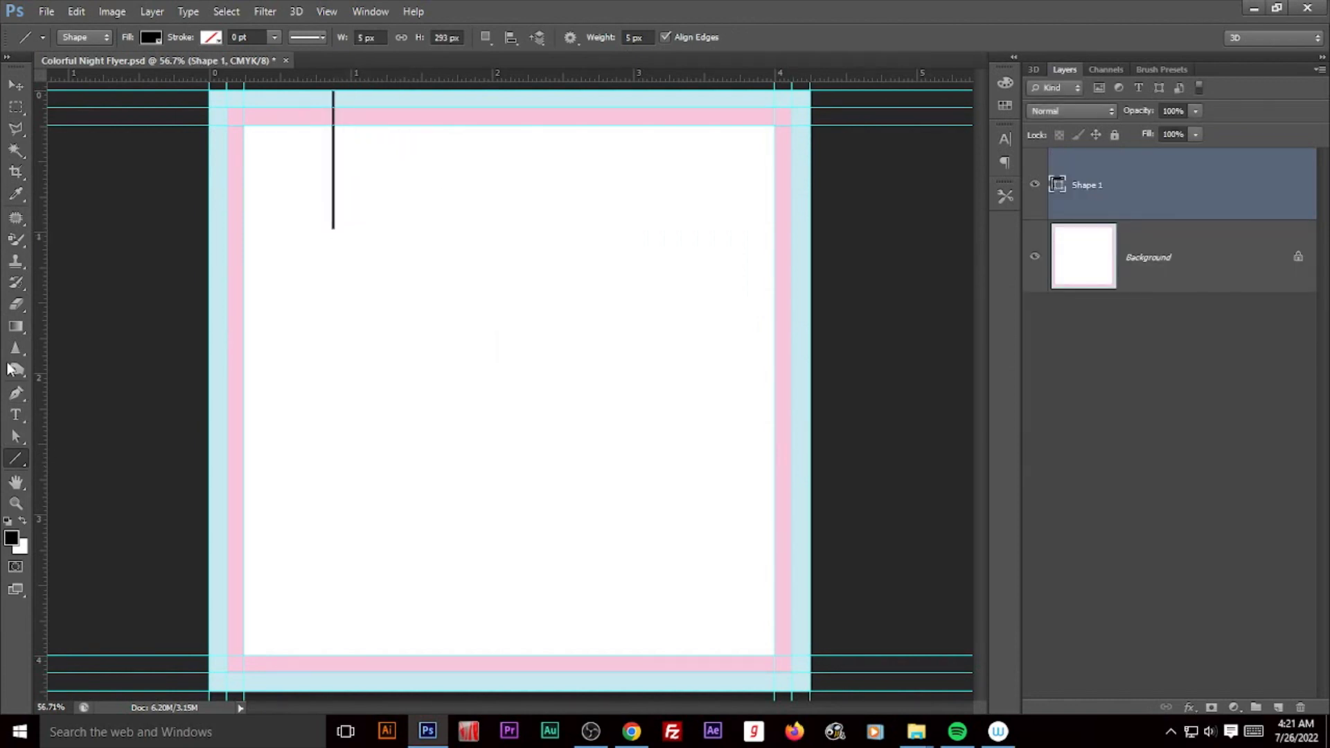
left_click(16, 414)
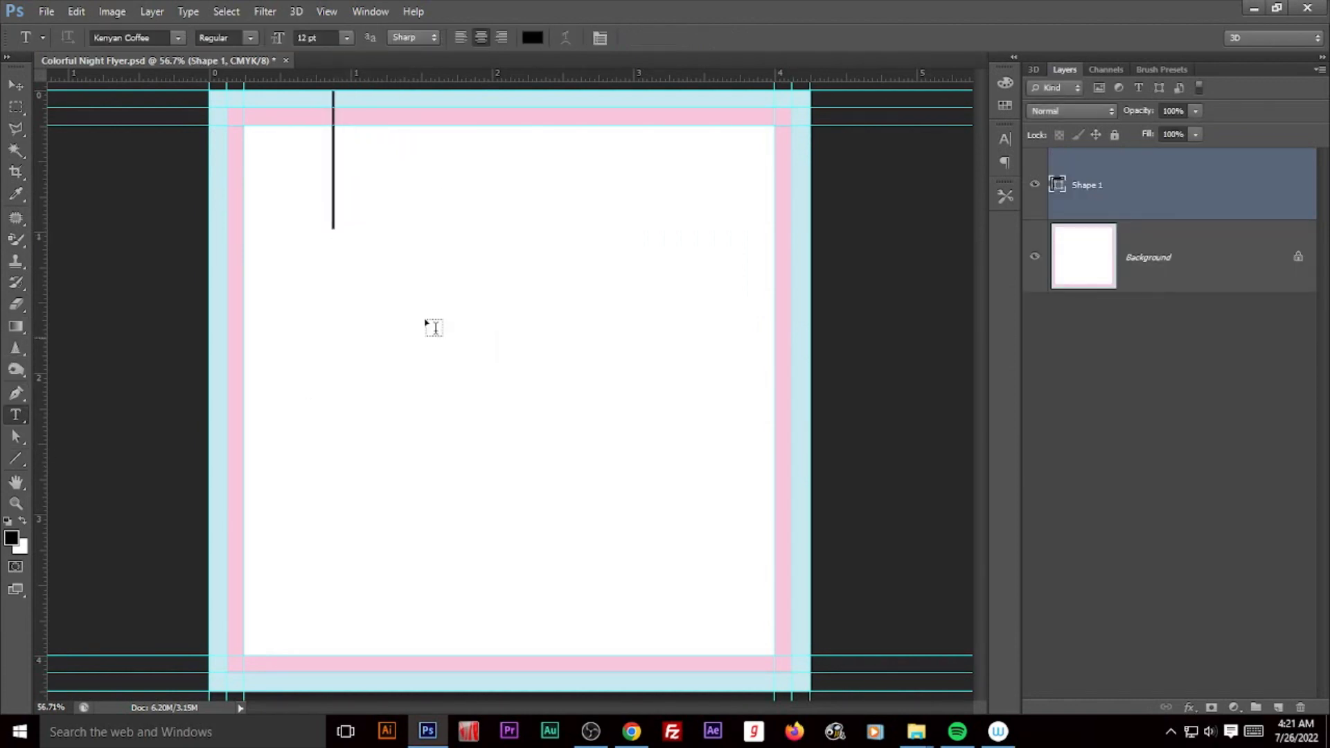
left_click(327, 245)
type("Bl")
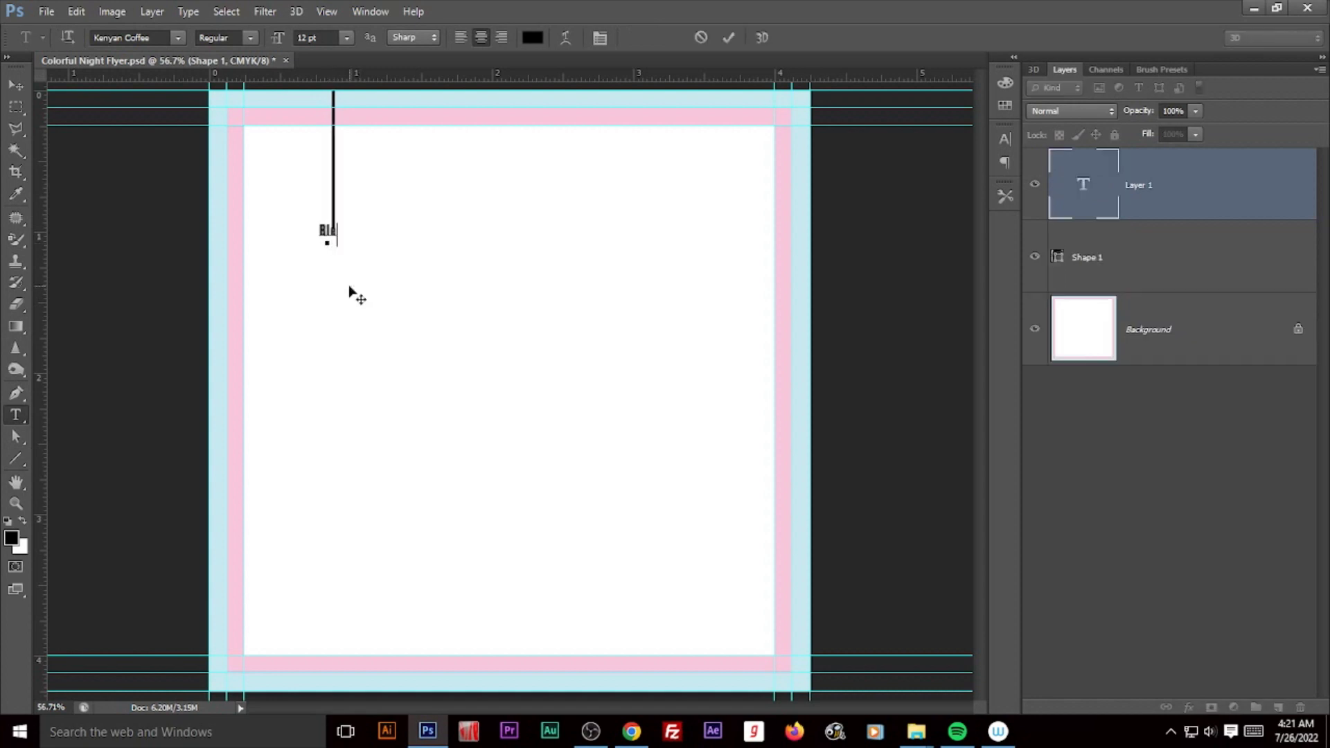
type("eed")
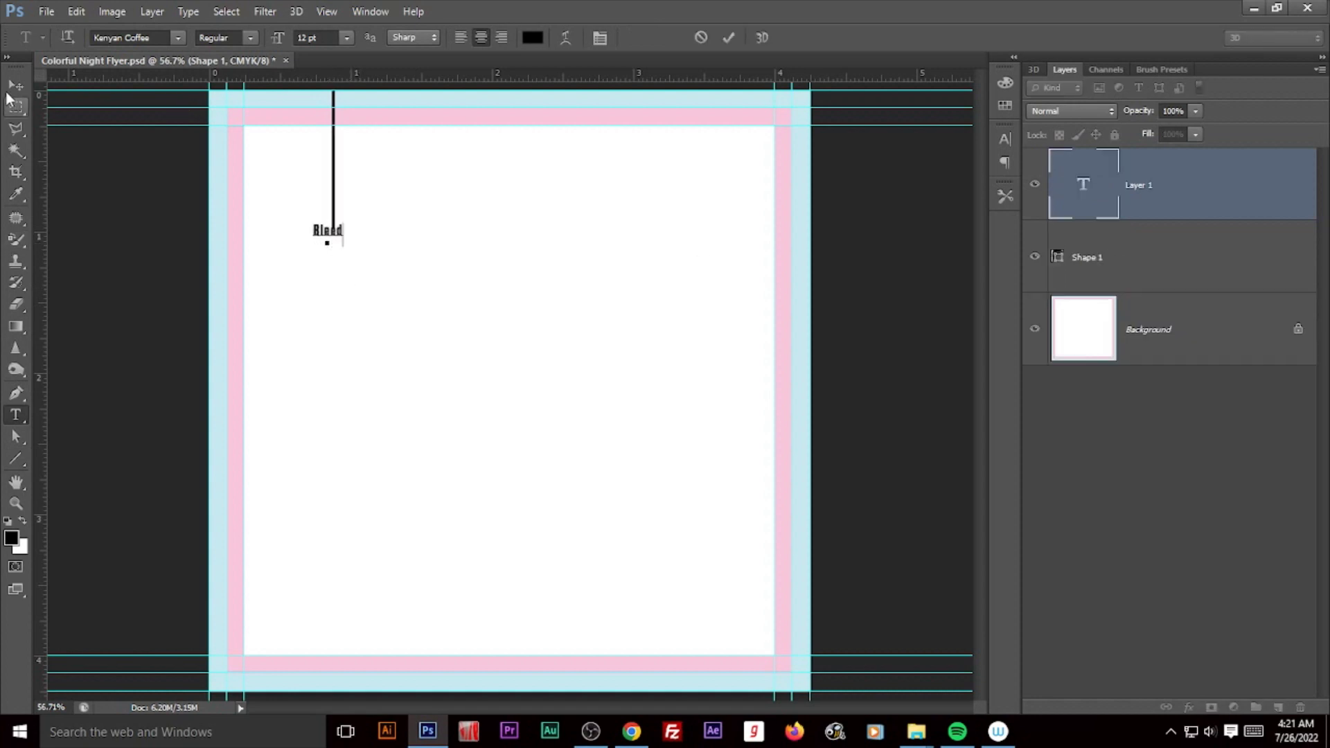
left_click(15, 84)
Step: Zoom in on the Bleed label and nudge it slightly right and down
key("z")
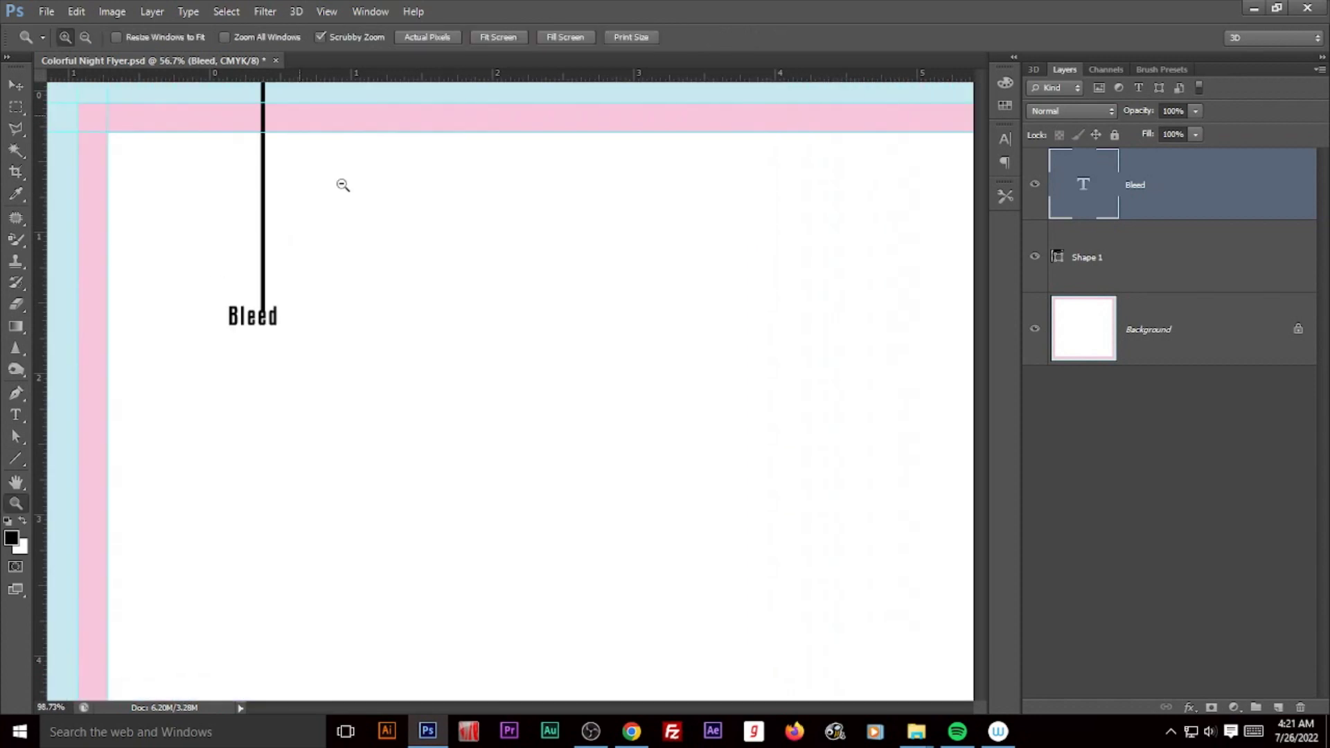
left_click_drag(320, 101, 354, 210)
left_click(16, 84)
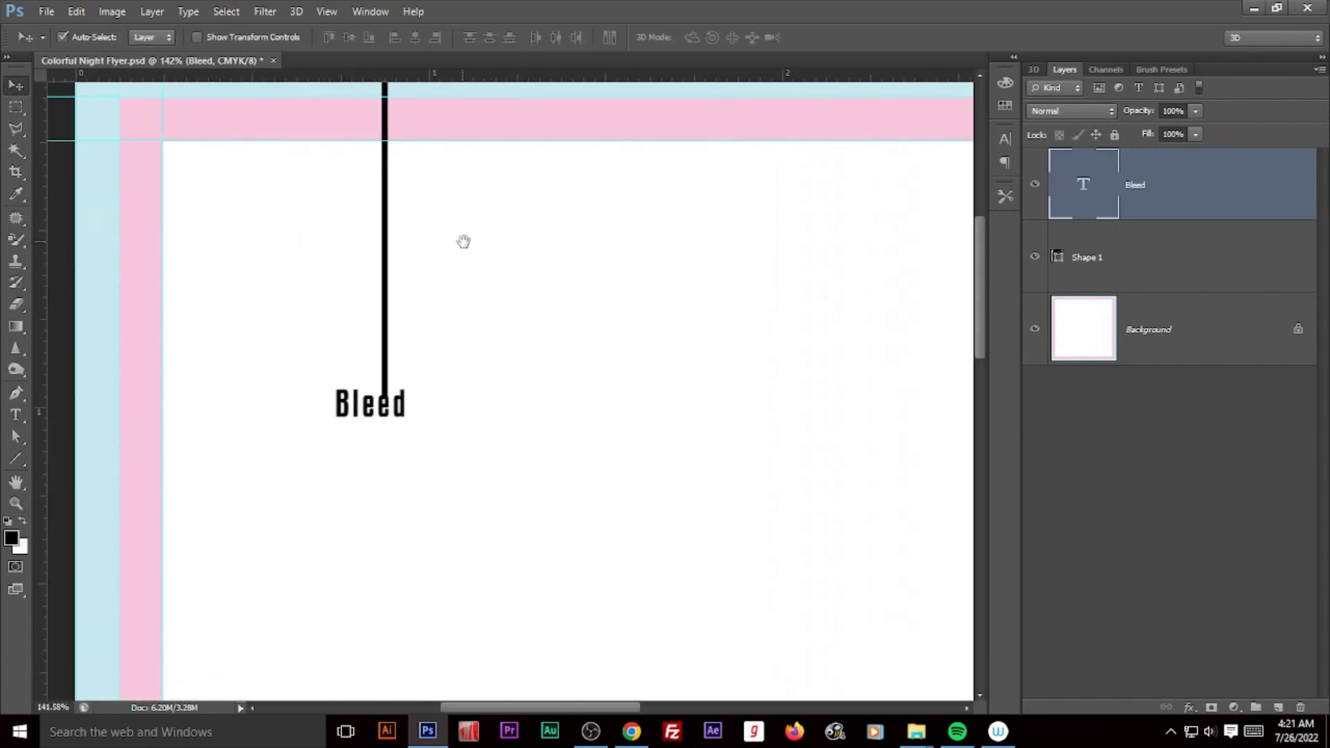
left_click_drag(463, 240, 452, 333)
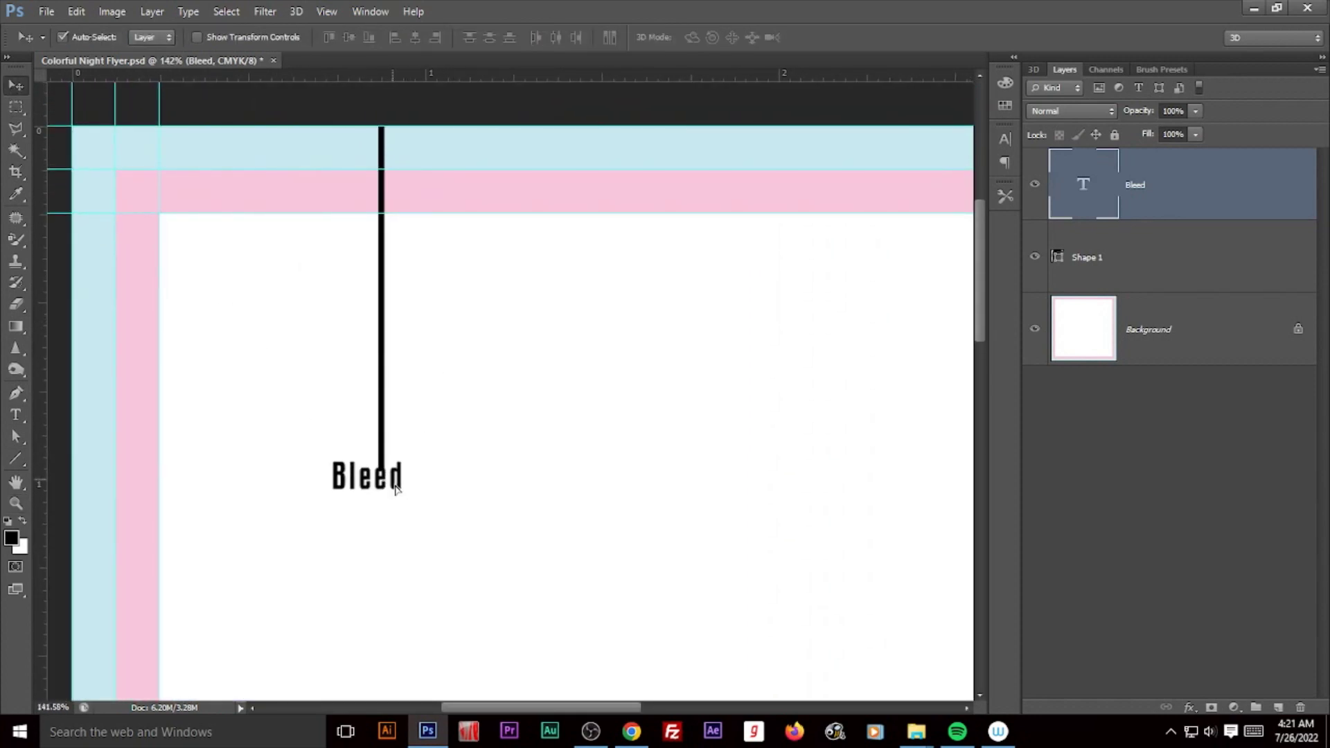
left_click_drag(396, 488, 402, 497)
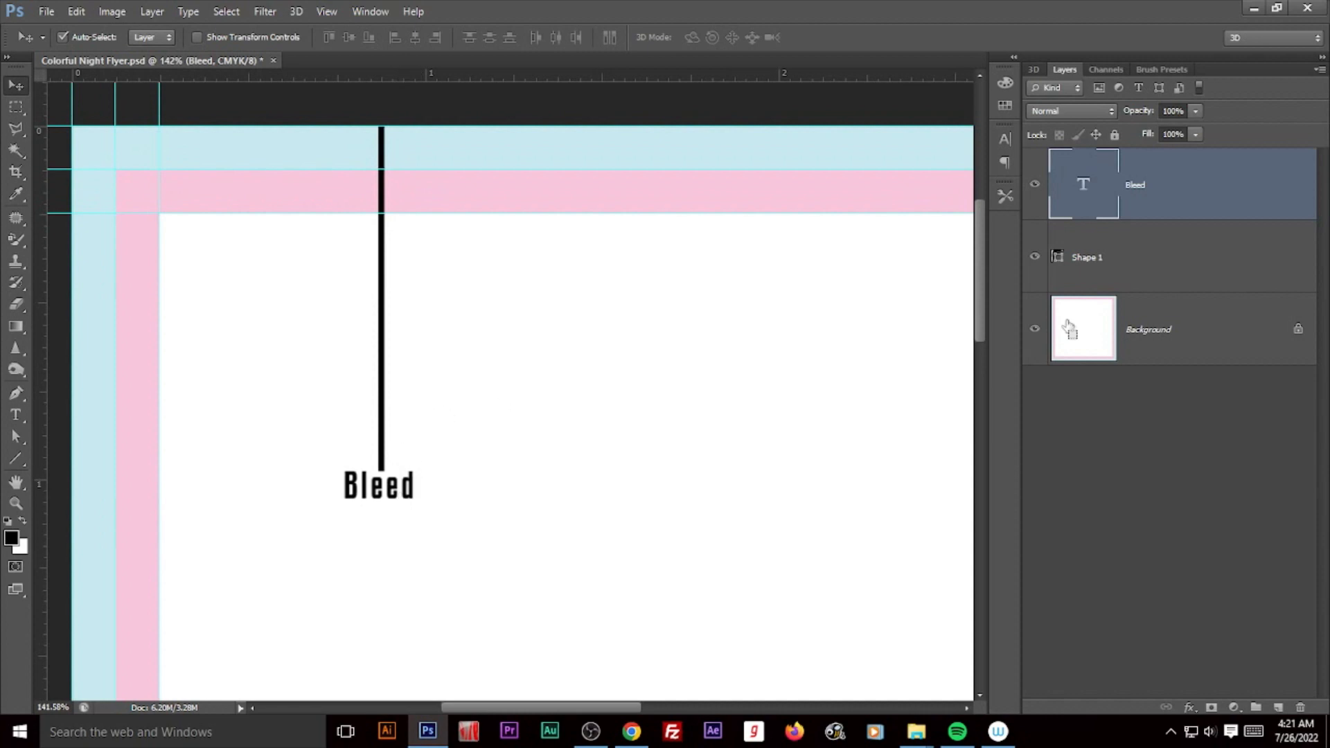
Step: Duplicate the Bleed line and label further right and lower, relabelled 'Trim'
left_click(1080, 253, "shift")
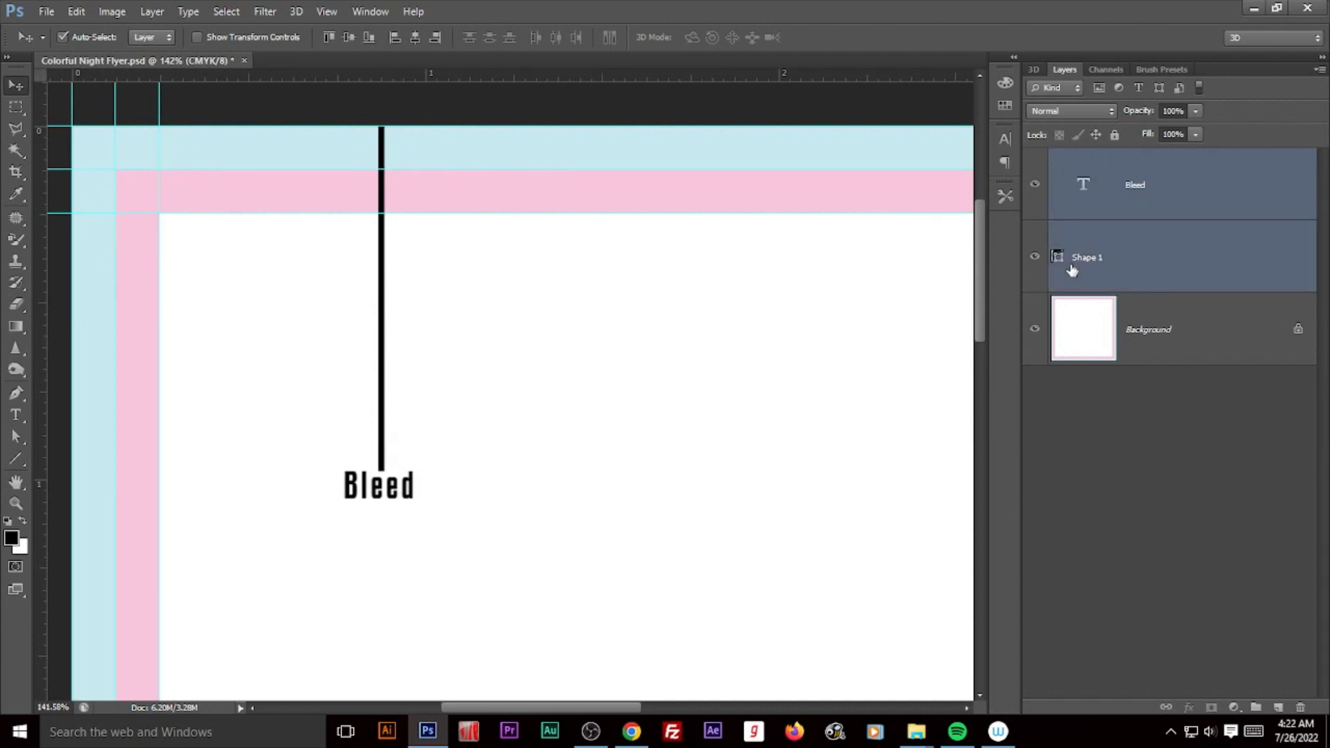
left_click_drag(380, 408, 490, 458)
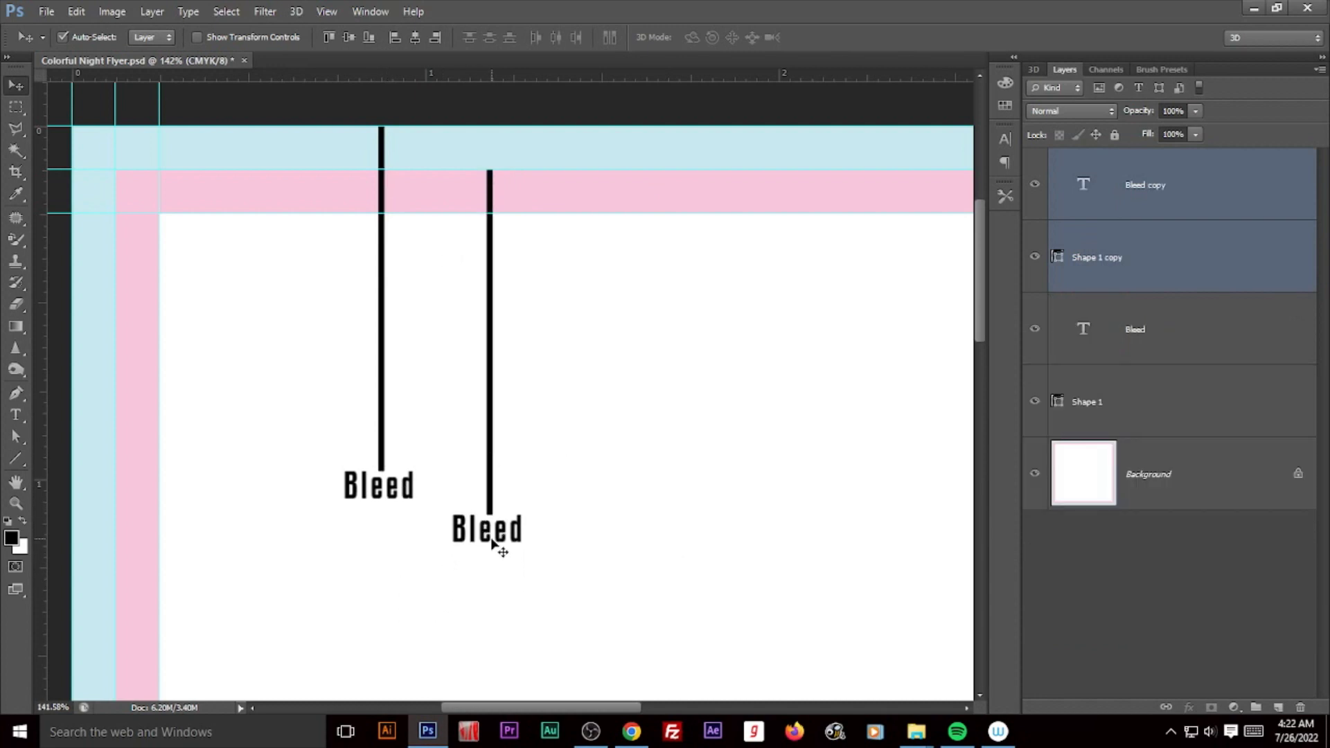
left_click(1121, 185)
double_click(1087, 186)
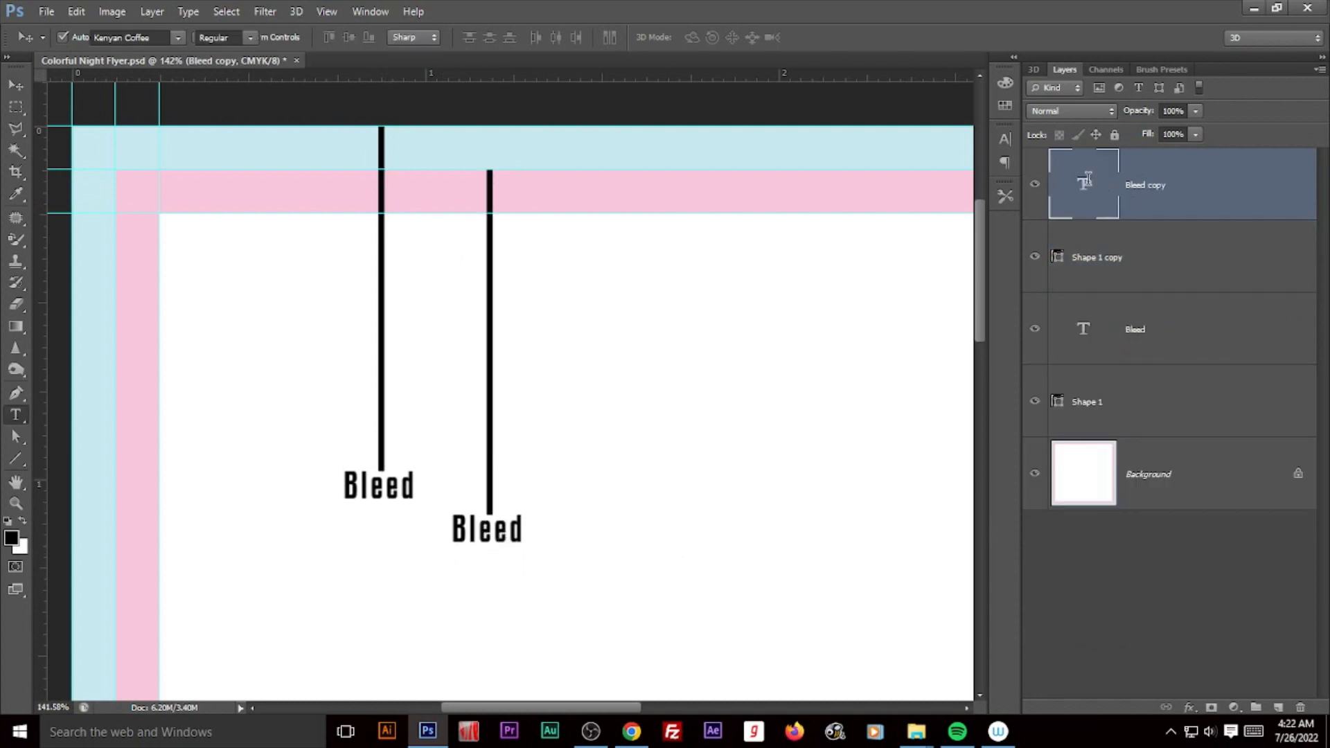
type("Tri")
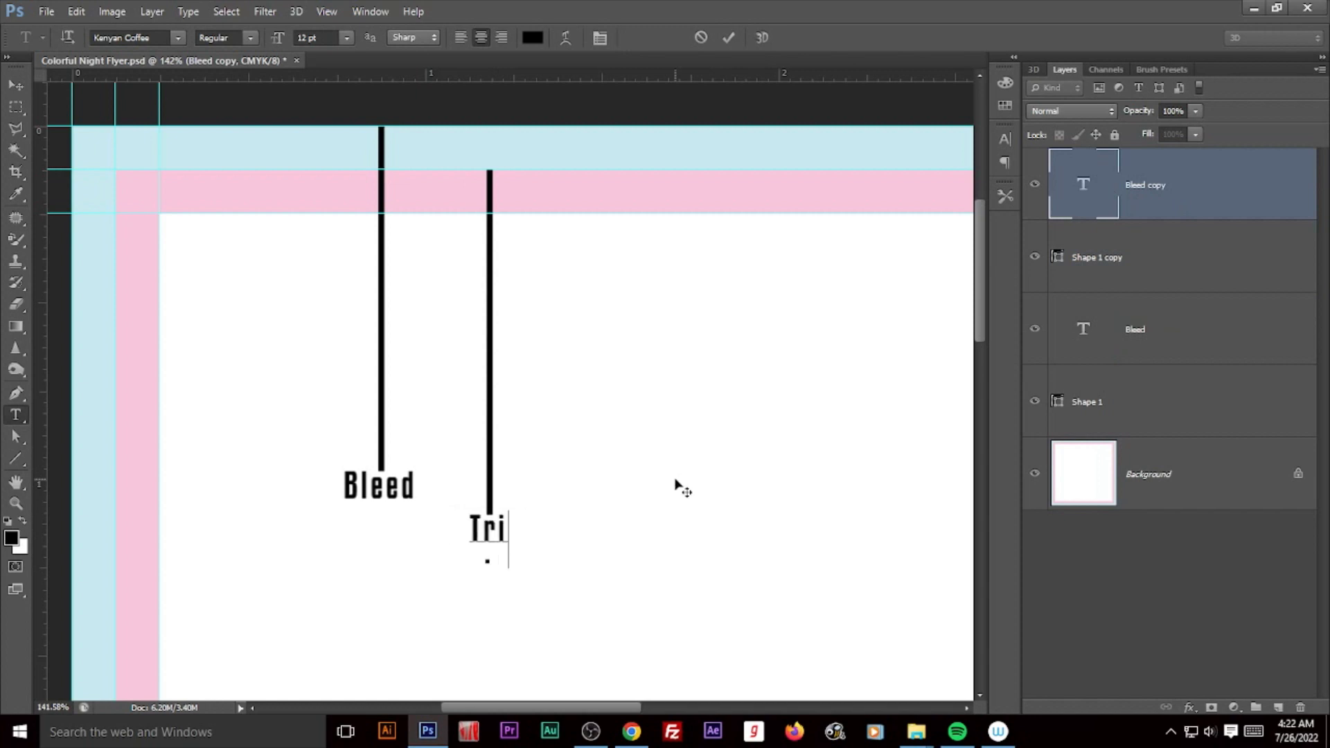
type("m")
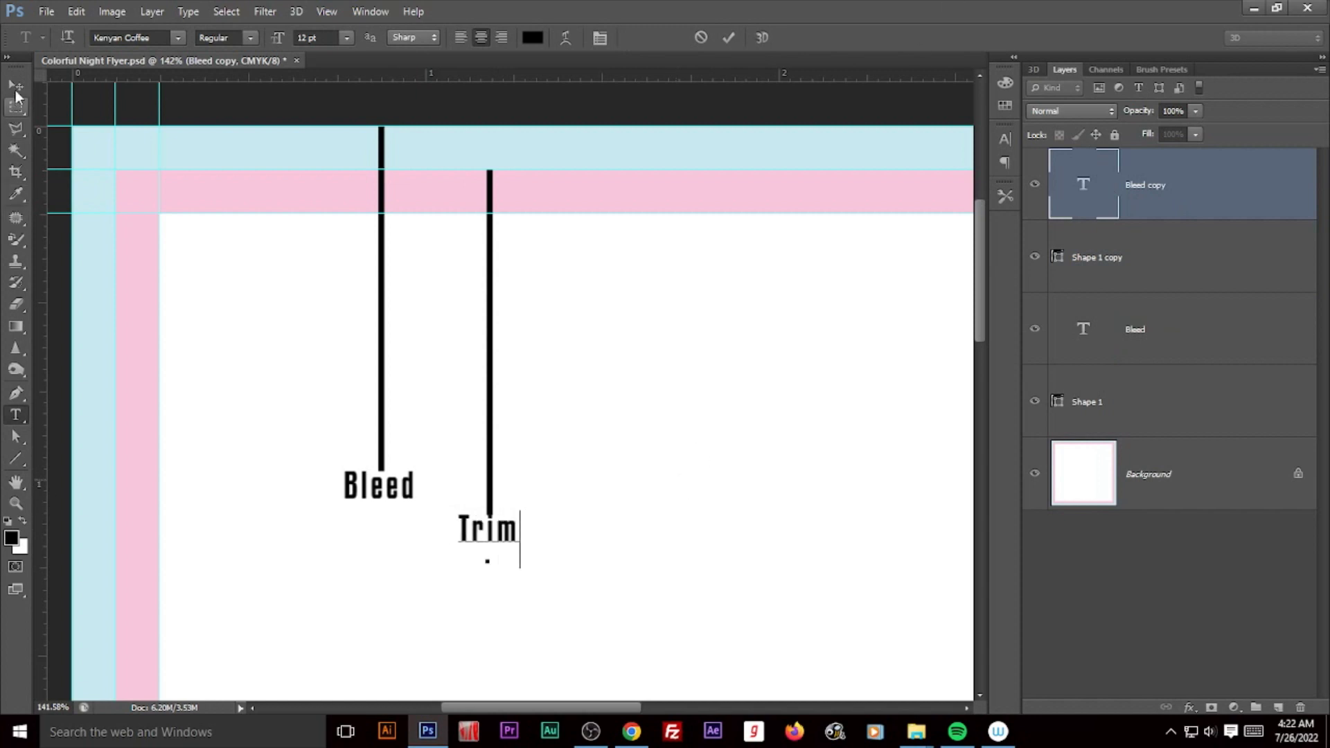
left_click(15, 86)
key("shift+Down")
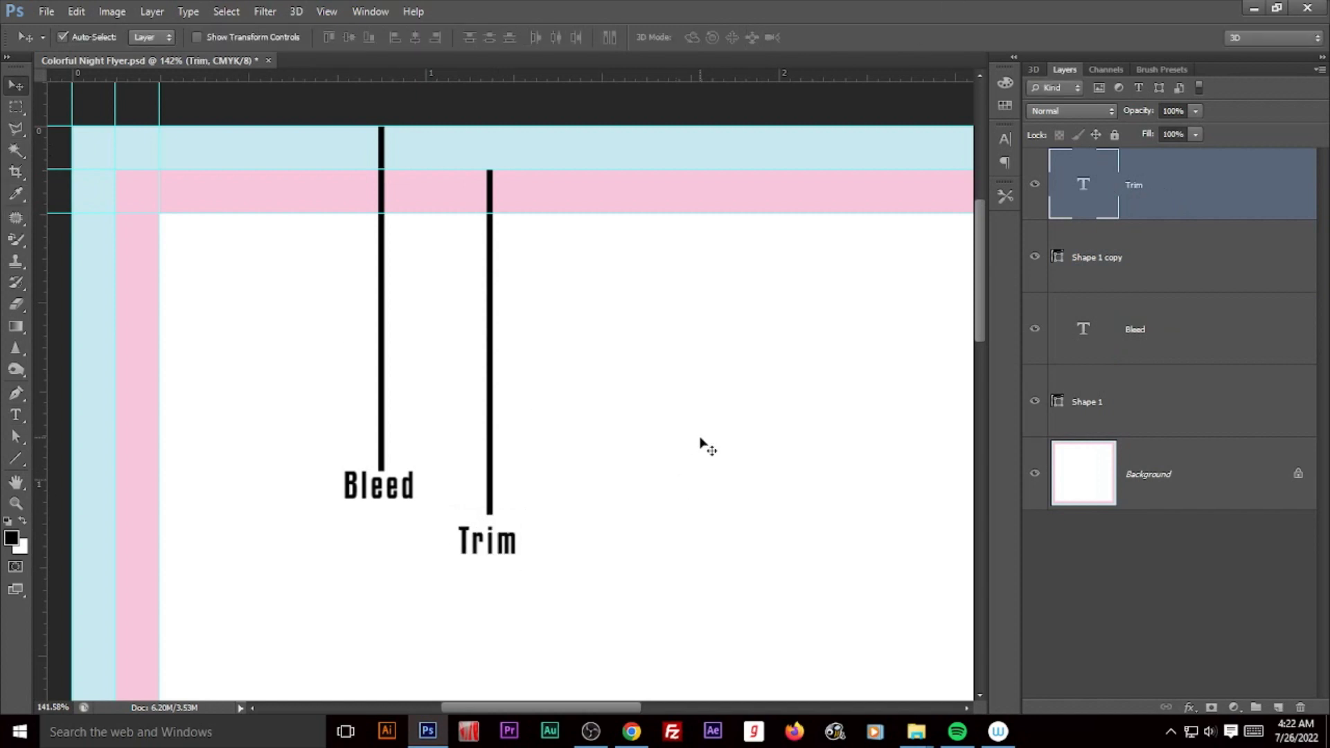
Step: Duplicate the Trim marker further right as 'Safe area' and fit the canvas on screen
left_click(1213, 245, "shift")
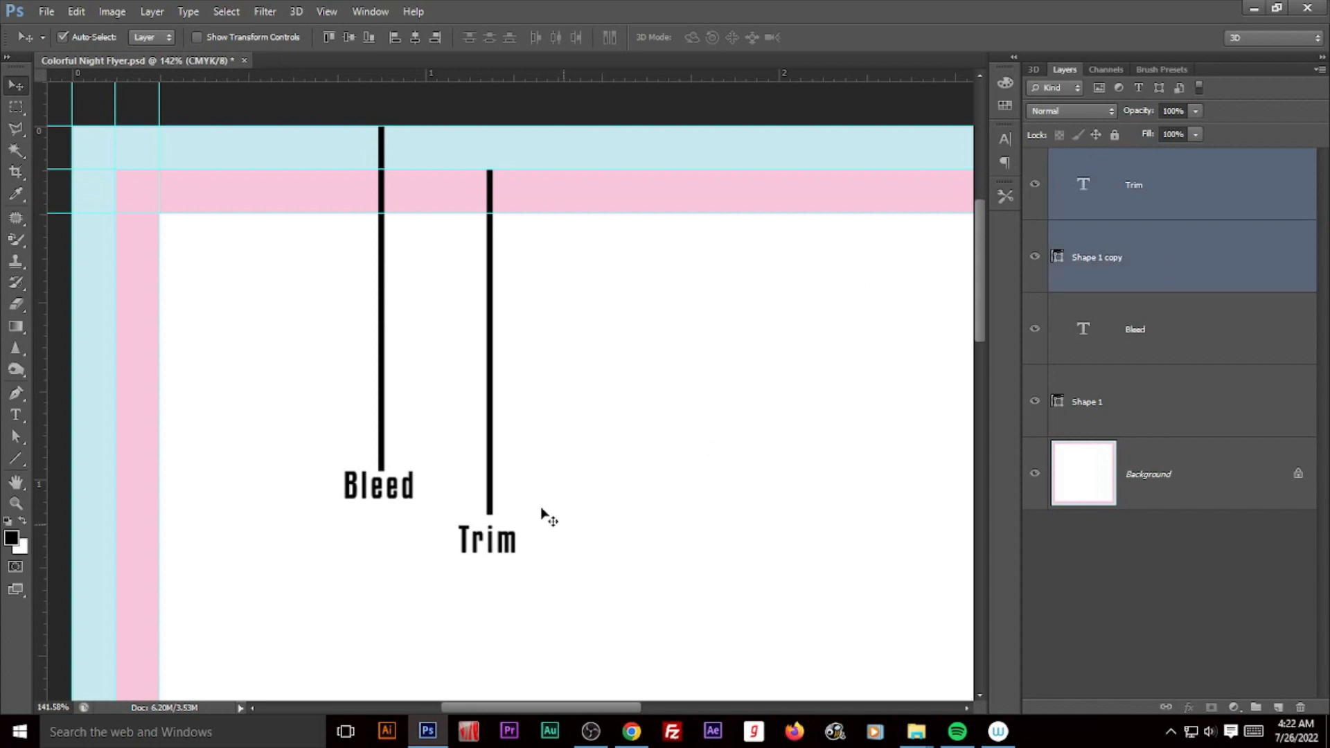
mouse_move(499, 424)
left_mouse_down()
mouse_move(572, 507)
mouse_move(671, 465)
left_mouse_up()
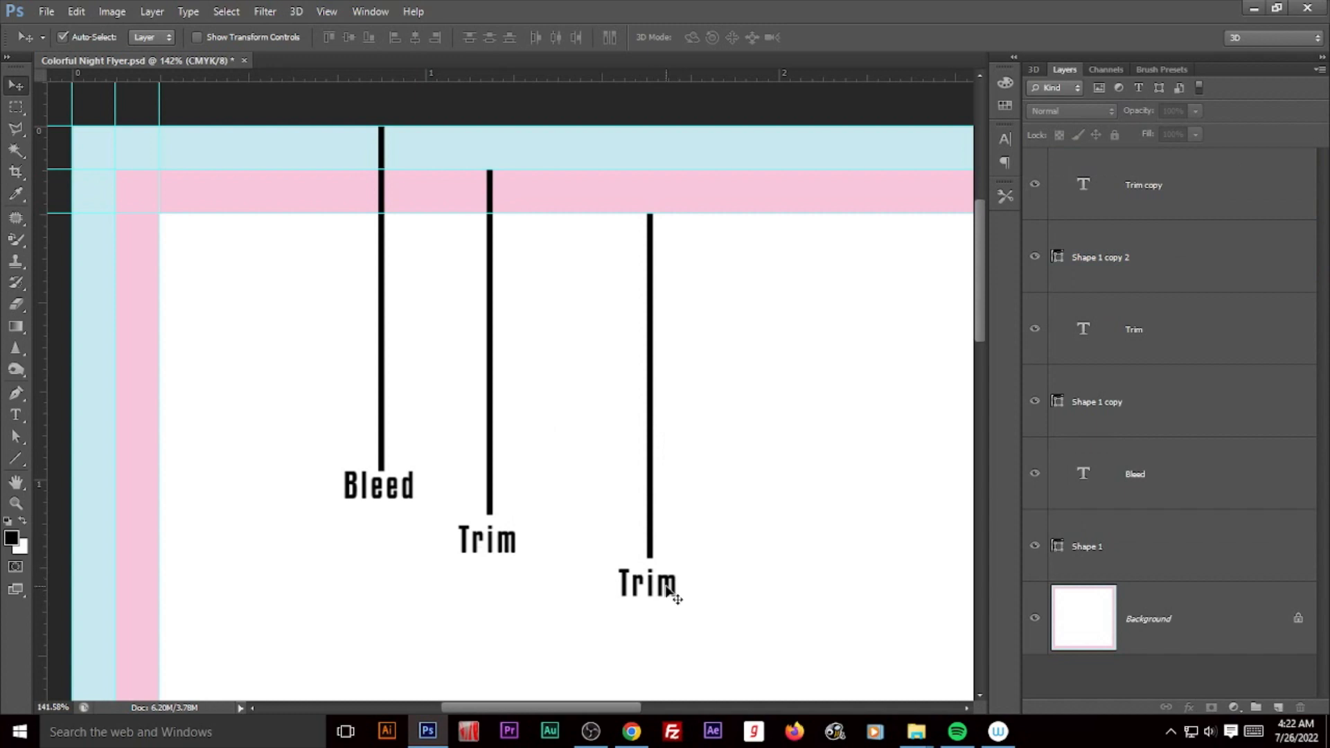
left_click(671, 593)
double_click(1086, 187)
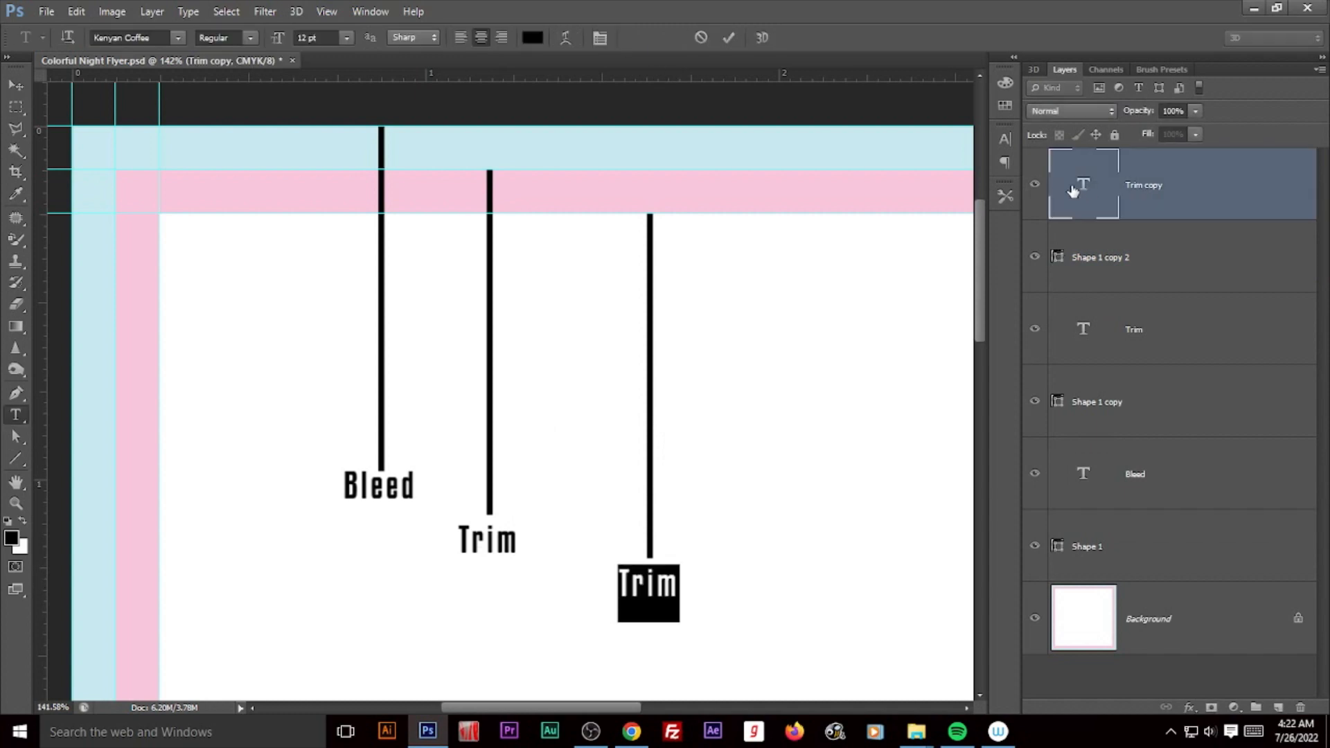
type("Safe")
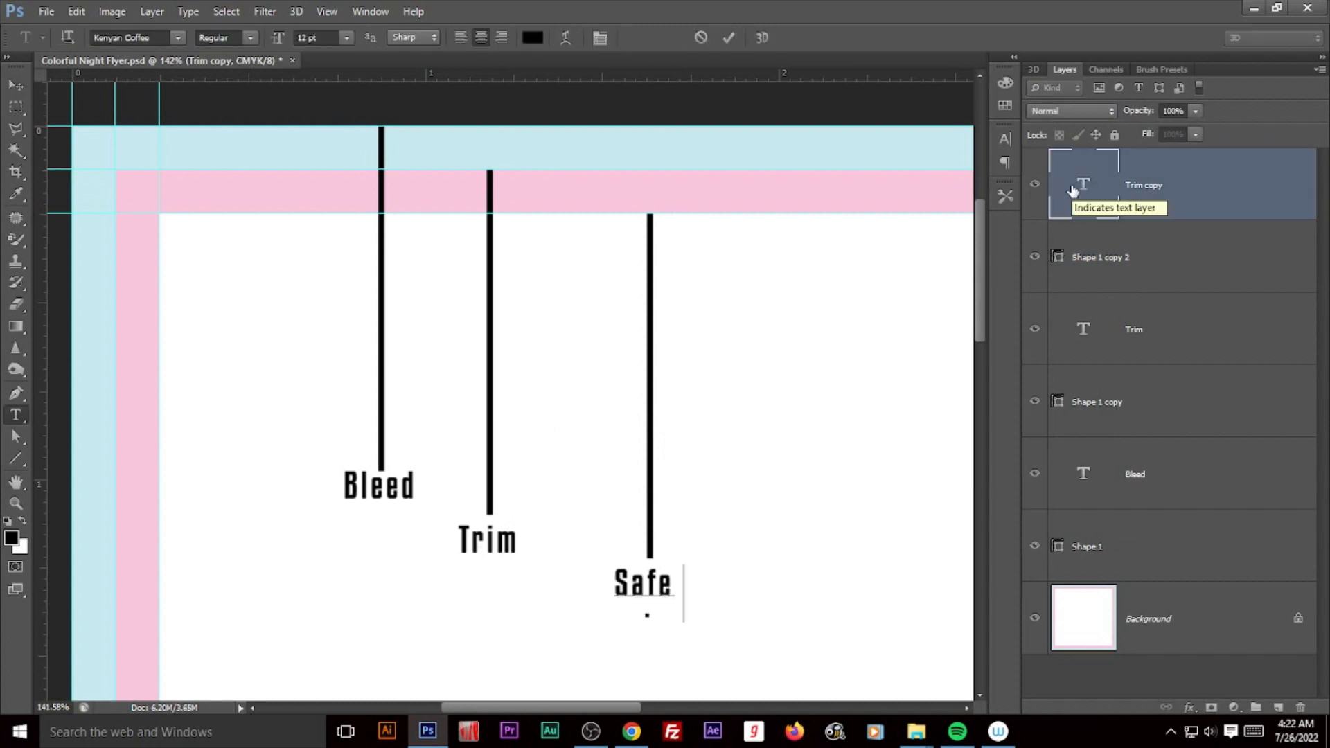
type(" area")
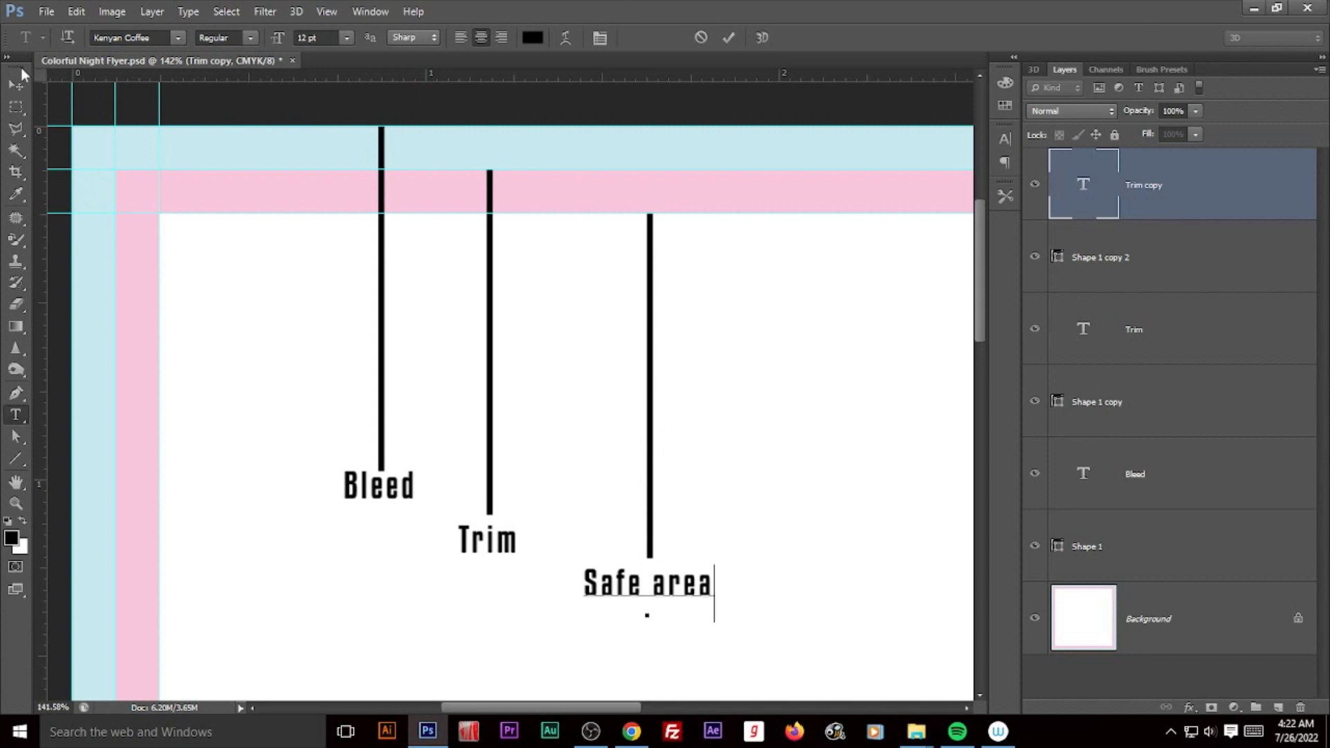
left_click(21, 90)
key("ctrl+0")
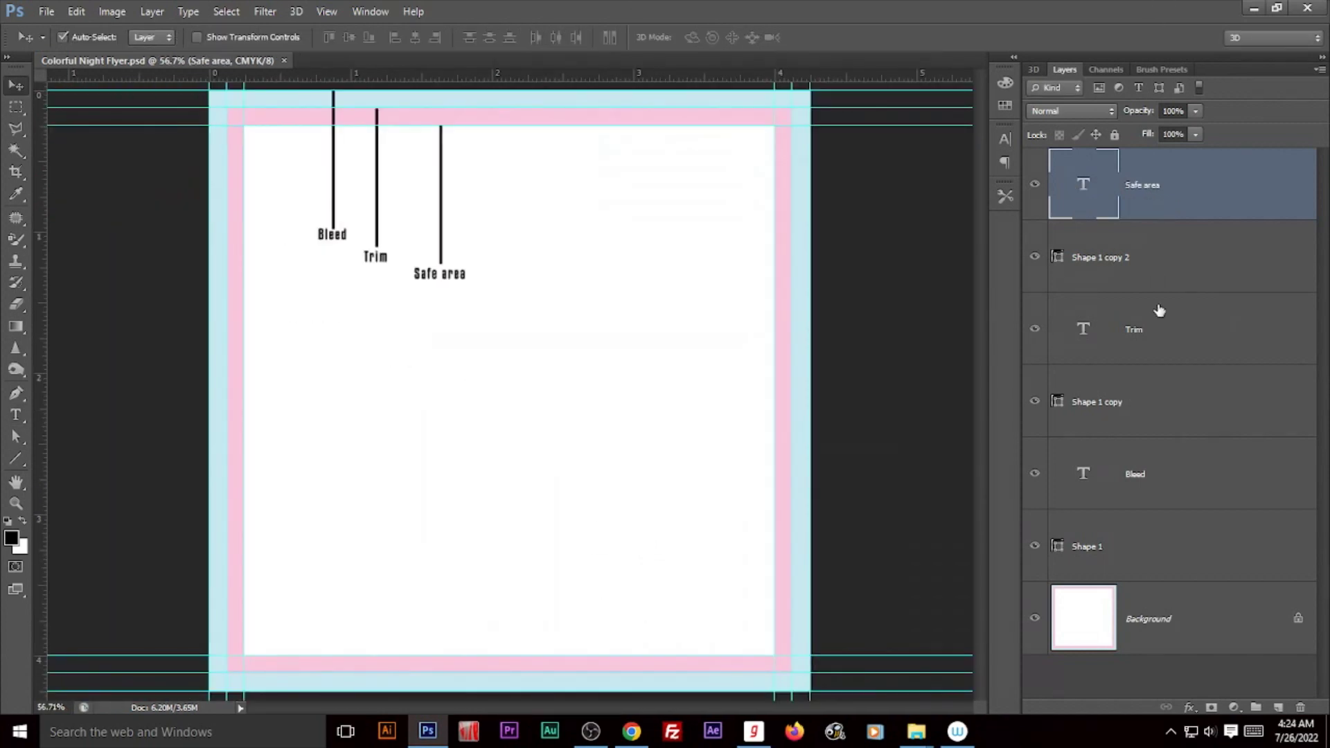
Step: Merge the marker lines and labels into one layer and add a black-filled layer above Background
left_click(1143, 542, "shift")
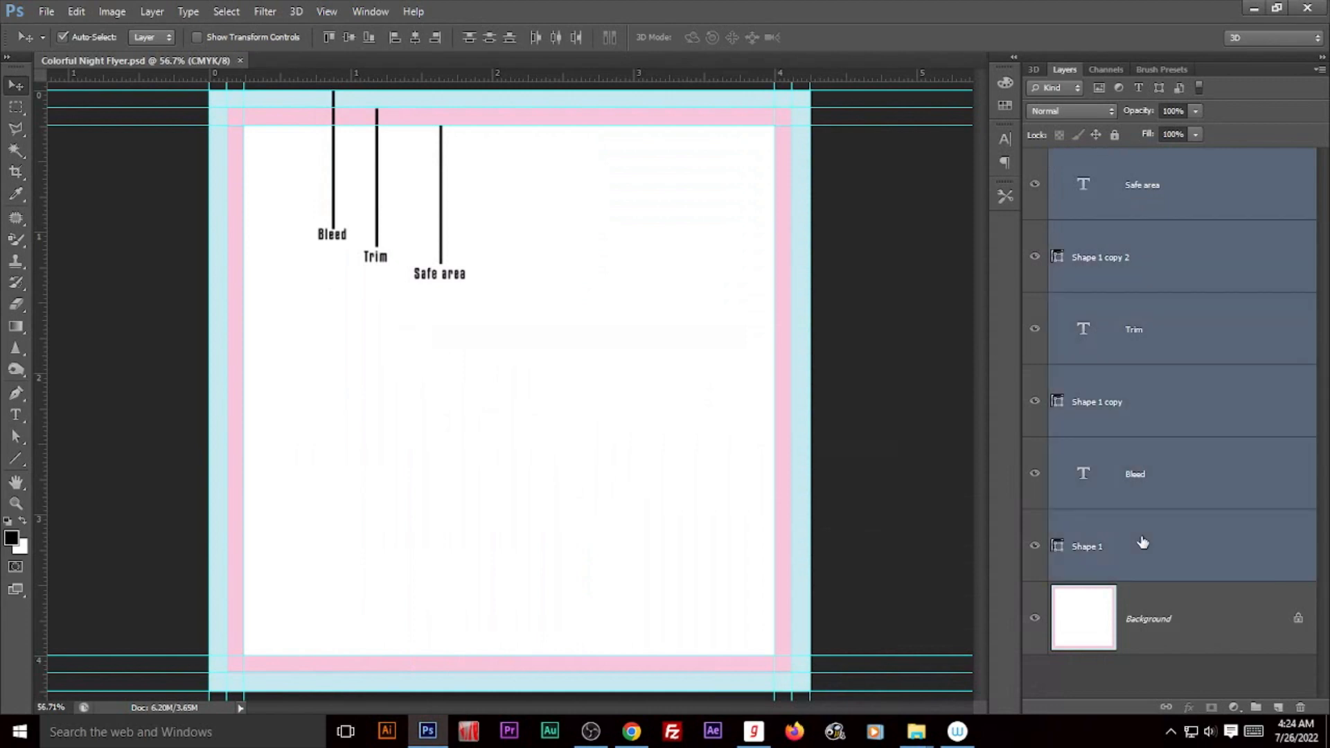
key("ctrl+e")
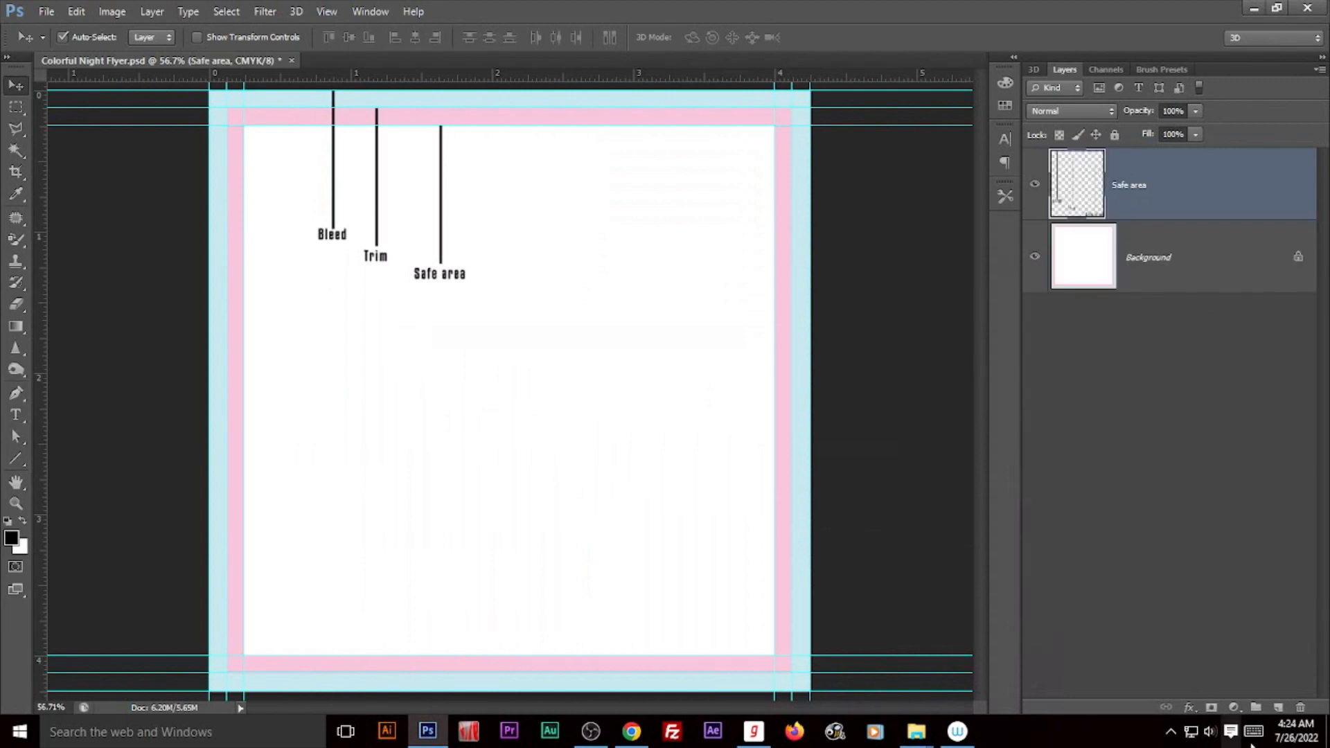
left_click(1212, 270)
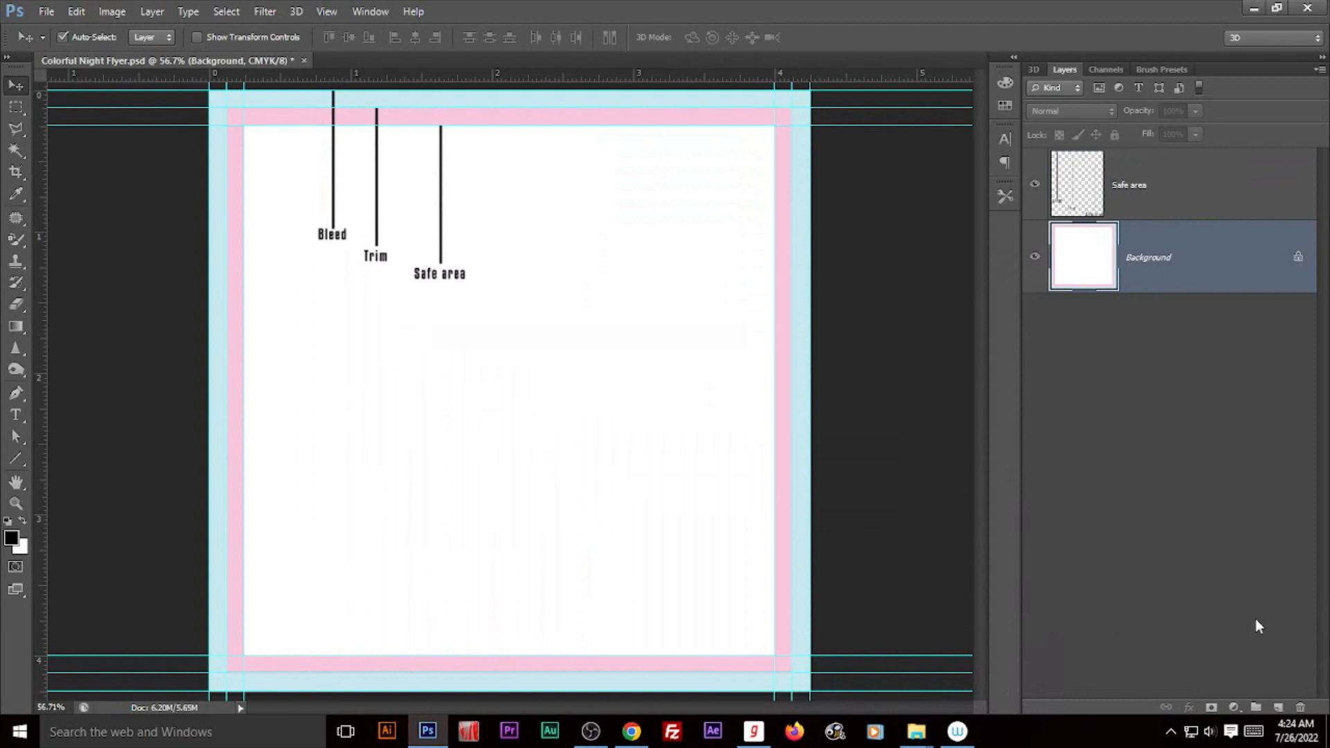
left_click(1278, 707)
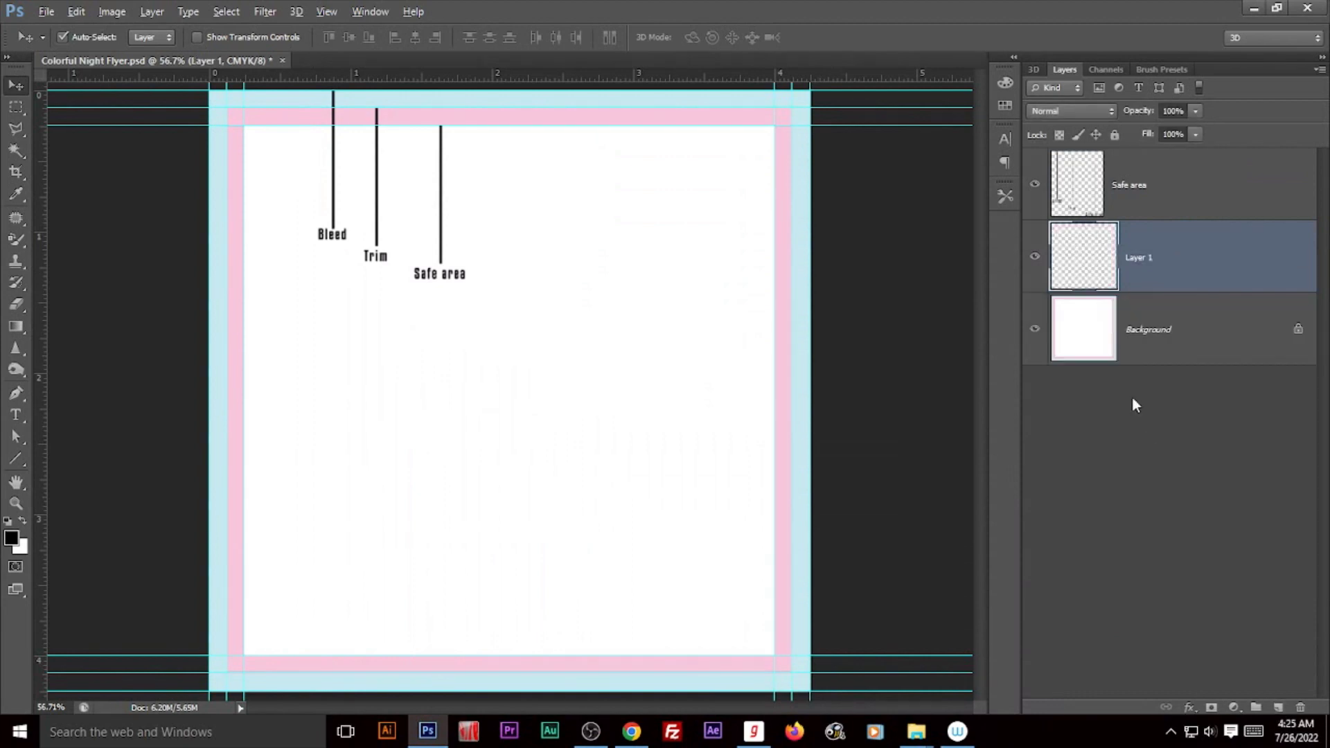
key("alt+BackSpace")
Step: Hide the Safe area marker layer, zoom out to the whole page, and select it
left_click(1035, 184)
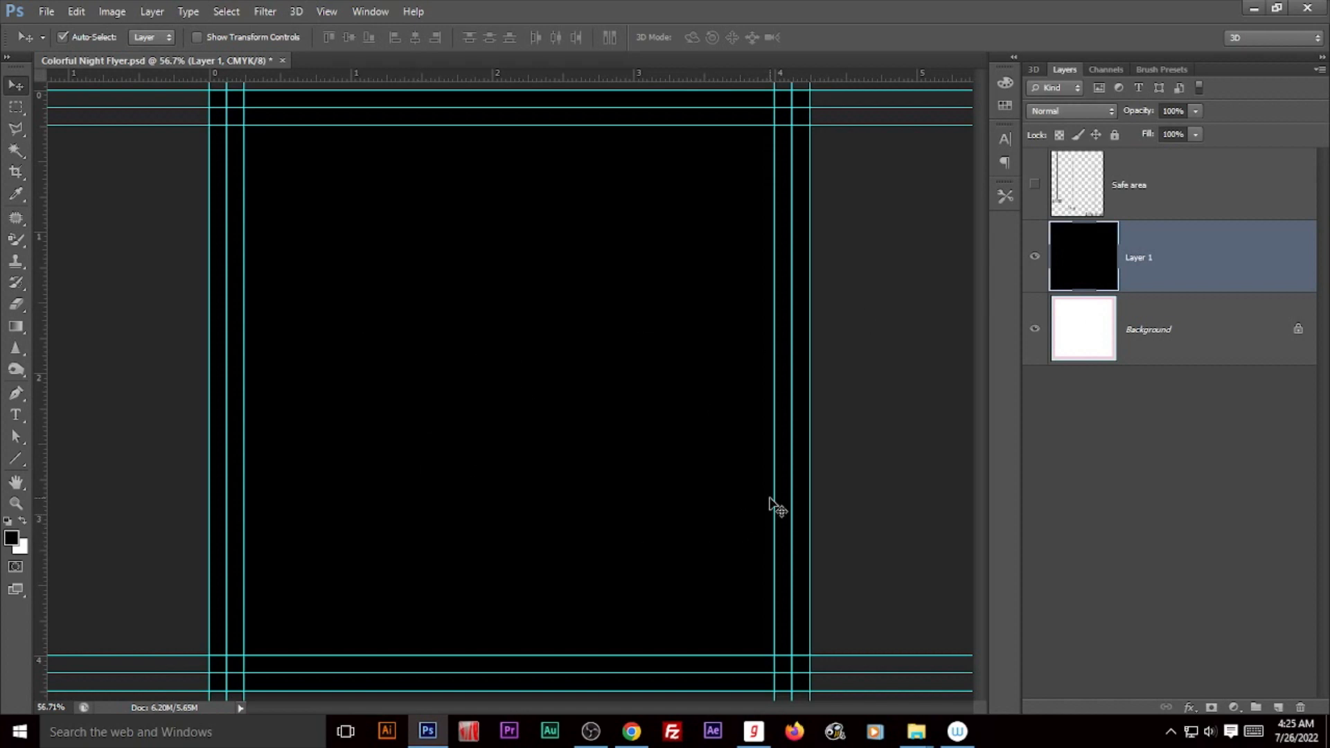
key("ctrl+minus")
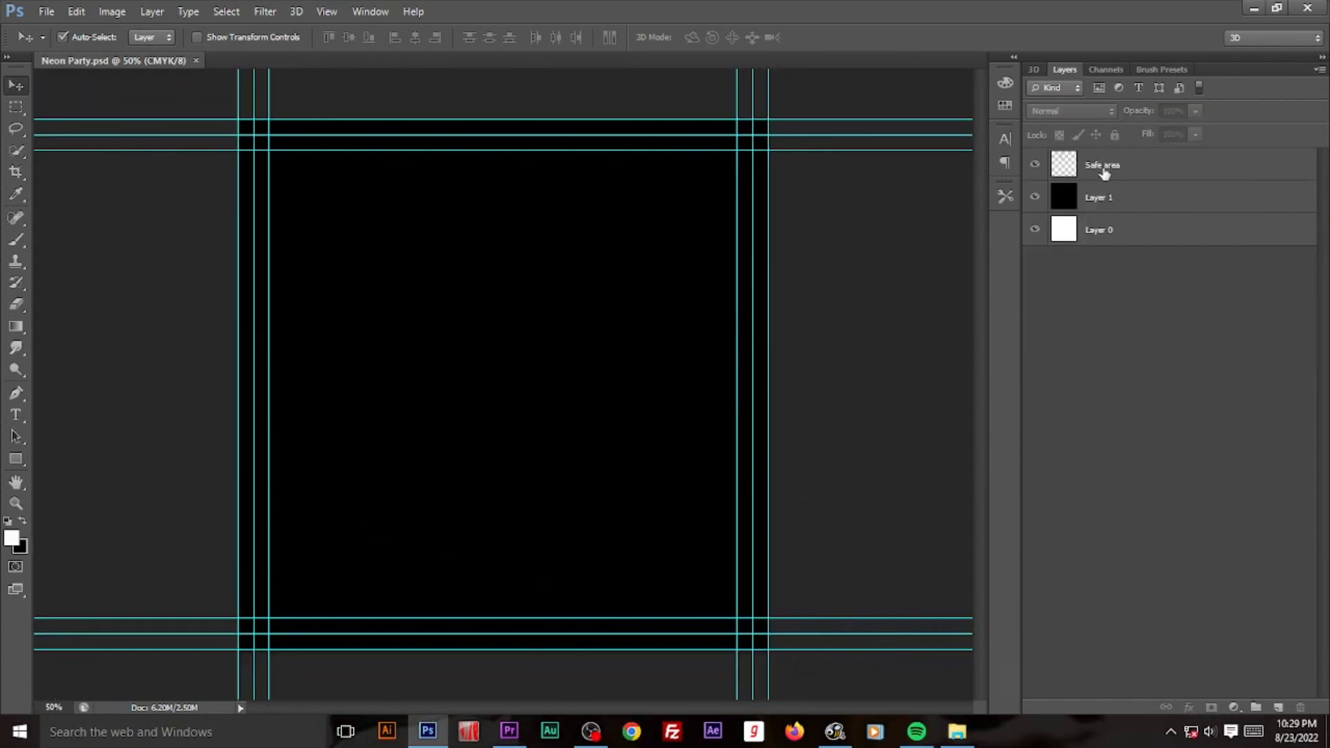
left_click(1098, 172)
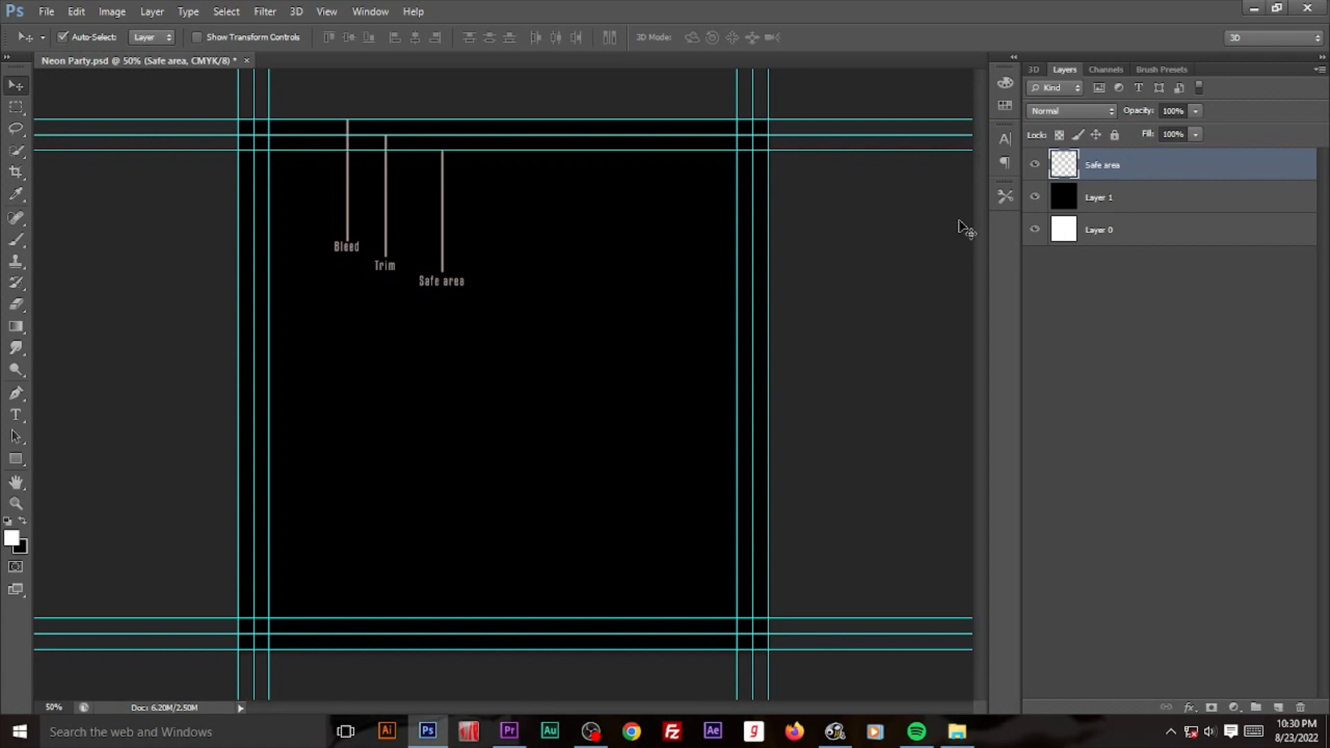
Step: Place the neon glow frame image and rasterize its layer
left_click(45, 11)
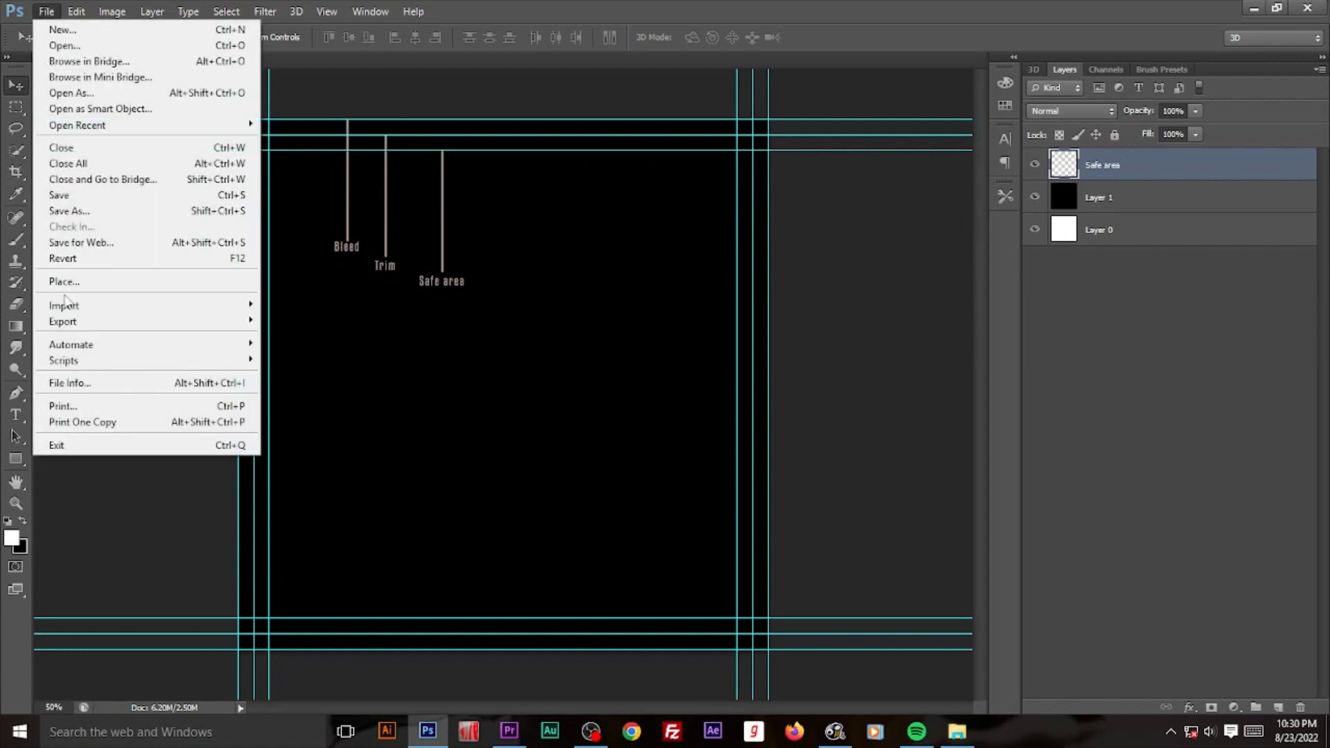
left_click(61, 281)
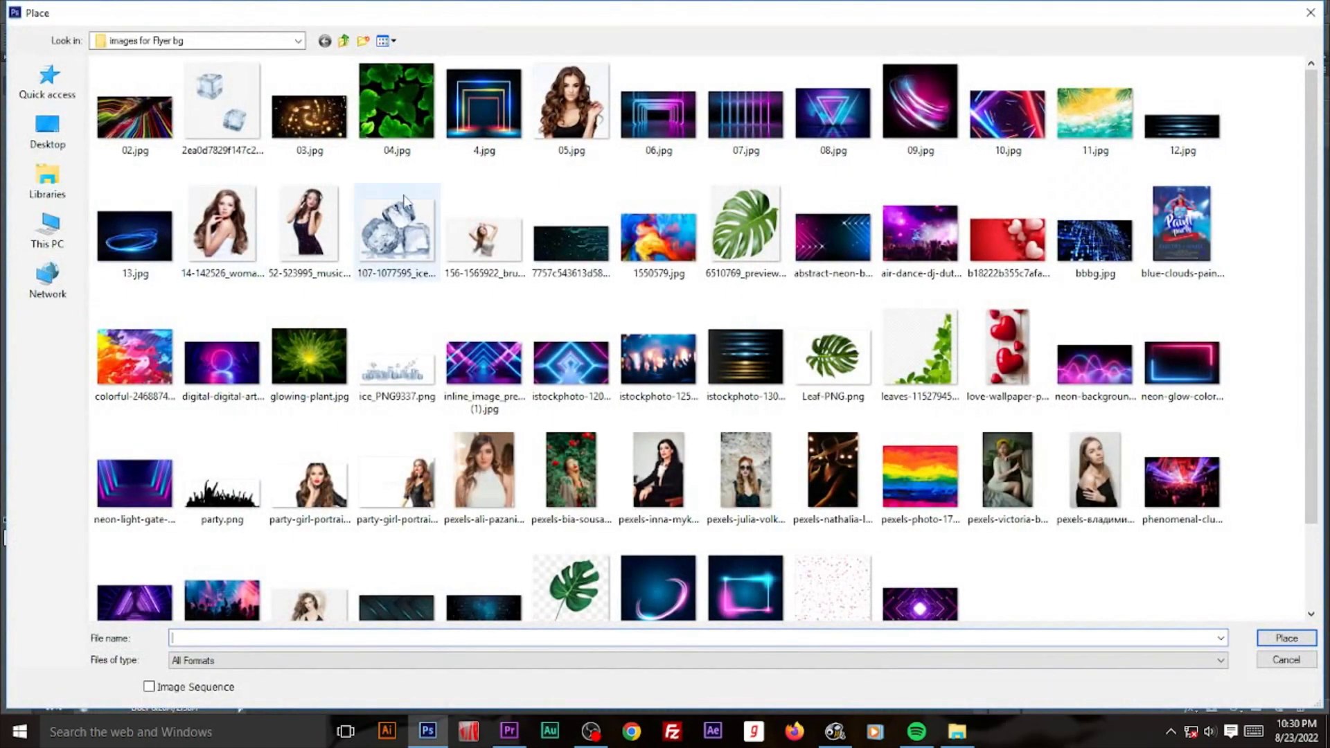
double_click(1200, 374)
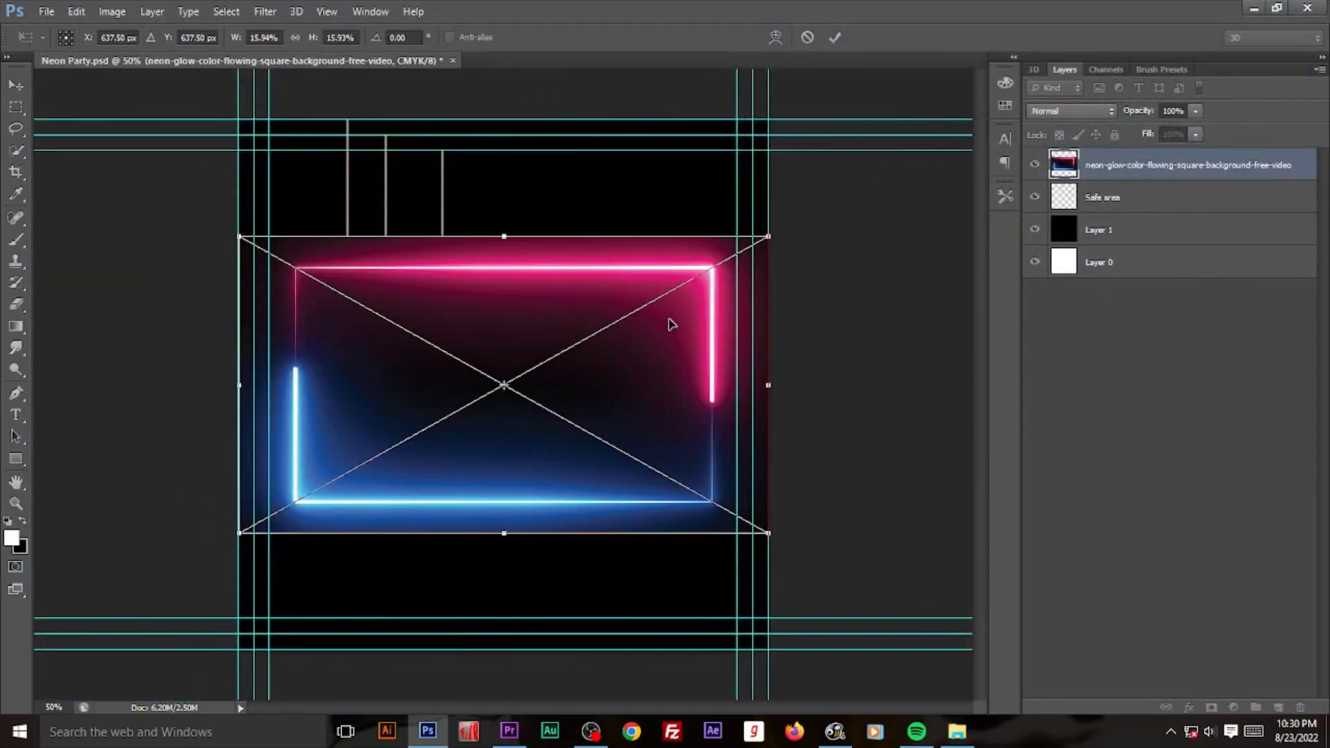
key("Return")
right_click(1136, 169)
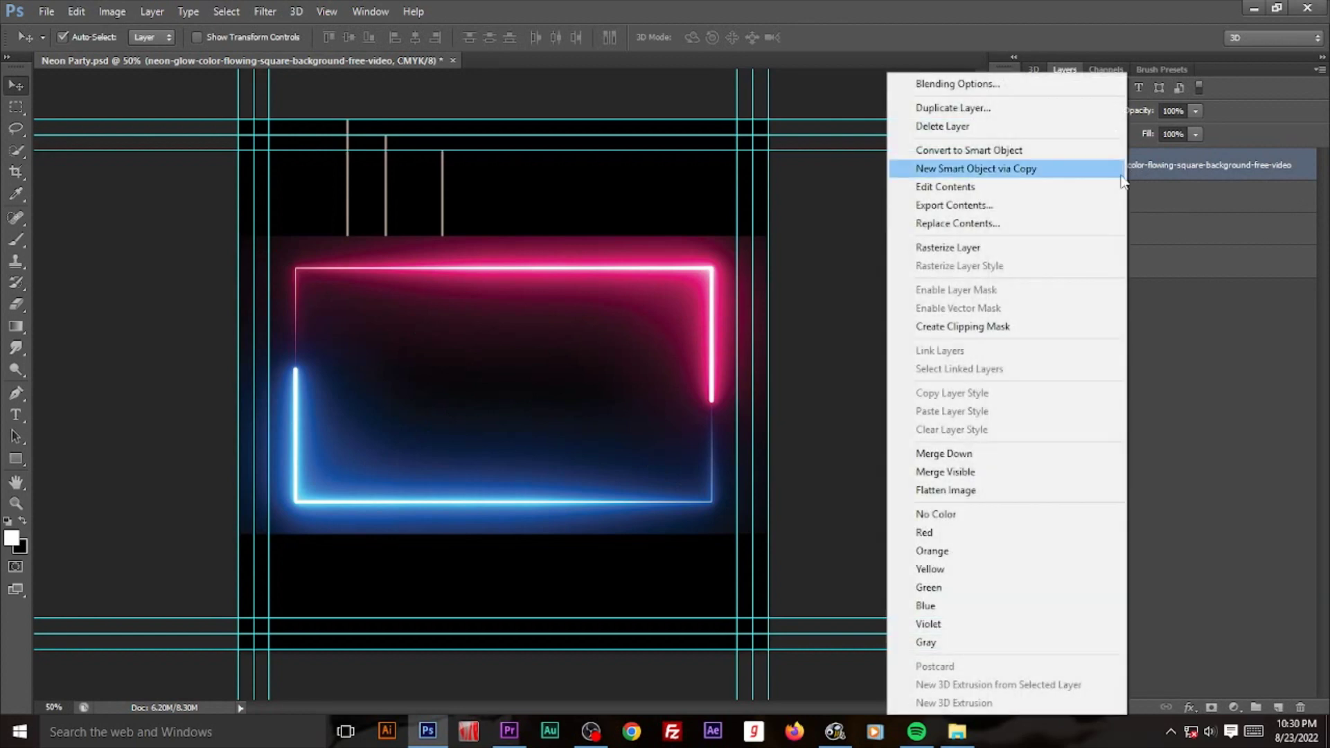
left_click(970, 247)
Step: Rename the neon layer '1', move it below Safe area, and hide Safe area
double_click(1102, 166)
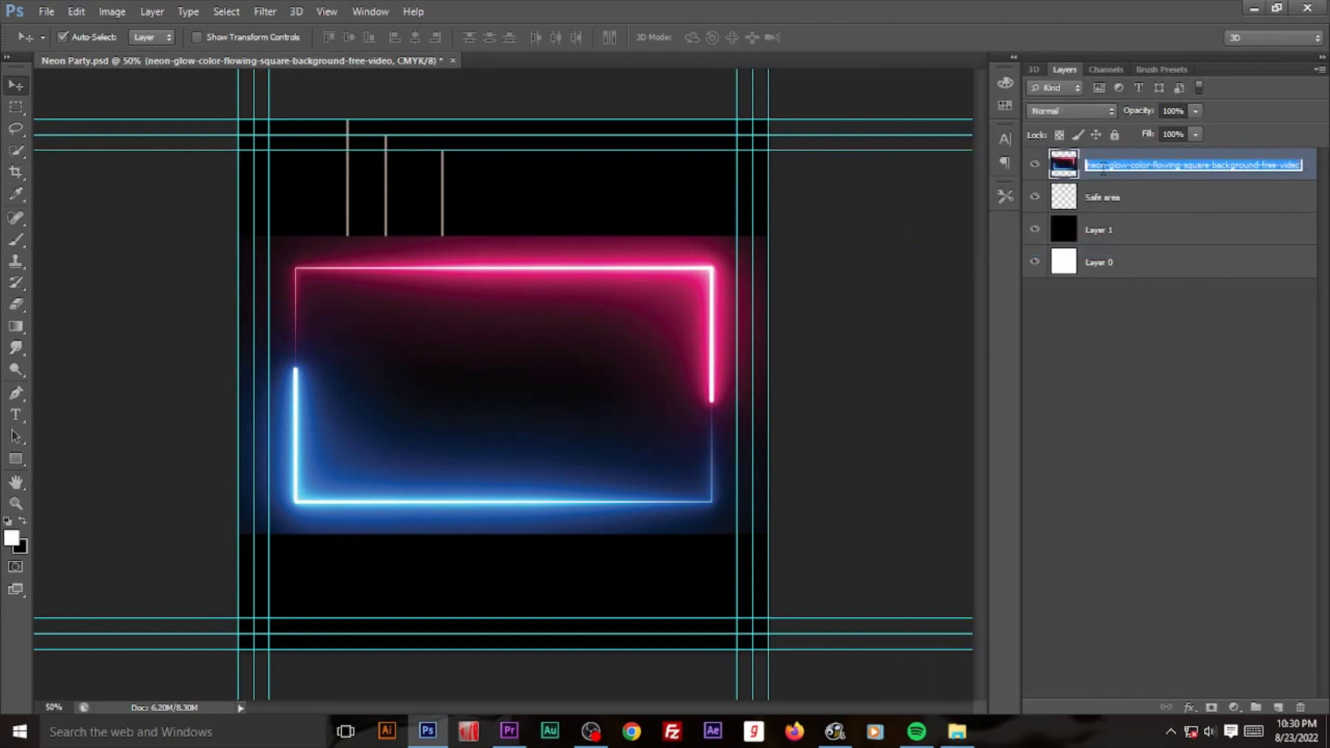
type("1")
key("Return")
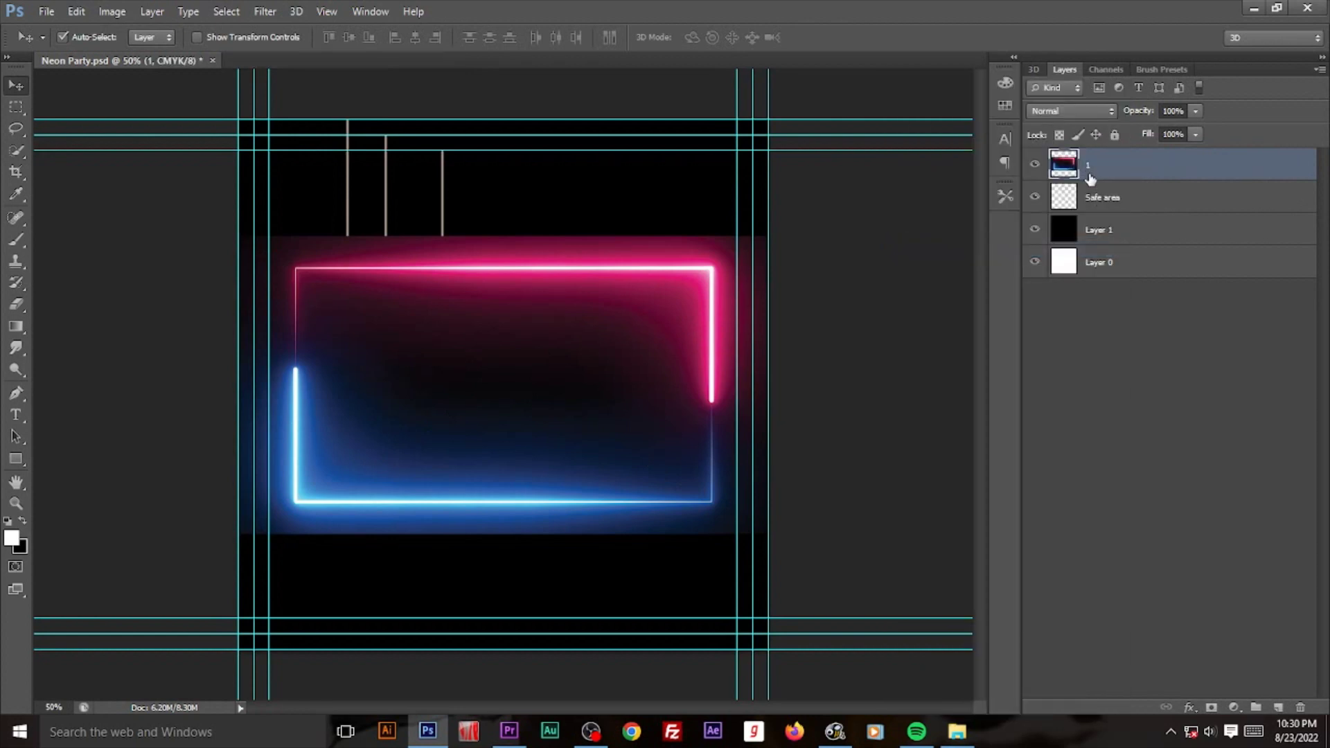
left_click_drag(1136, 182, 1132, 217)
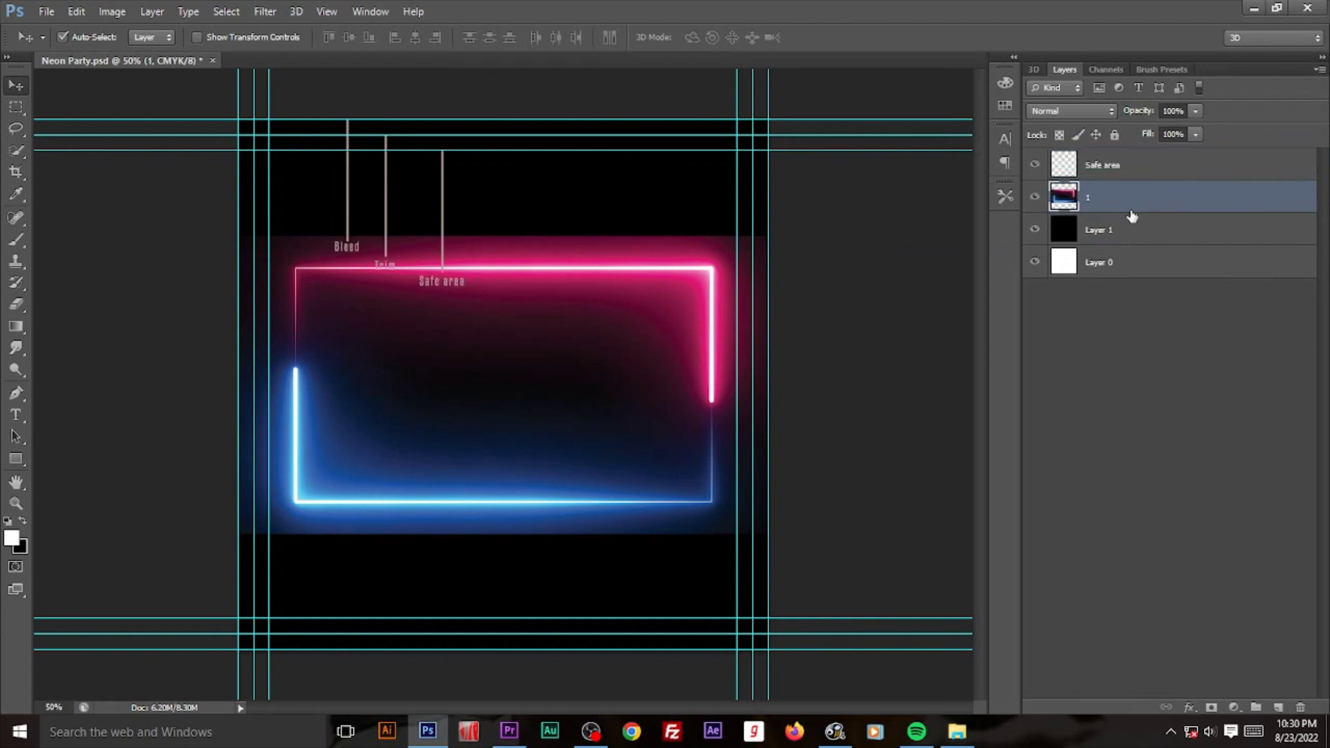
left_click(1034, 165)
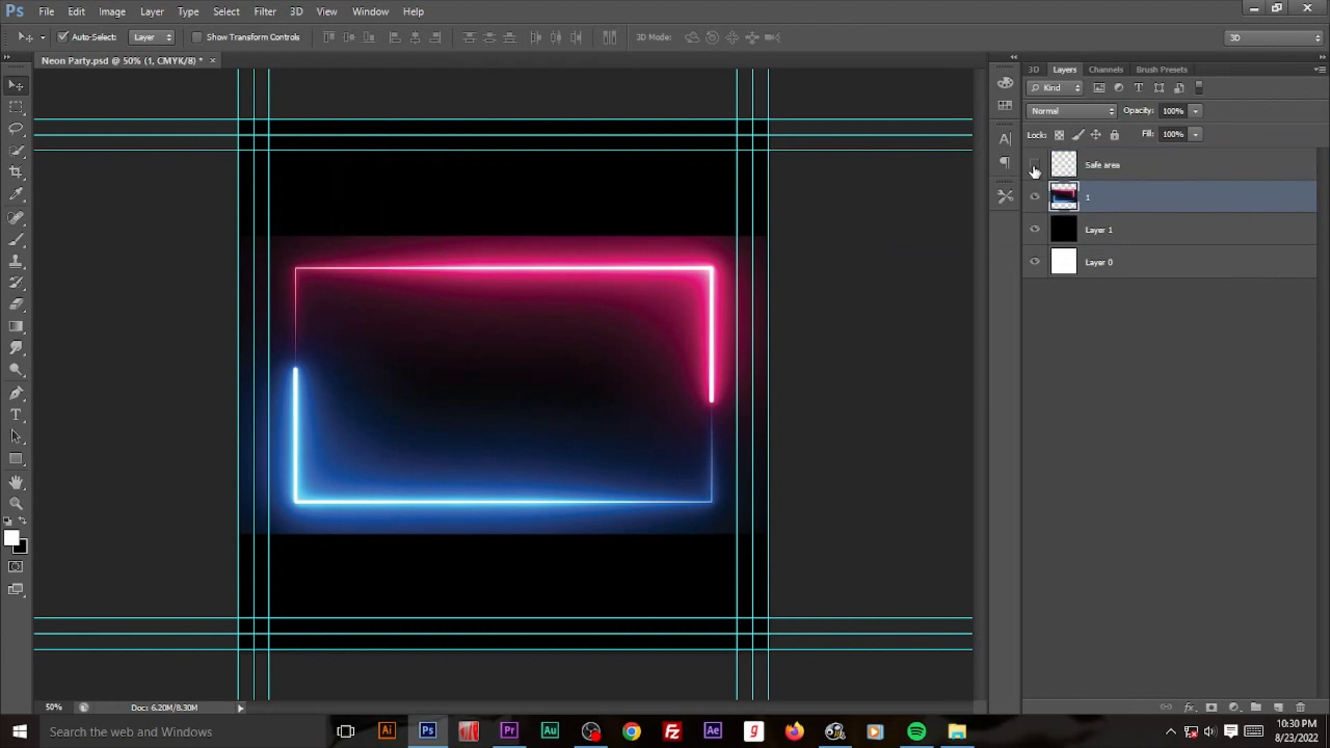
Step: Erase 25 px feathered strips from the neon image's top, bottom and right edges
key("m")
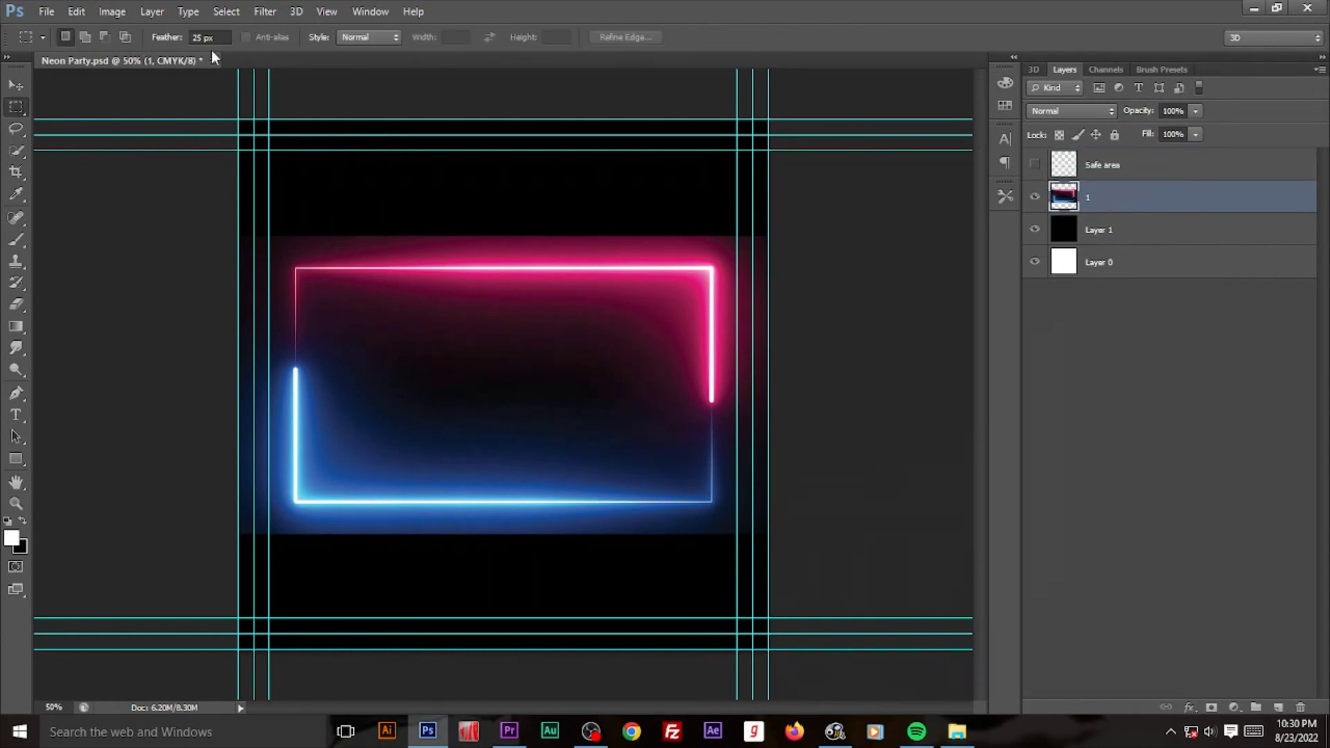
left_click(211, 38)
left_click_drag(240, 208, 767, 249)
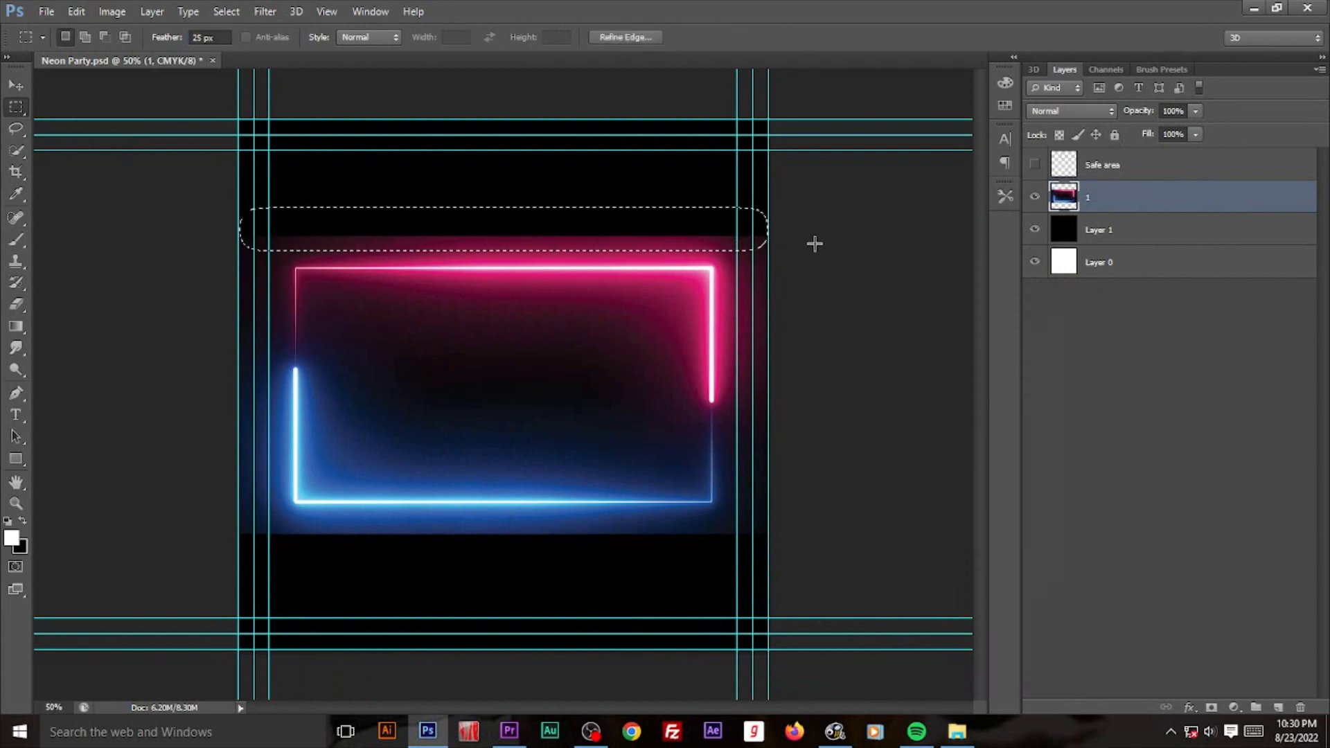
key("Delete")
left_click_drag(240, 516, 890, 653)
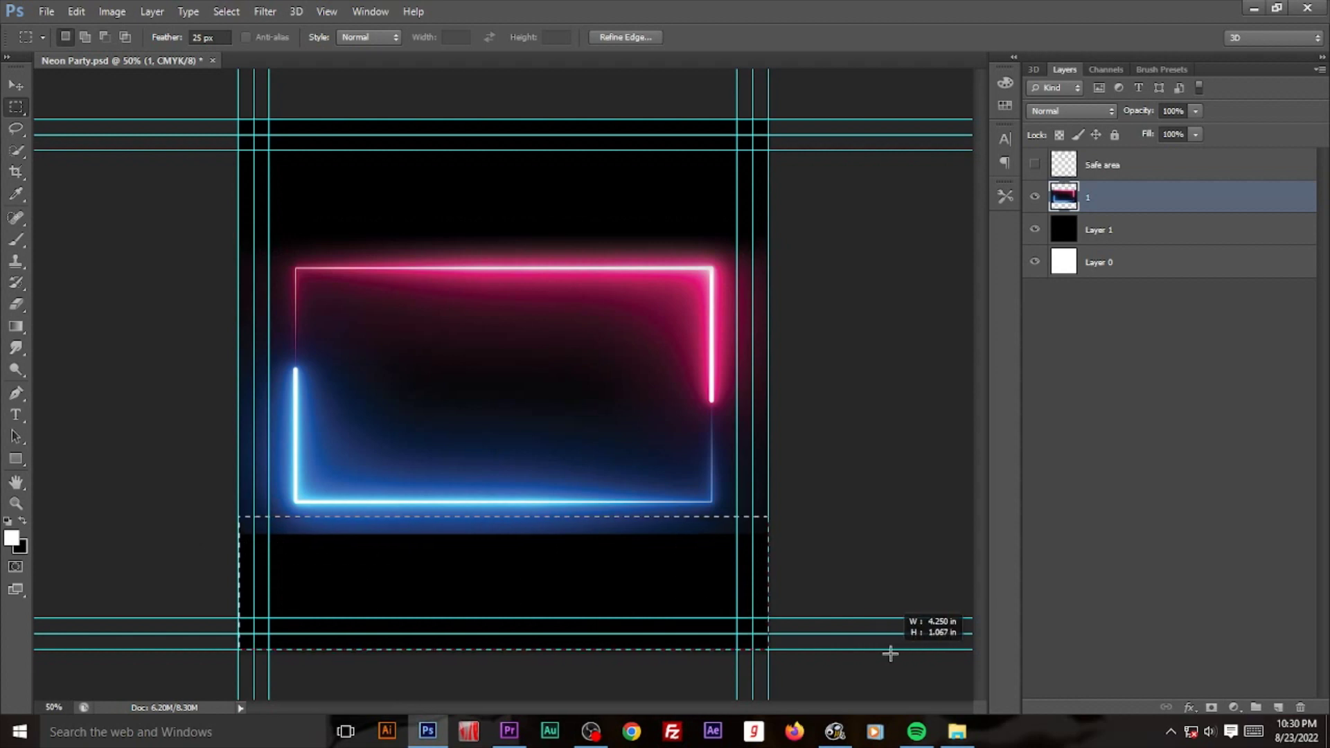
key("Delete")
left_click_drag(736, 231, 852, 625)
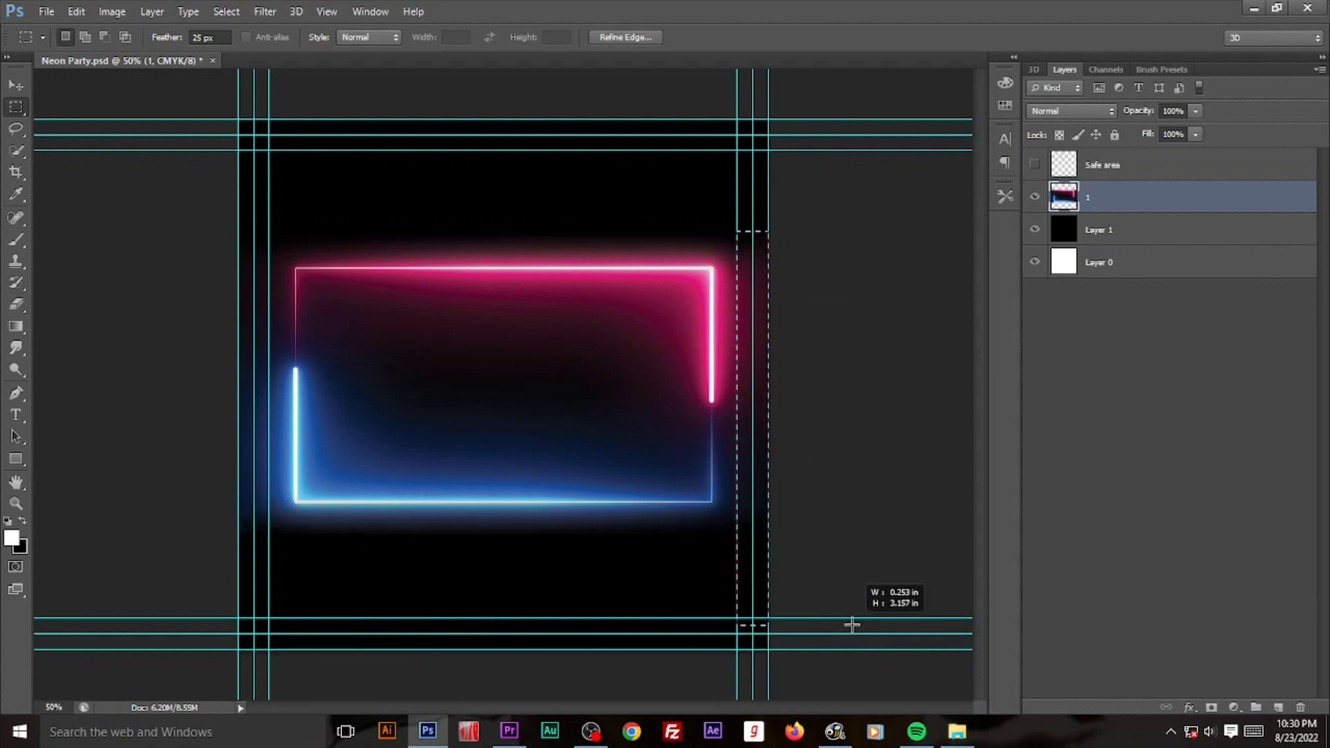
key("Delete")
left_click_drag(239, 217, 271, 554)
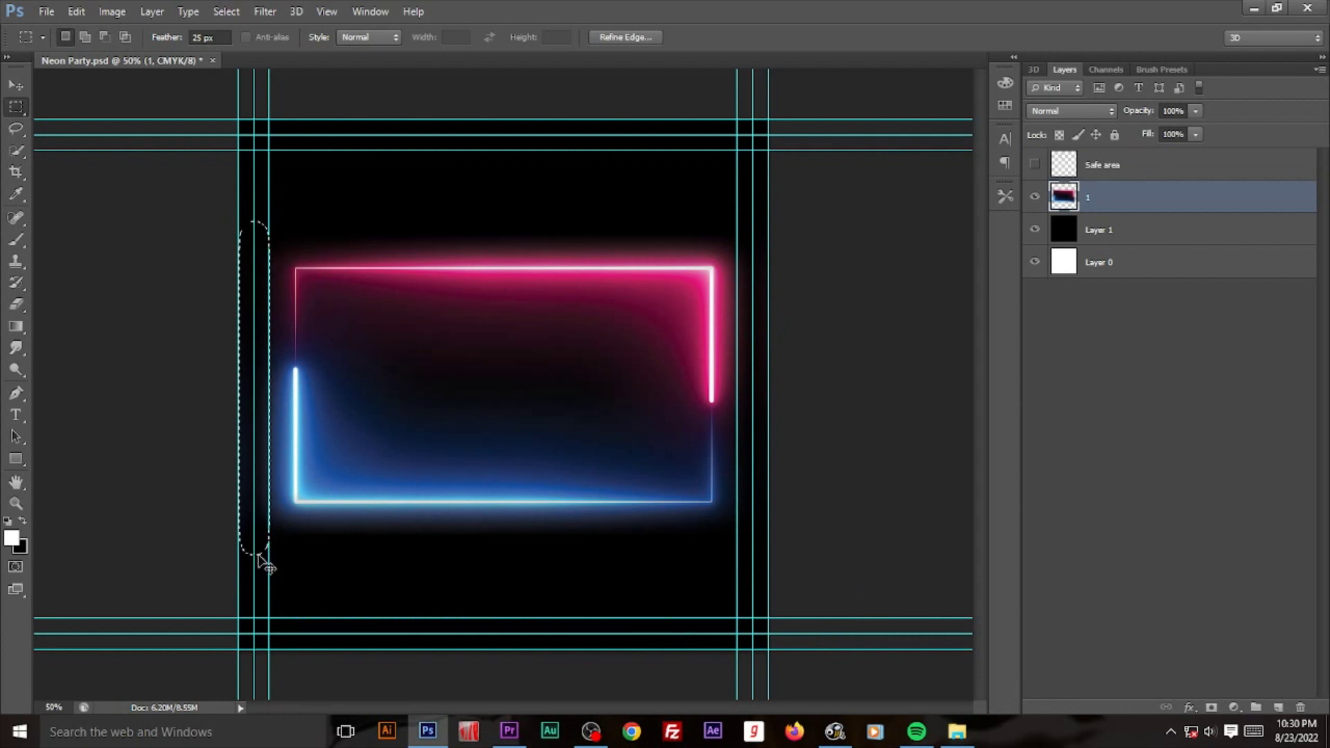
key("ctrl+d")
Step: Hide the guides and scale layer 1 down slightly about its centre
left_click(14, 86)
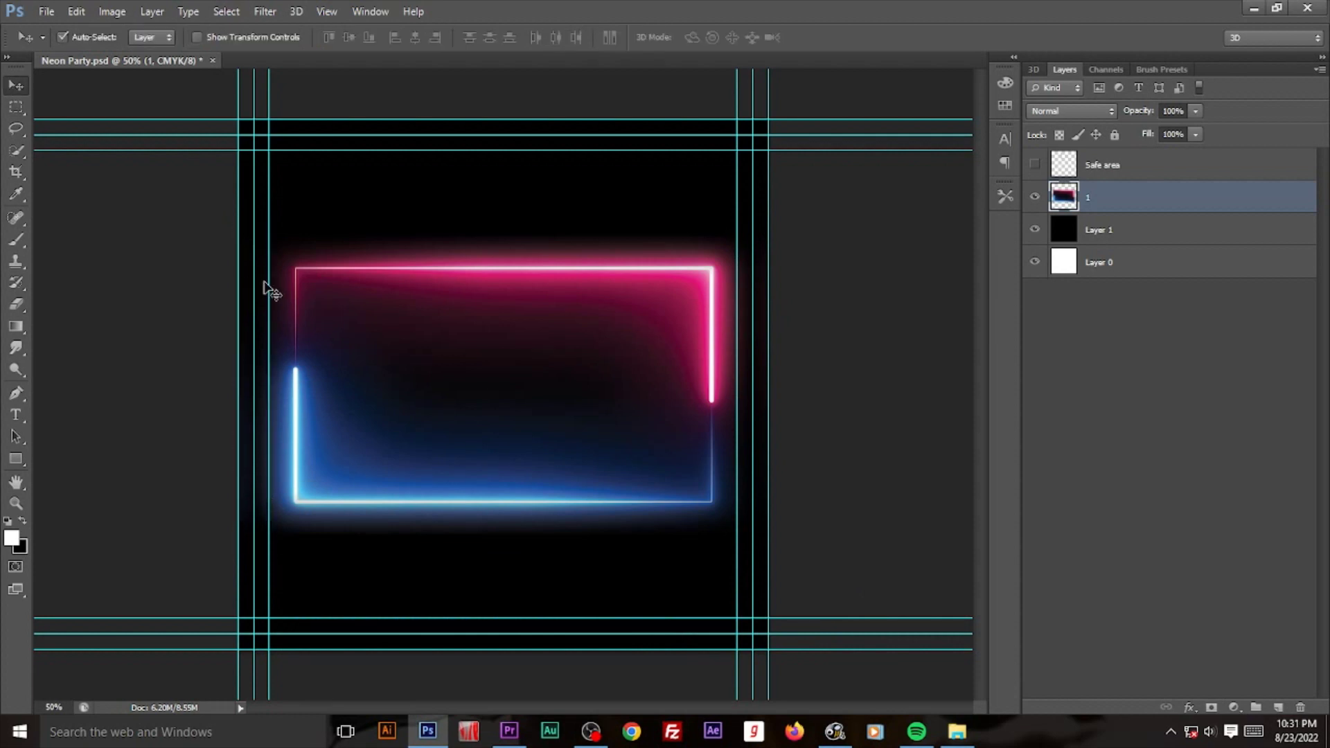
key("ctrl+semicolon")
key("ctrl+t")
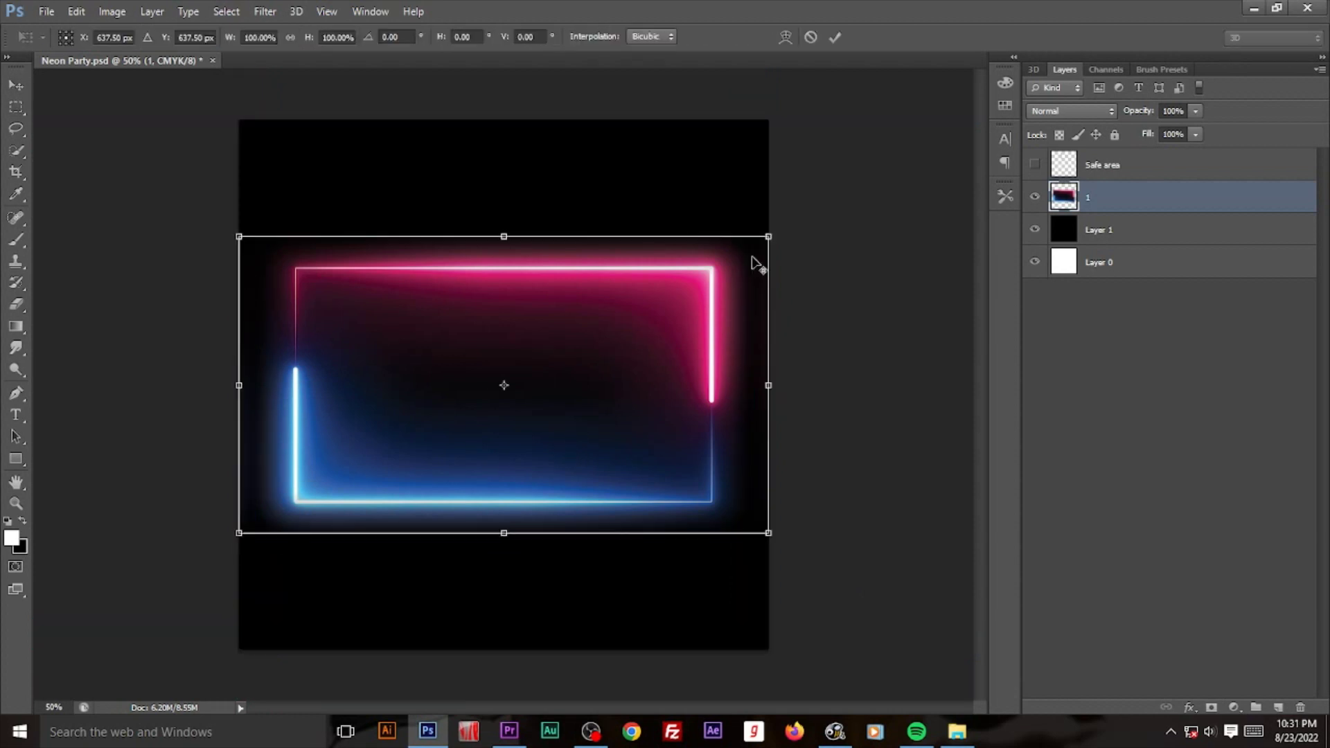
left_click_drag(766, 235, 750, 248)
key("Return")
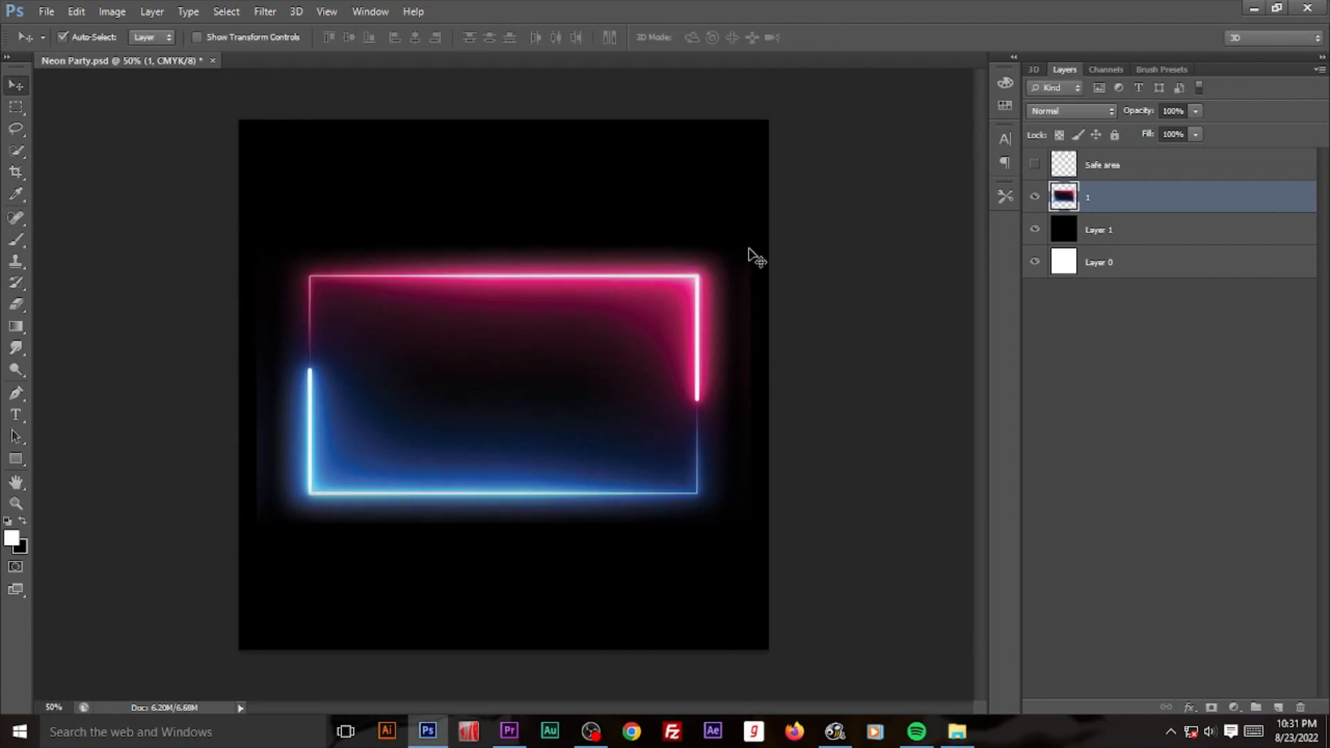
Step: Select tall feathered strips along the page's left and right edges
left_click(16, 107)
left_click_drag(239, 226, 273, 554)
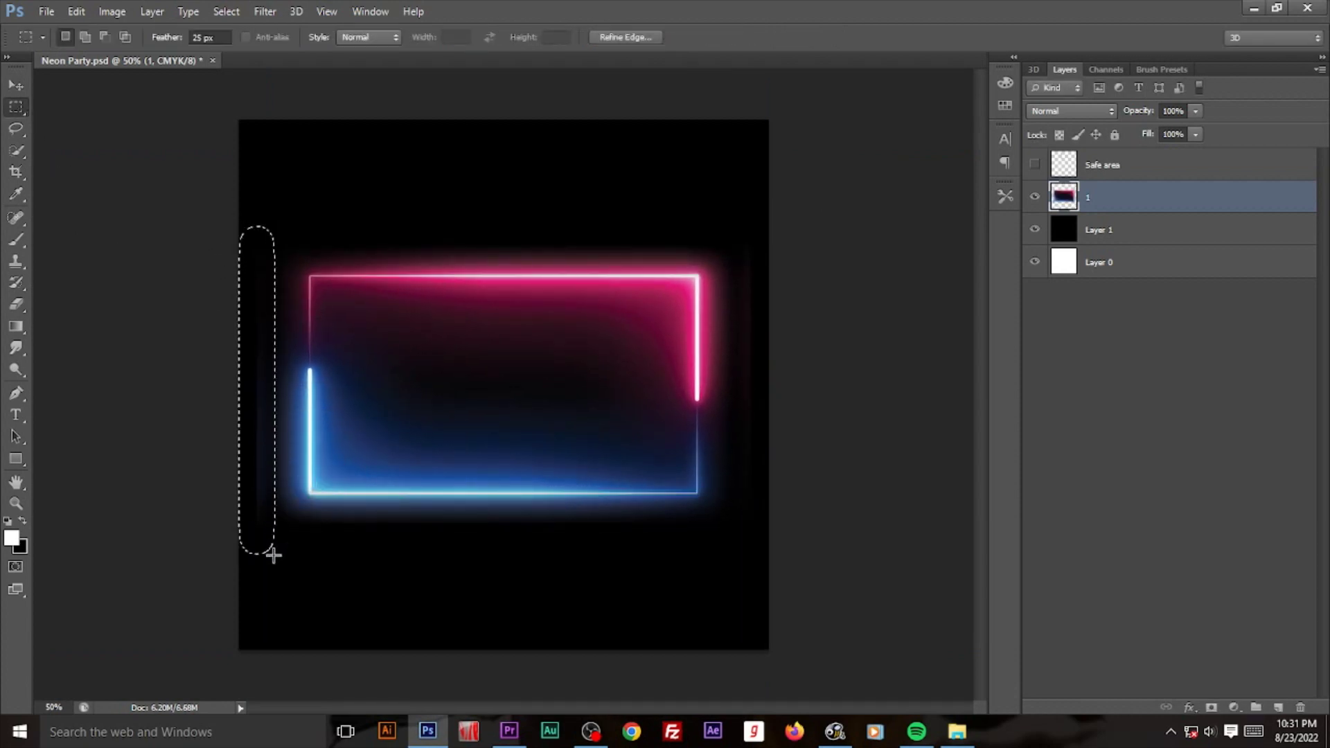
left_click_drag(767, 165, 735, 586)
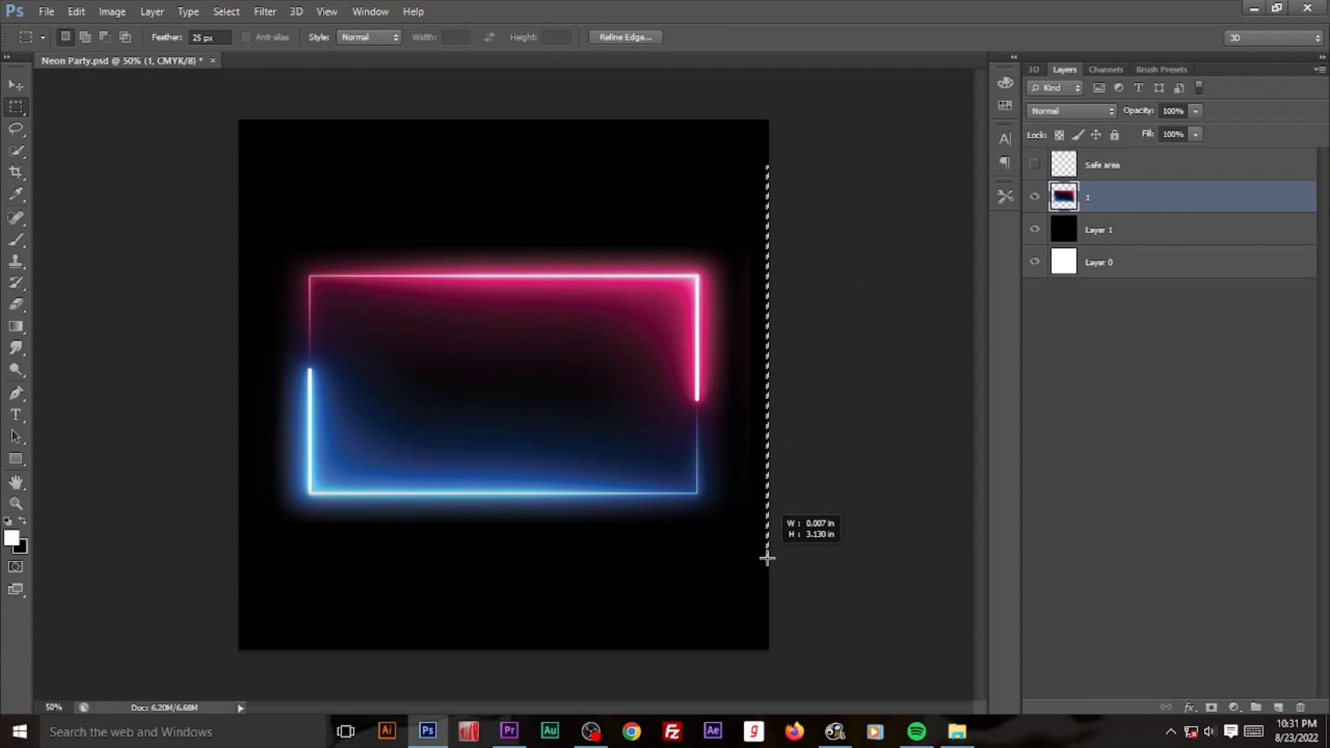
Step: Enlarge the neon frame on Layer 1 slightly with Free Transform
left_click(733, 587)
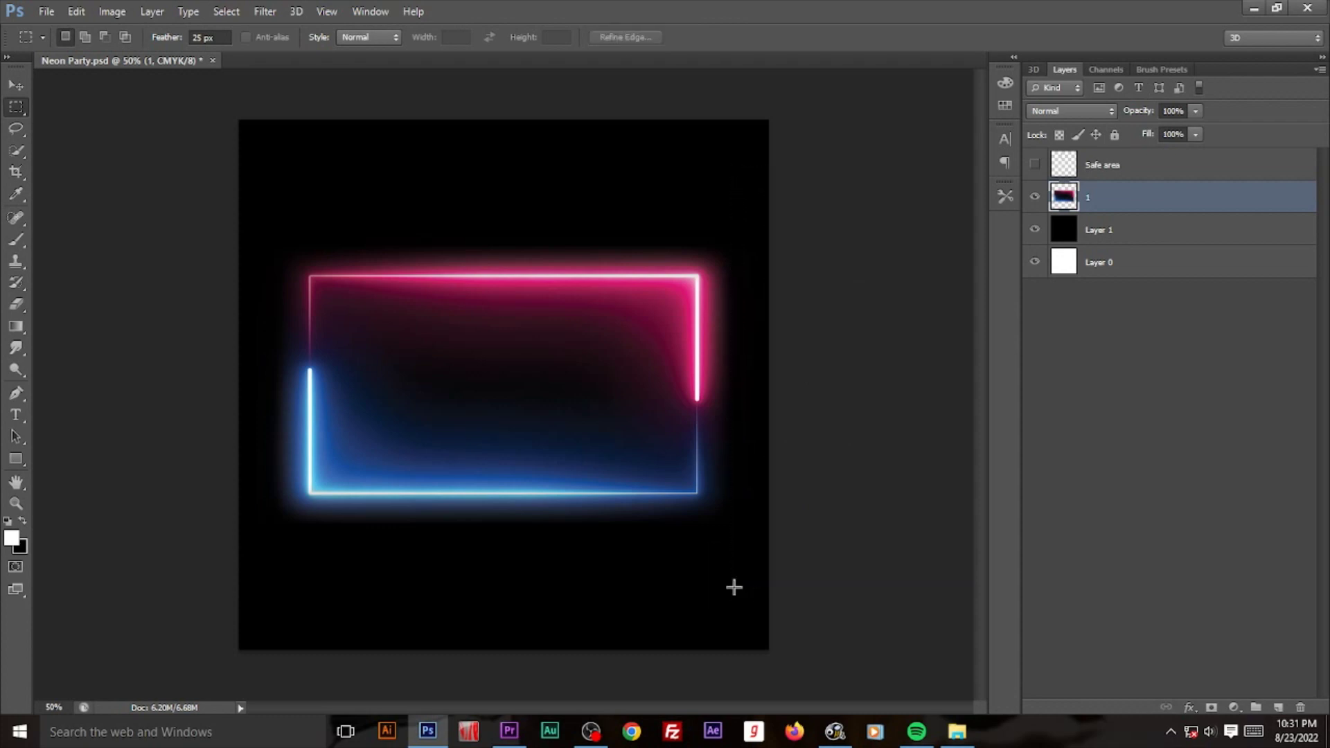
left_click(16, 85)
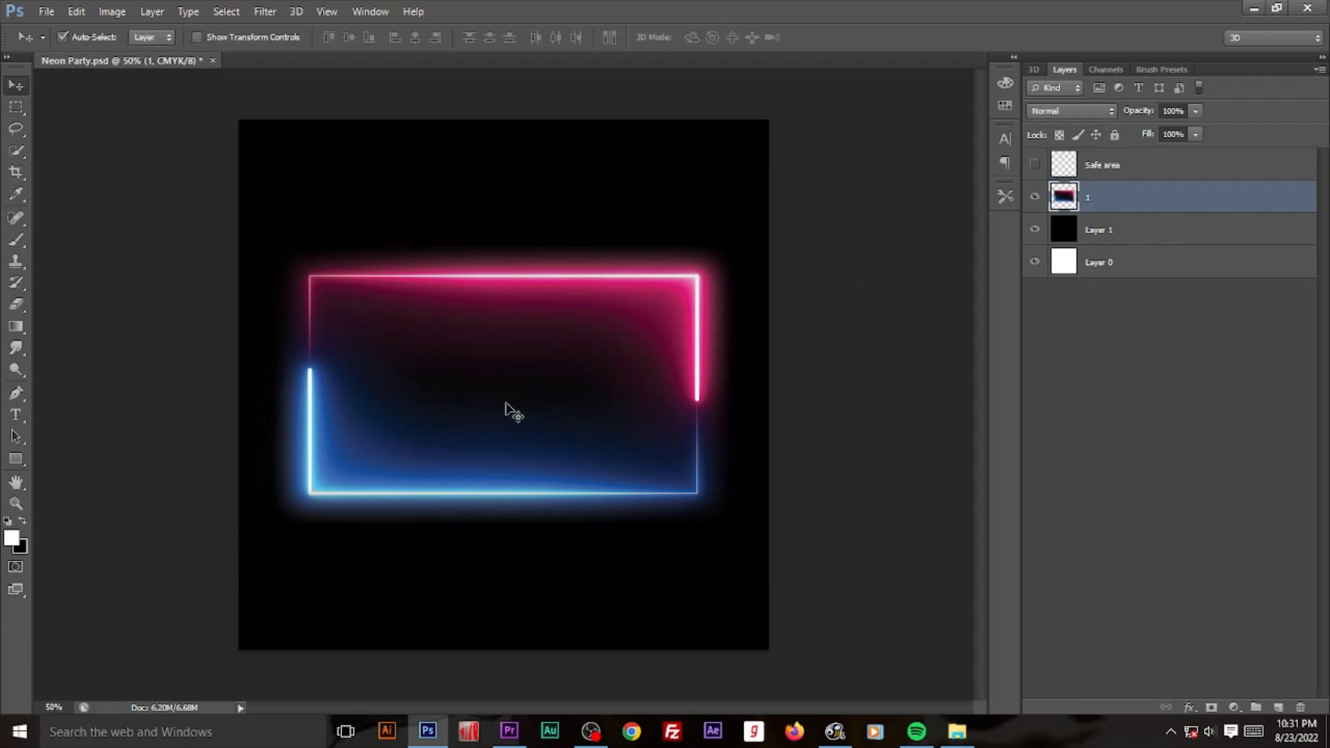
key("ctrl+t")
left_click_drag(751, 247, 758, 238)
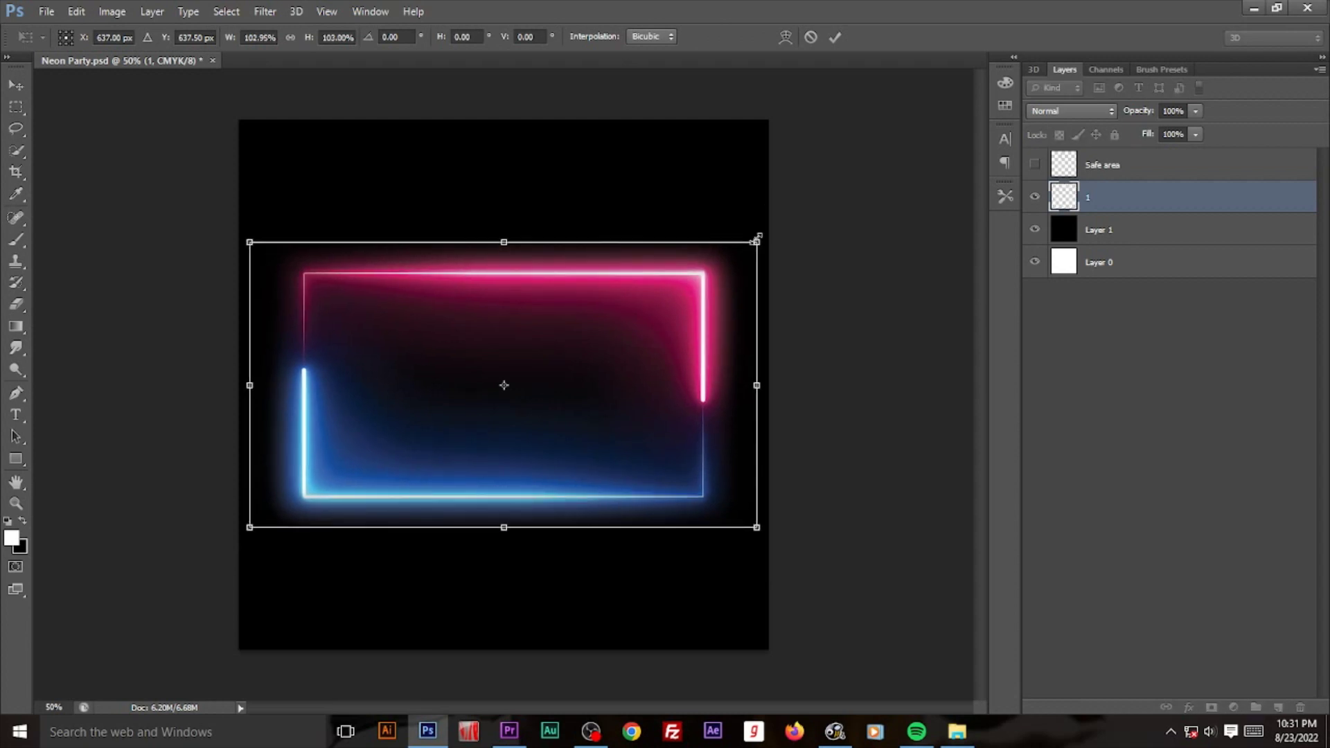
key("Return")
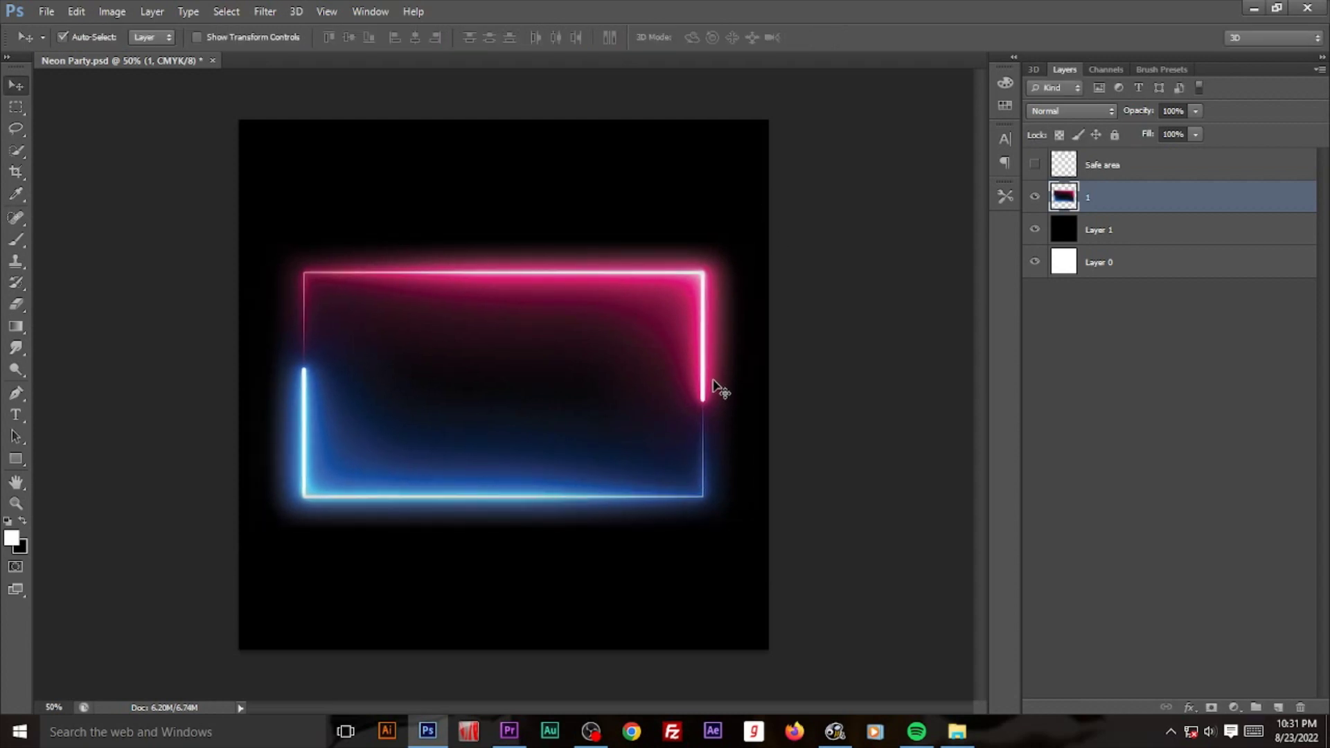
Step: Cycle through the frame layer's blend modes to compare glow effects
left_click(1068, 111)
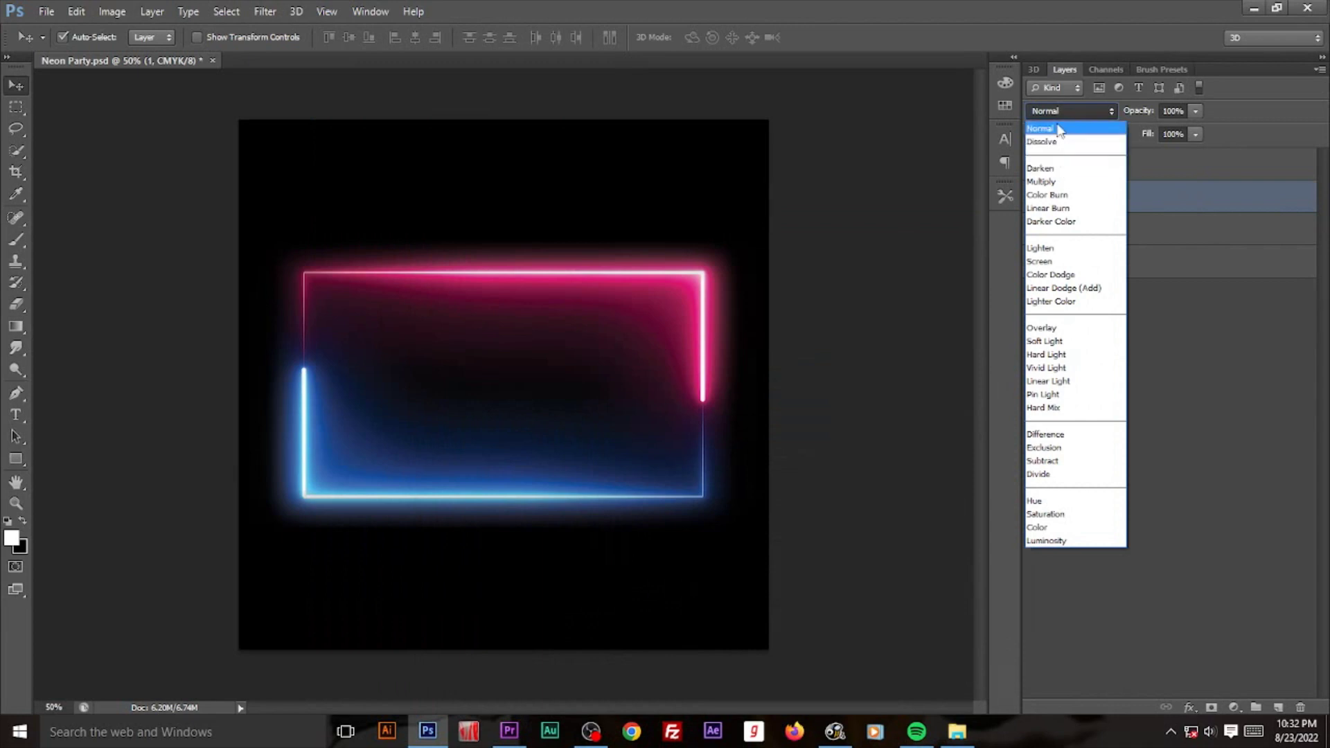
left_click(1058, 129)
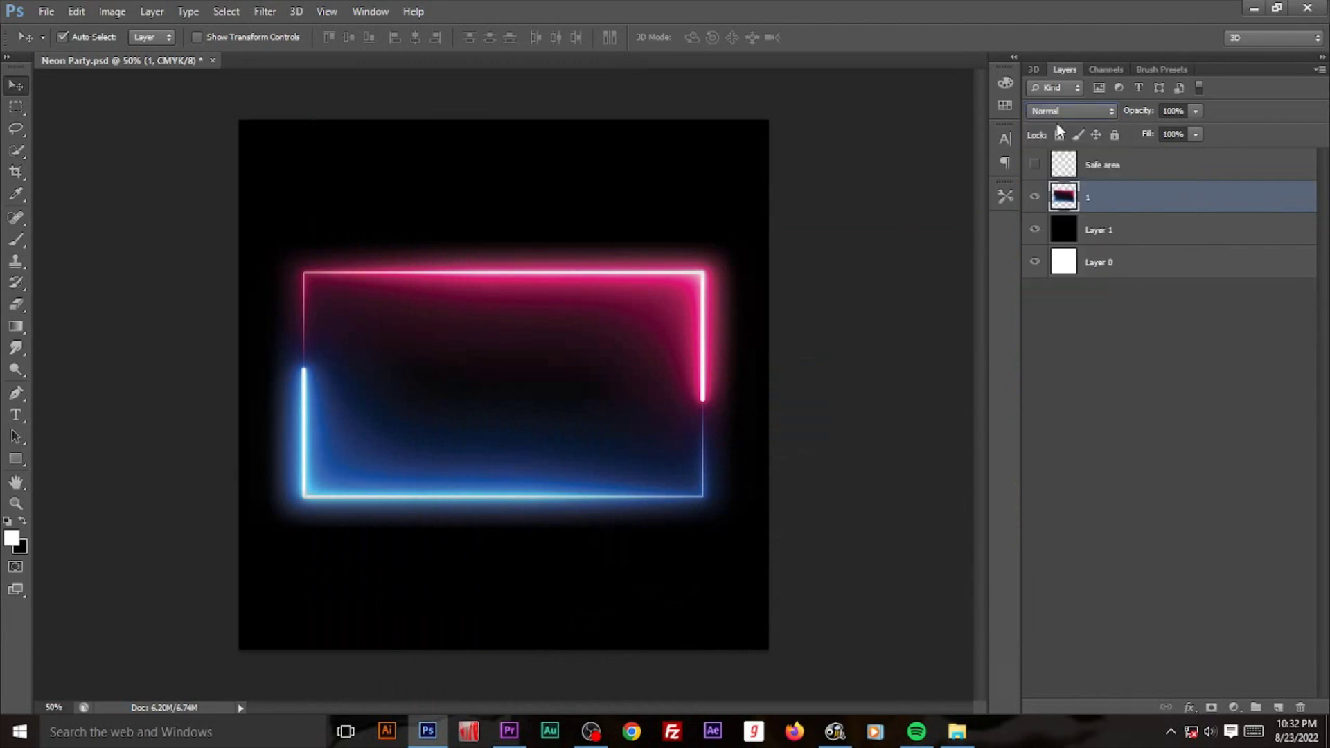
key("Down")
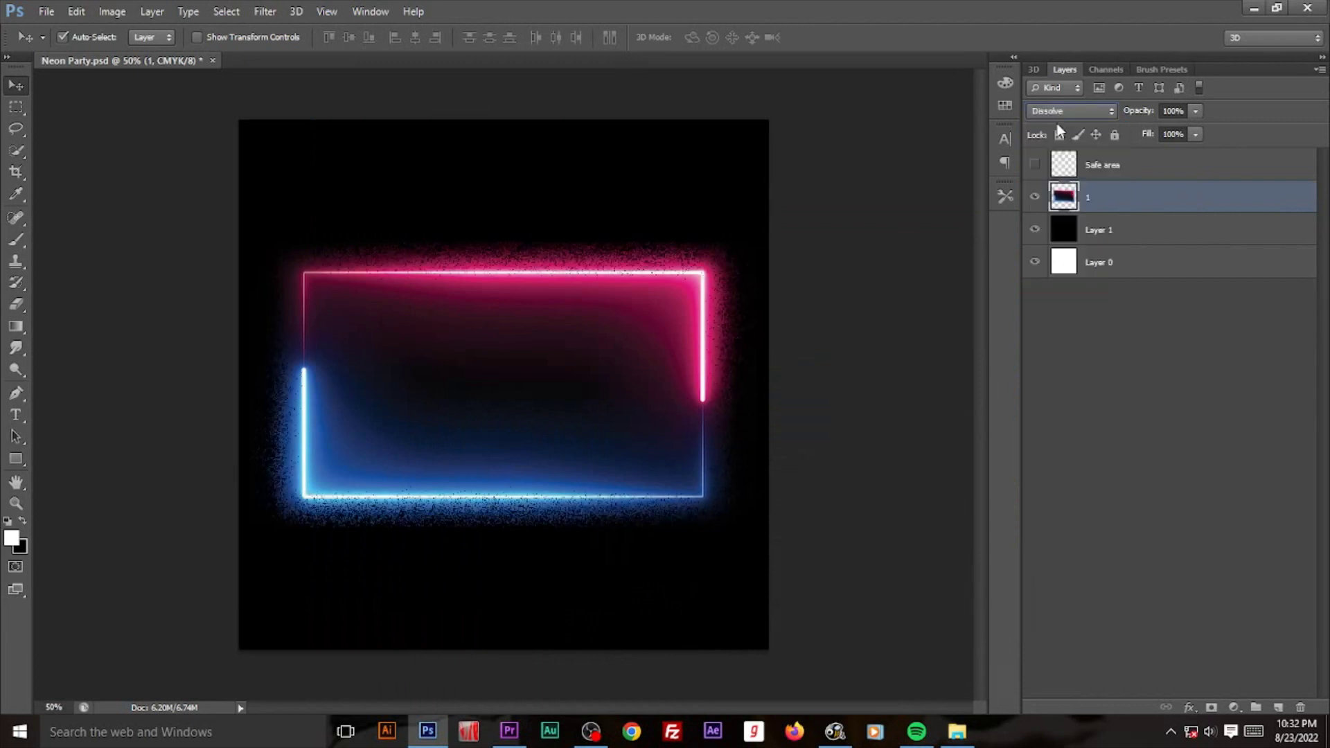
key("Down")
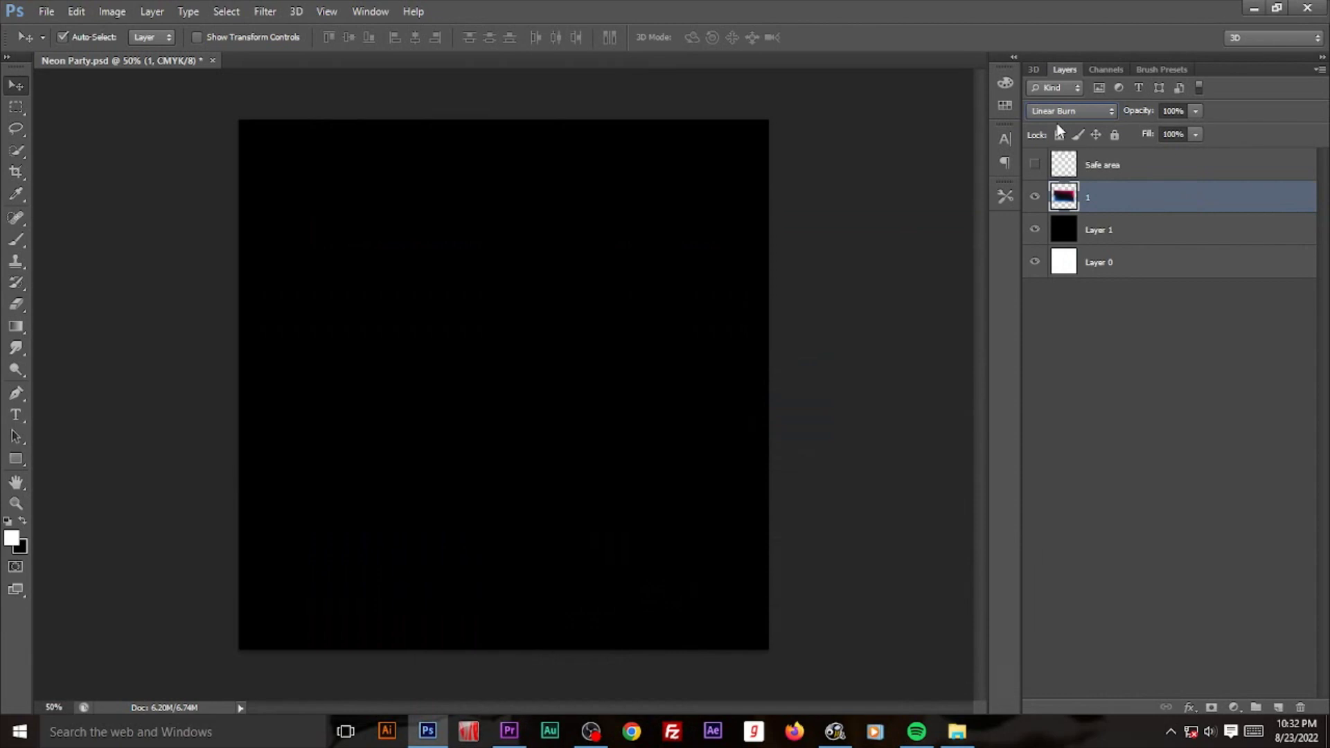
key("Down")
key("Down")
key("Down")
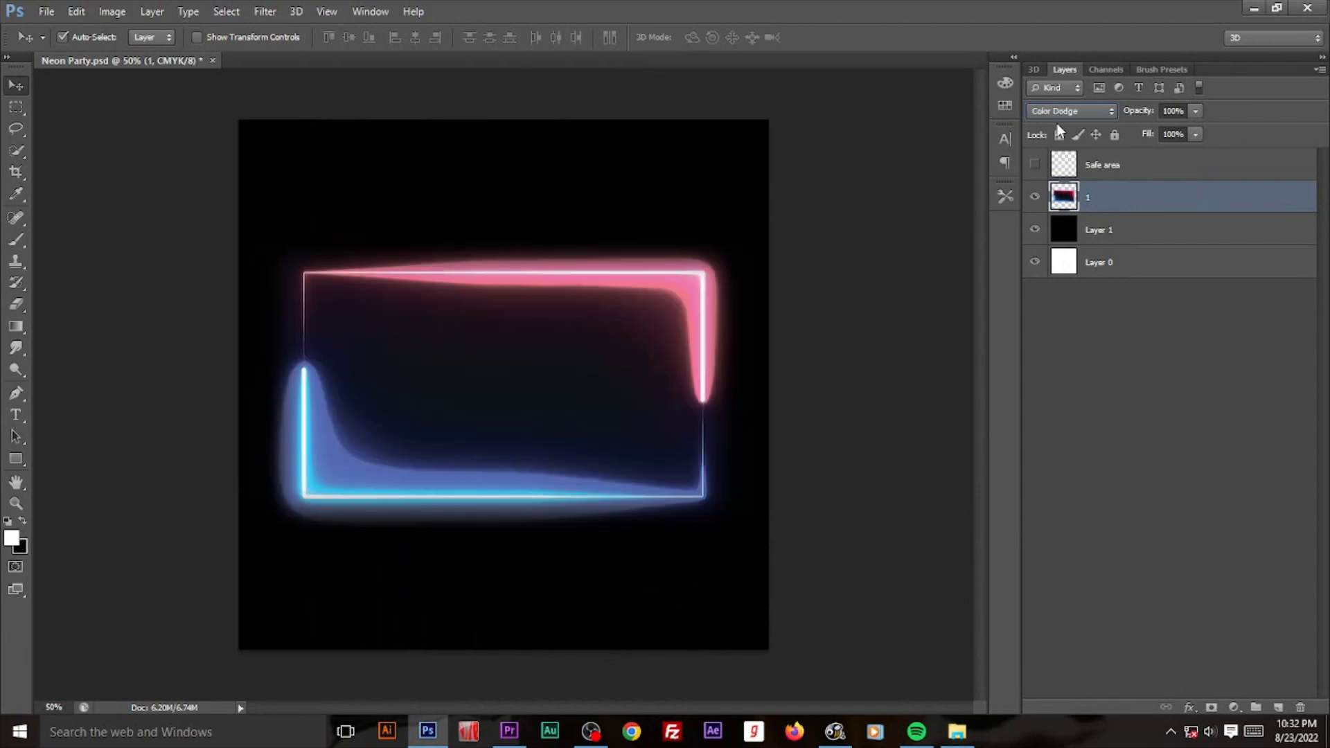
key("Down")
key("Down")
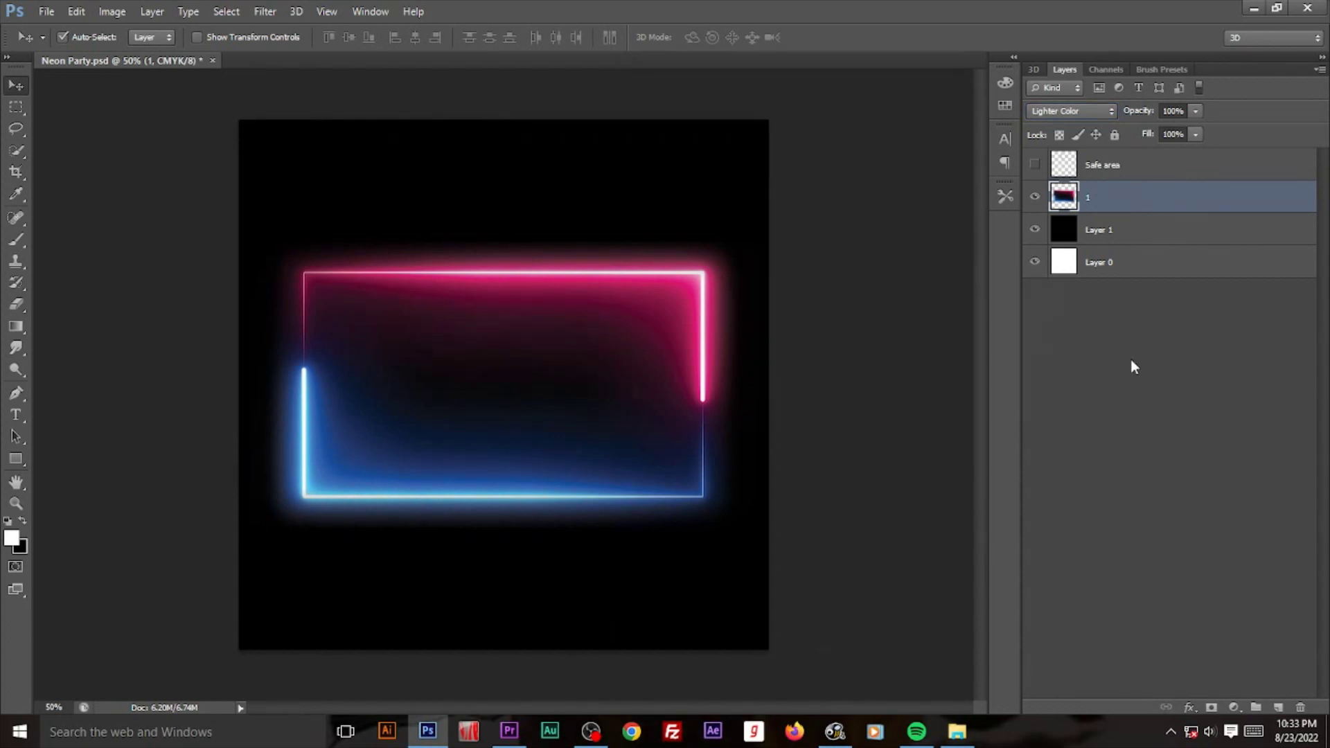
Step: Duplicate the frame as '1 copy' and rotate it to about -7.6°
key("ctrl+j")
key("ctrl+t")
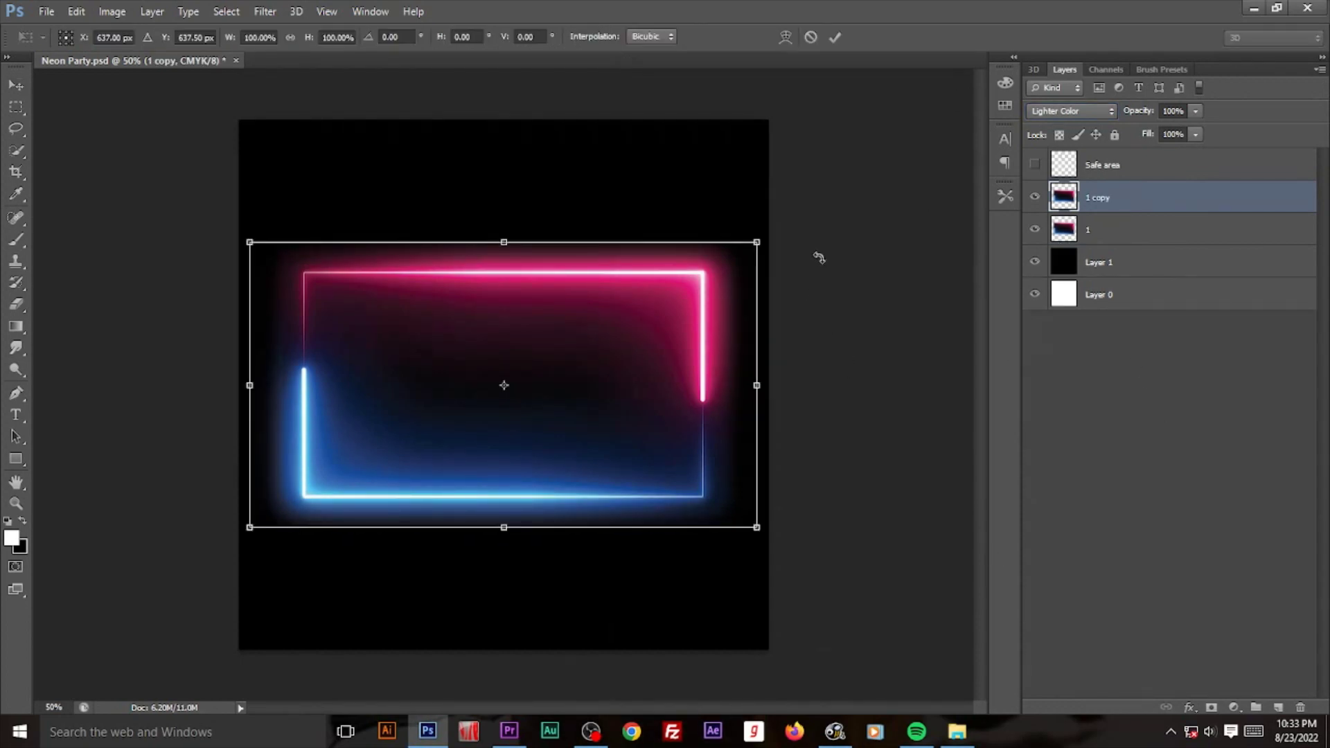
left_click_drag(818, 258, 817, 218)
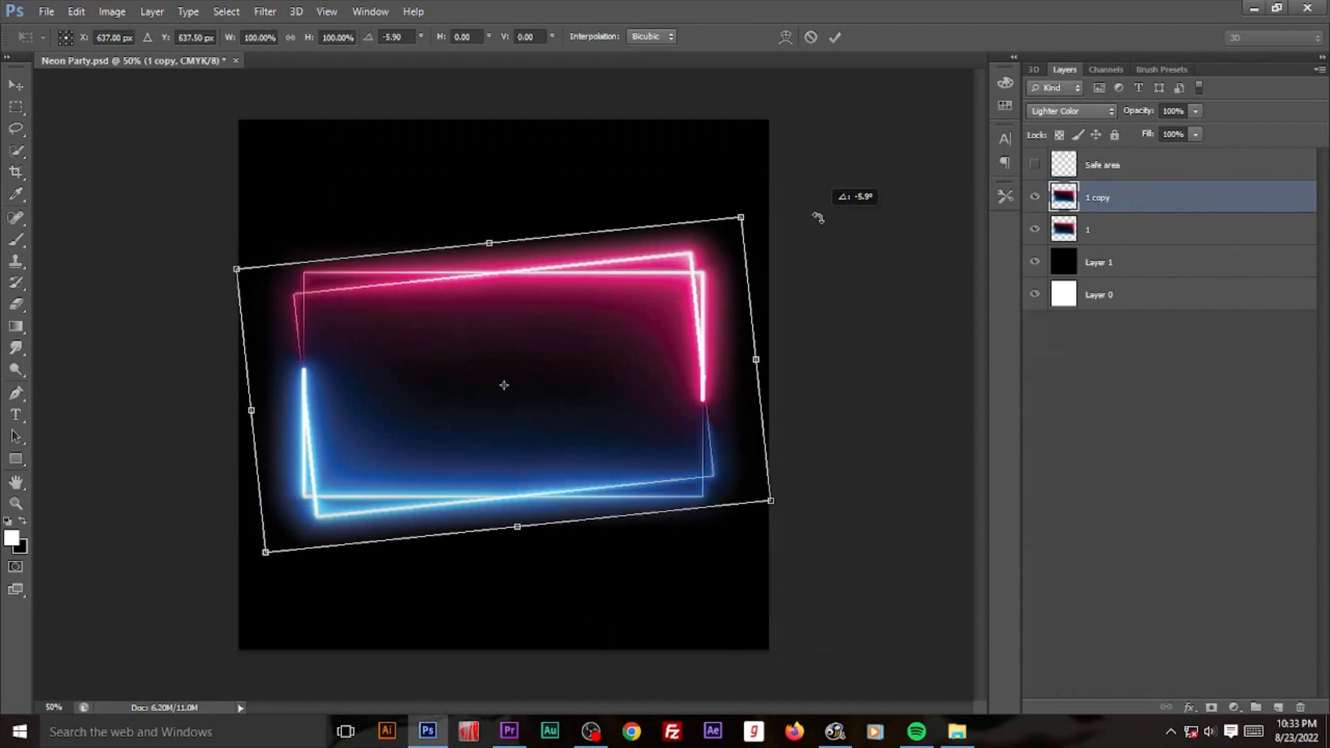
left_click_drag(818, 218, 818, 206)
key("Return")
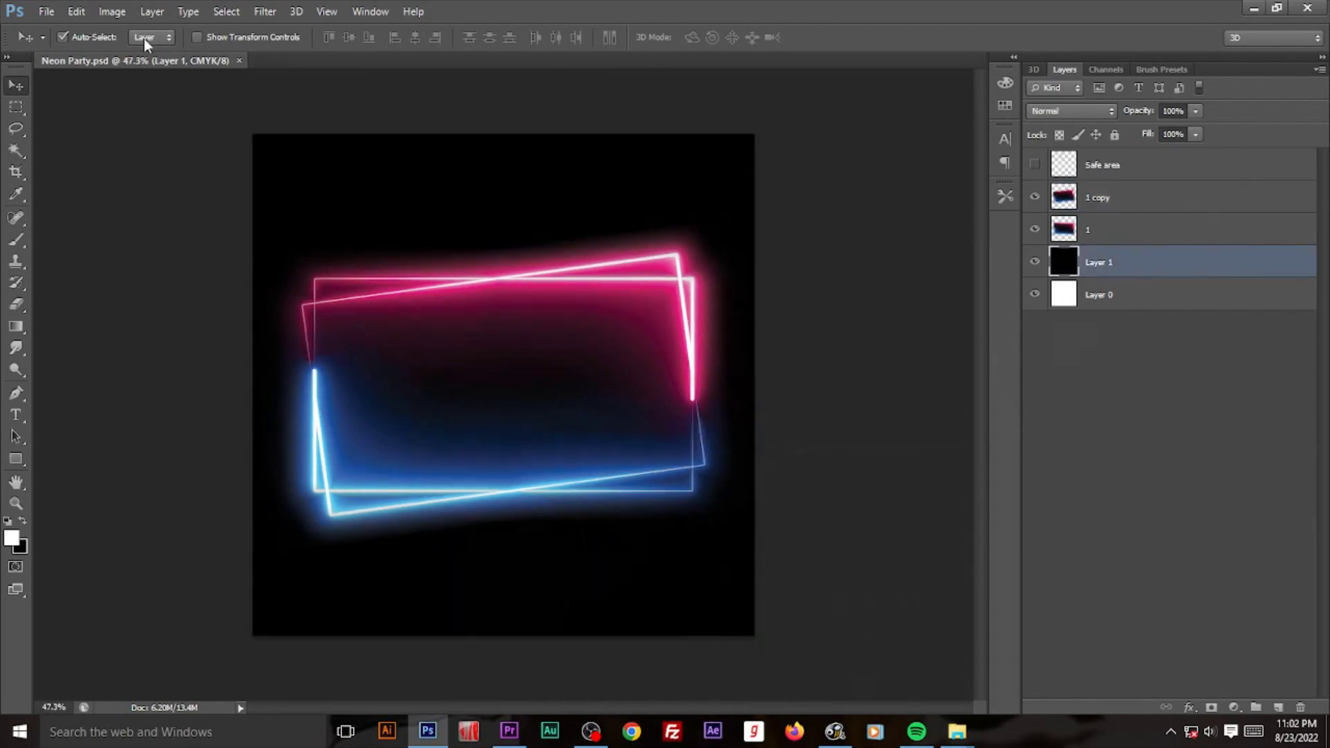
left_click(46, 11)
Step: Place the crowd photo, enlarge it over twice its size and move it lower
left_click(64, 281)
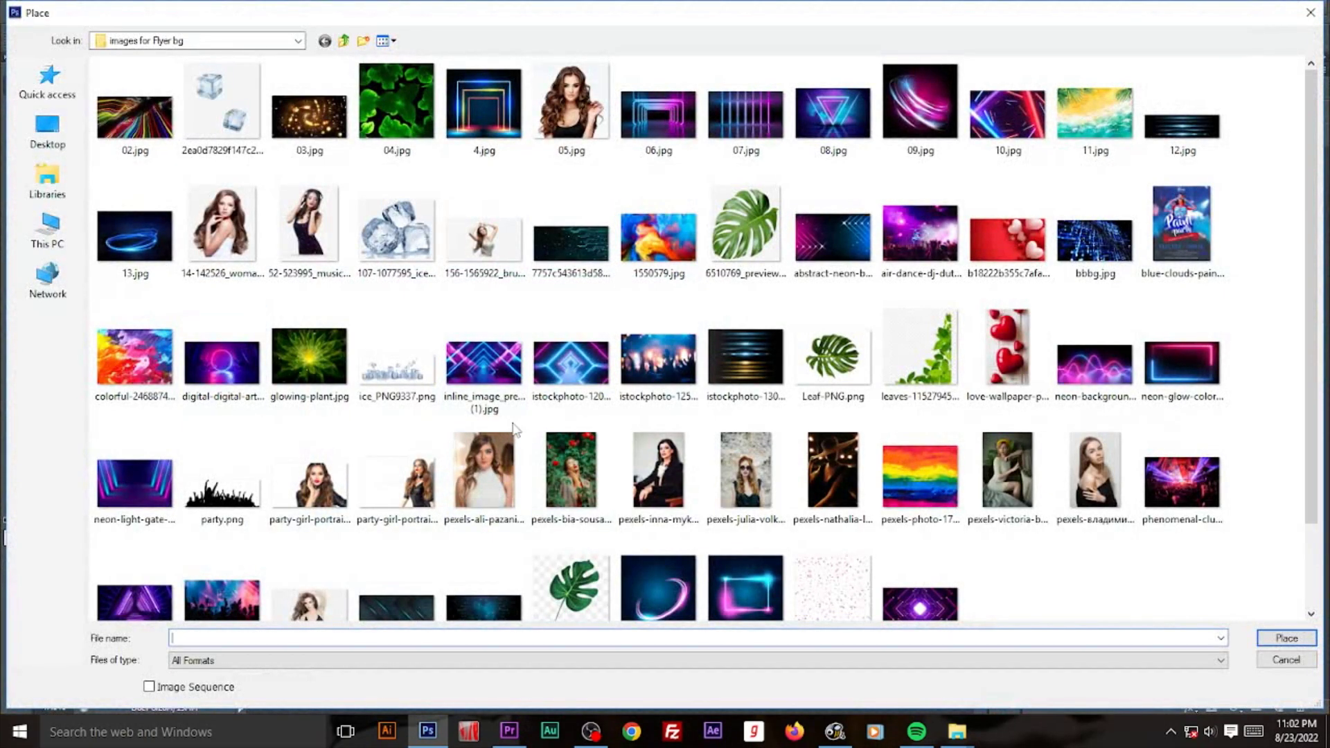
scroll(516, 433, "down", 3)
double_click(671, 261)
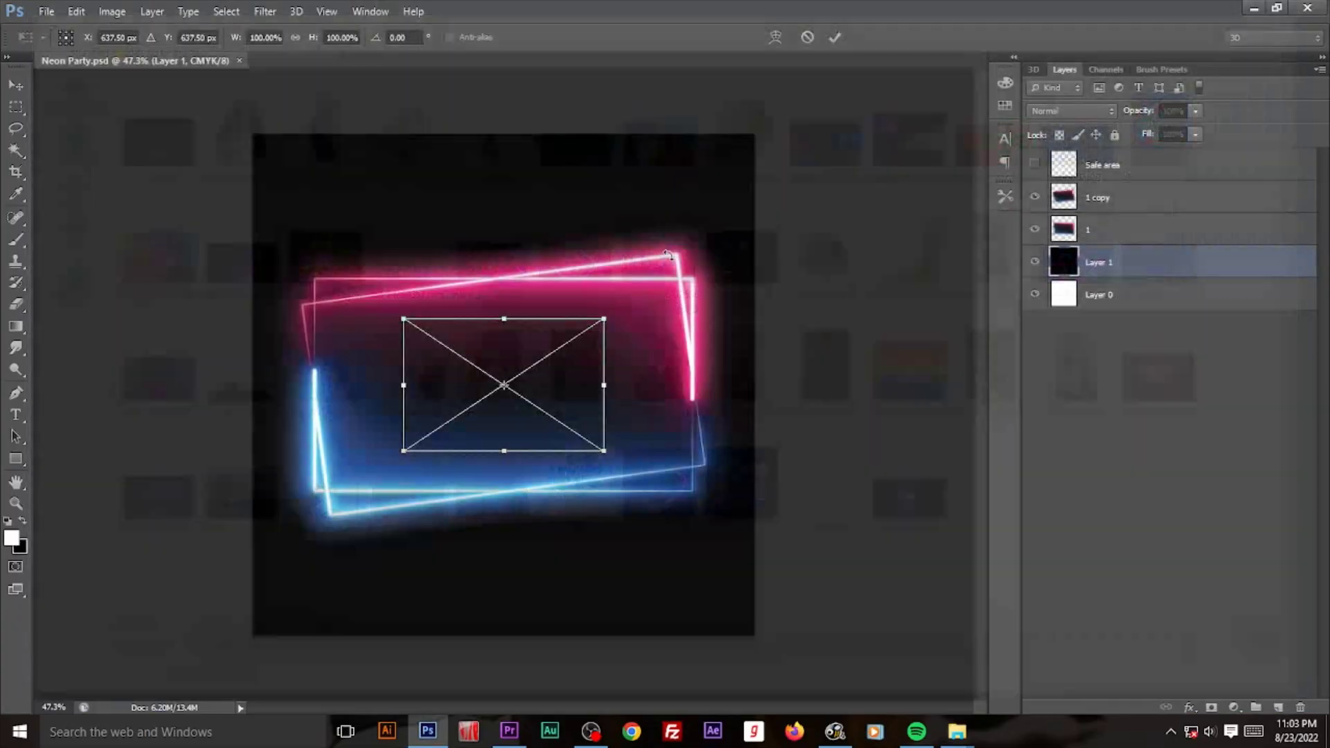
left_click_drag(603, 320, 764, 210)
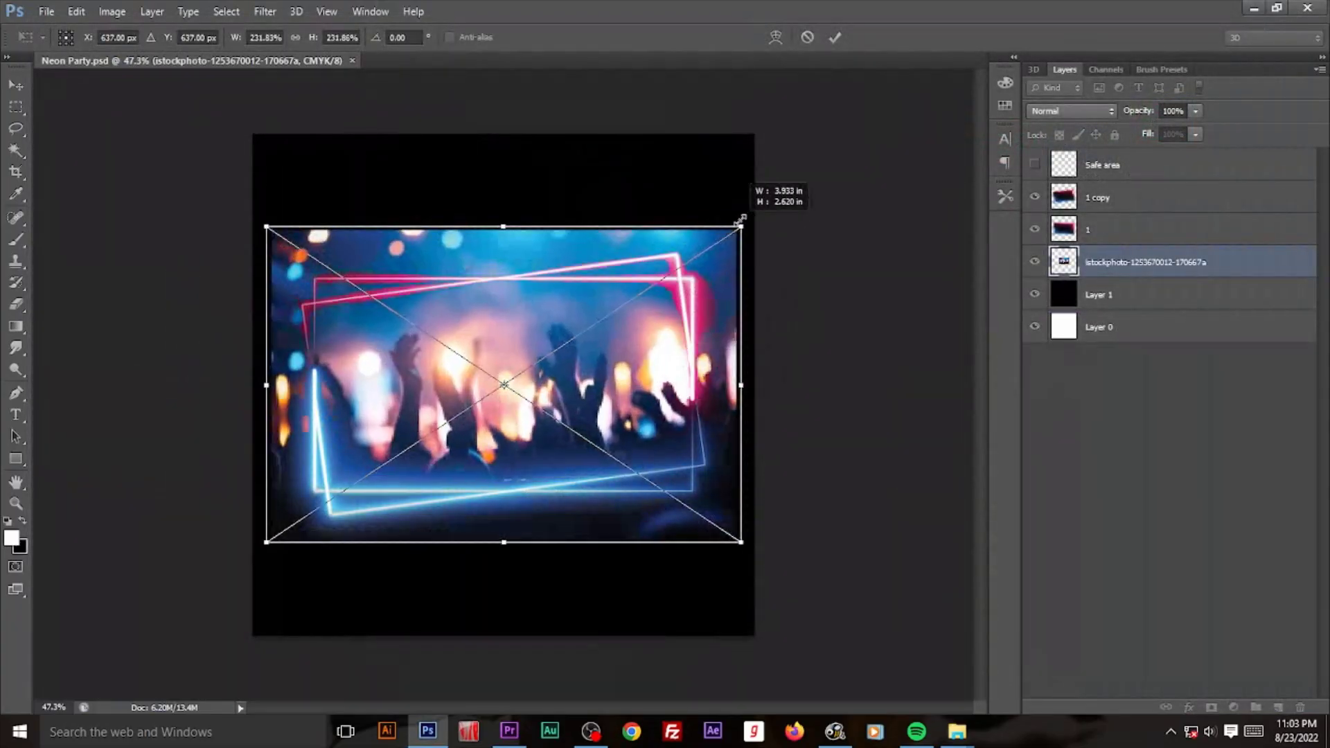
left_click_drag(643, 512, 639, 602)
key("Return")
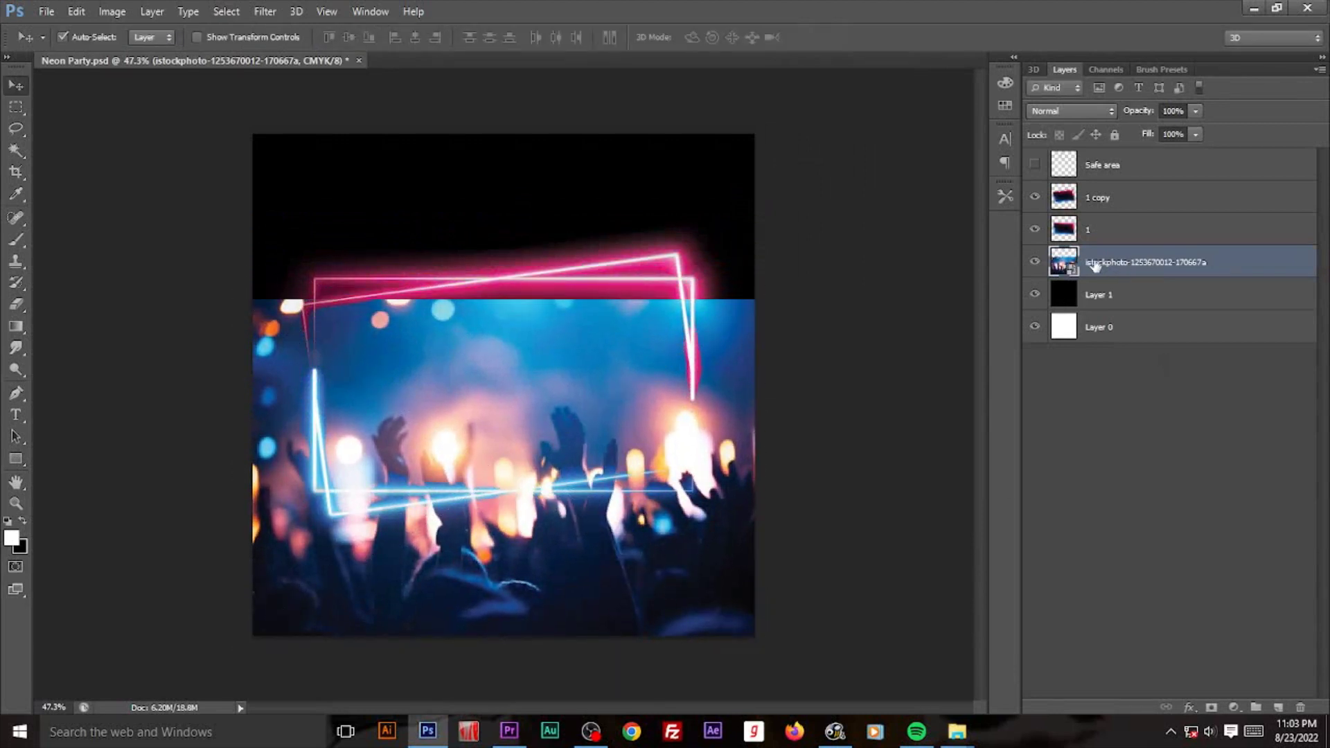
Step: Rename the crowd photo layer to '2', rasterize it and add a layer mask
double_click(1094, 263)
type("2")
key("Return")
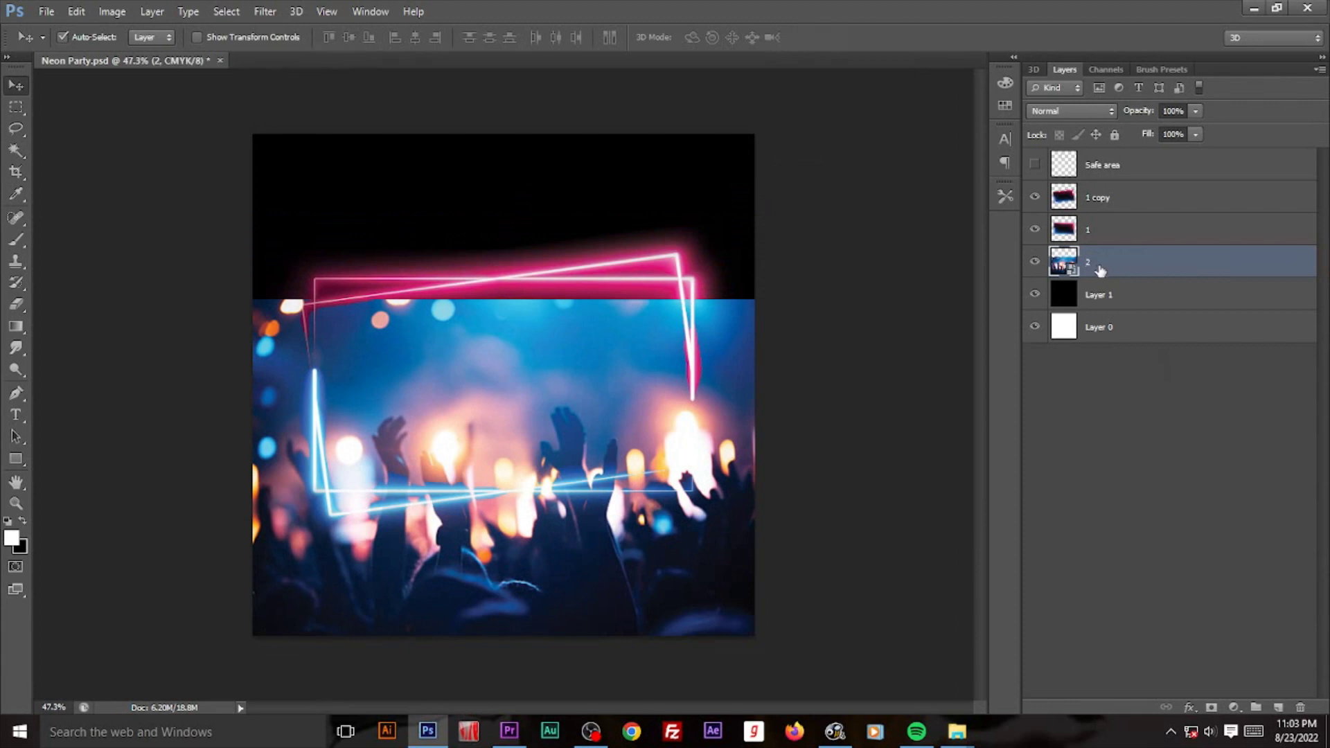
right_click(1100, 265)
left_click(938, 257)
left_click(1211, 707)
Step: Mask the crowd with a gradient and black brush strokes inside the neon frame
key("g")
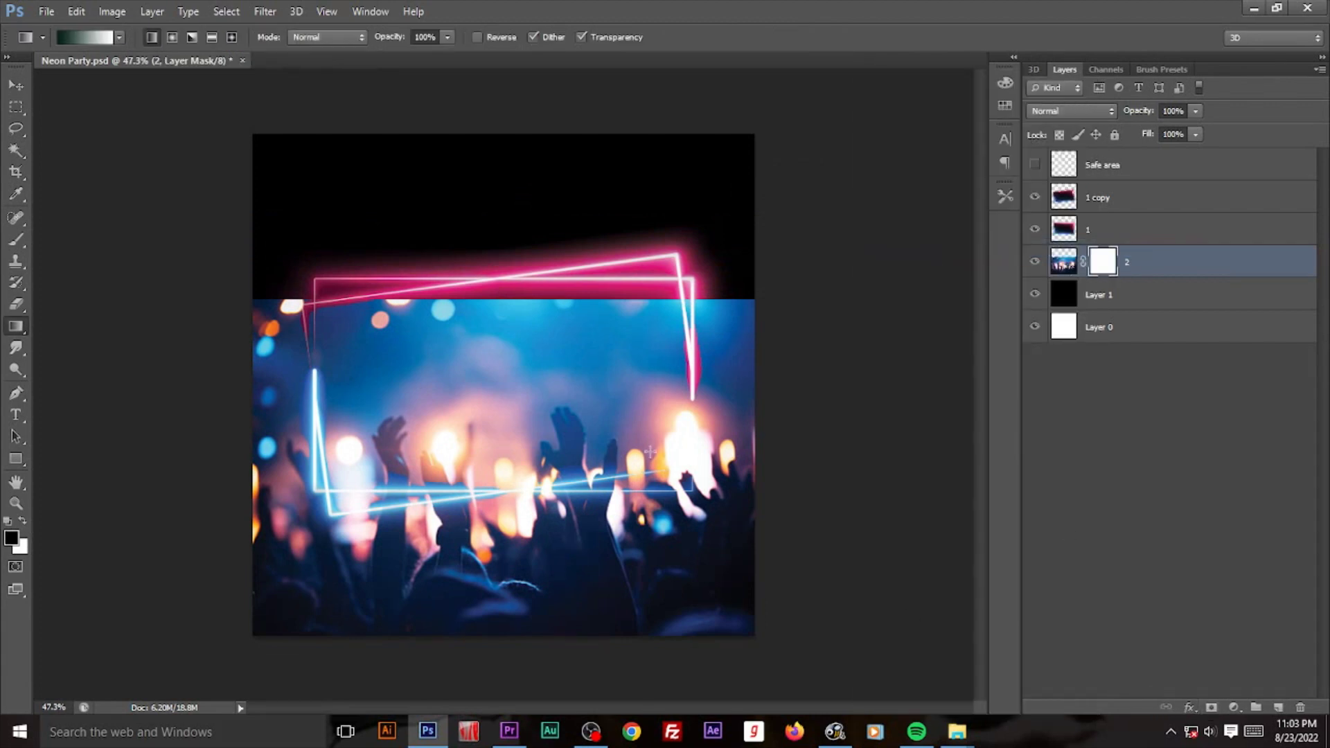
mouse_move(534, 478)
left_mouse_down()
mouse_move(534, 308)
mouse_move(523, 524)
left_mouse_up()
key("ctrl+z")
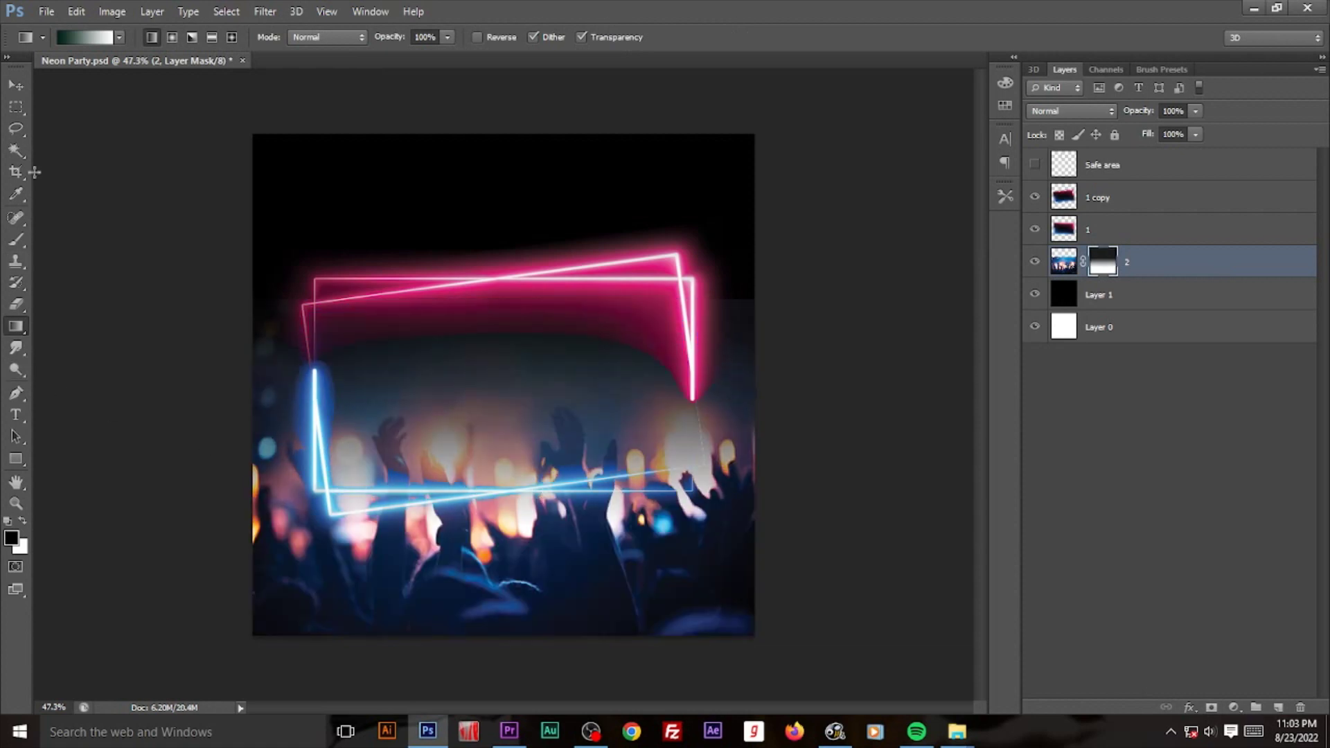
left_click(16, 239)
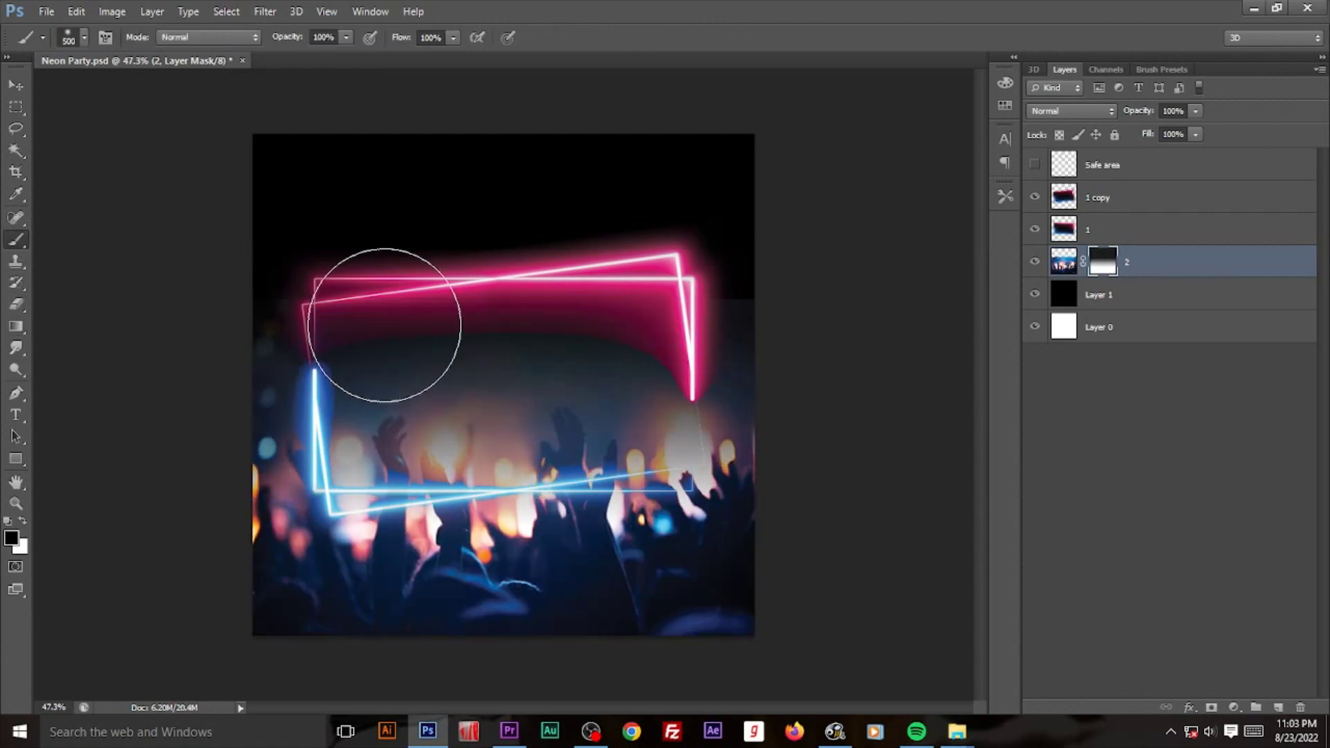
left_click_drag(386, 312, 252, 342)
mouse_move(341, 277)
left_mouse_down()
mouse_move(564, 297)
mouse_move(534, 362)
mouse_move(448, 353)
mouse_move(730, 356)
mouse_move(763, 388)
mouse_move(307, 396)
mouse_move(237, 372)
mouse_move(475, 415)
mouse_move(386, 415)
mouse_move(689, 342)
mouse_move(475, 401)
mouse_move(624, 407)
mouse_move(609, 430)
mouse_move(297, 415)
mouse_move(679, 379)
mouse_move(715, 356)
mouse_move(480, 409)
left_mouse_up()
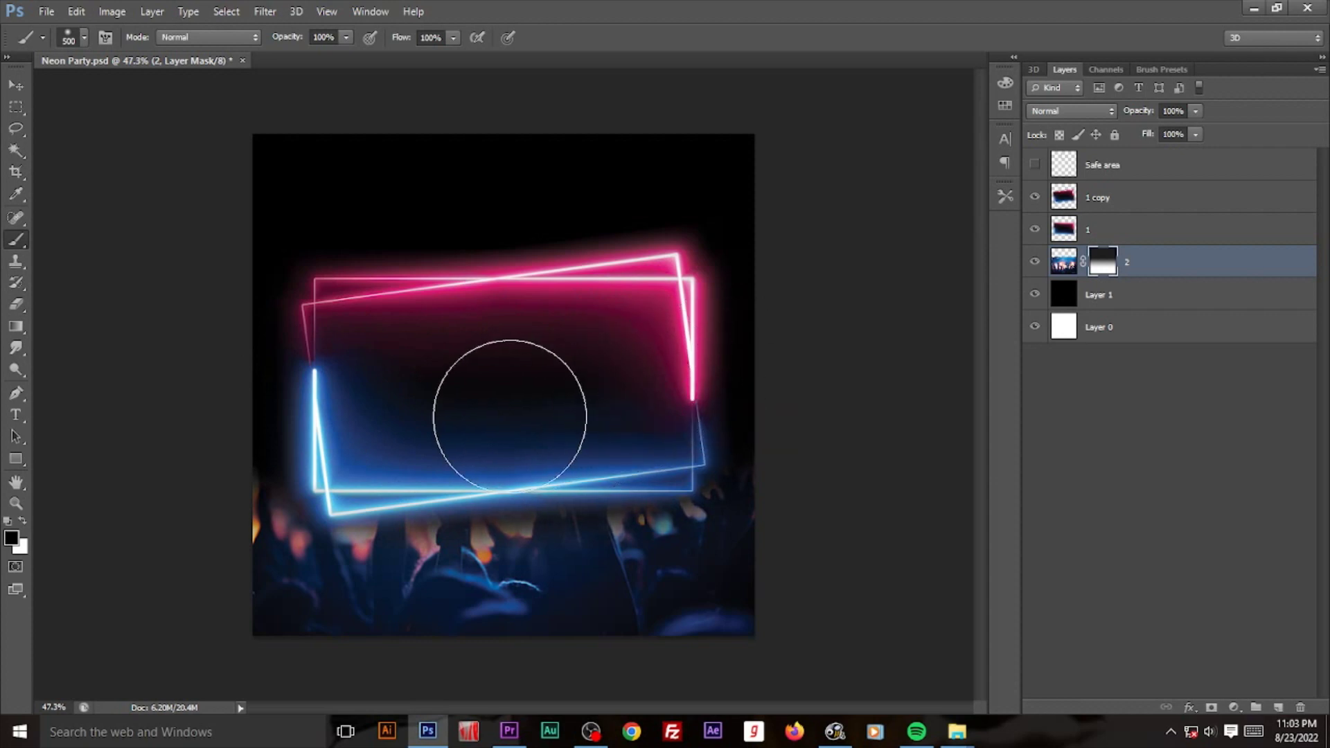
left_click(1196, 111)
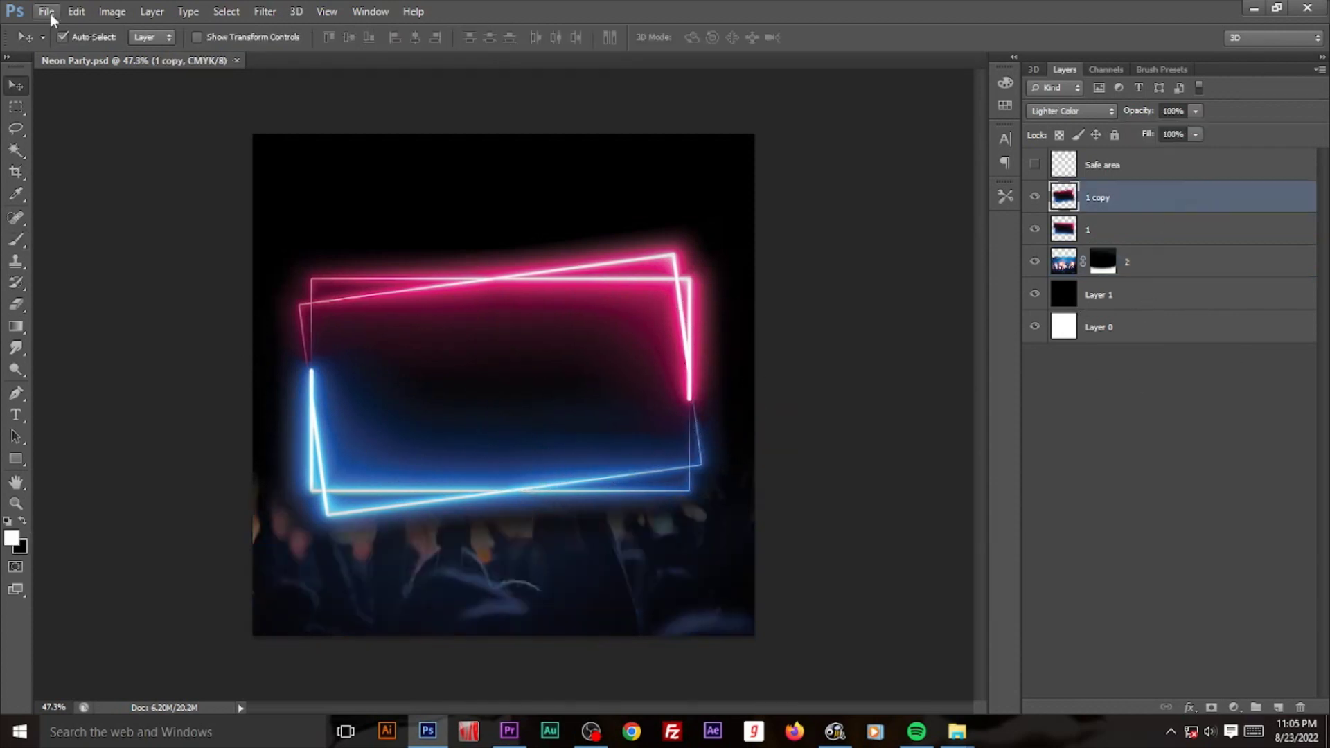
Step: Place ice_PNG9337.png and move the ice cubes lower on the canvas
left_click(46, 11)
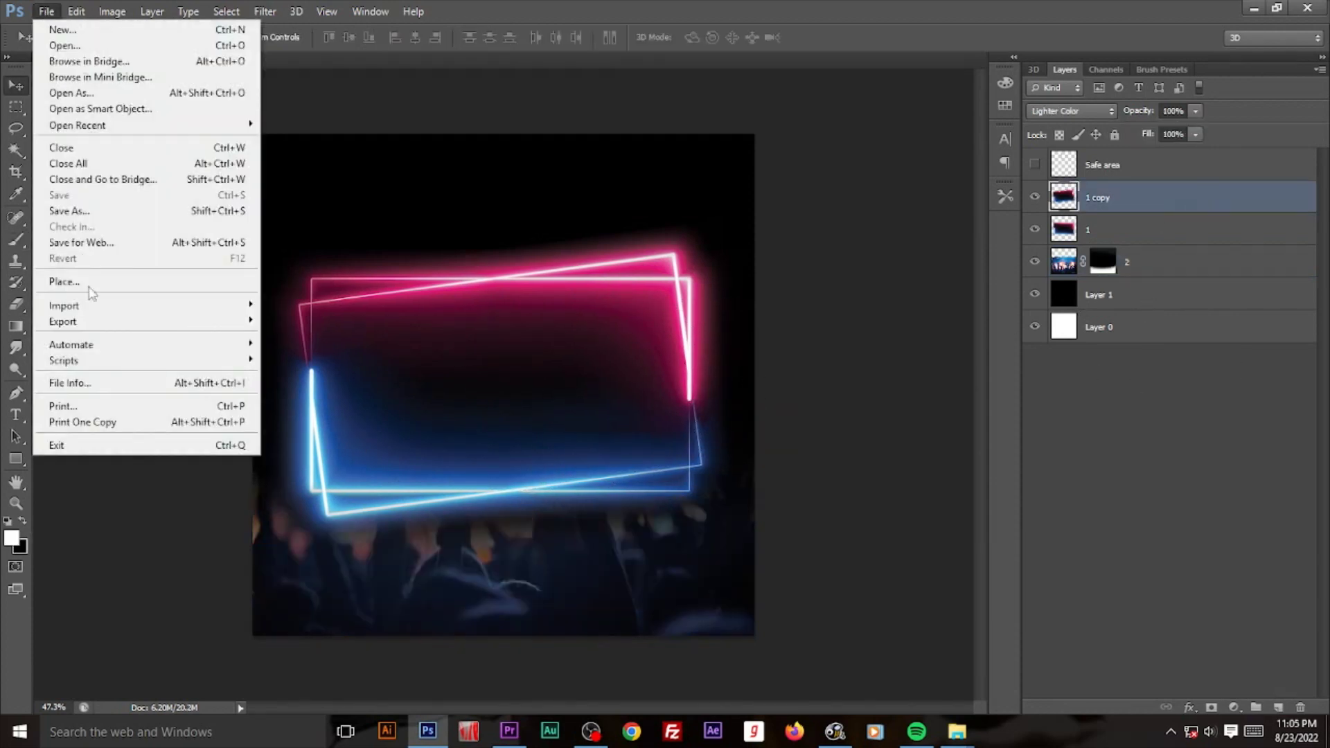
left_click(88, 282)
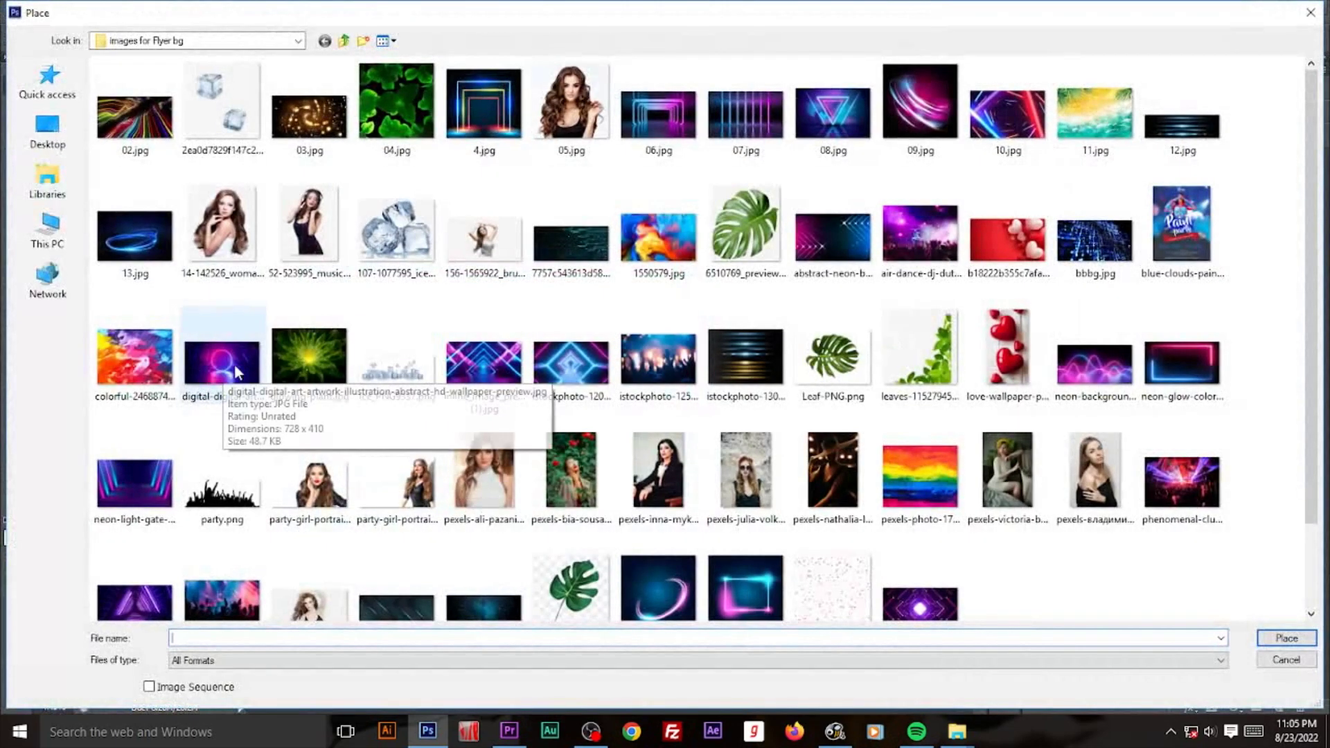
left_click(398, 373)
double_click(398, 373)
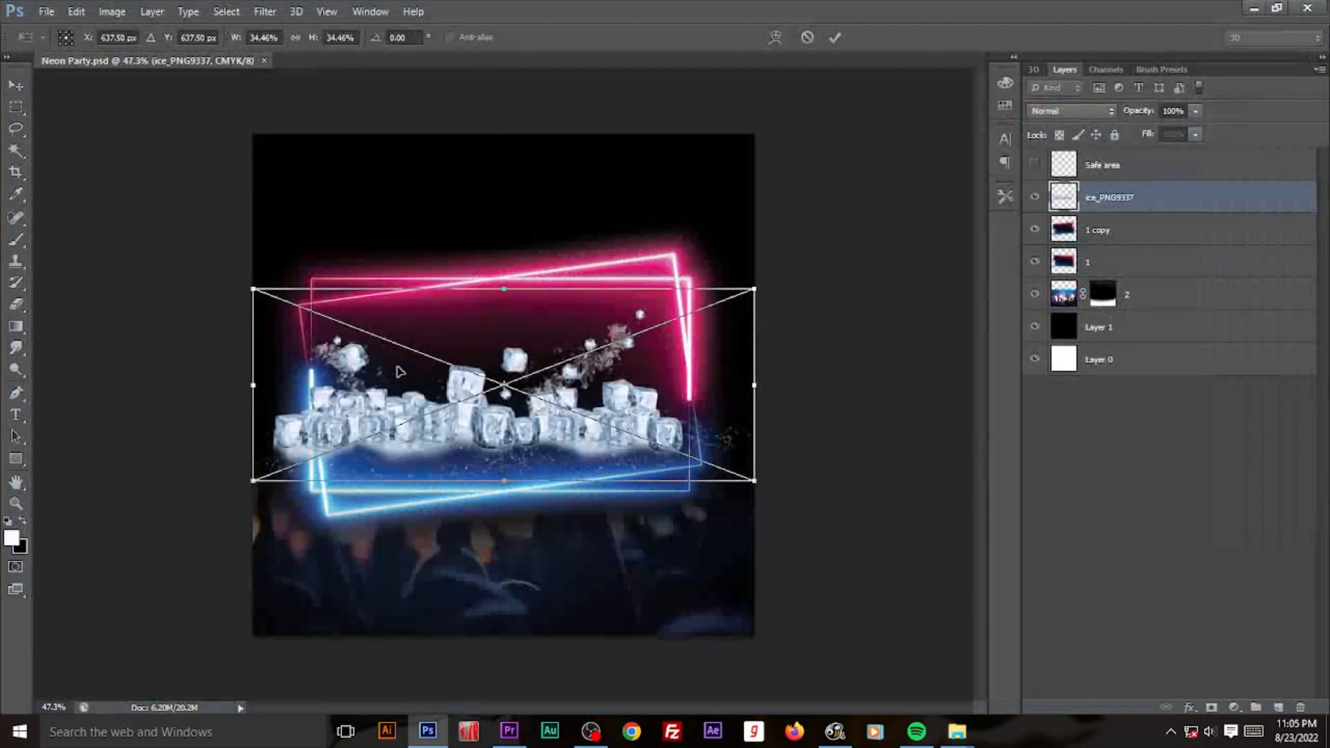
key("Return")
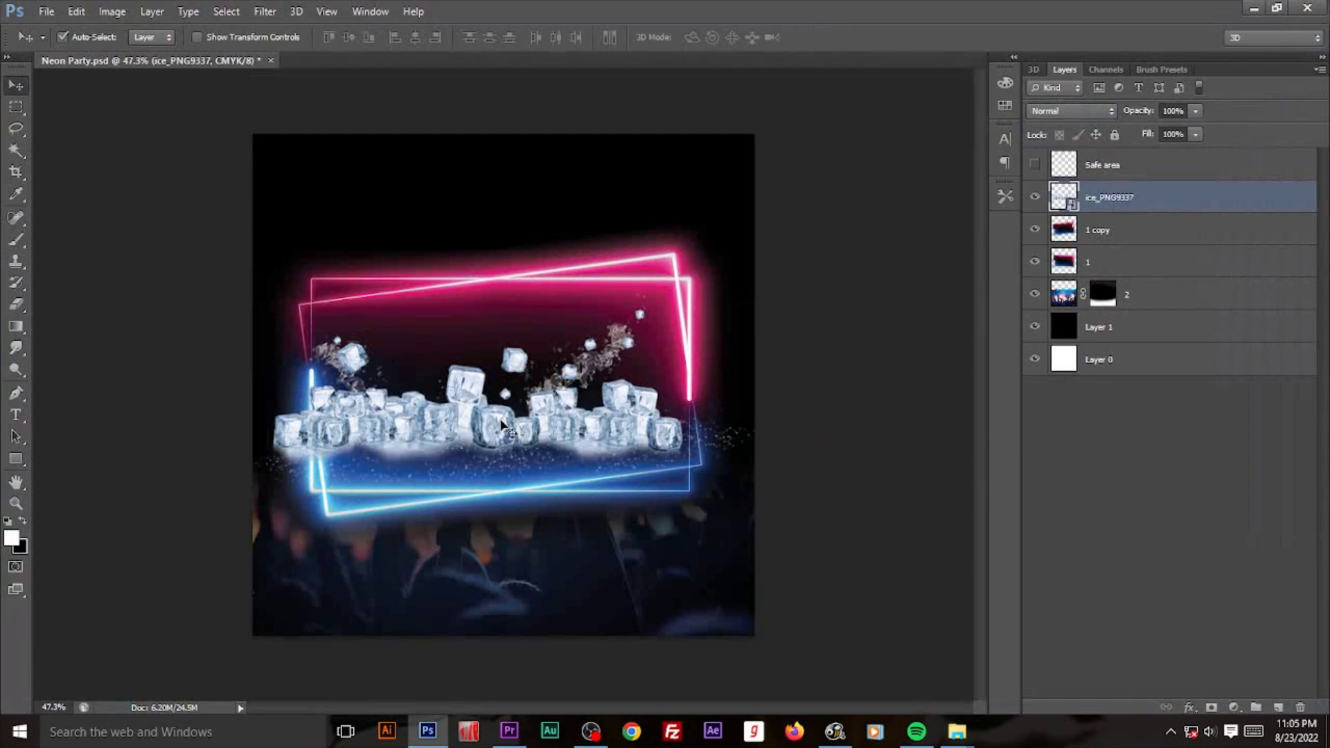
left_click_drag(504, 425, 500, 491)
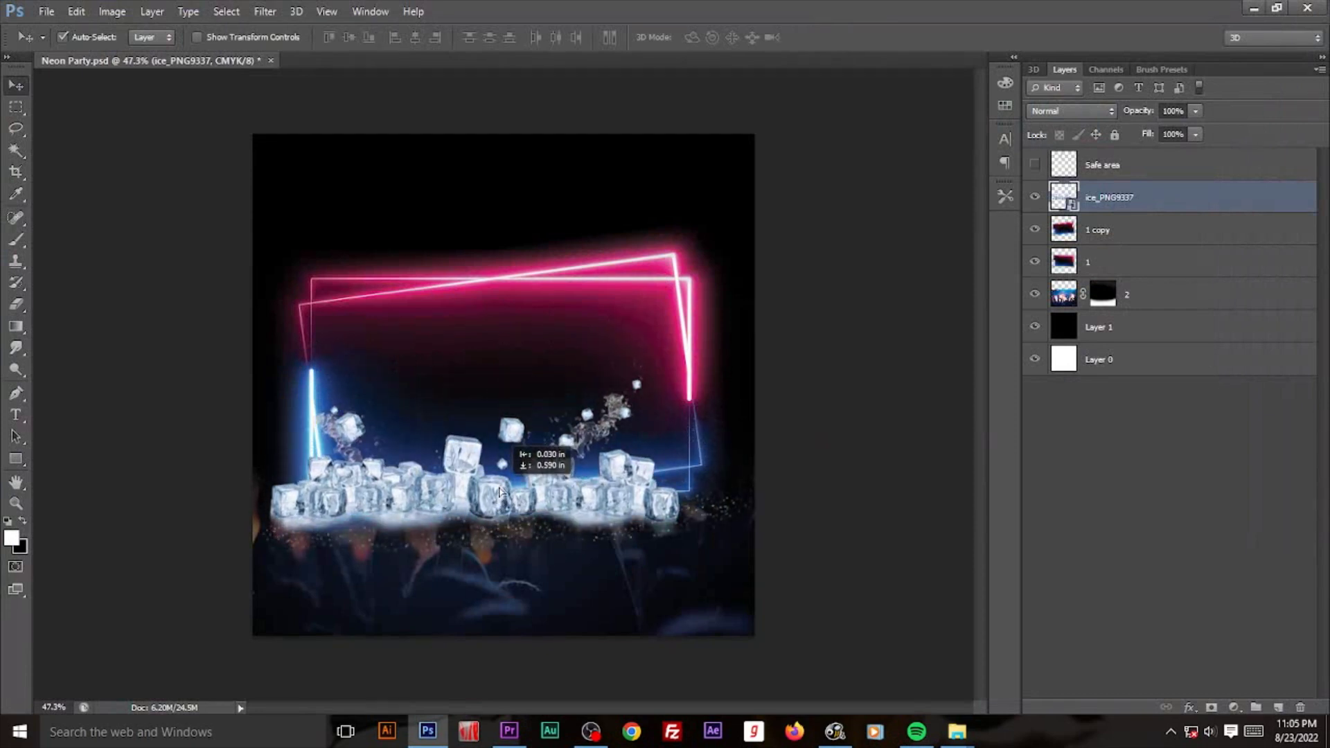
left_click_drag(503, 495, 507, 496)
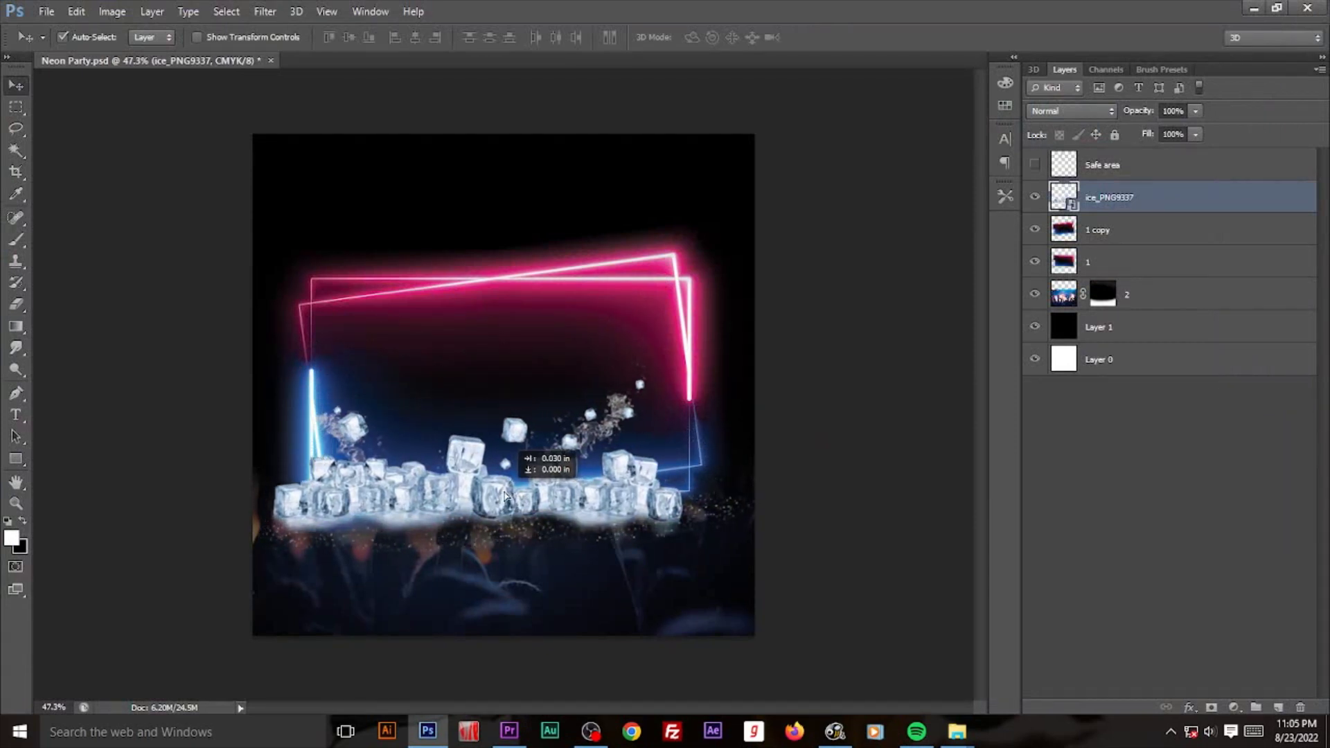
Step: Rename the ice cubes layer to '3' and rasterize it
double_click(1109, 197)
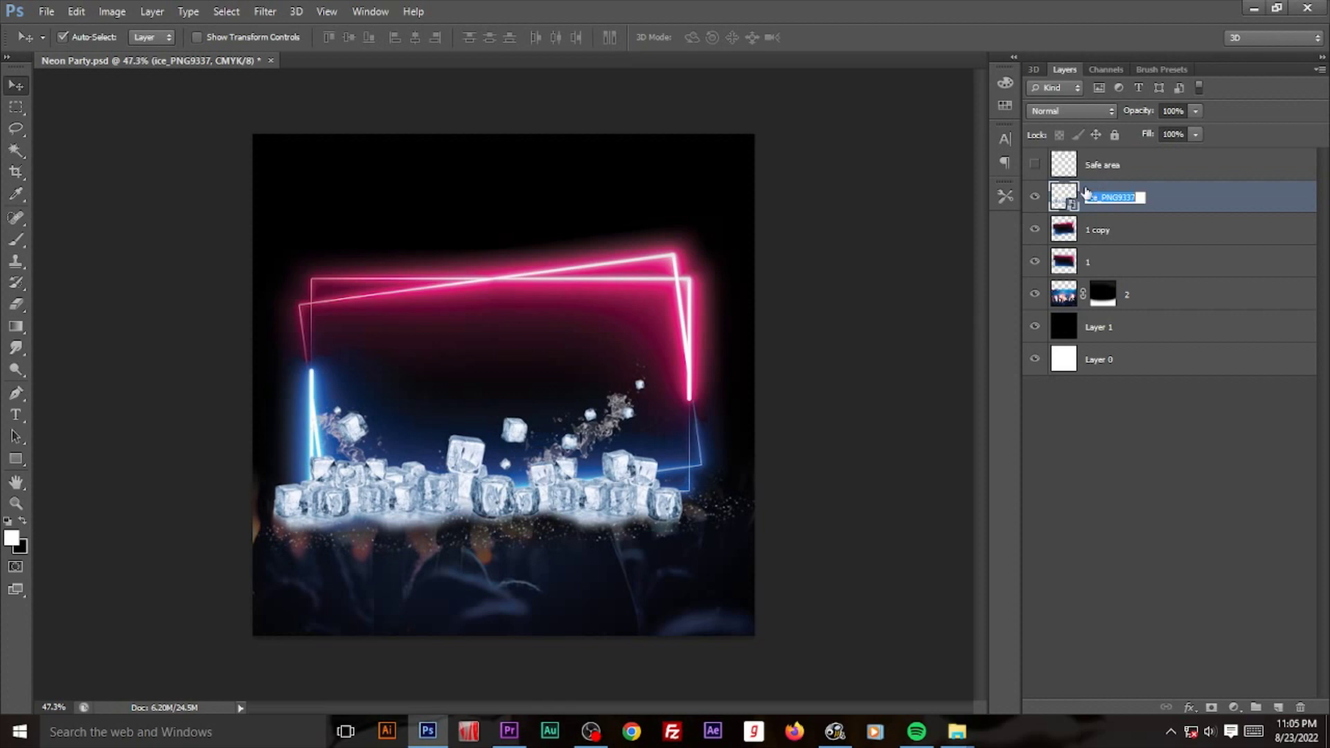
type("3")
key("Return")
right_click(1133, 210)
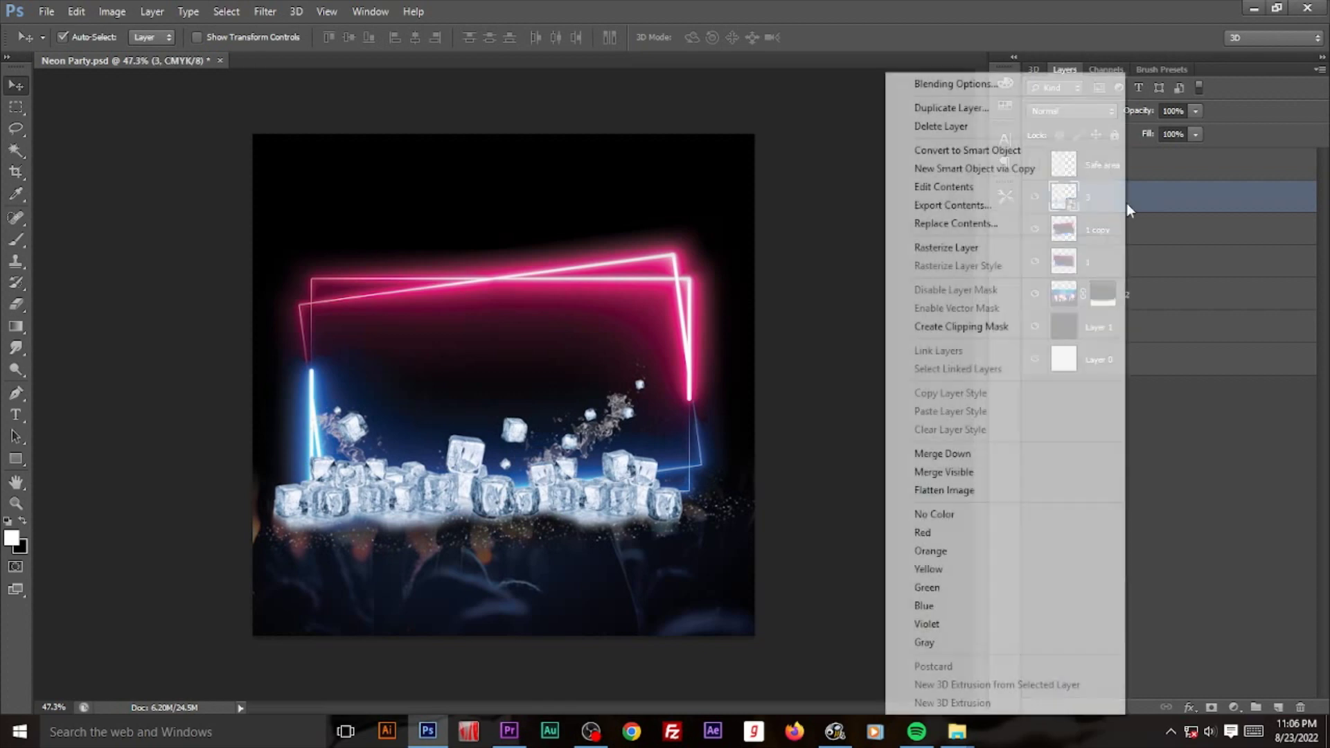
left_click(1026, 249)
Step: Set layer 3 to Linear Light and position the ice along the frame bottom
left_click(1044, 117)
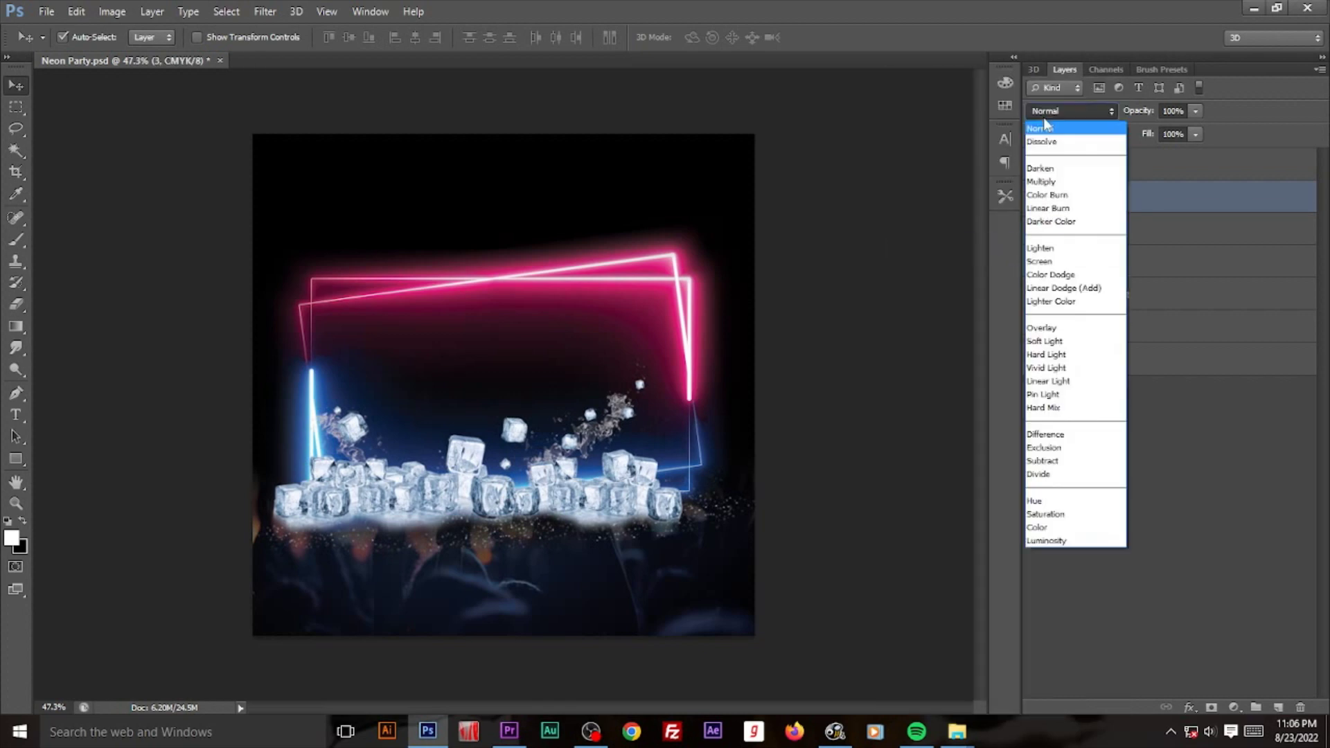
key("Down")
key("Down")
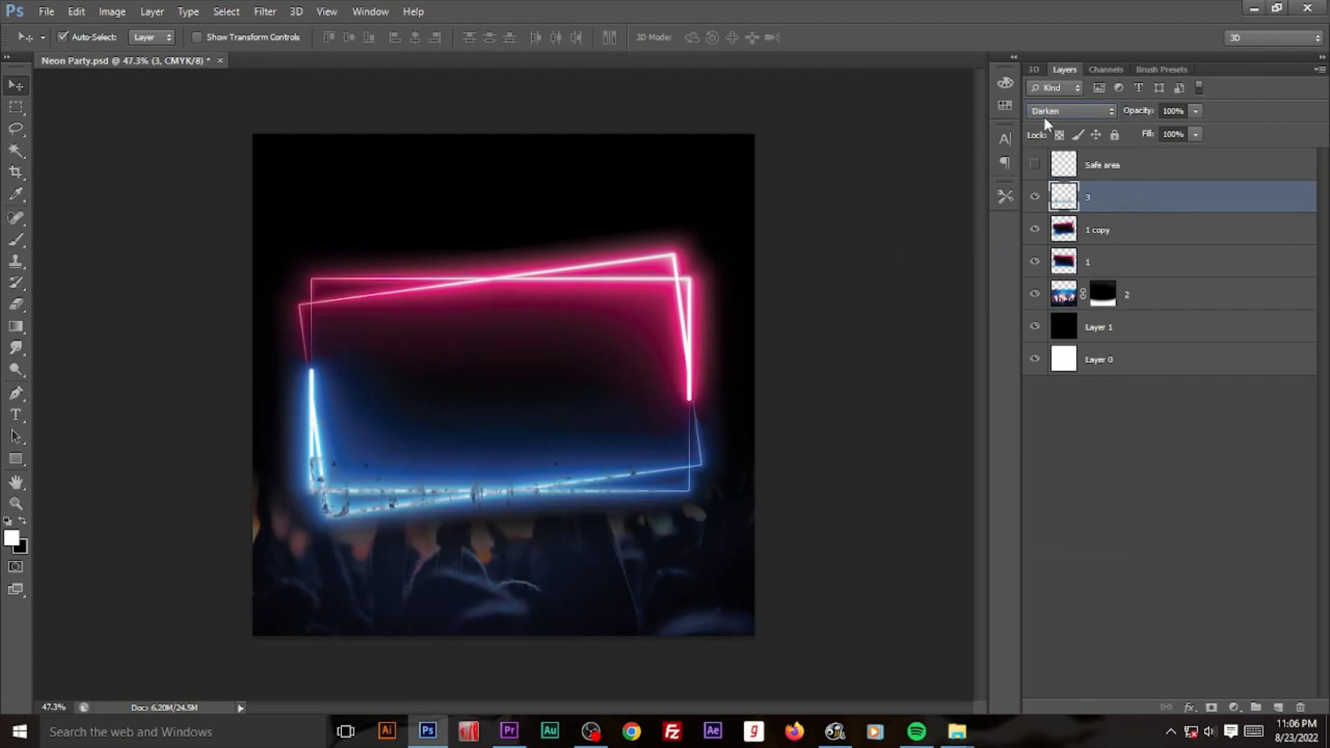
key("Down")
key("Down")
key("Down")
key("Down")
key("Down")
key("Down")
key("Down")
key("Down")
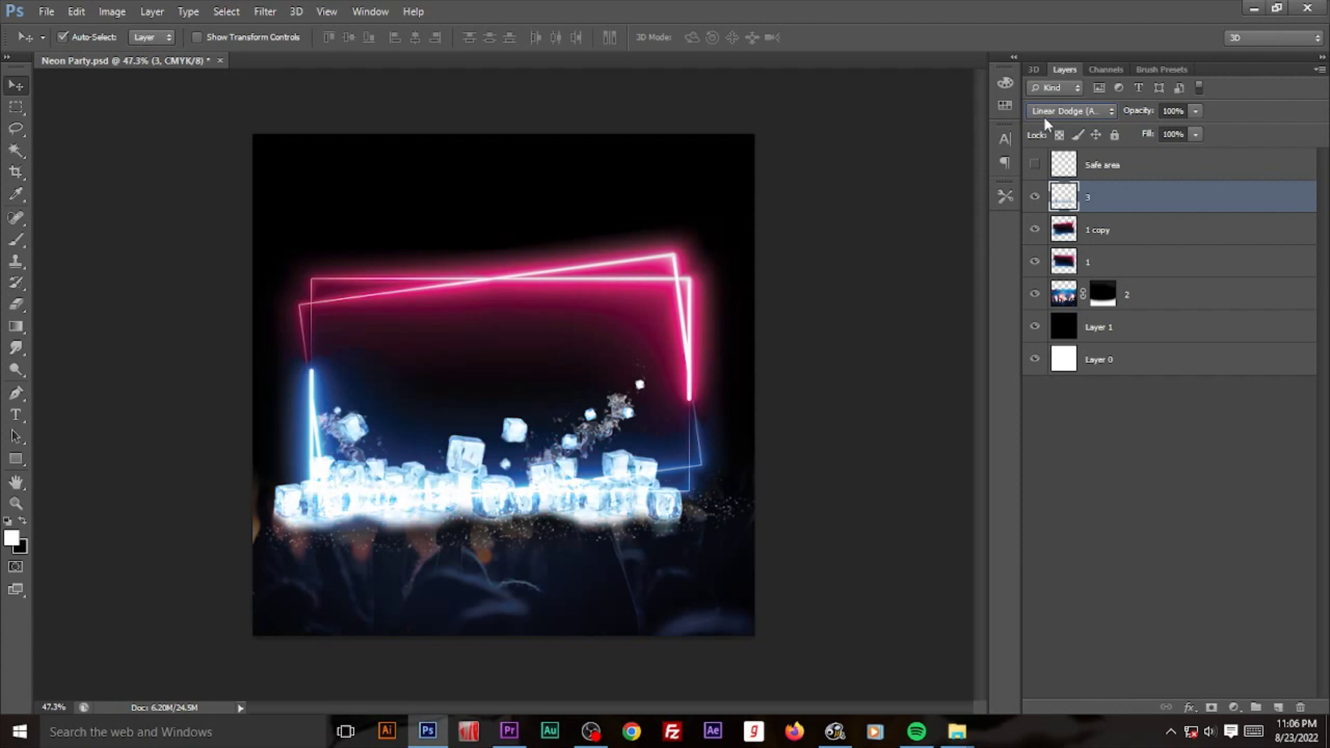
key("Down")
key("Down")
key("Down")
key("Down")
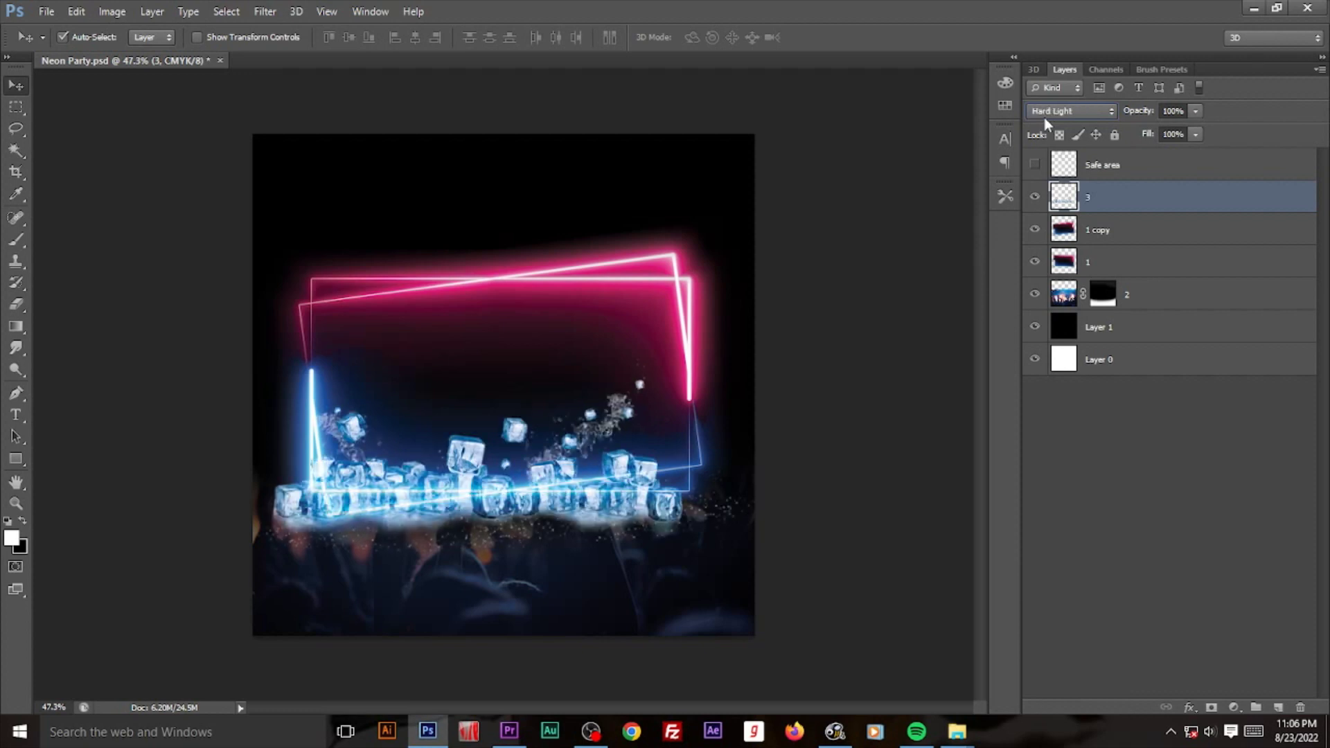
key("Down")
key("Down")
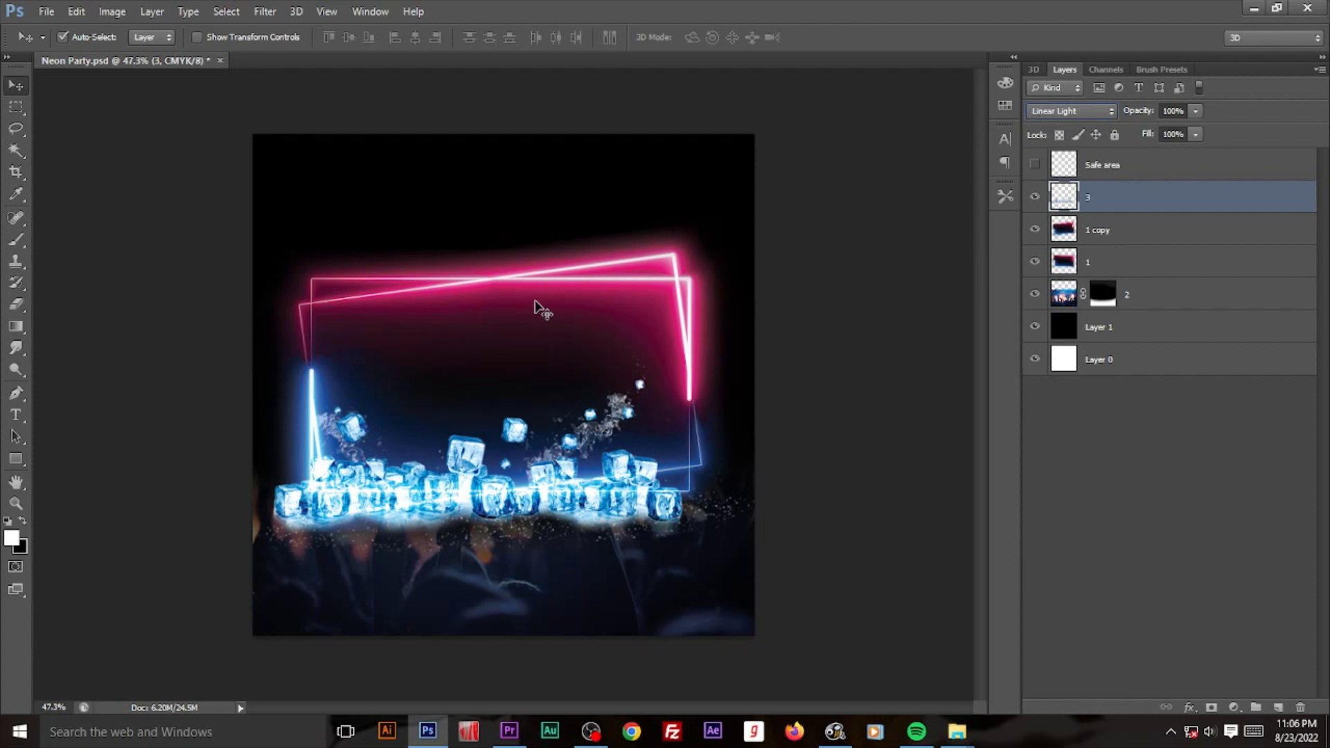
left_click_drag(520, 505, 514, 554)
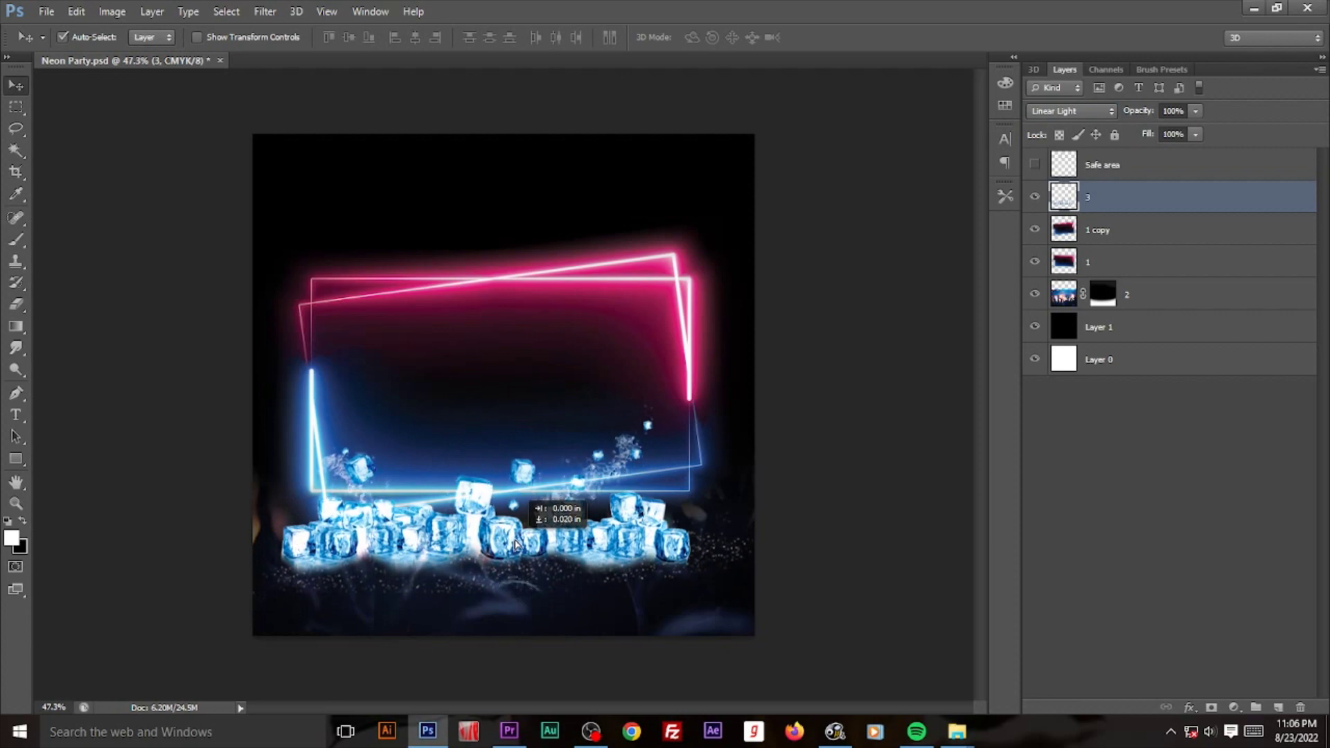
left_click_drag(515, 554, 516, 526)
Step: Place the abstract neon background image across the top of the canvas
left_click(46, 12)
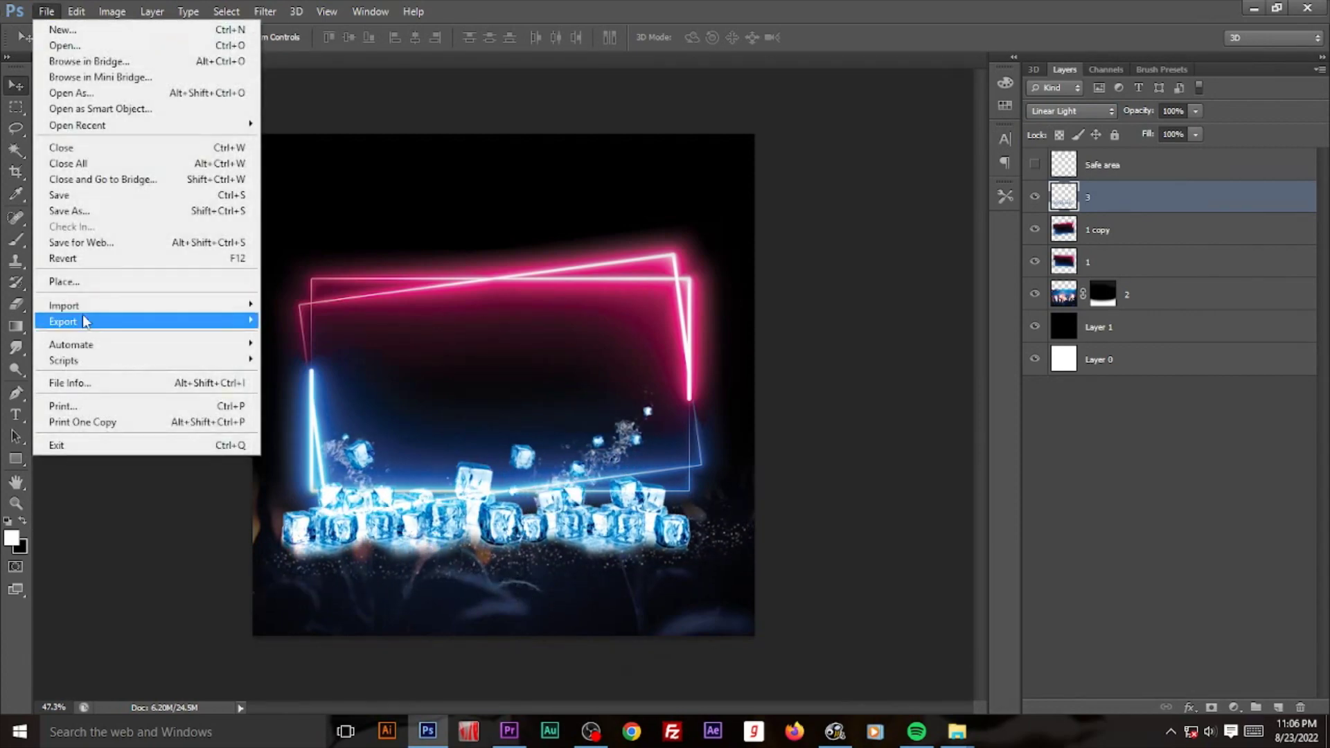
left_click(66, 260)
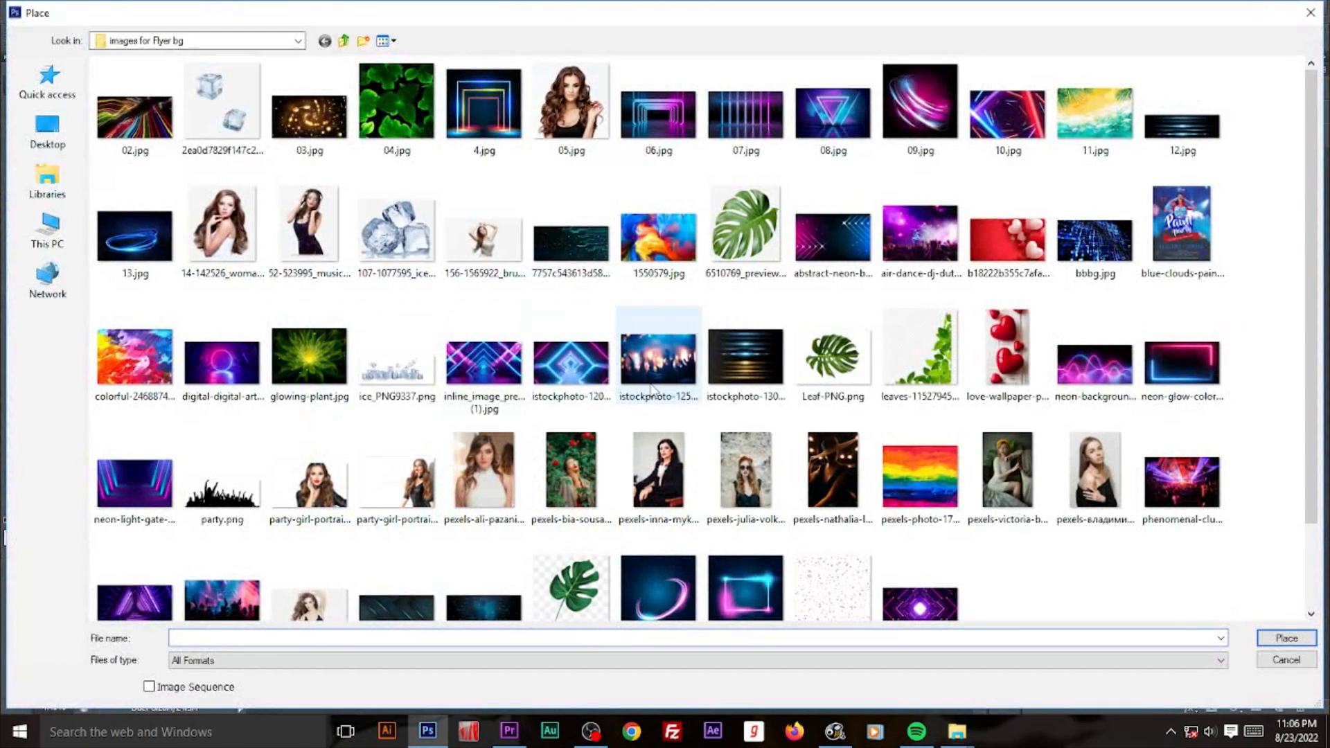
double_click(827, 242)
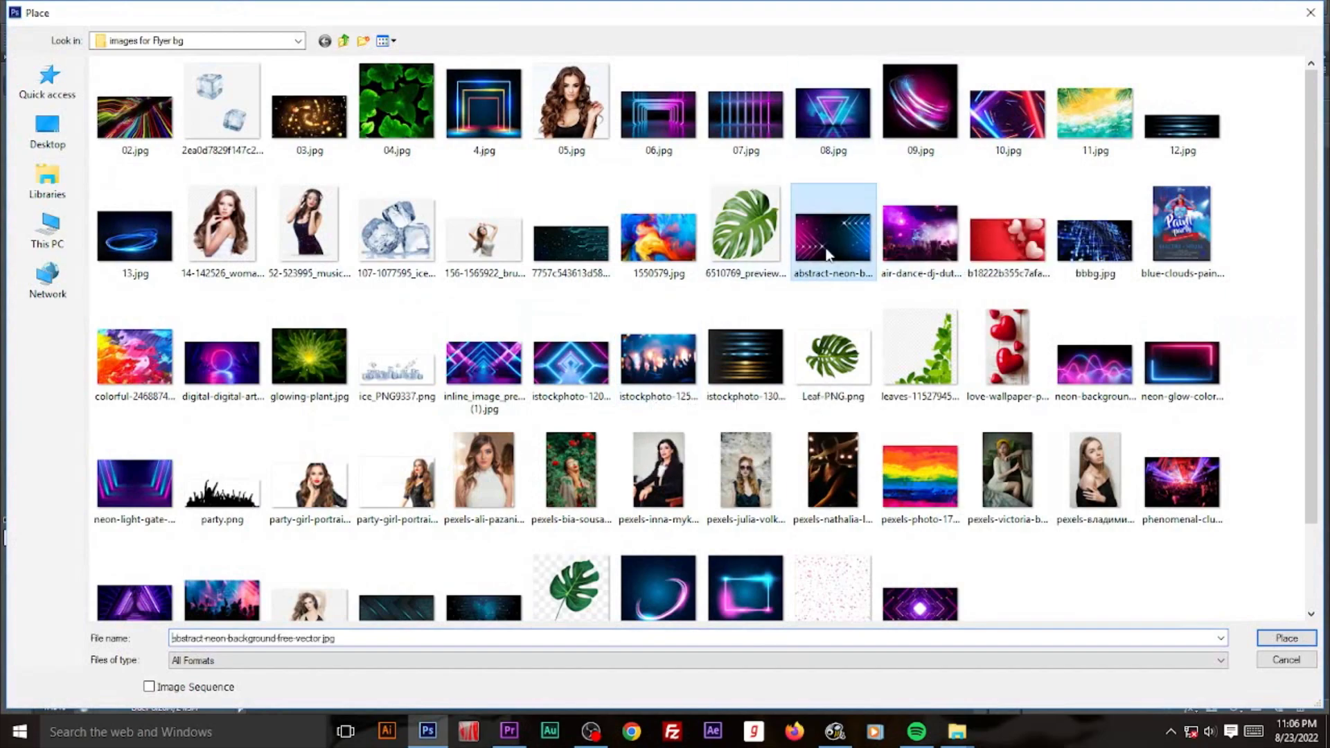
left_click_drag(569, 503, 571, 413)
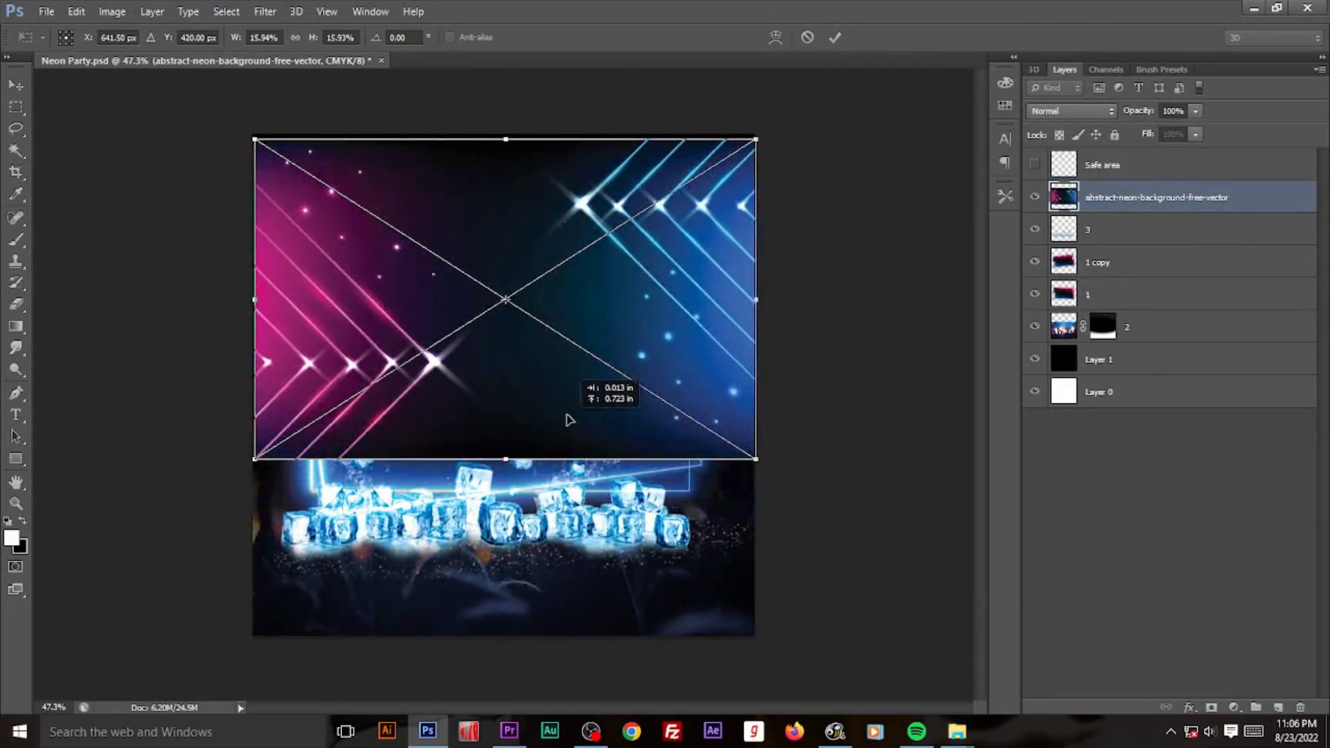
left_click_drag(775, 471, 769, 457)
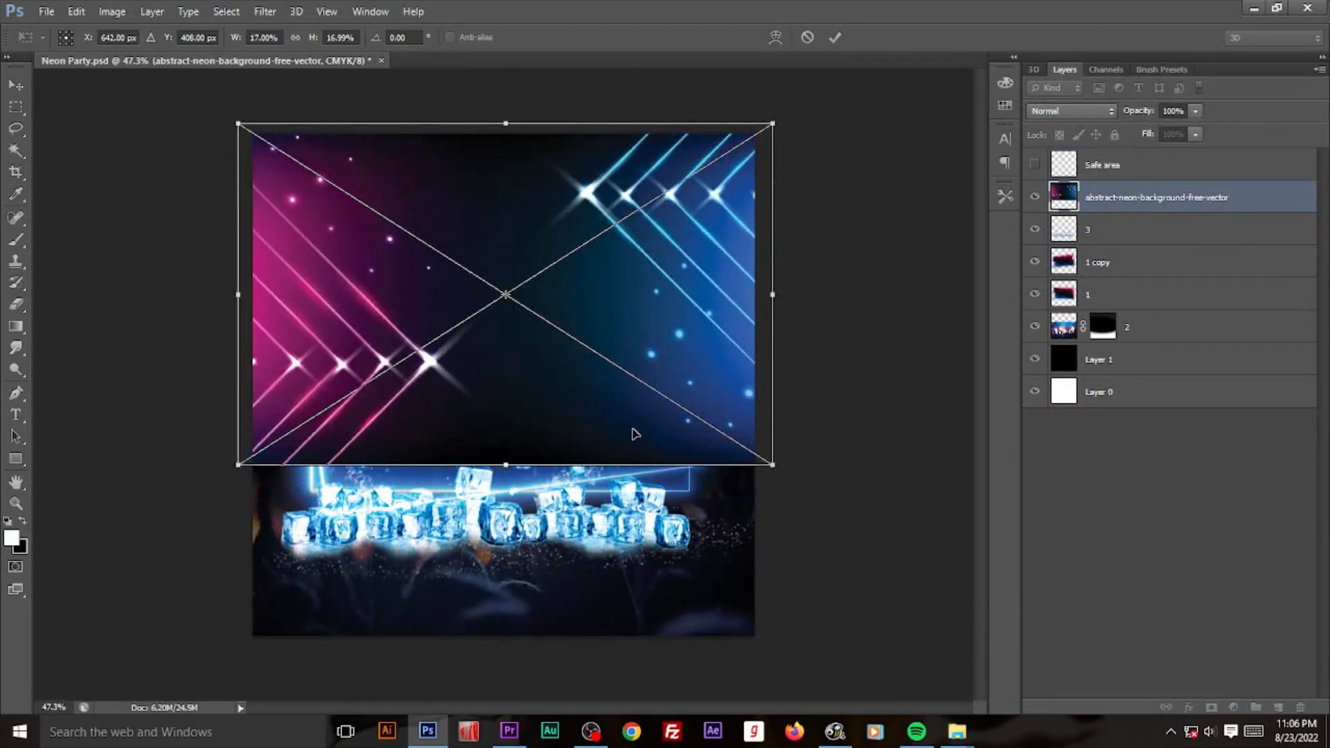
left_click_drag(629, 430, 629, 422)
key("Return")
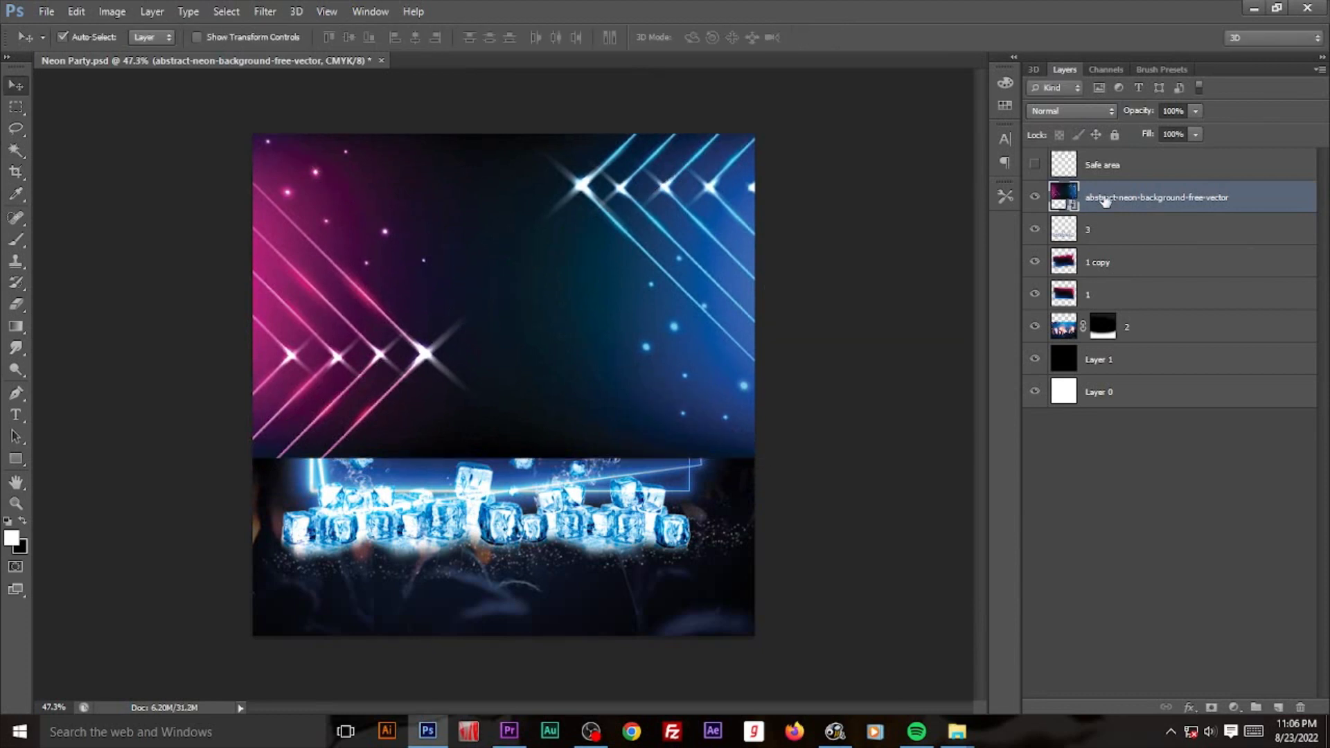
Step: Rename the neon image layer to '4'
double_click(1105, 197)
type("4")
key("Return")
Step: Rasterize layer 4, add a mask and fade it with a bottom-to-top gradient
right_click(1091, 200)
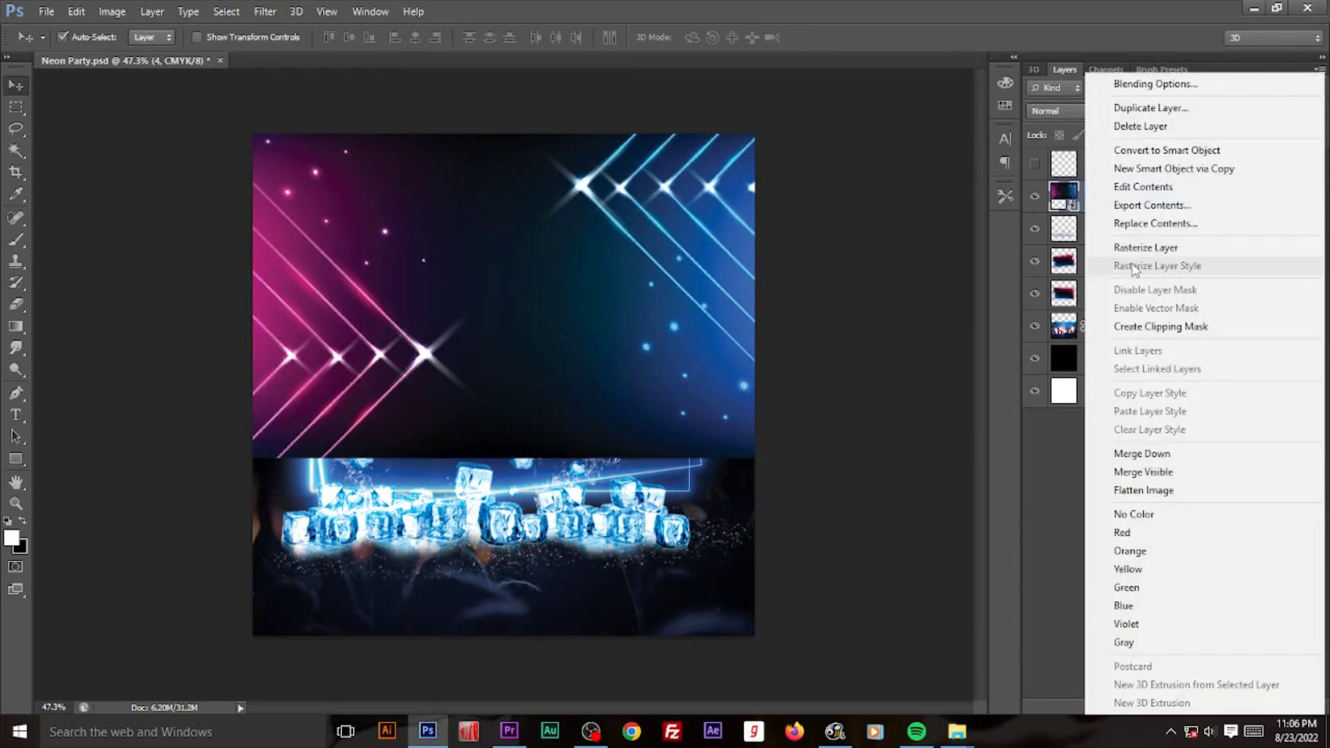
left_click(1136, 243)
left_click(1212, 708)
key("x")
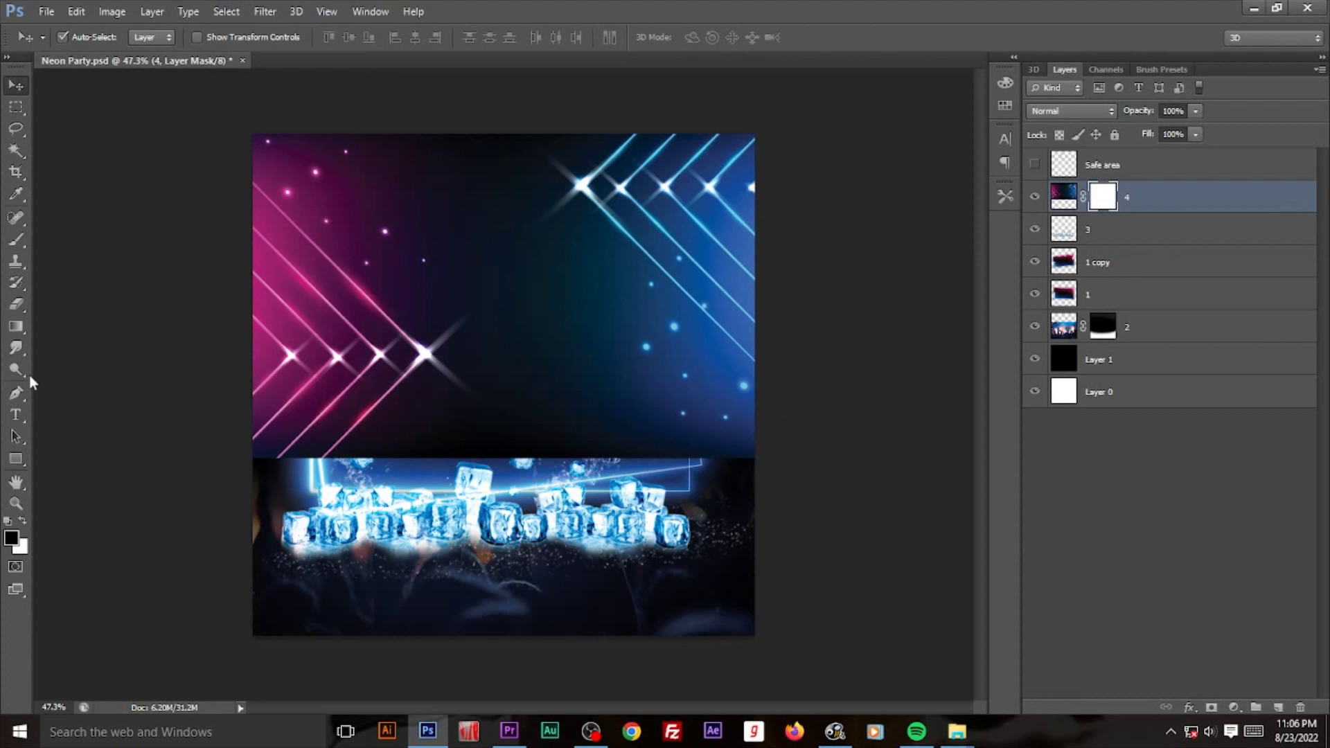
key("g")
left_click_drag(559, 461, 543, 273)
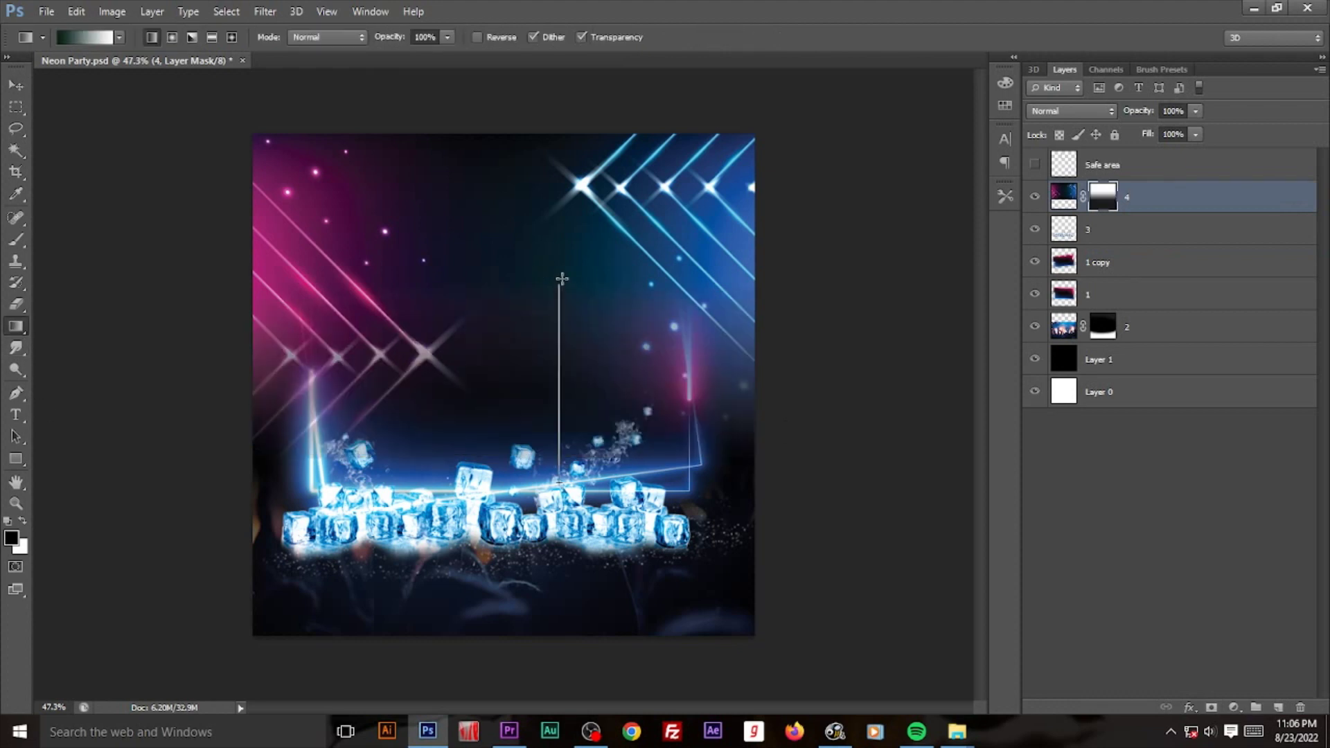
left_click_drag(557, 474, 551, 239)
Step: Paint the mask with a soft brush to reveal the pink neon frame edges
key("b")
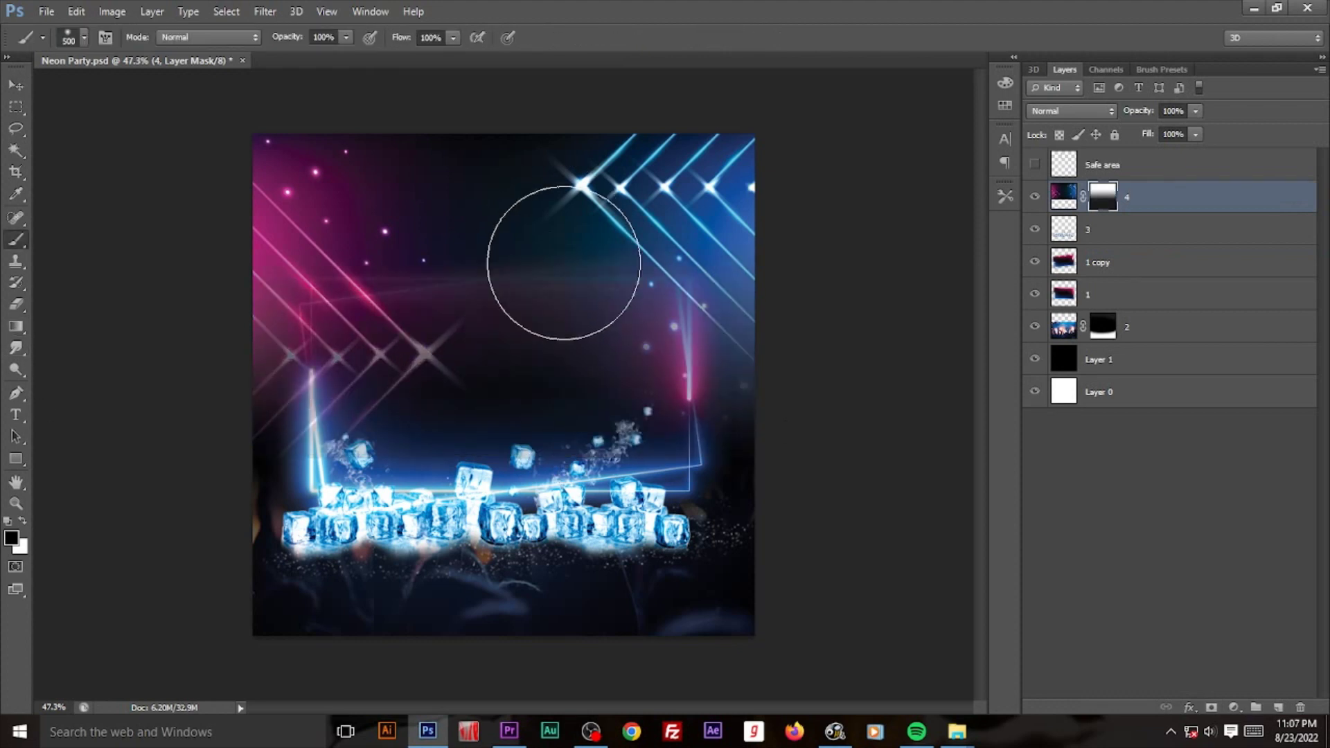
mouse_move(597, 408)
left_mouse_down()
mouse_move(370, 333)
mouse_move(262, 337)
left_mouse_up()
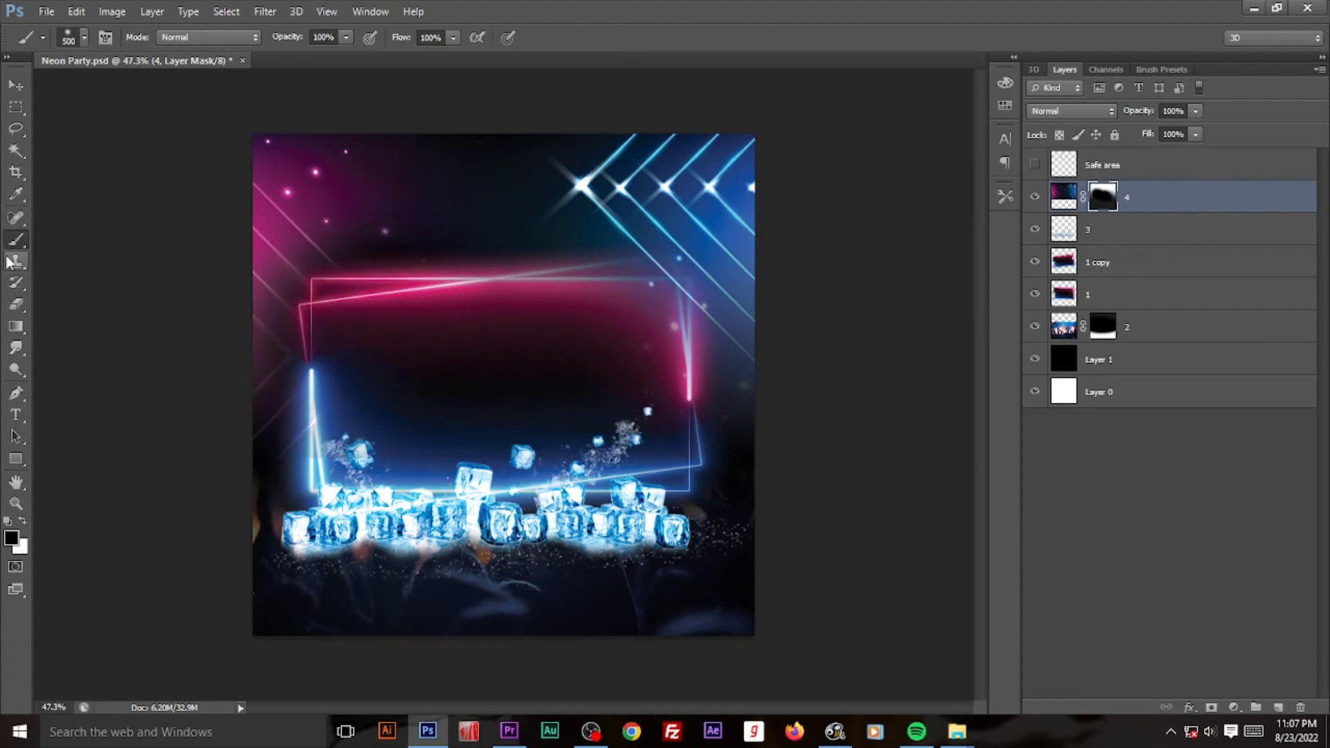
left_click(61, 38)
left_click(431, 386)
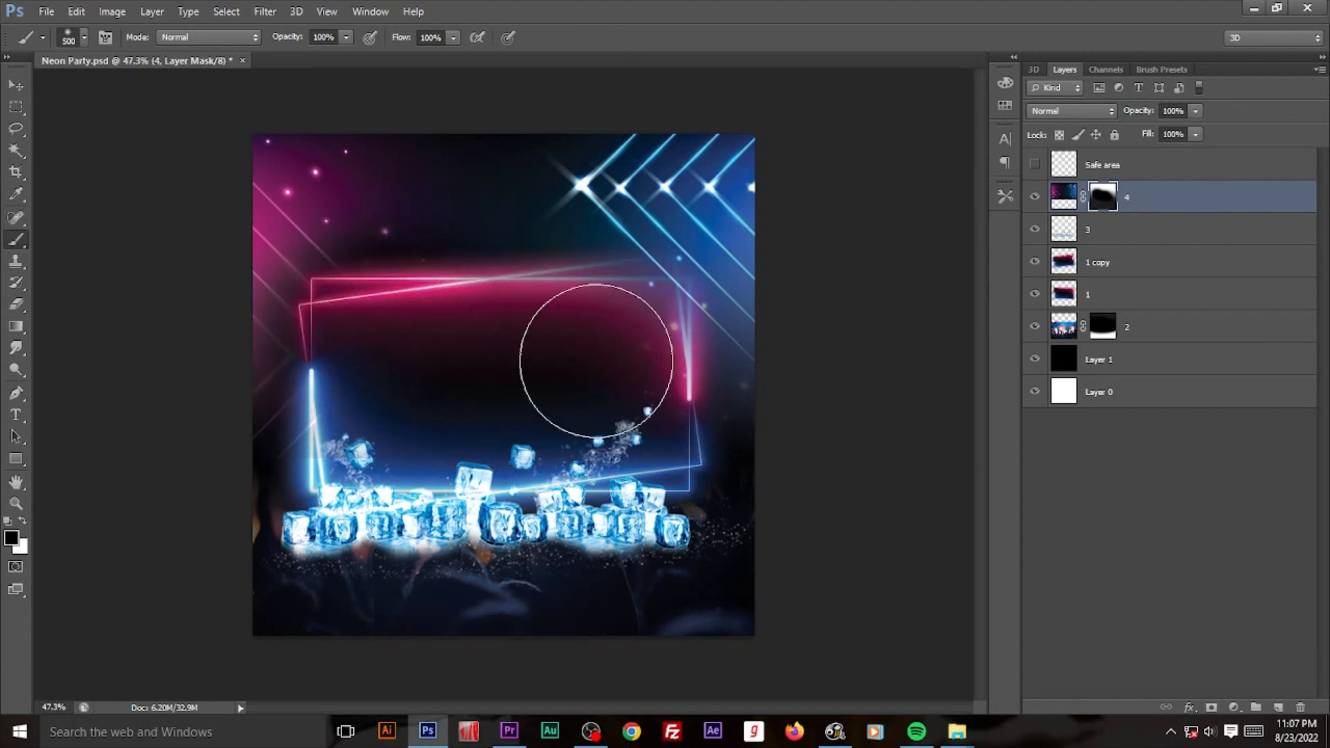
mouse_move(579, 350)
left_mouse_down()
mouse_move(609, 311)
mouse_move(616, 385)
mouse_move(401, 312)
mouse_move(629, 326)
mouse_move(632, 402)
mouse_move(377, 428)
left_mouse_up()
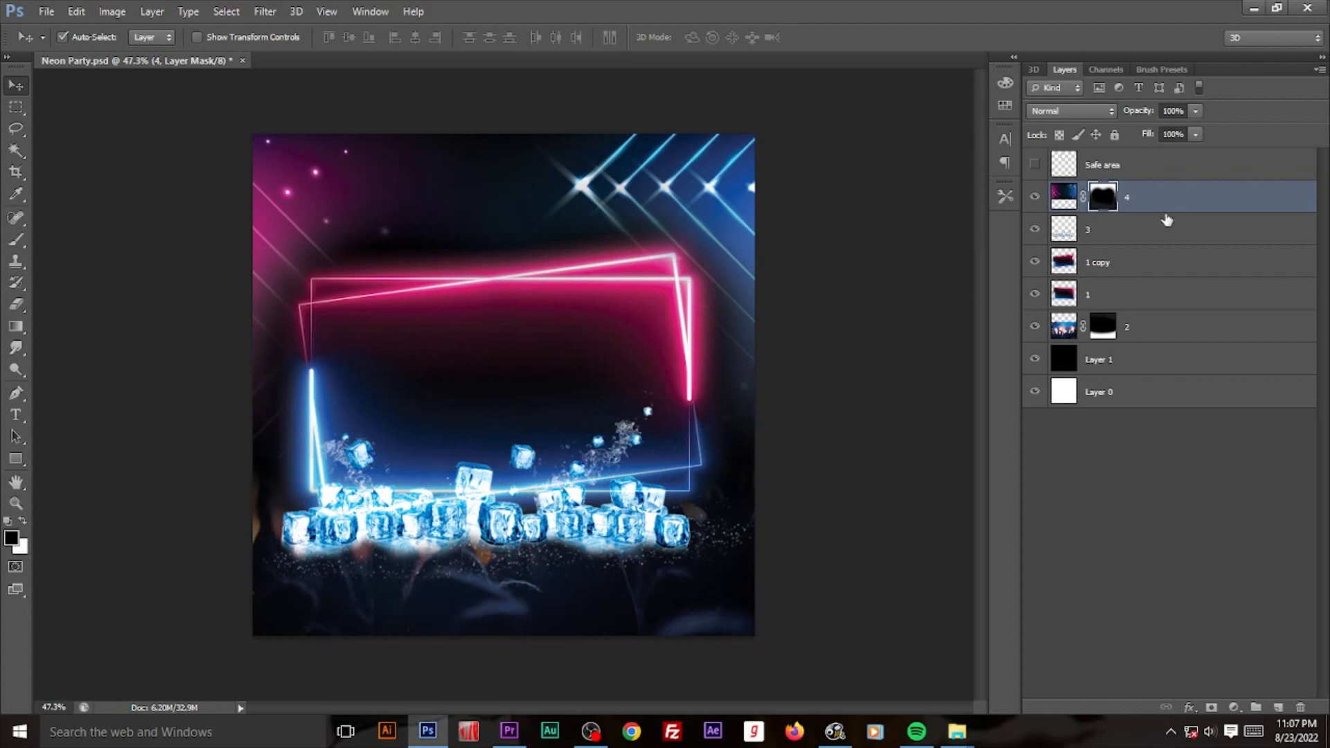
left_click(1064, 197)
left_click(1067, 111)
Step: Move layer 4 down the stack below layer 1
scroll(1067, 110, "down", 1)
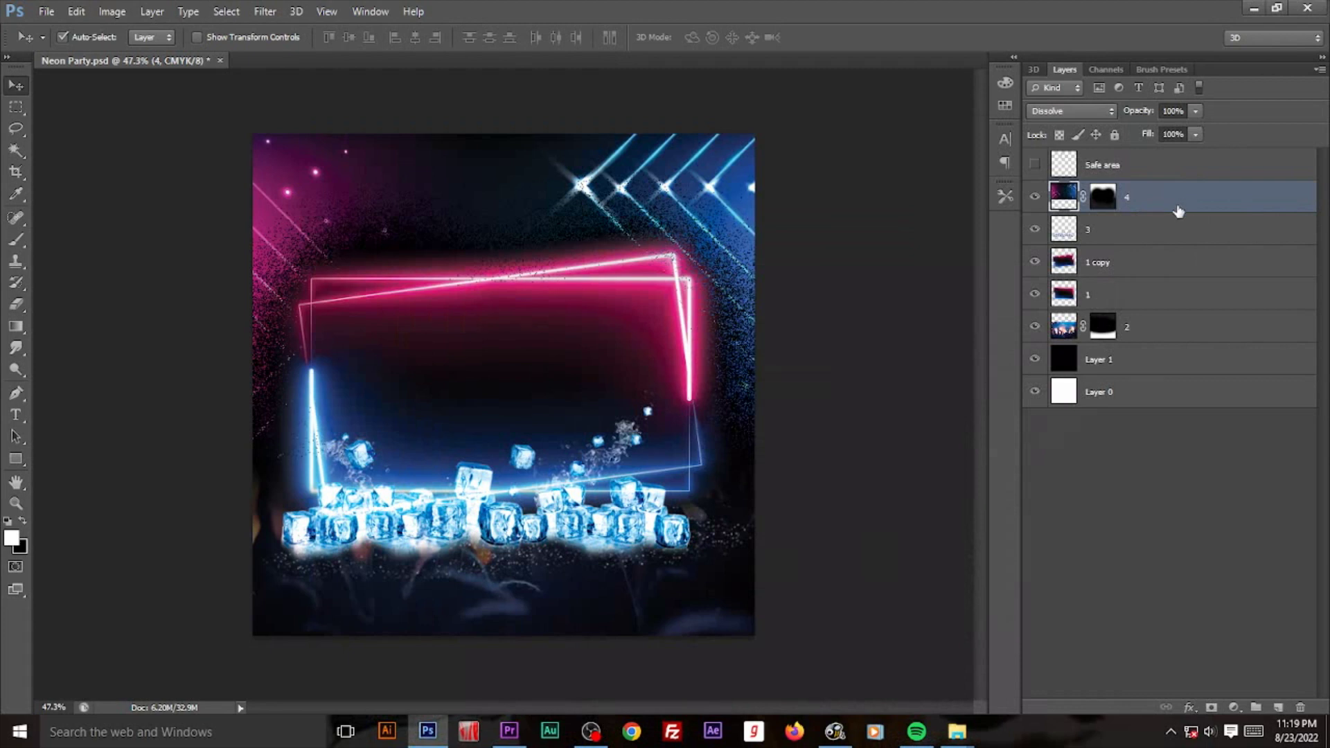
key("ctrl+bracketleft")
key("ctrl+bracketleft")
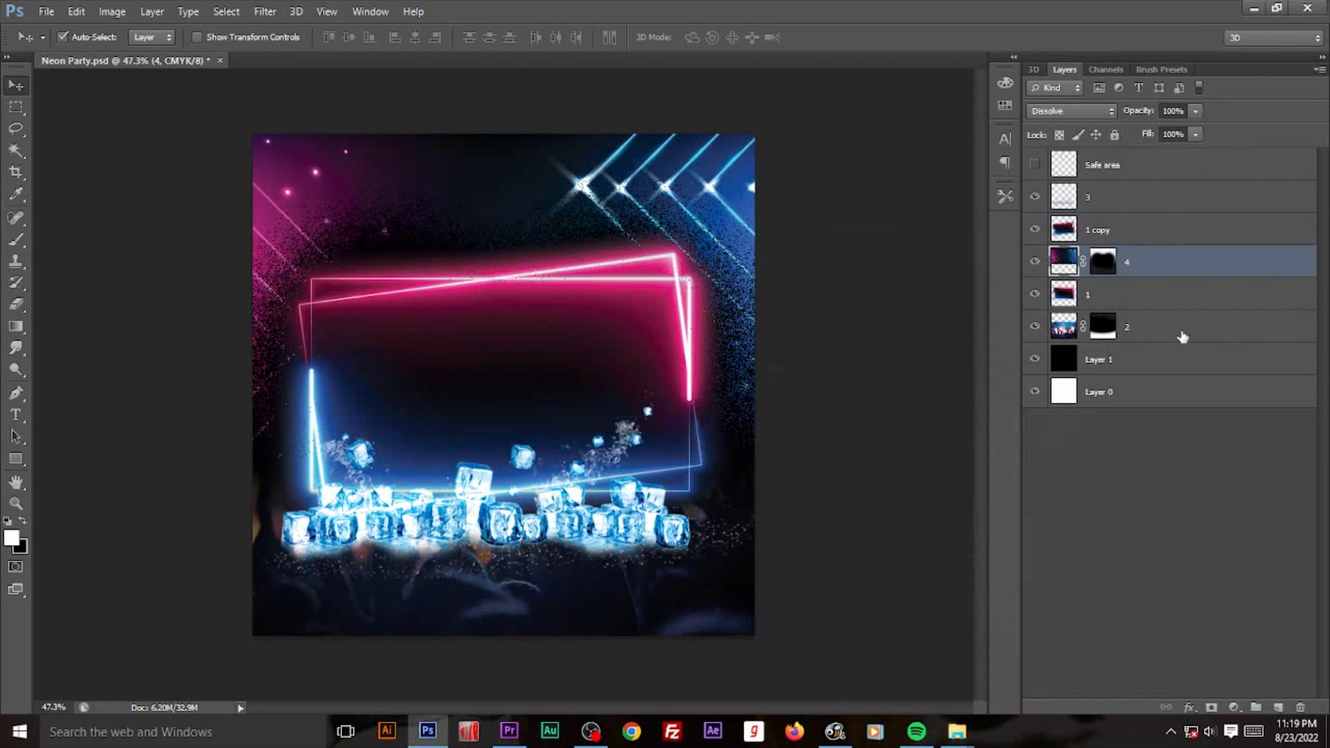
key("ctrl+bracketleft")
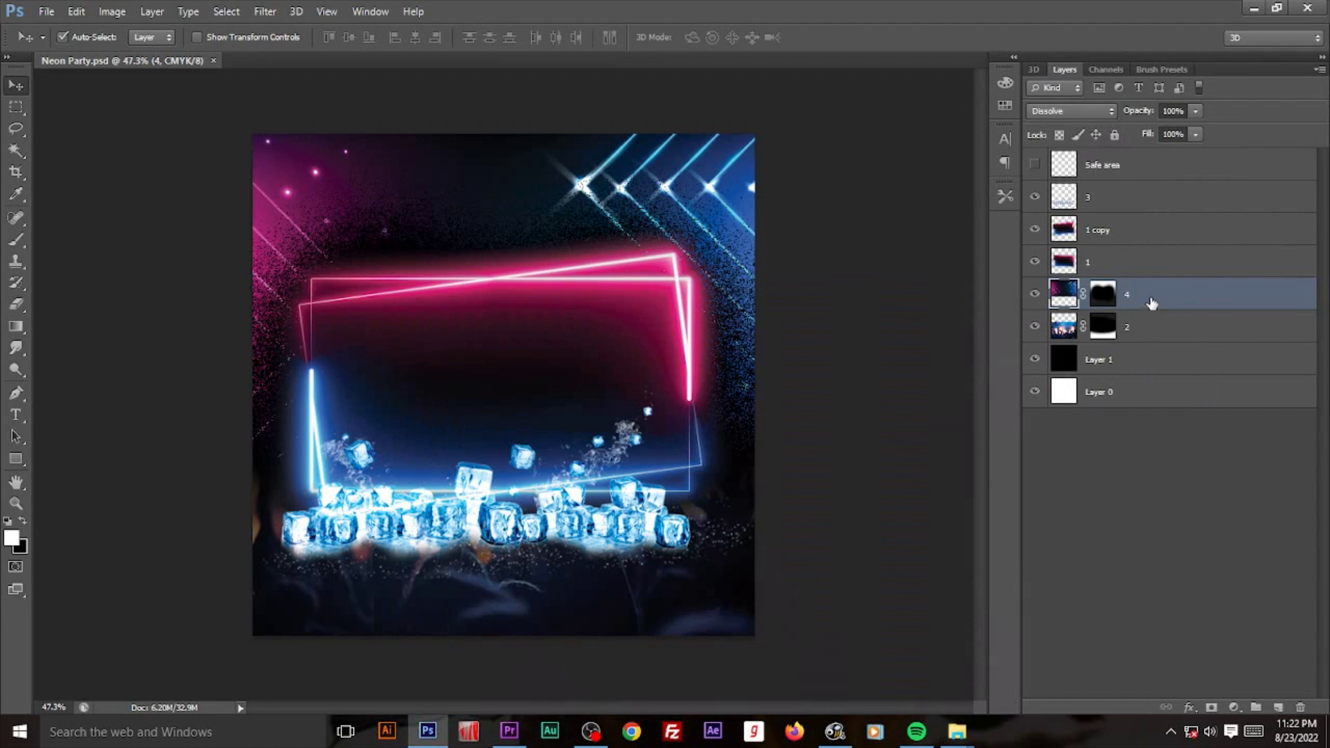
Step: Group layers 4, 2, Layer 1 and Layer 0 into a group named 'bg'
left_click(1144, 327, "shift")
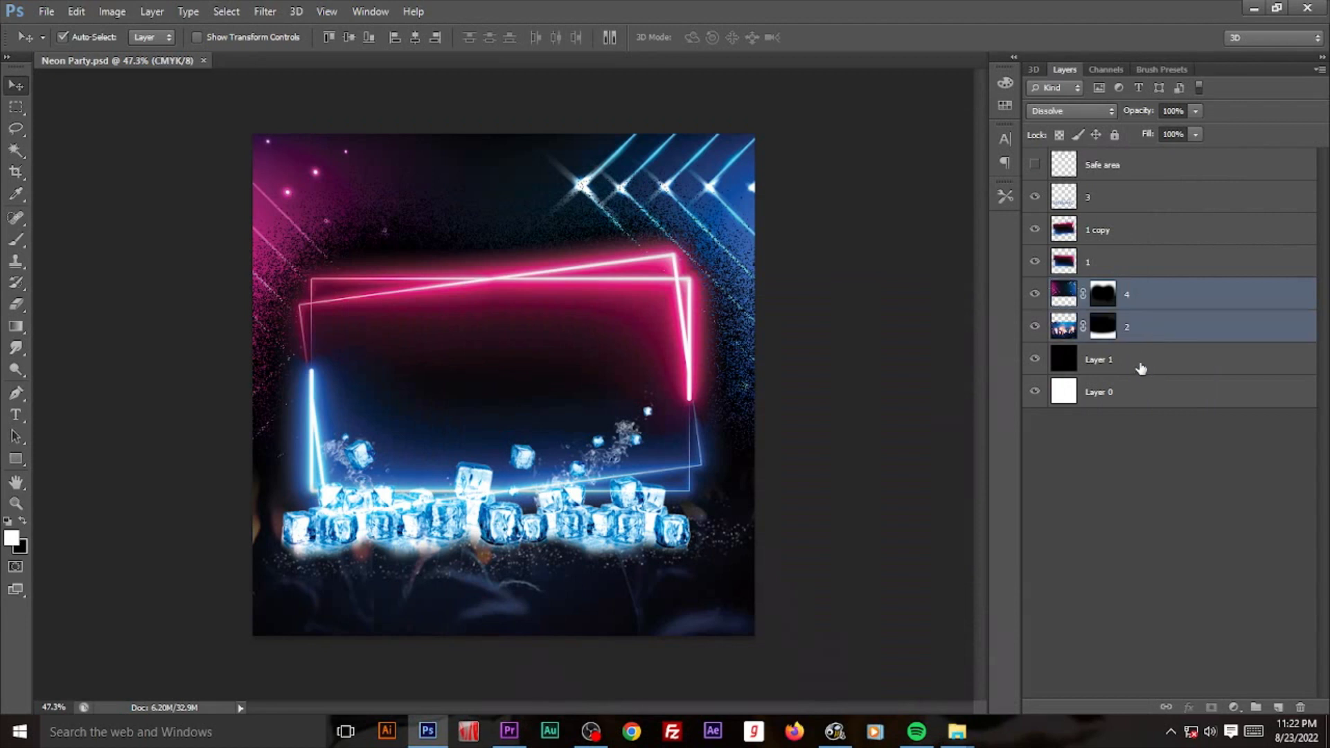
left_click(1141, 367, "shift")
left_click(1136, 399, "shift")
key("ctrl+g")
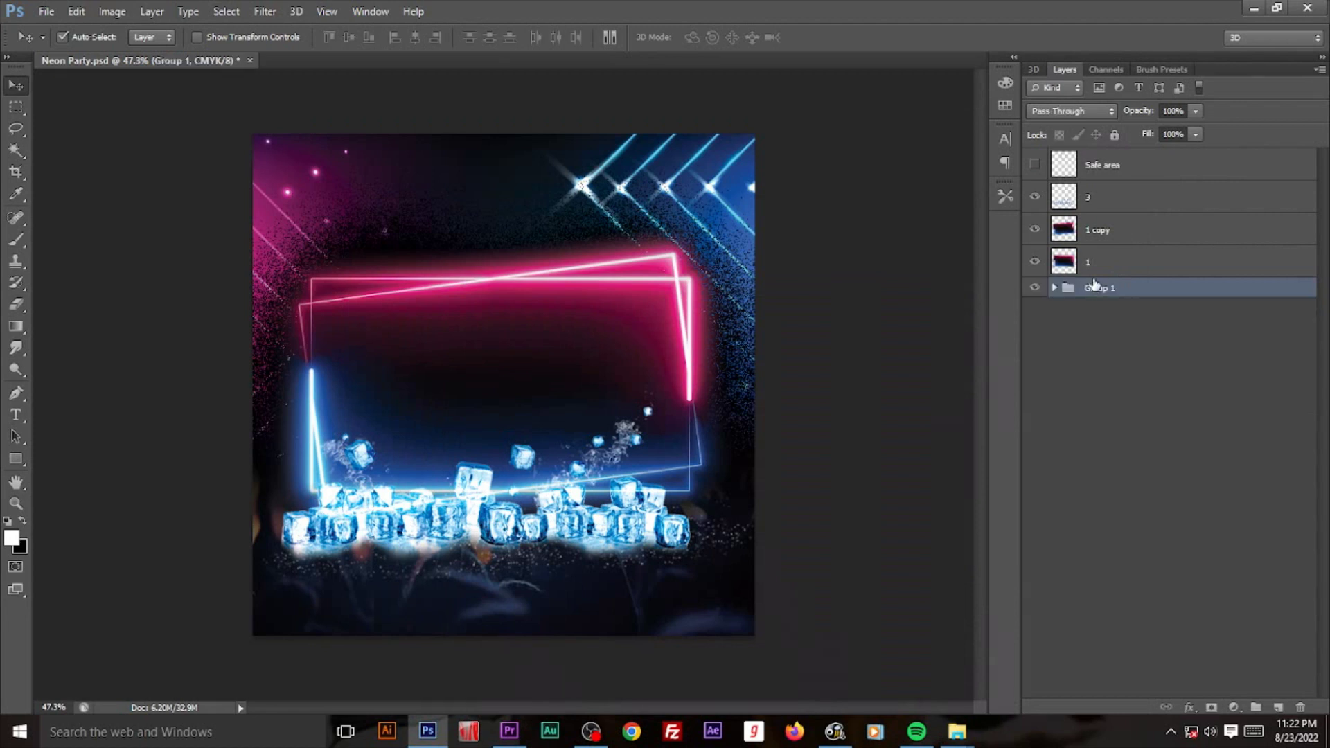
double_click(1099, 290)
type("bg")
key("Return")
left_click(1034, 288)
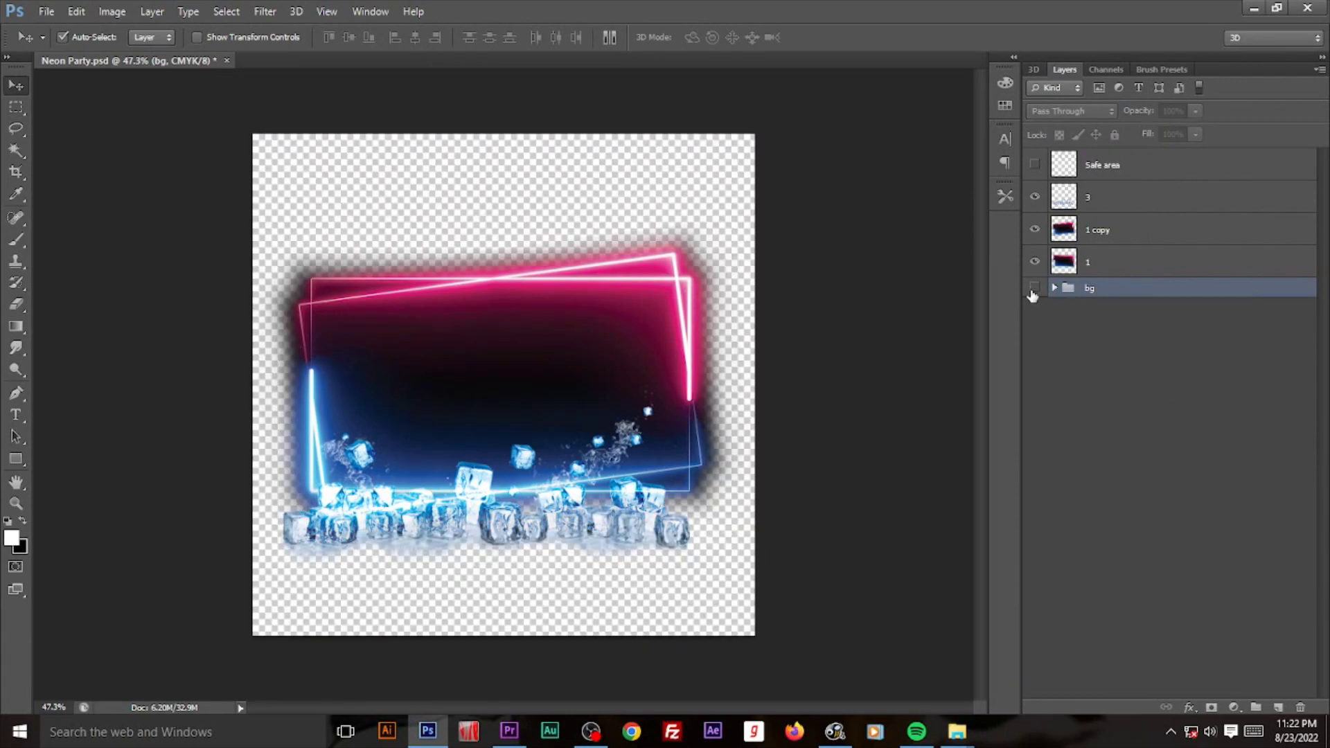
left_click(1100, 266)
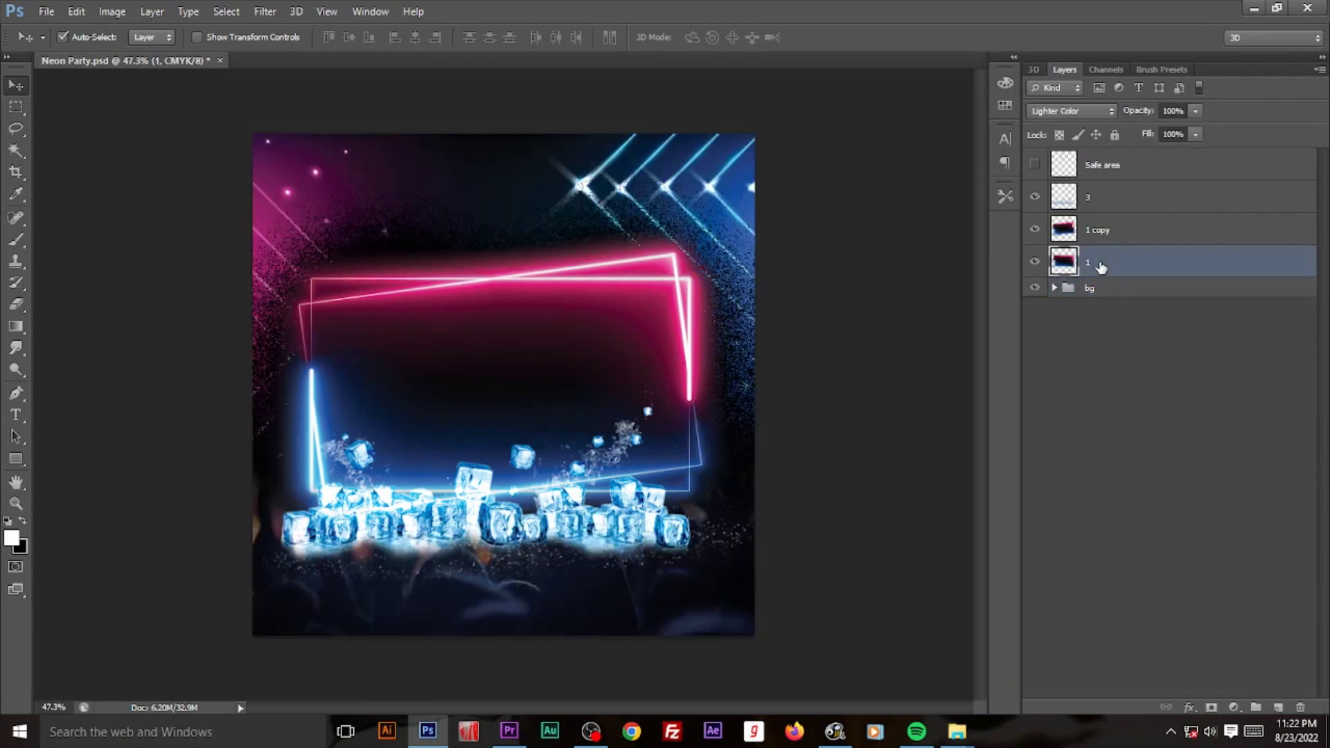
Step: Group layers 3, 1 copy and 1 into a group named 'Design'
left_click(1103, 230, "shift")
key("alt+shift+bracketright")
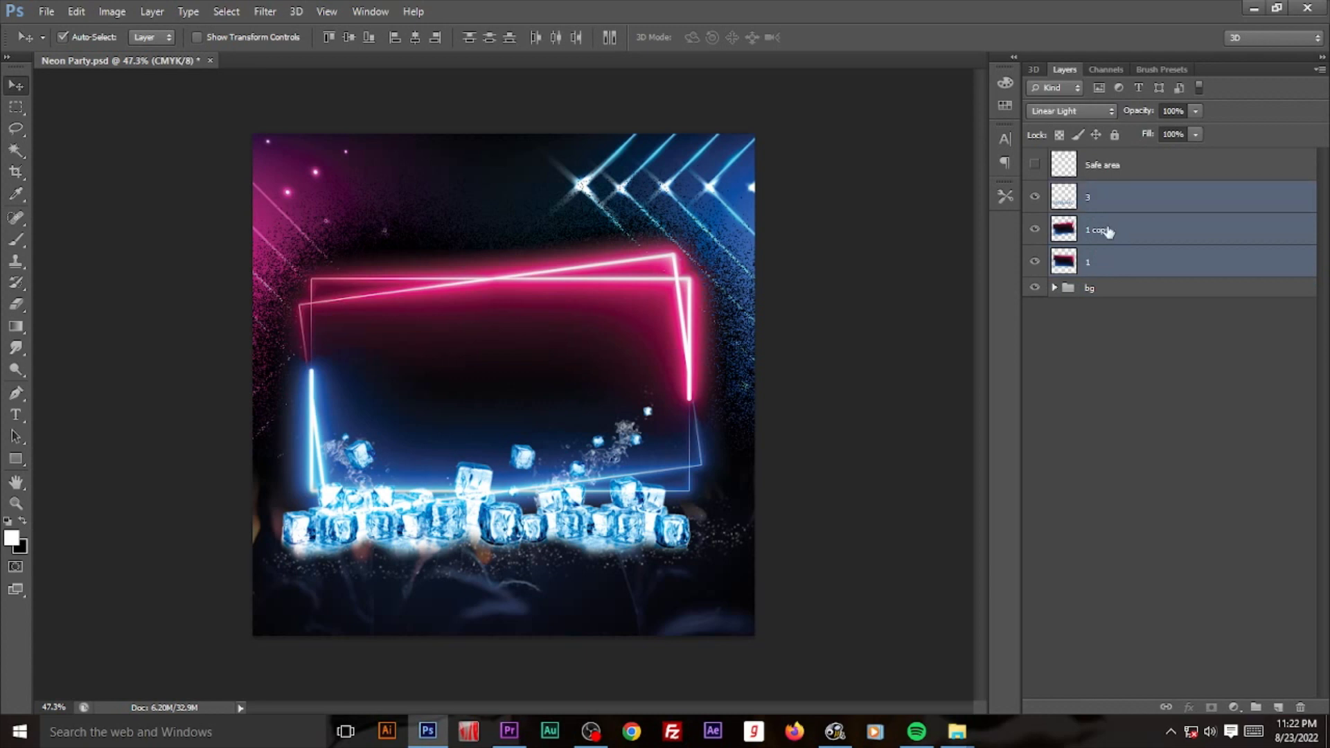
key("ctrl+g")
double_click(1097, 192)
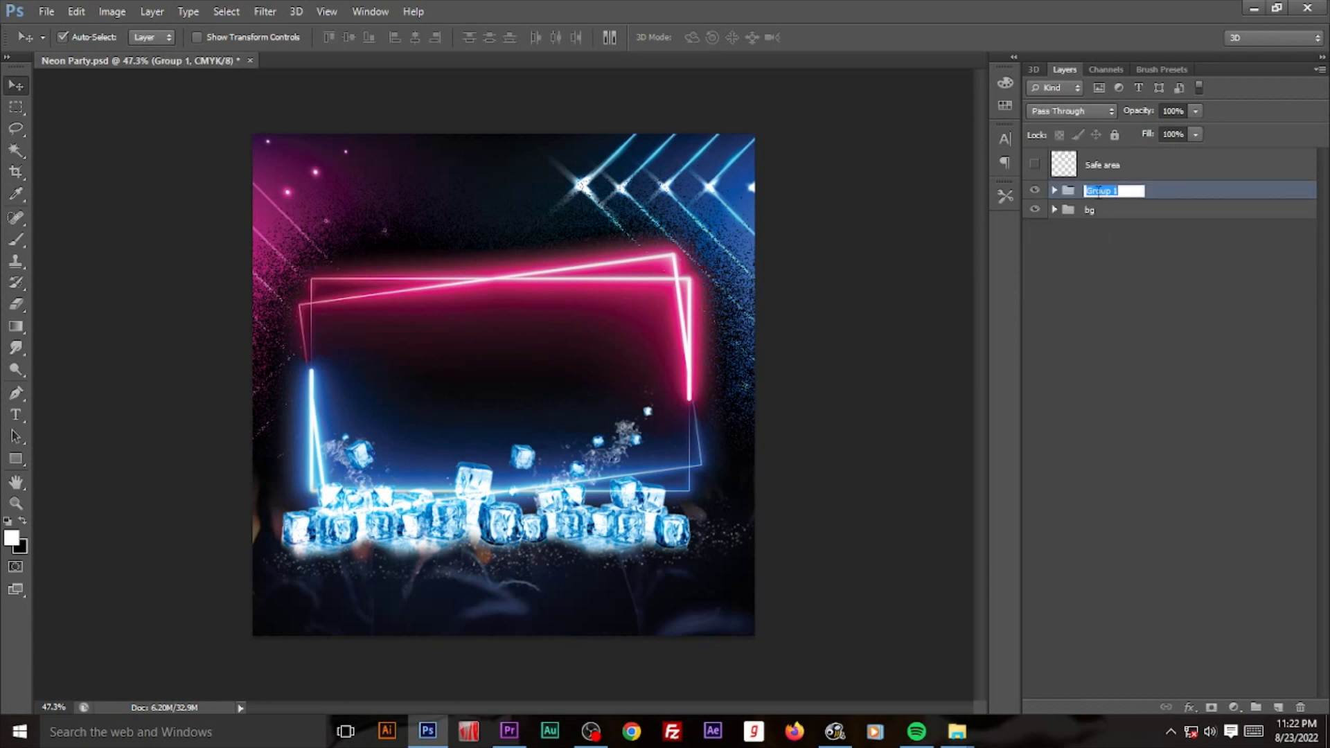
type("Design")
key("Return")
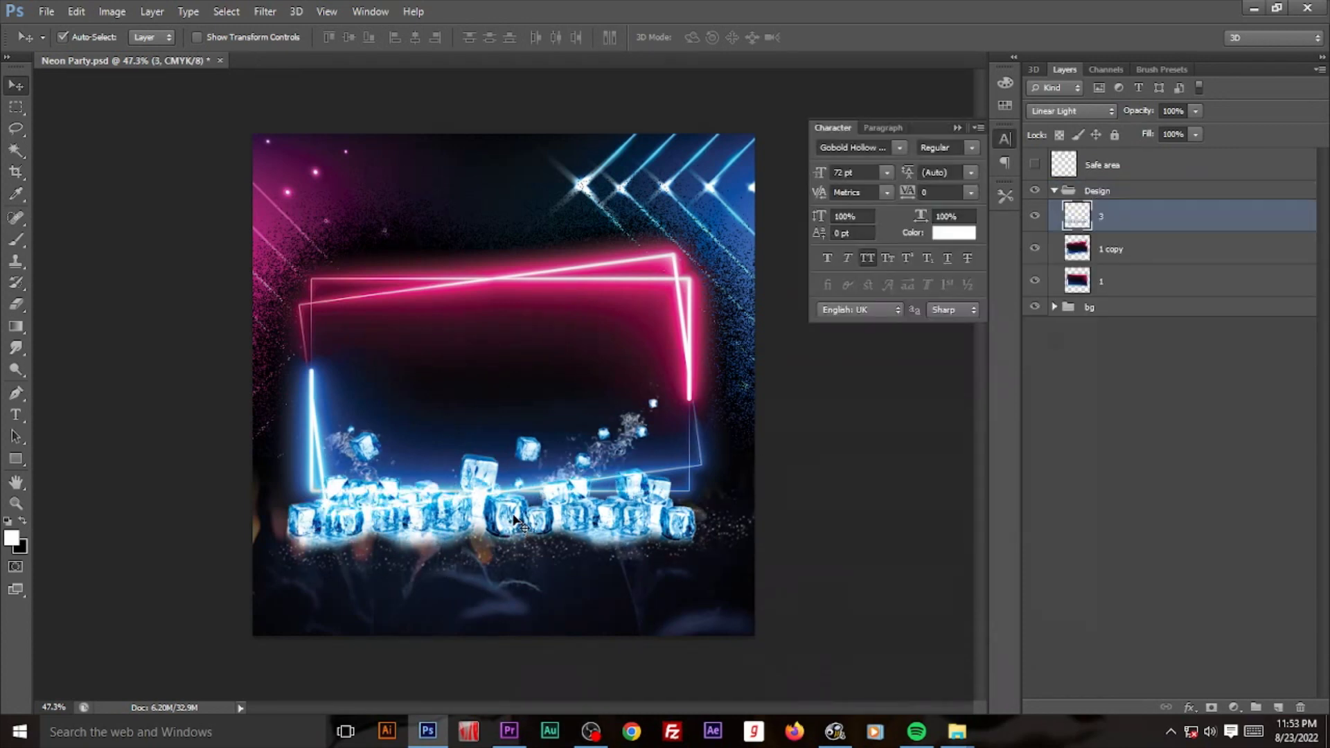
Step: Move the ice cubes lower and scale them up to roughly 115%
left_click_drag(519, 525, 505, 613)
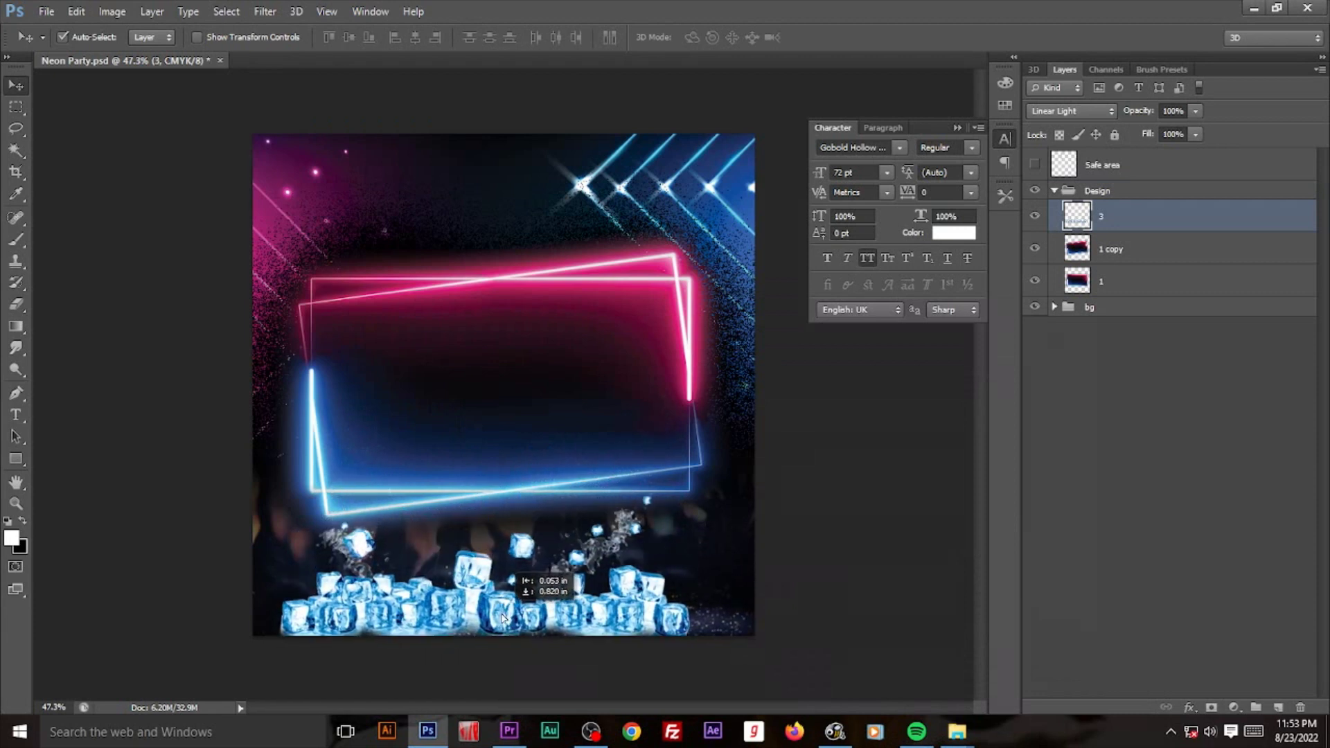
left_click_drag(505, 612, 506, 615)
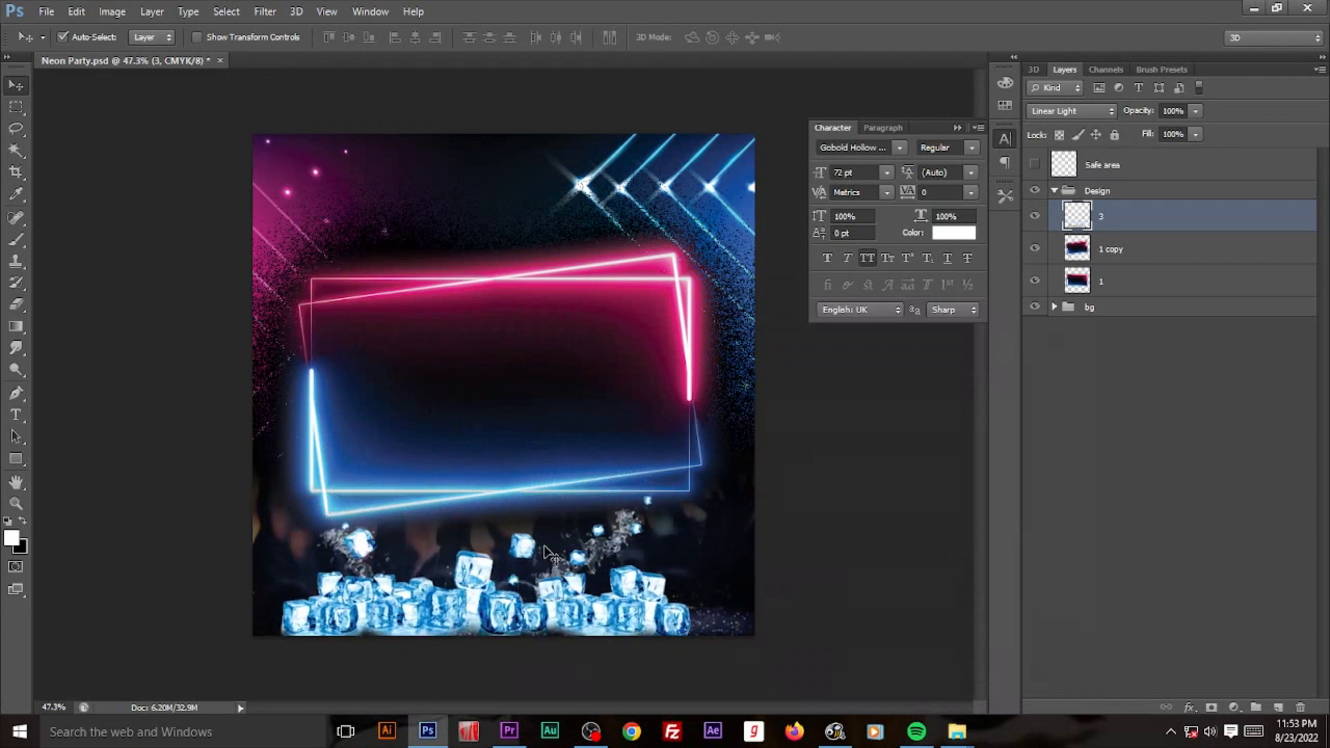
key("ctrl+t")
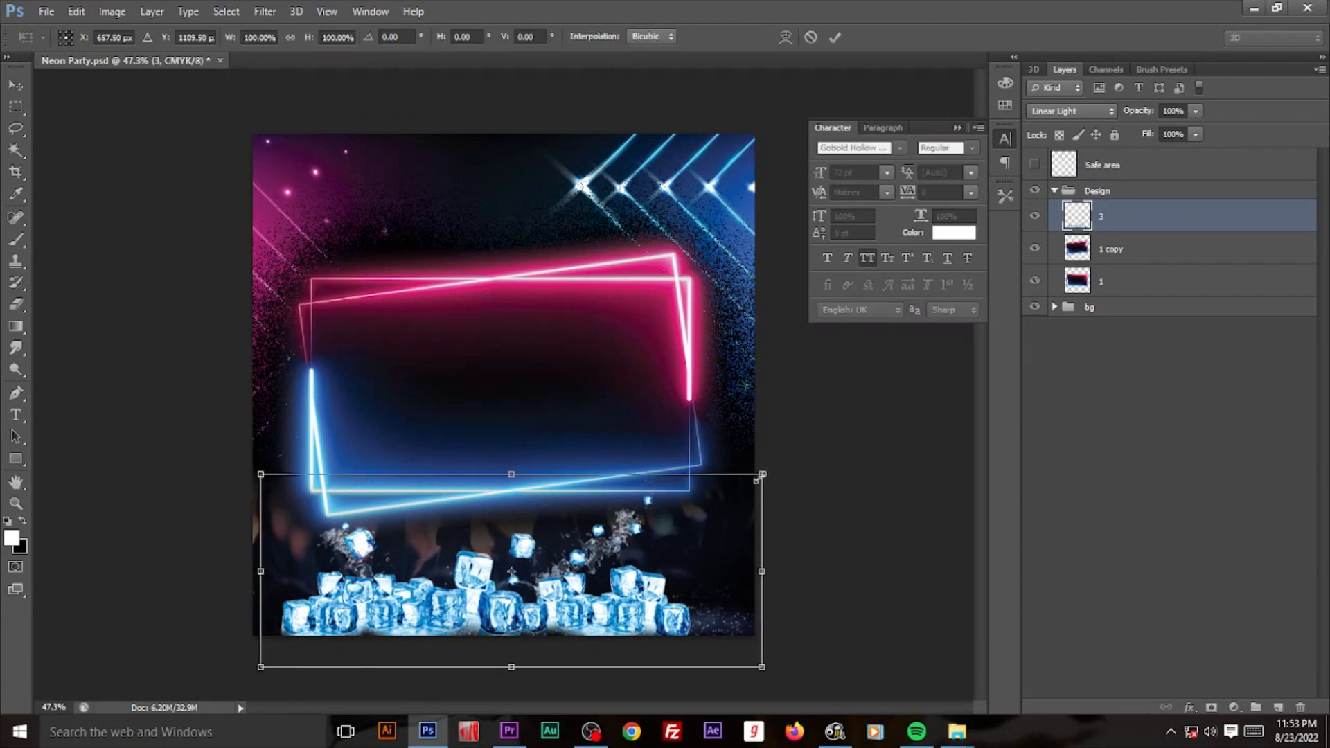
left_click_drag(761, 475, 792, 450)
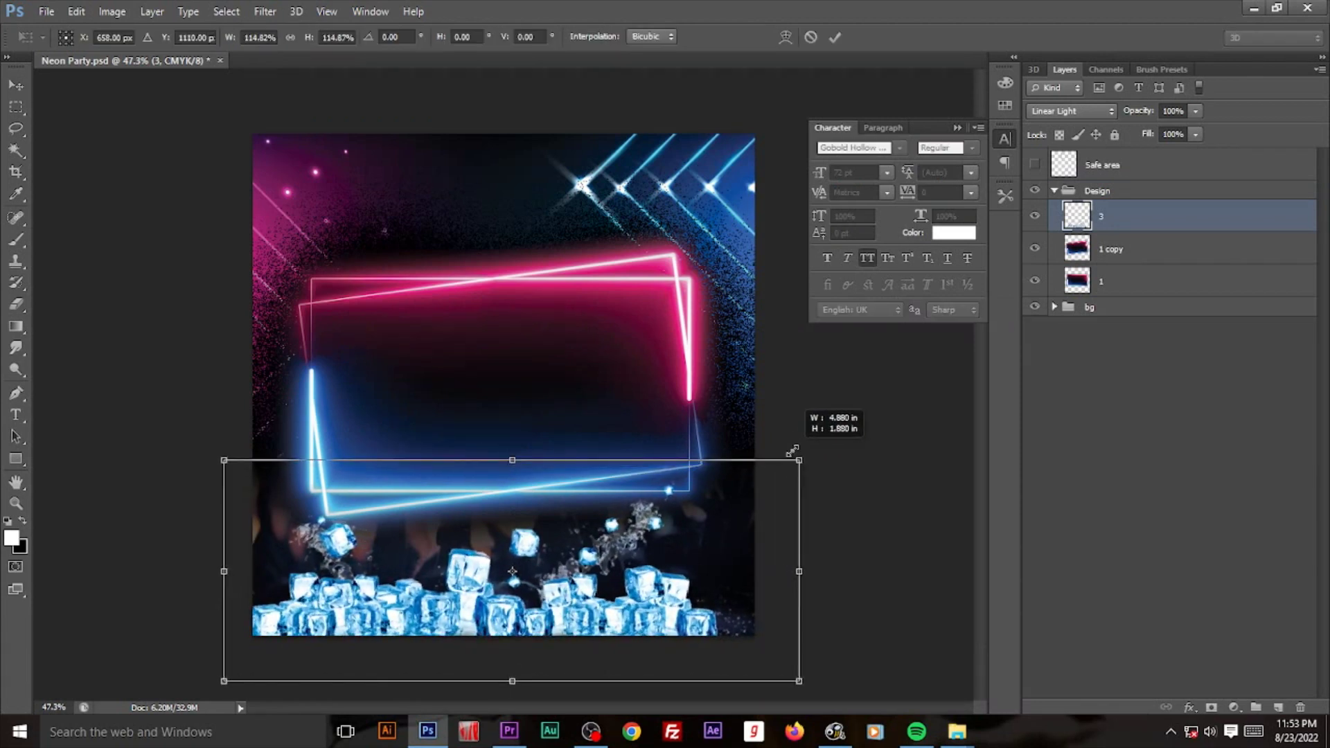
key("Return")
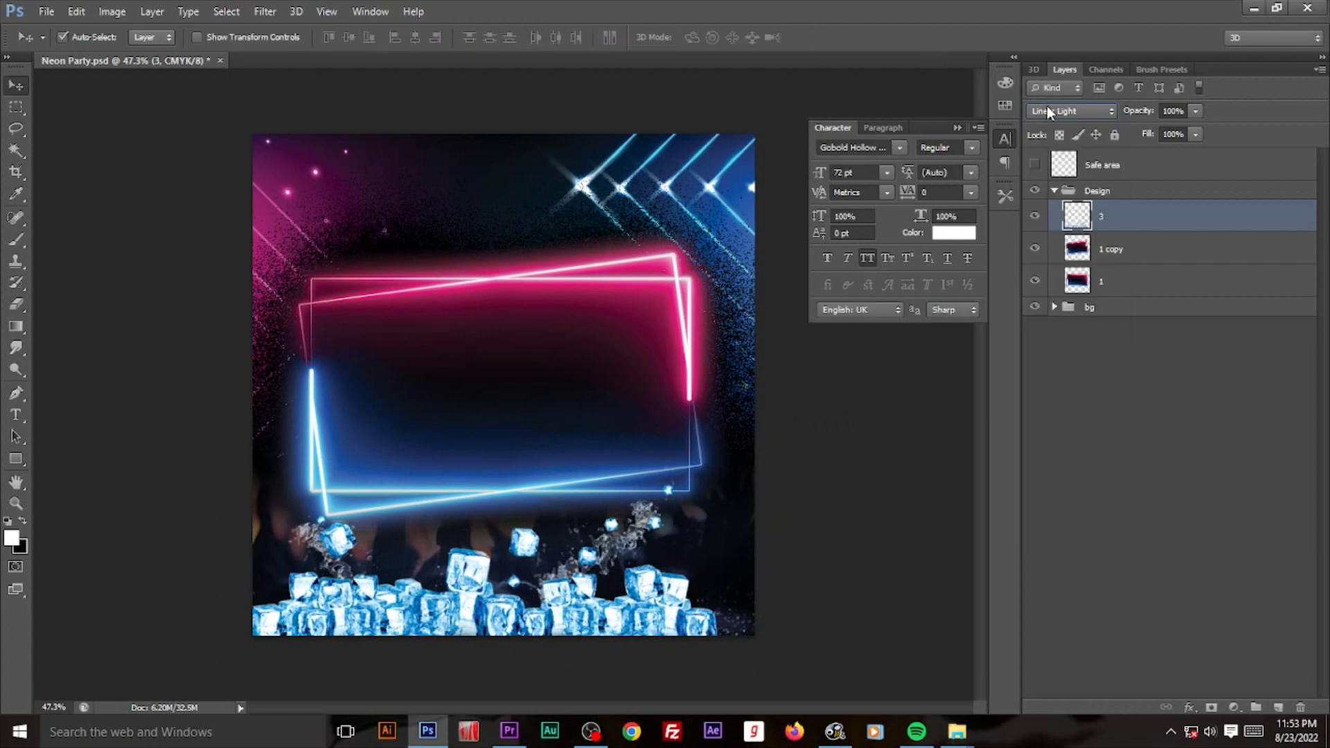
Step: Switch the ice cubes layer to Luminosity blending
scroll(1046, 111, "down", 1)
scroll(1045, 111, "down", 1)
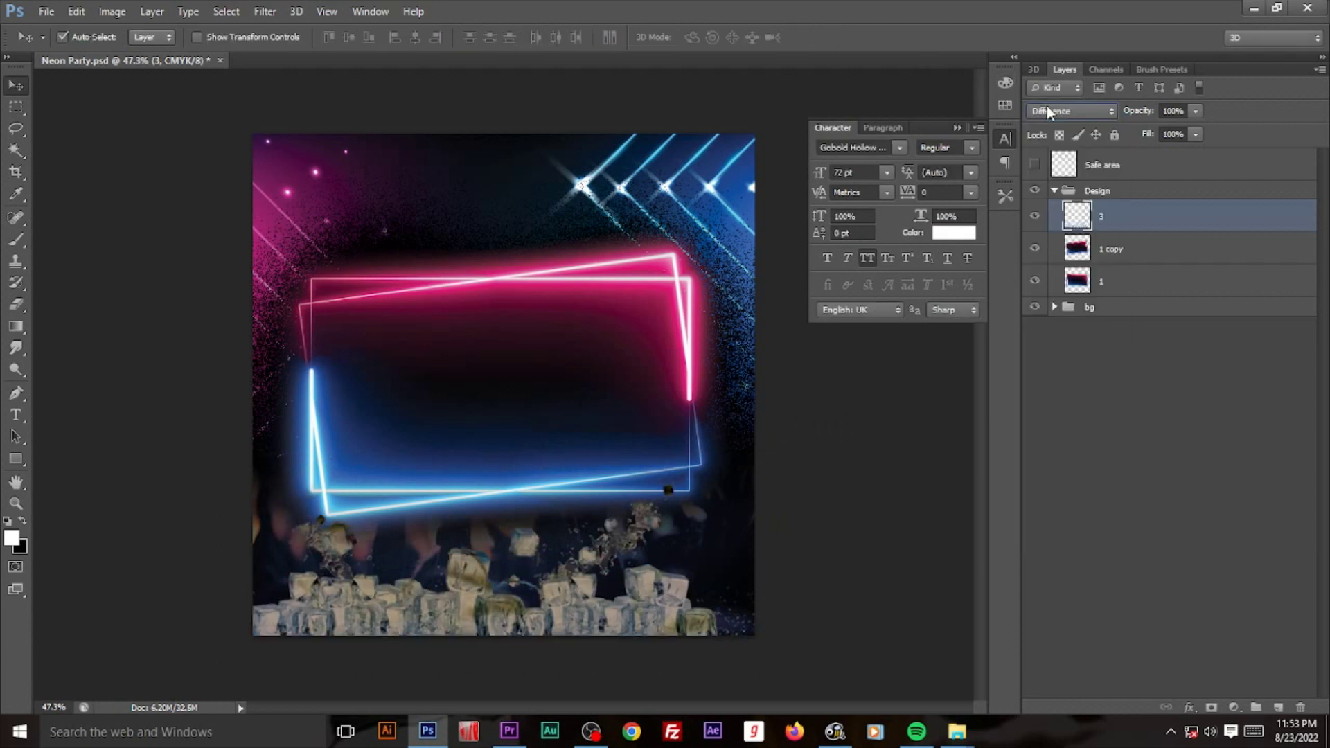
scroll(1046, 111, "down", 1)
scroll(1048, 112, "down", 1)
scroll(1048, 112, "down", 2)
scroll(1048, 112, "down", 1)
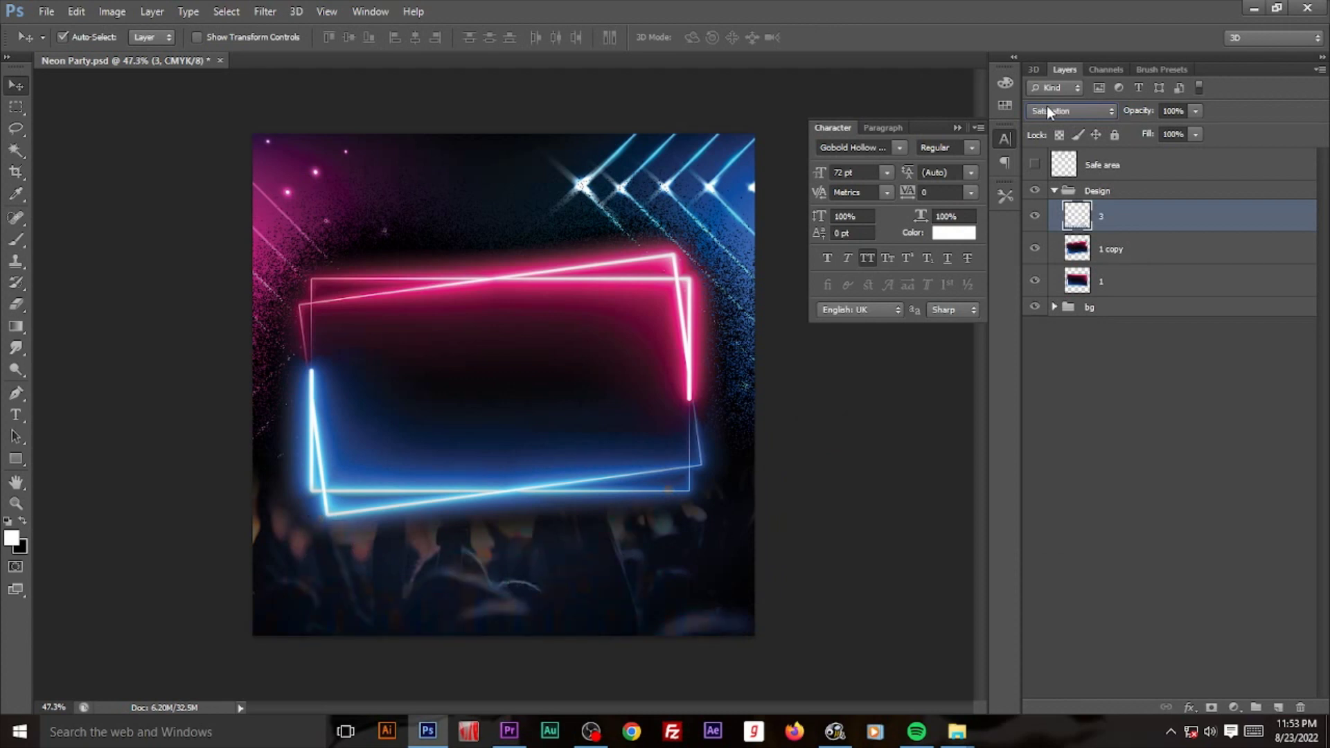
scroll(1047, 113, "down", 1)
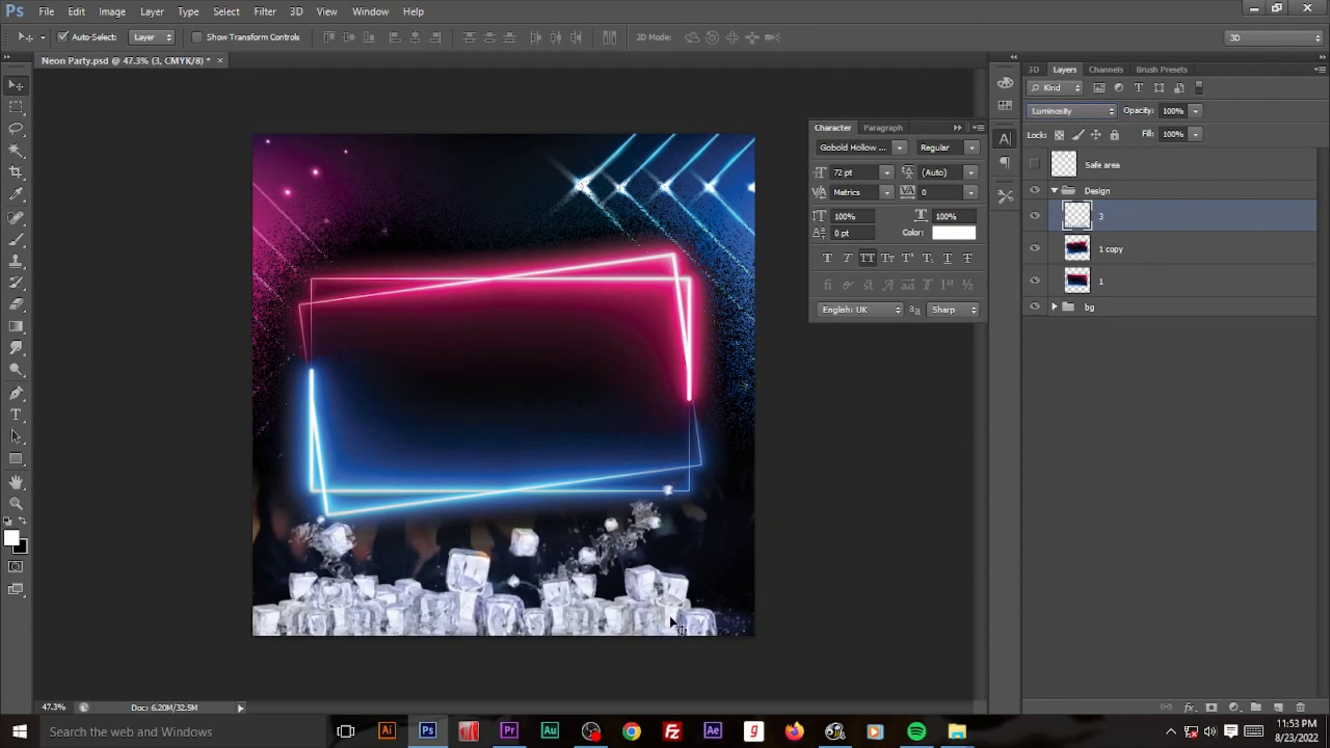
Step: Enlarge the ice cubes slightly more and nudge them up
key("ctrl+t")
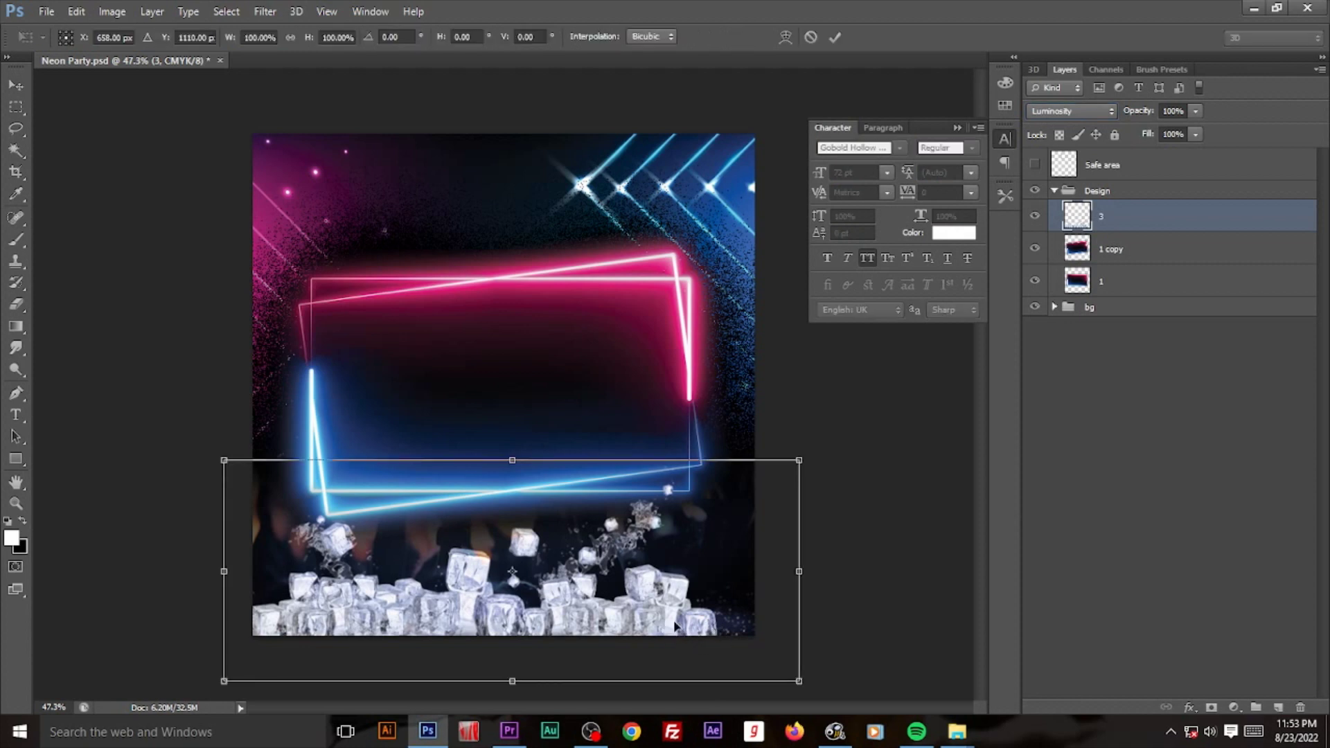
left_click_drag(798, 682, 851, 701)
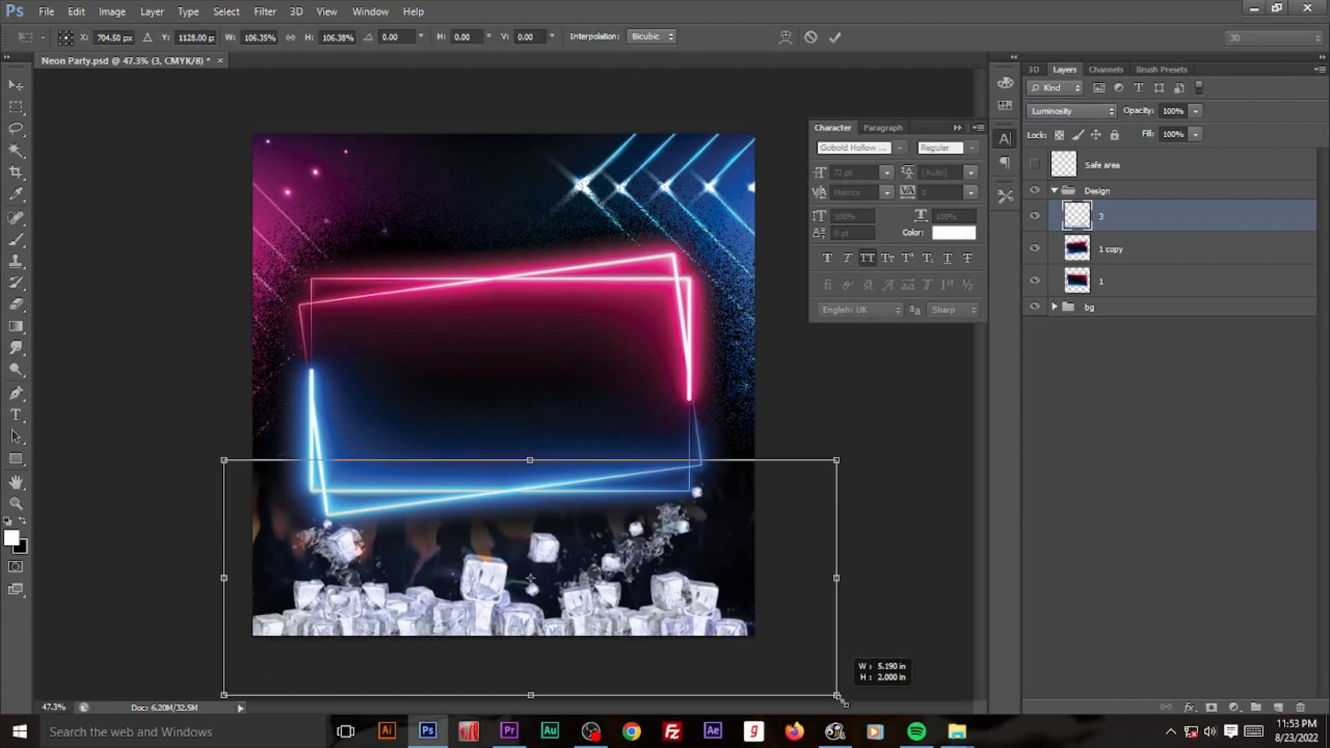
left_click_drag(720, 602, 720, 594)
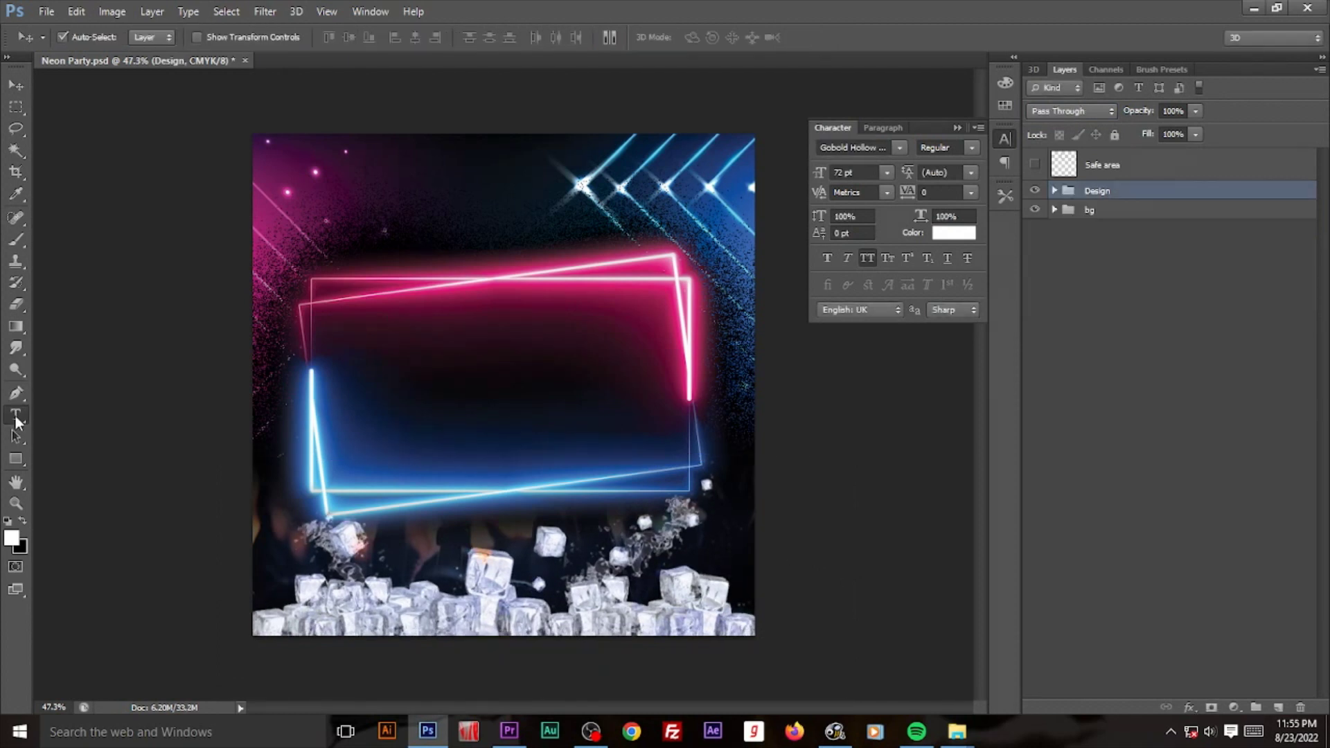
Step: Type the title 'NEON' and centre it inside the neon frame
left_click(16, 416)
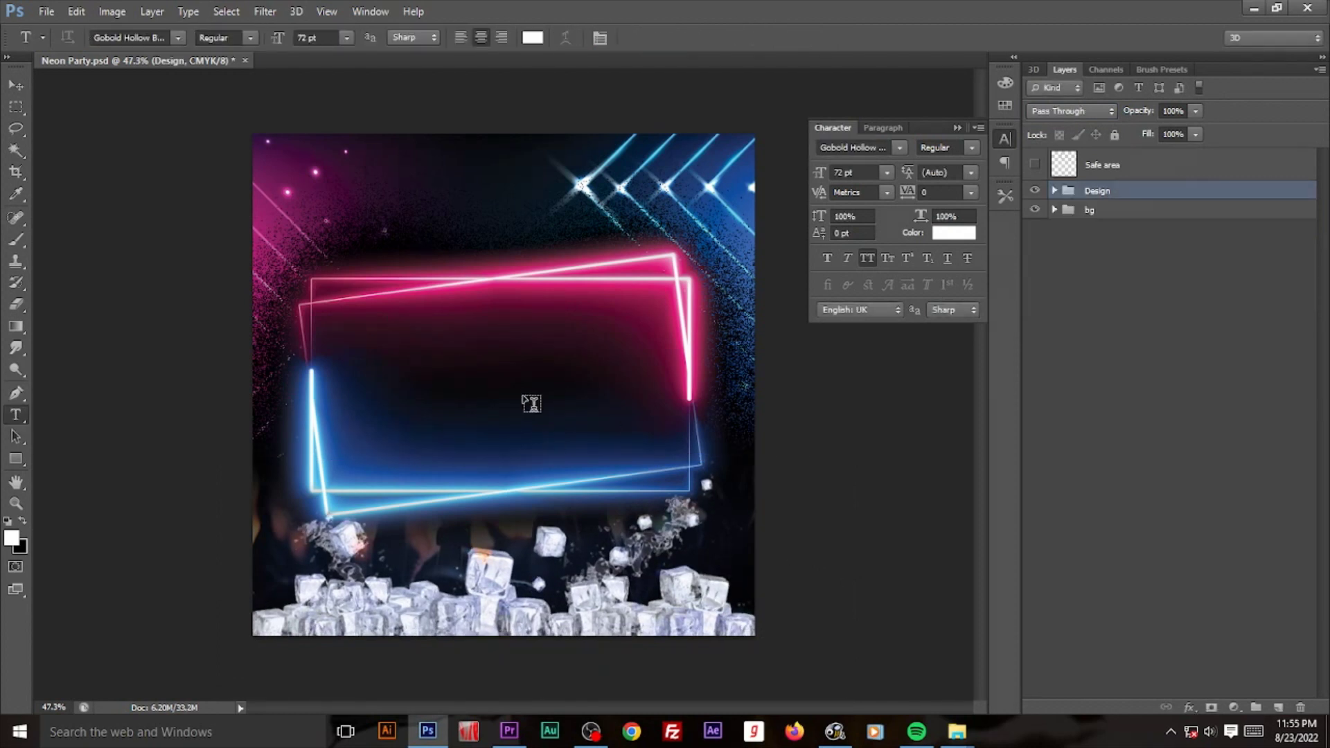
left_click(403, 409)
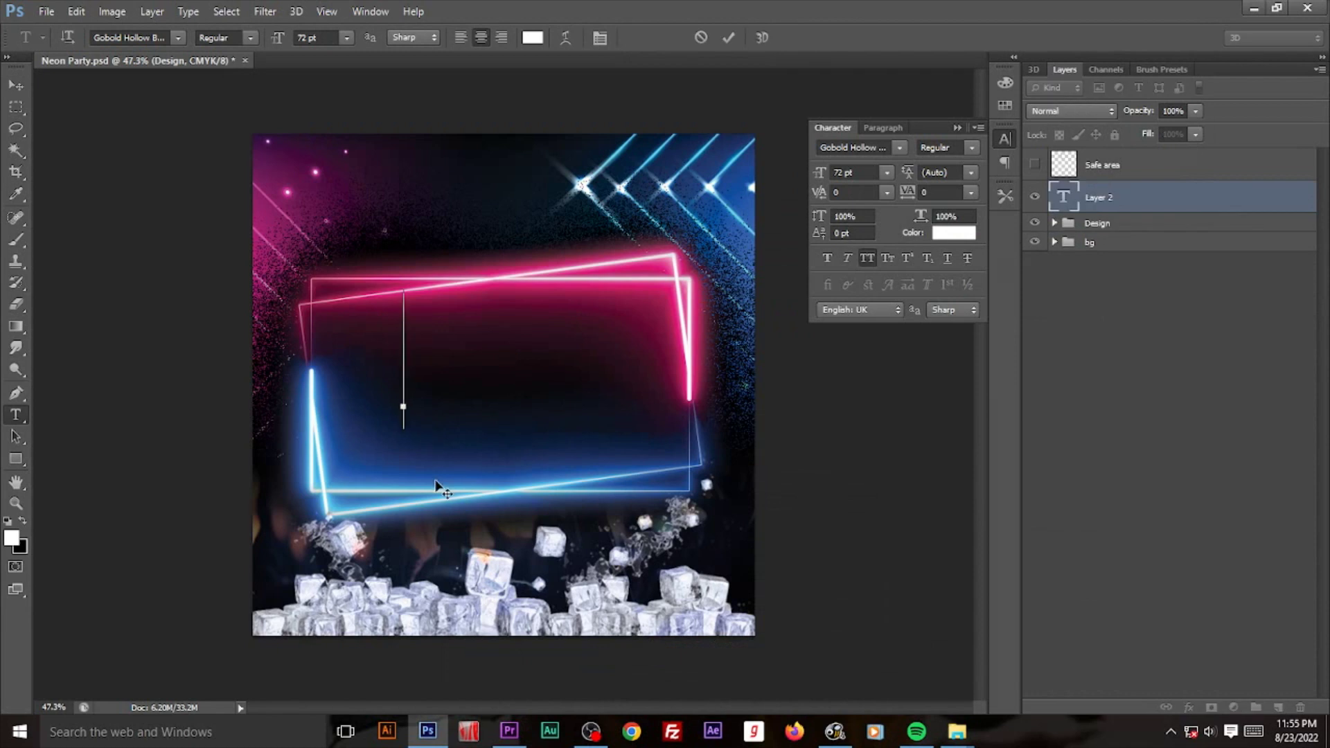
type("NEO")
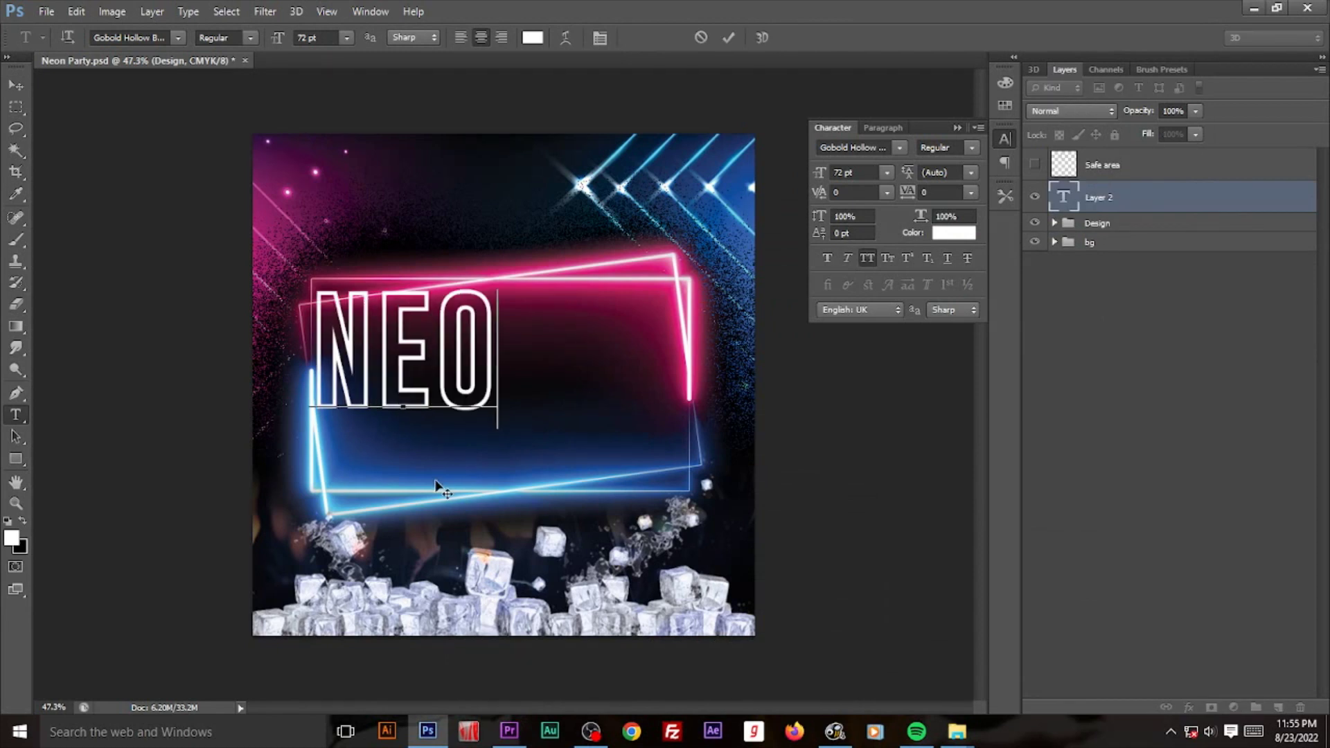
type("N")
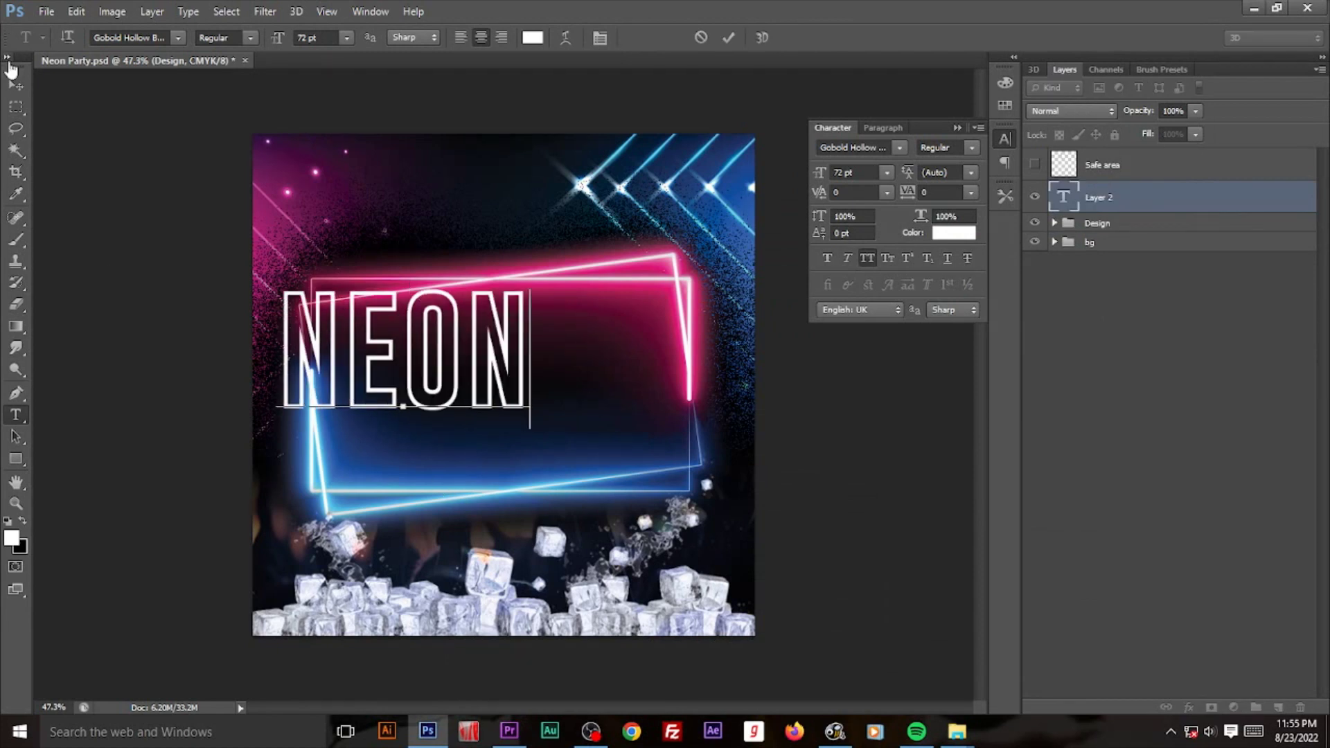
left_click(16, 85)
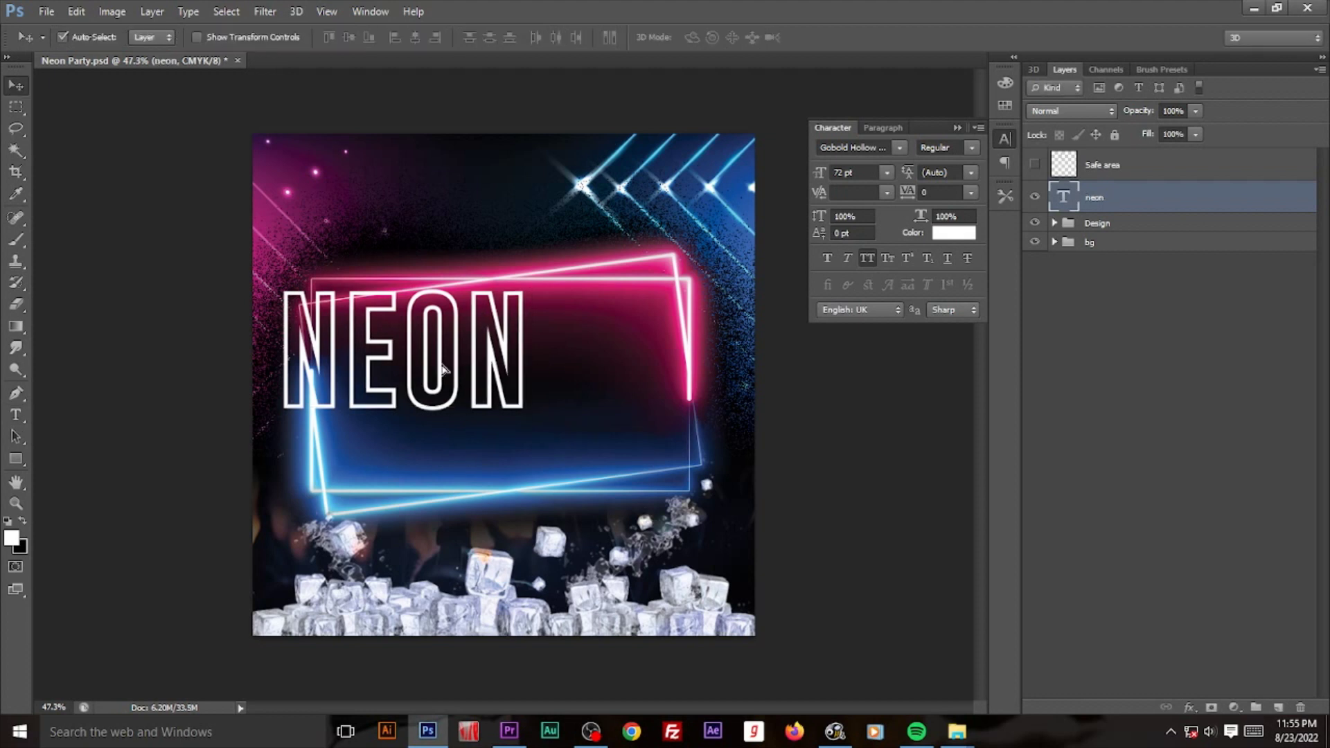
left_click_drag(454, 365, 534, 399)
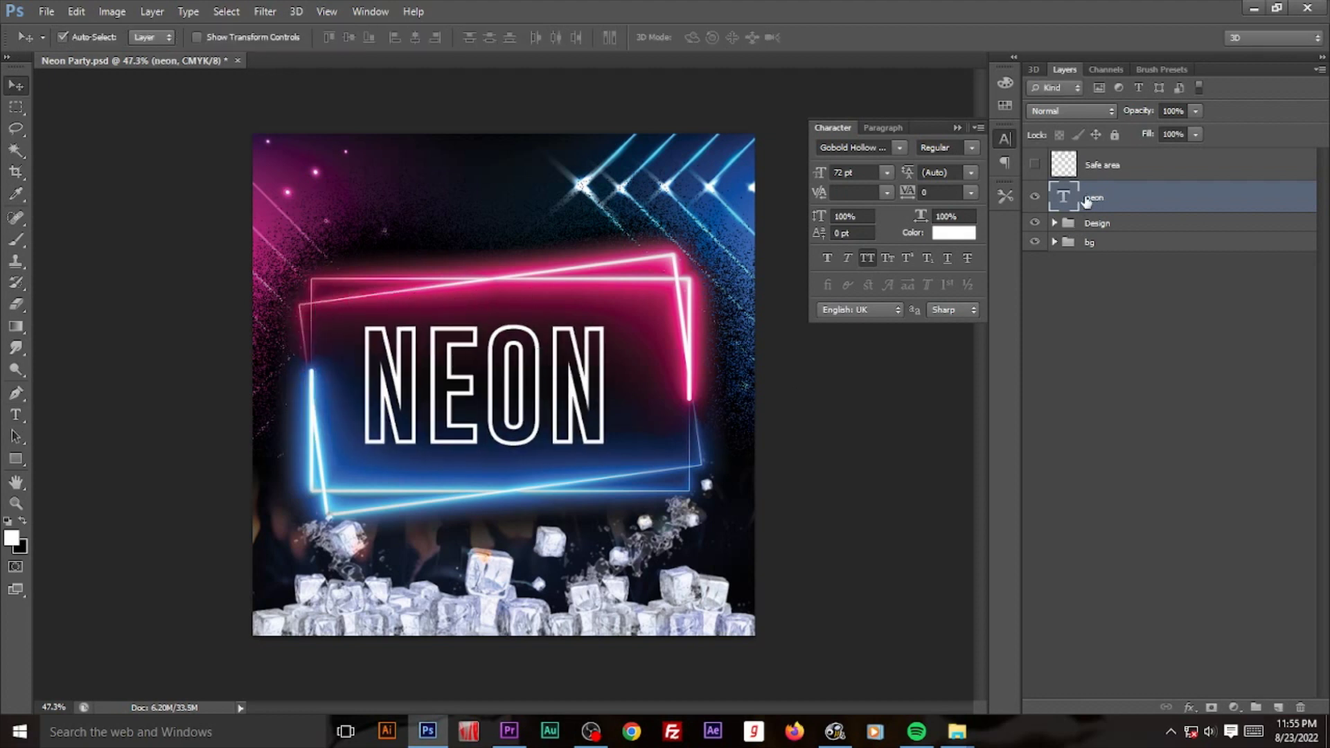
Step: Change the NEON title's font to Gobold Hollow Bold
double_click(1064, 198)
left_click(147, 36)
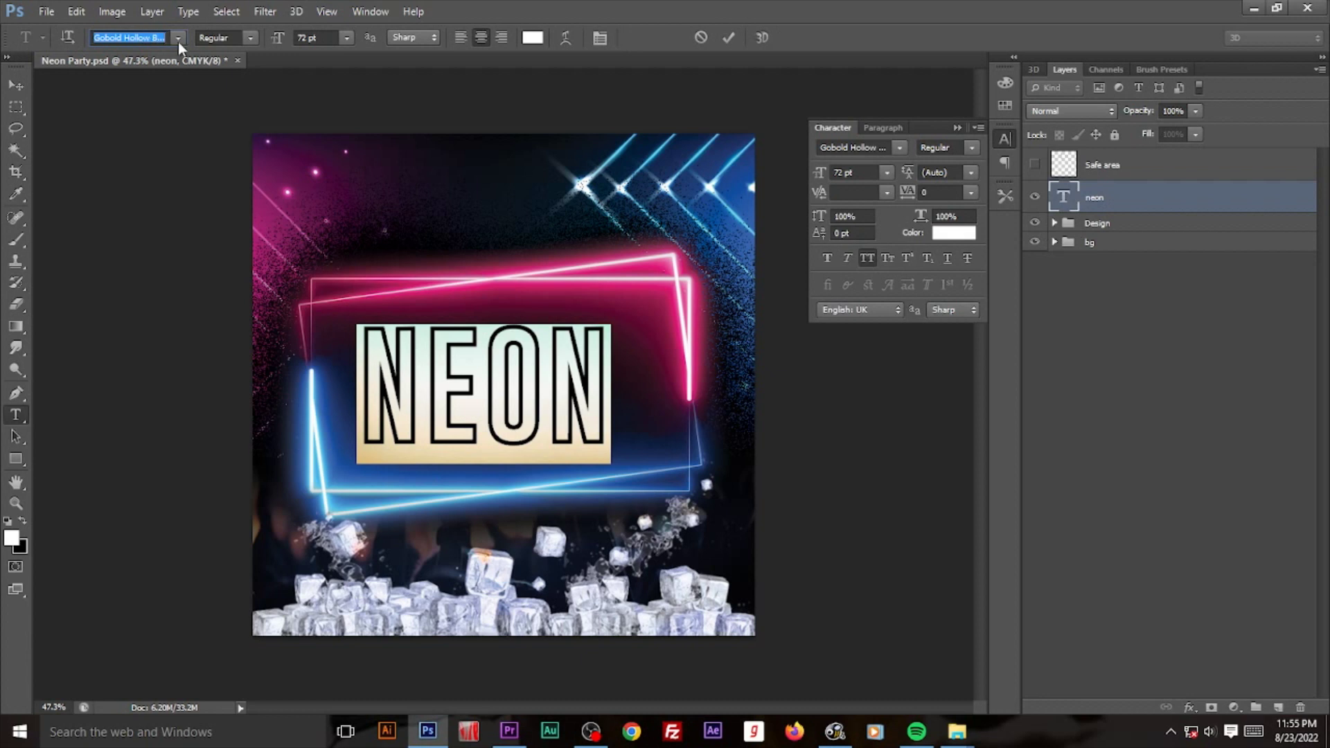
left_click(179, 43)
scroll(136, 174, "up", 2)
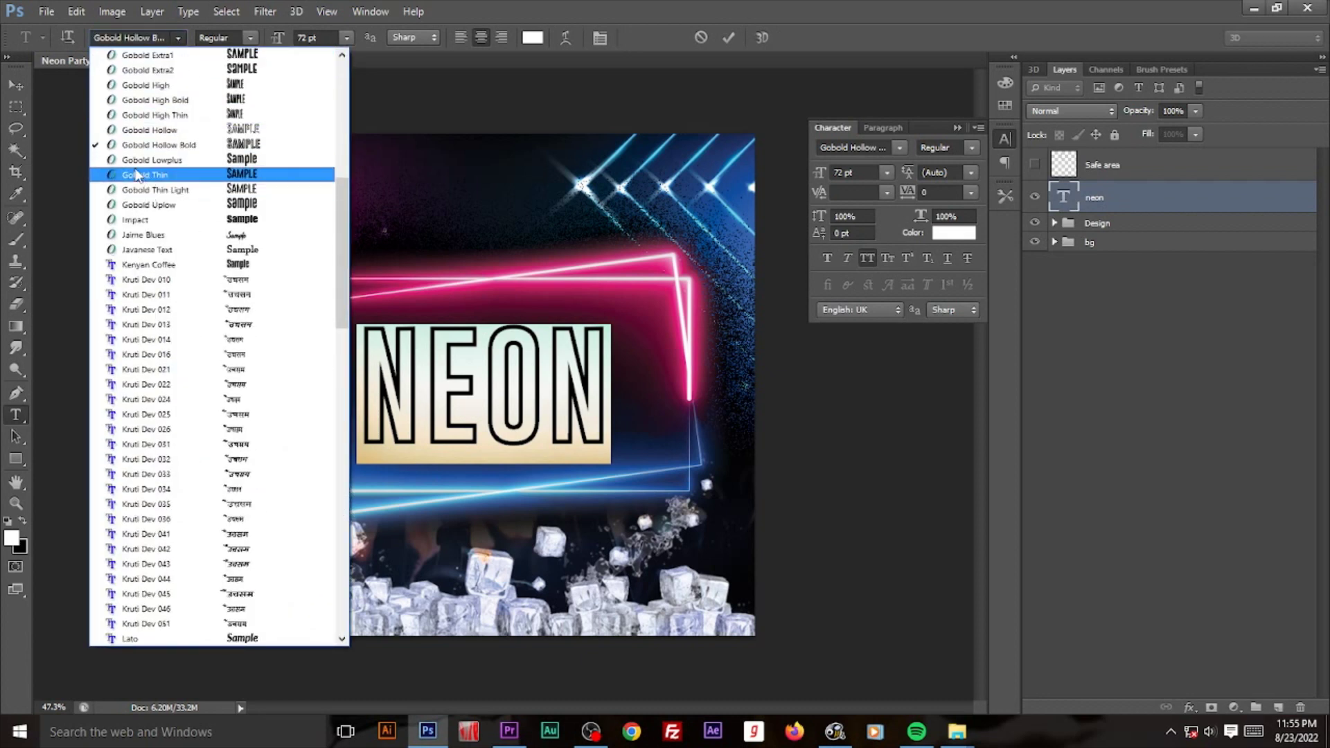
left_click(263, 131)
left_click(178, 38)
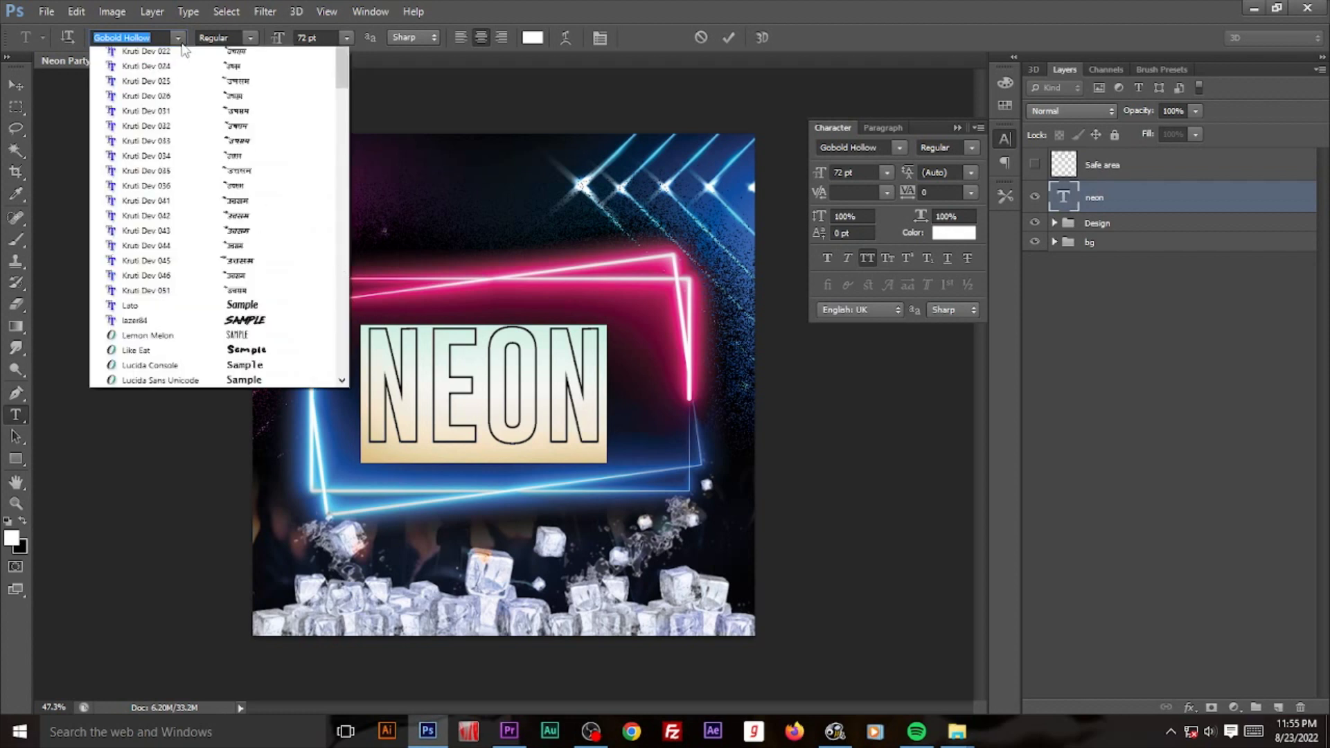
scroll(185, 132, "up", 1)
scroll(184, 131, "up", 1)
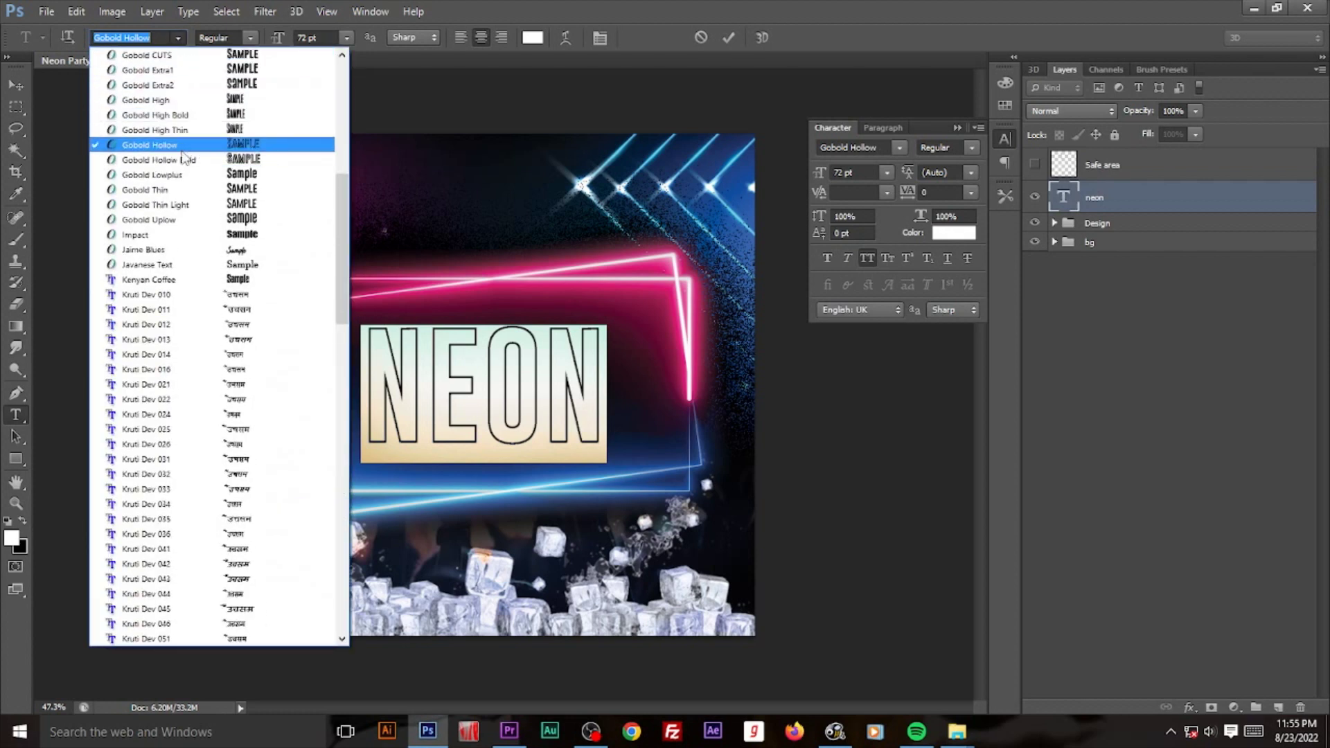
left_click(185, 160)
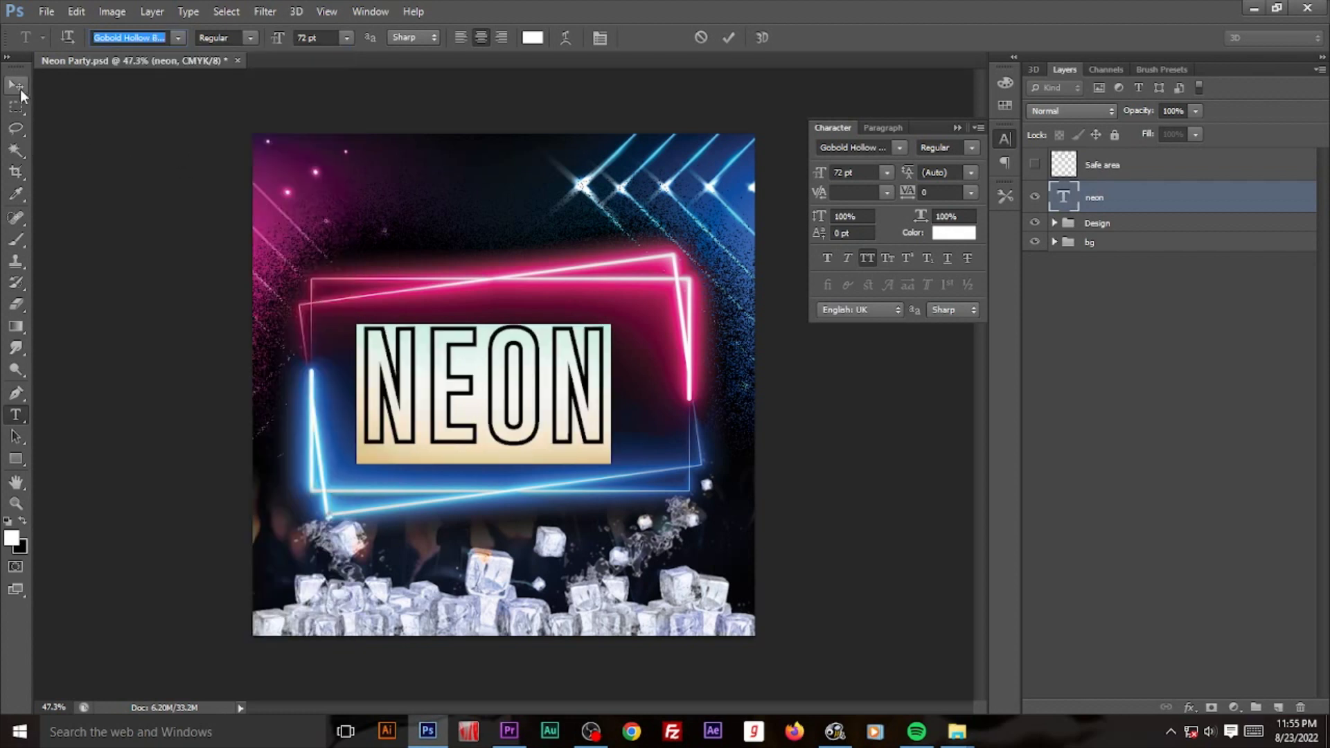
left_click(17, 85)
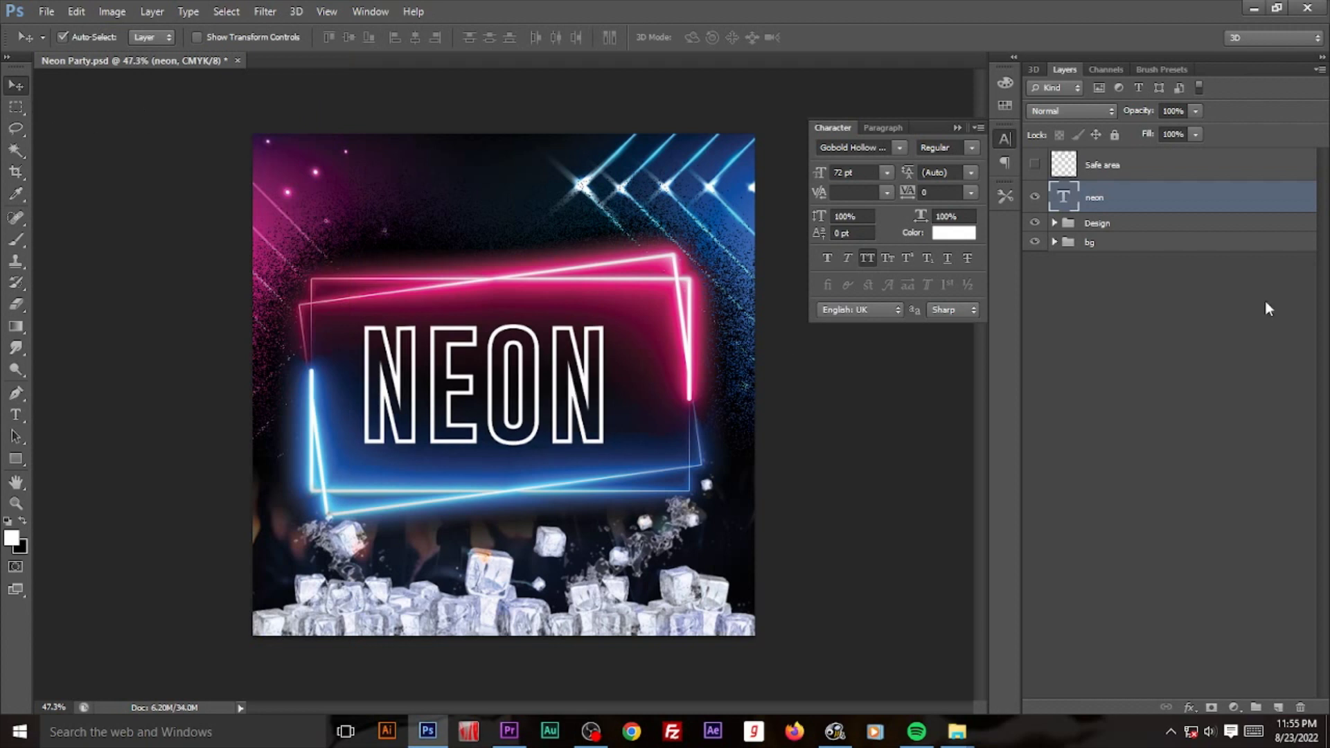
Step: Align NEON horizontally centred with the bg group
left_click(1130, 247, "ctrl")
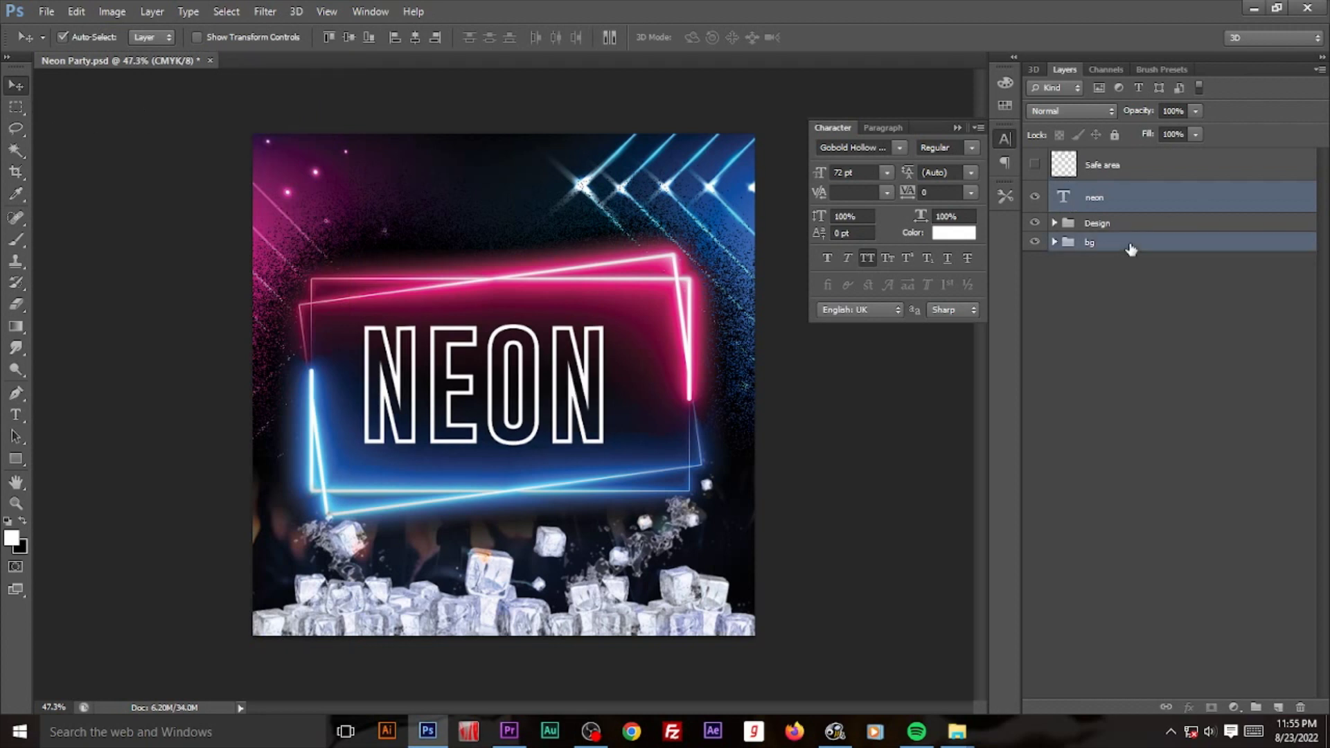
left_click(349, 37)
left_click(415, 37)
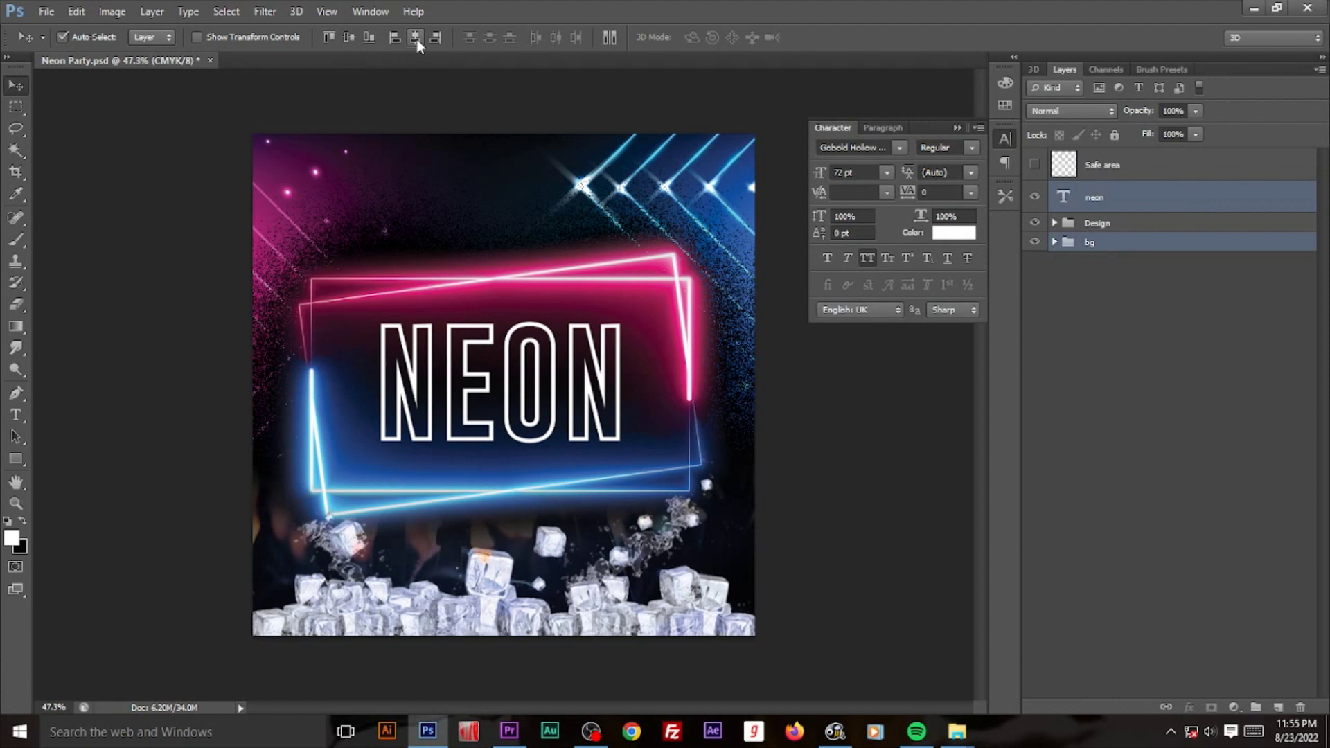
left_click(835, 475)
left_click(609, 389)
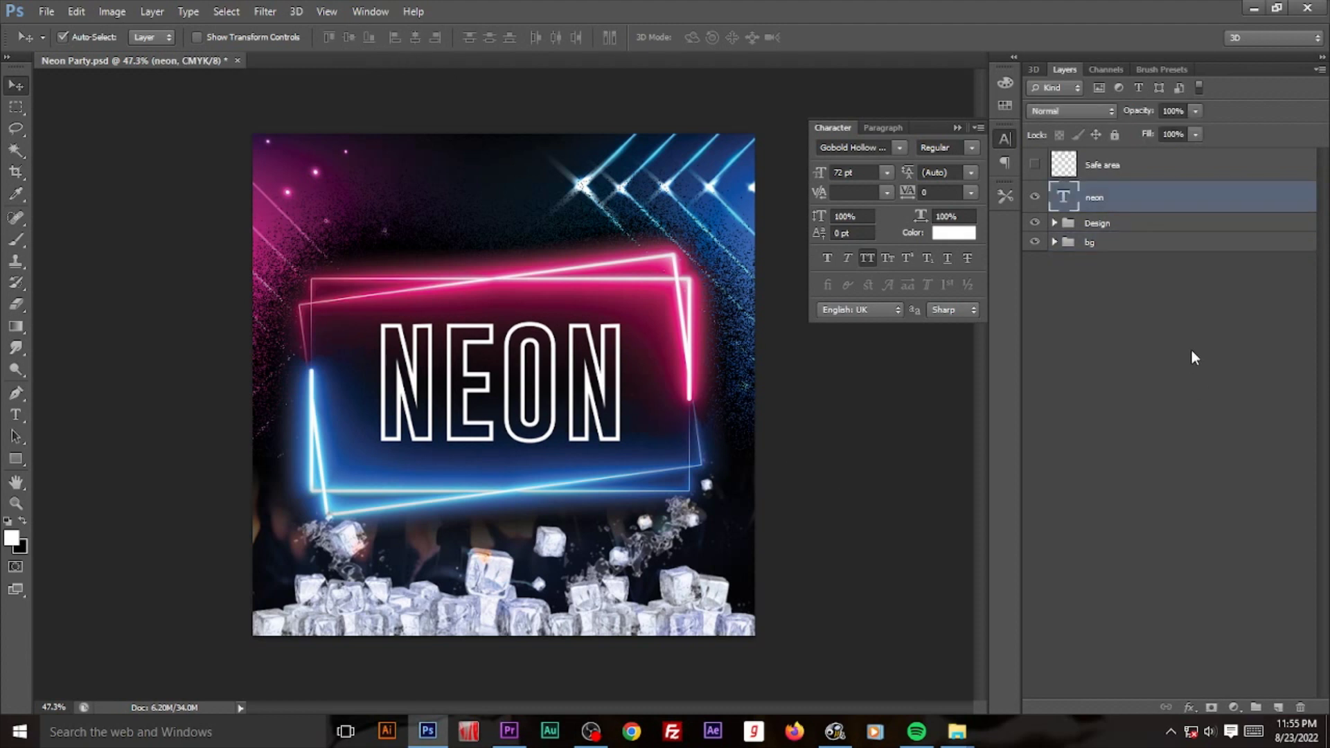
Step: Add a Drop Shadow to NEON with distance 0 and a bright pink sampled from the frame
left_click(1190, 708)
left_click(1233, 693)
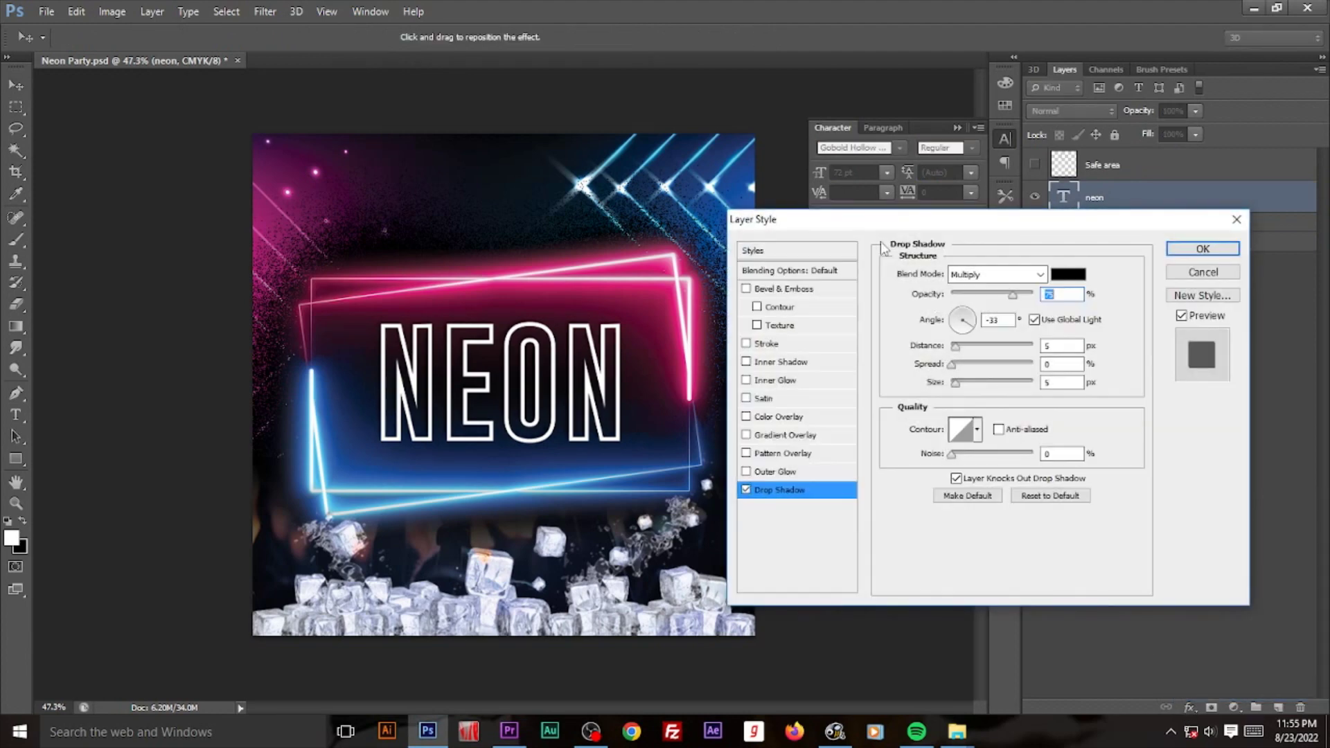
left_click_drag(957, 348, 950, 348)
left_click(1077, 276)
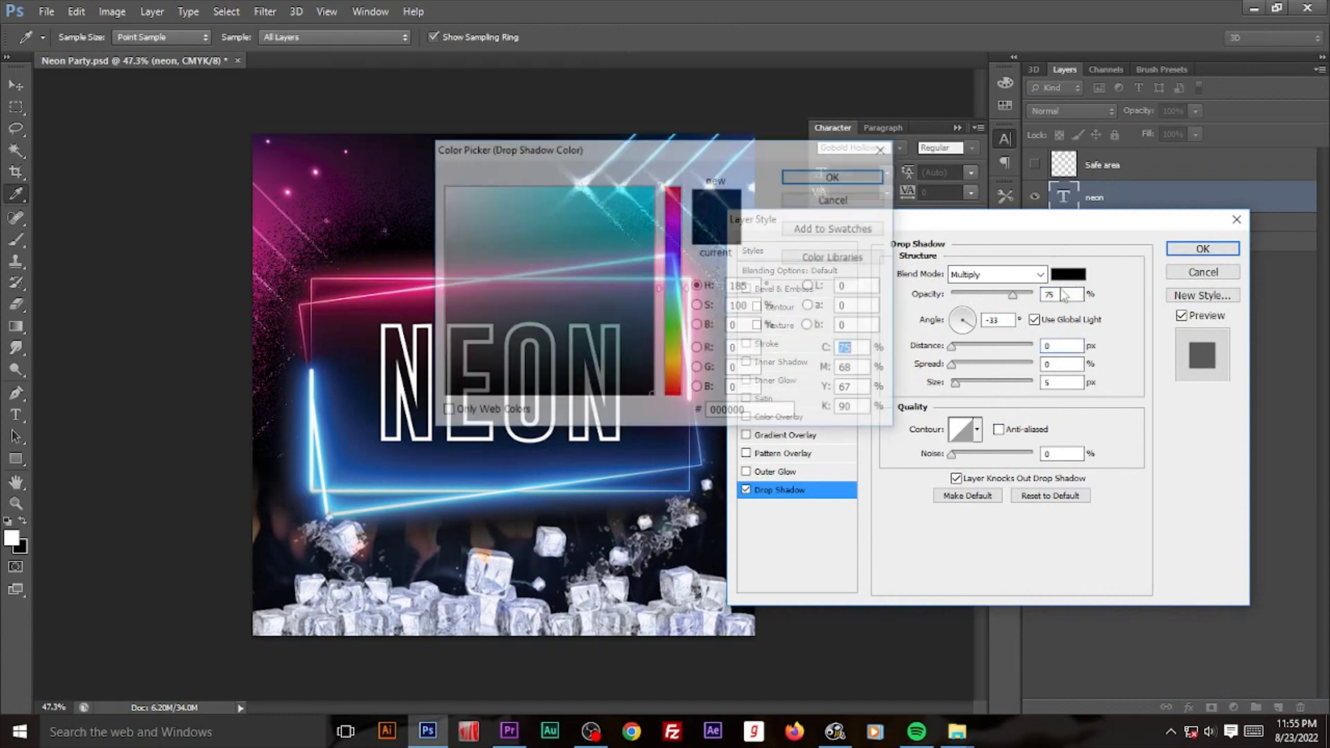
left_click(387, 277)
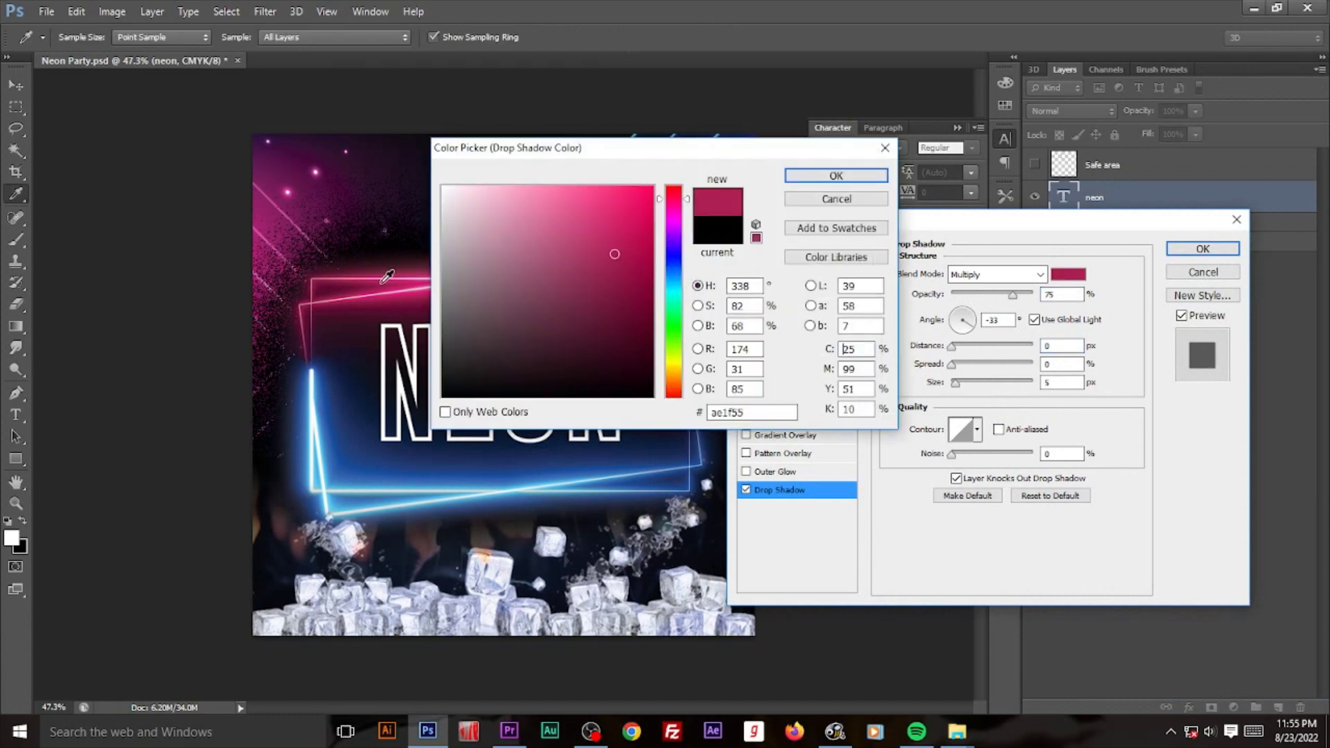
left_click_drag(640, 214, 653, 190)
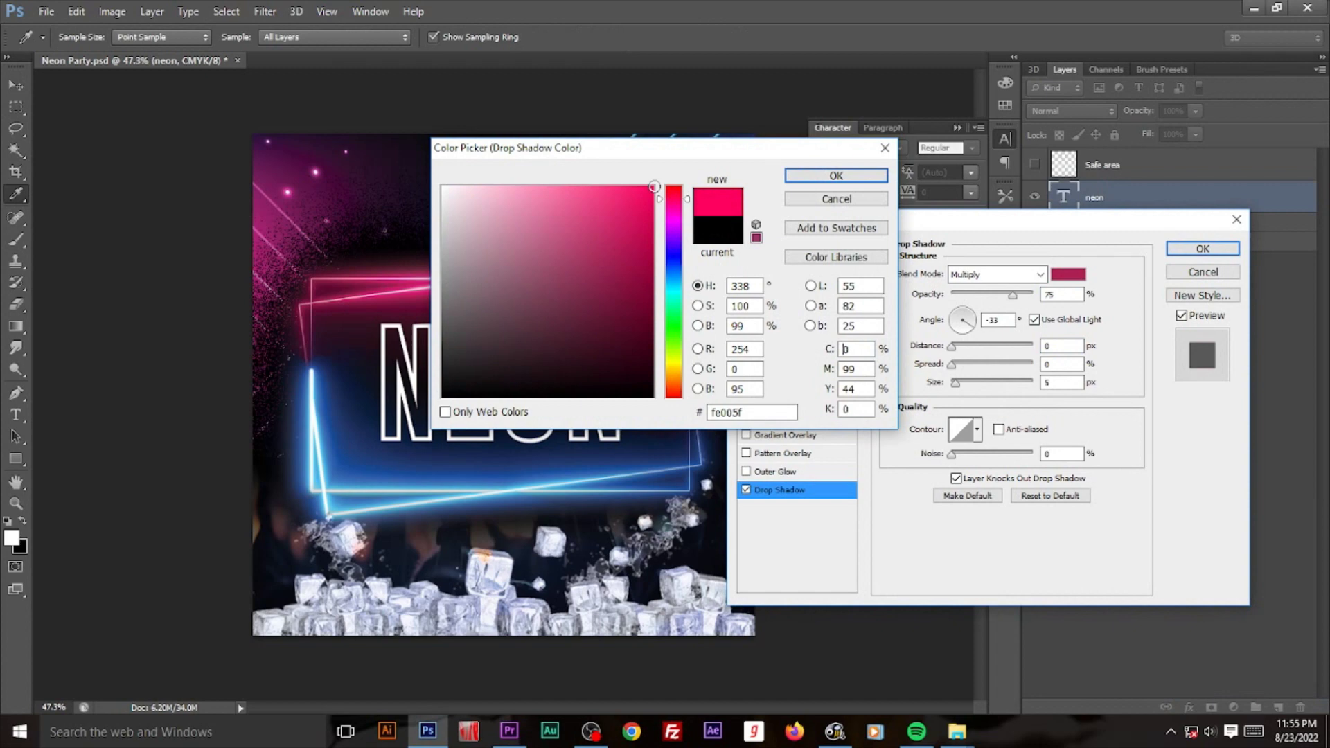
left_click(836, 176)
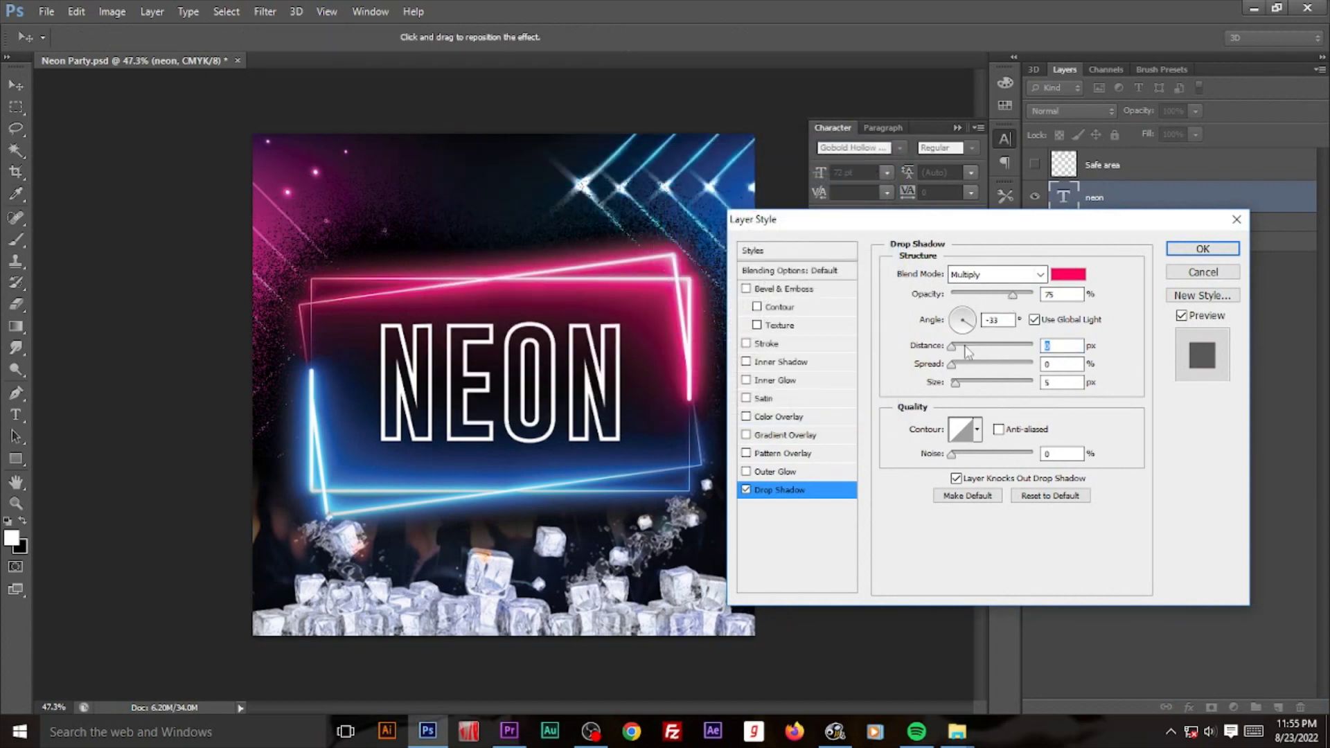
Step: Set the shadow to Linear Light with spread 16 and size 27, and apply it
left_click(993, 274)
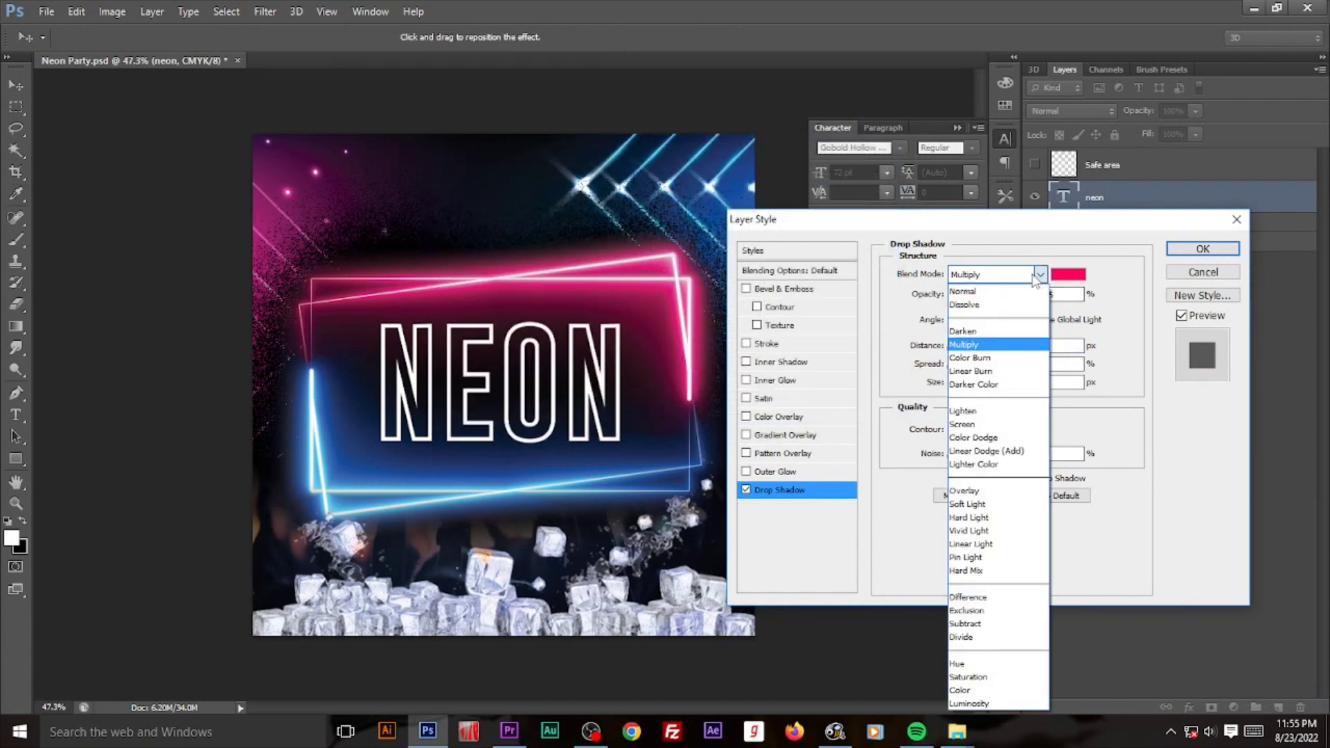
left_click(983, 285)
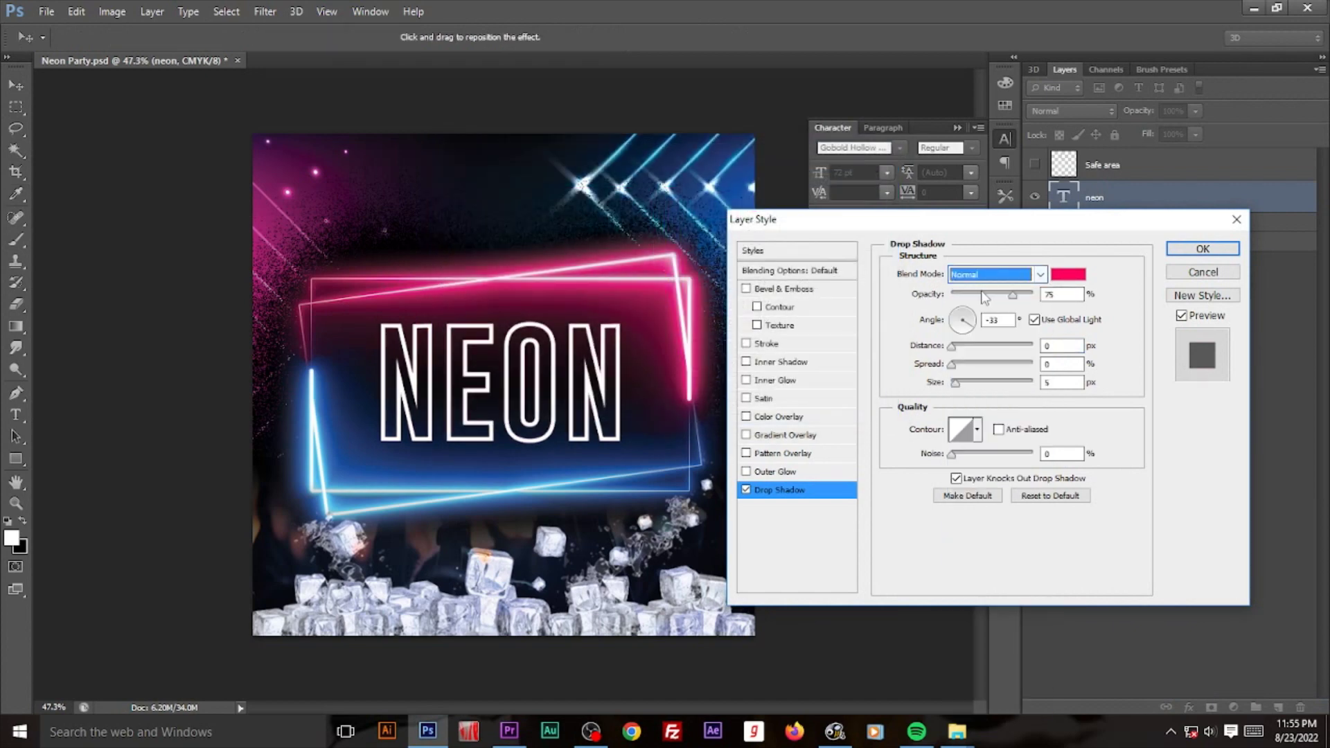
left_click(950, 347)
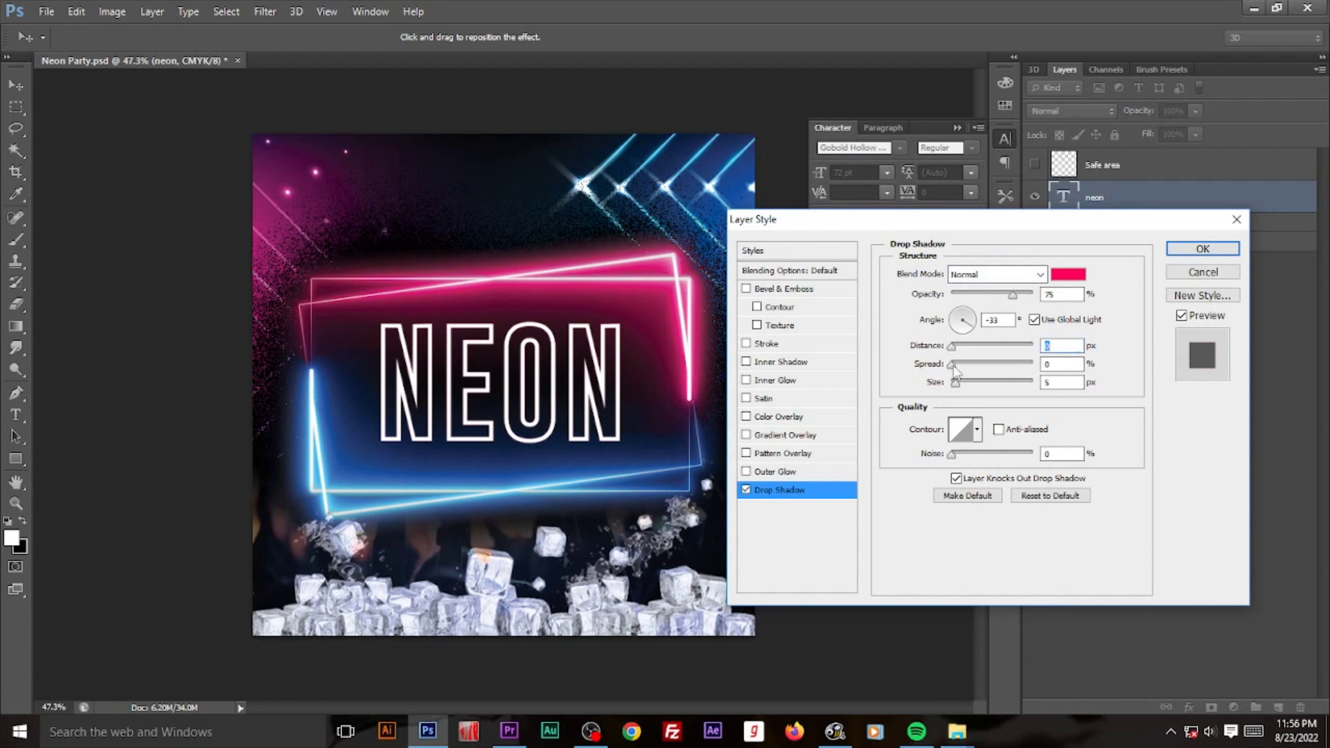
mouse_move(952, 364)
left_mouse_down()
mouse_move(966, 383)
mouse_move(965, 367)
left_mouse_up()
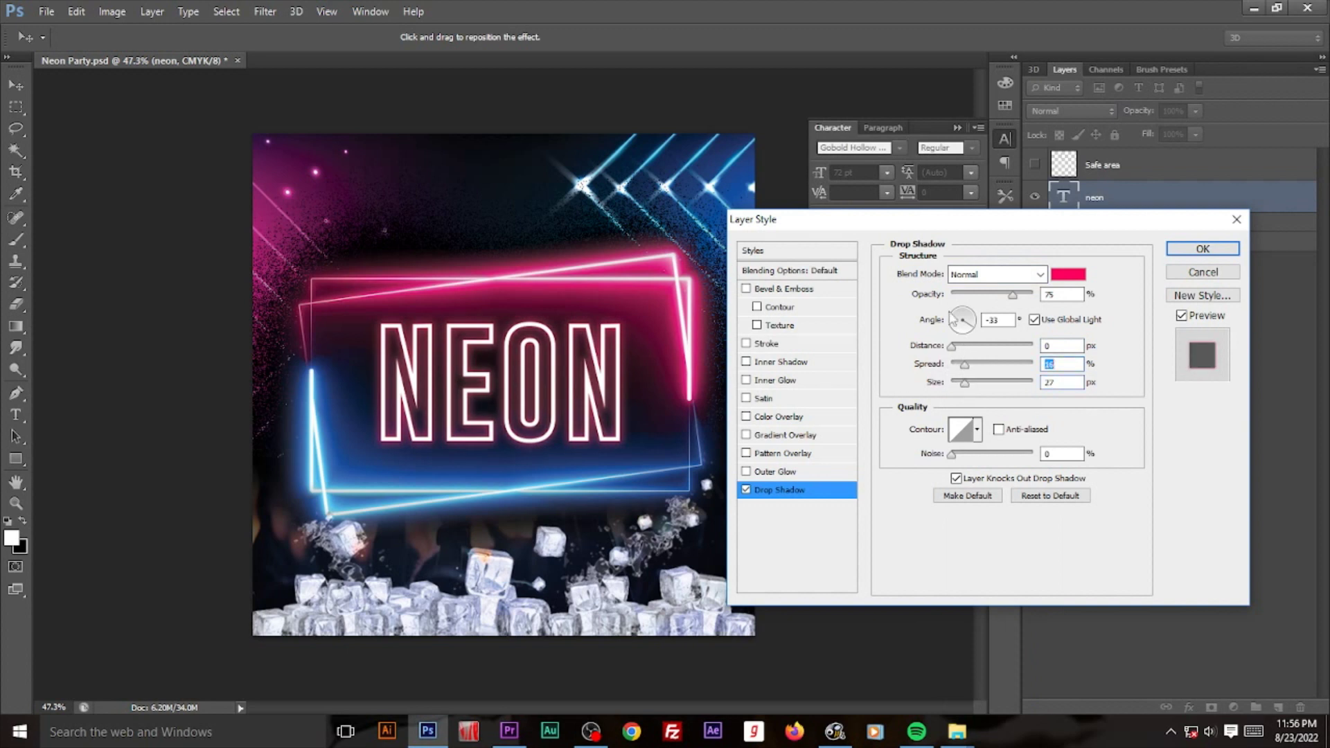
left_click(992, 280)
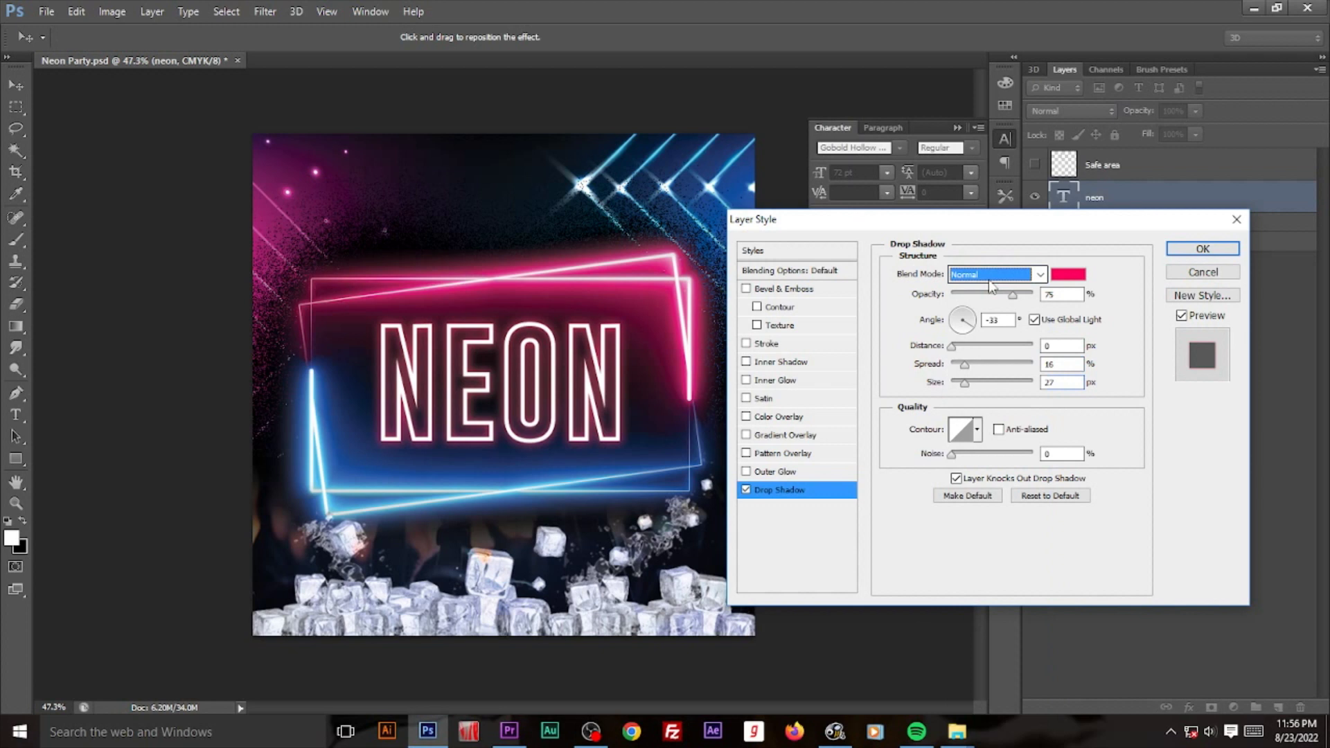
scroll(990, 285, "down", 1)
scroll(991, 286, "down", 1)
scroll(990, 286, "down", 1)
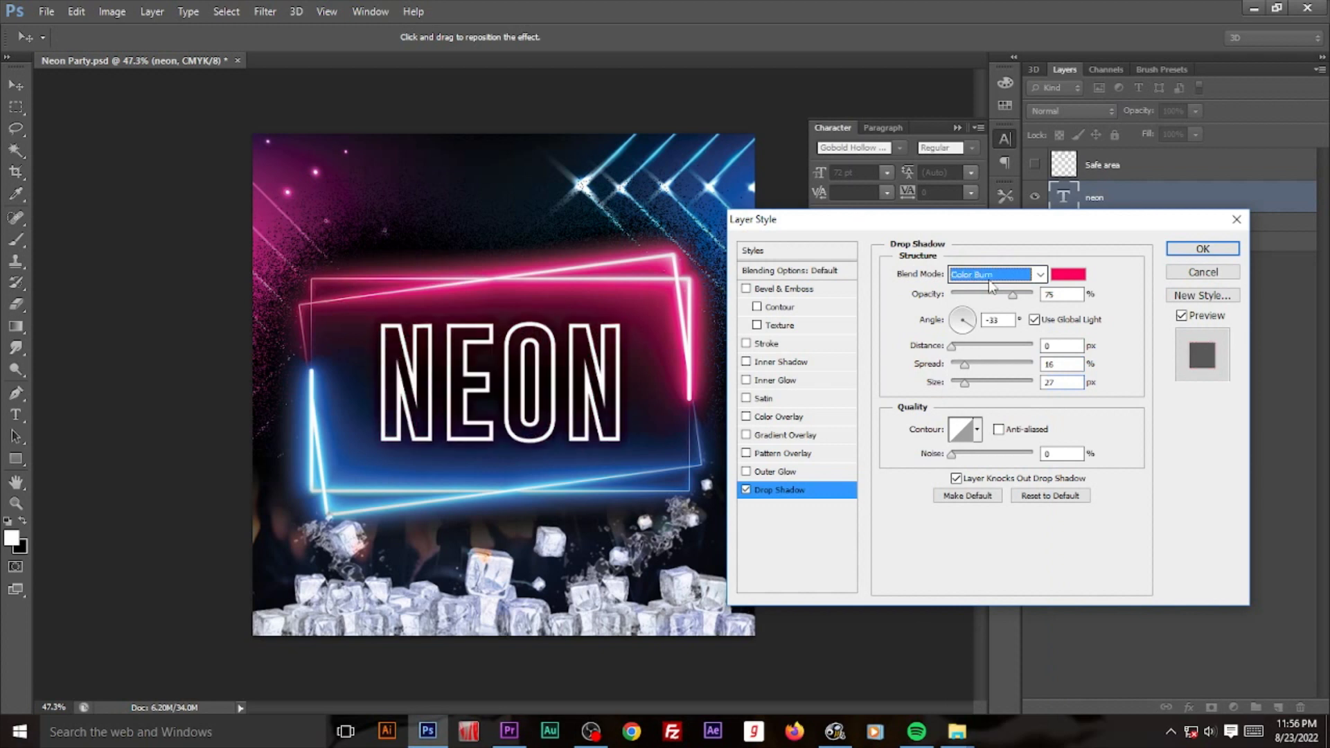
scroll(990, 285, "down", 1)
scroll(990, 285, "down", 1)
scroll(991, 286, "down", 1)
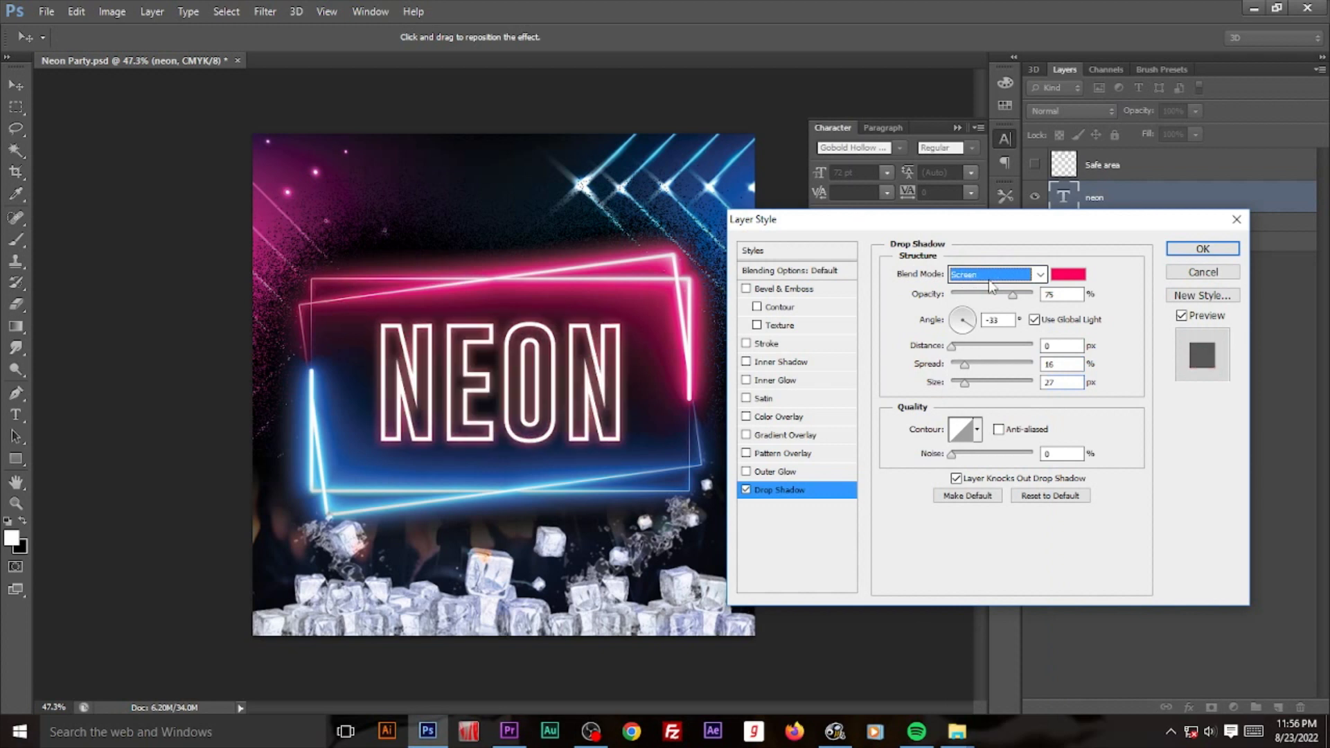
scroll(991, 286, "down", 1)
scroll(991, 286, "down", 1)
scroll(990, 285, "down", 1)
scroll(991, 285, "down", 2)
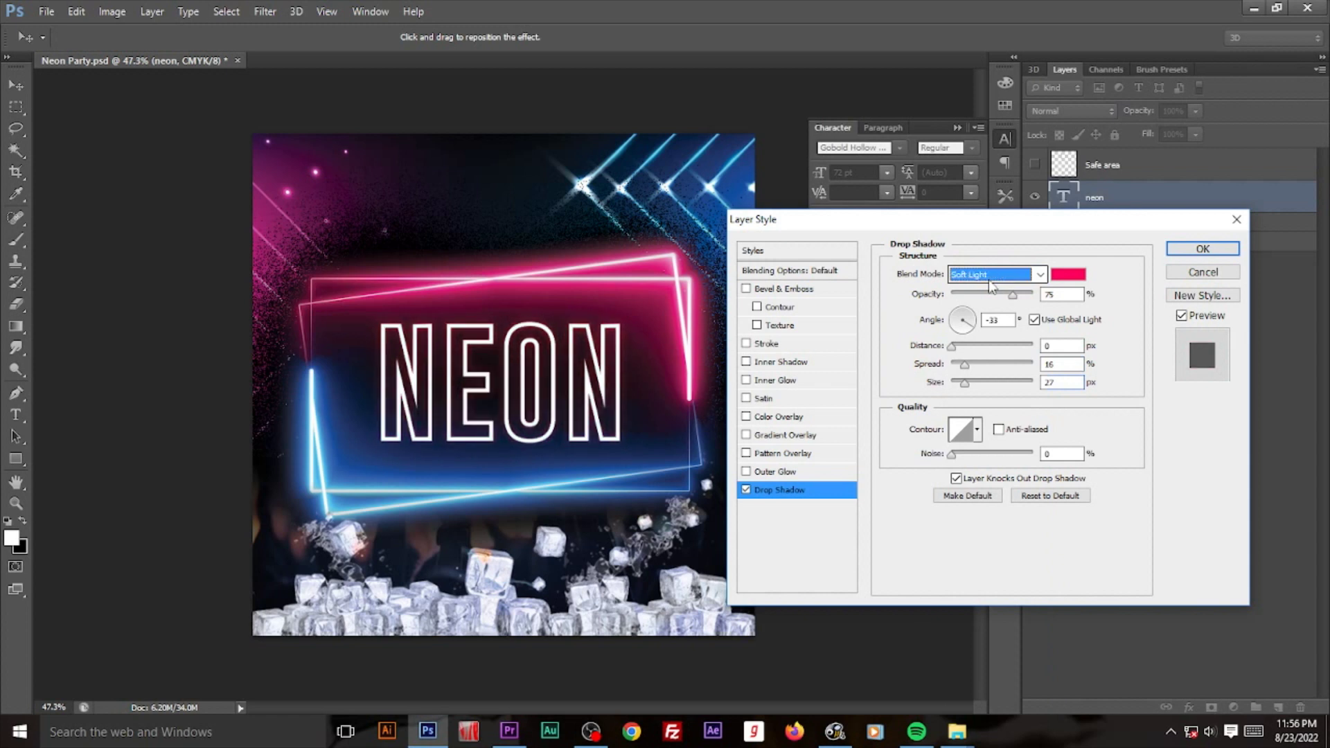
scroll(990, 285, "down", 1)
scroll(990, 285, "down", 1)
scroll(990, 286, "down", 1)
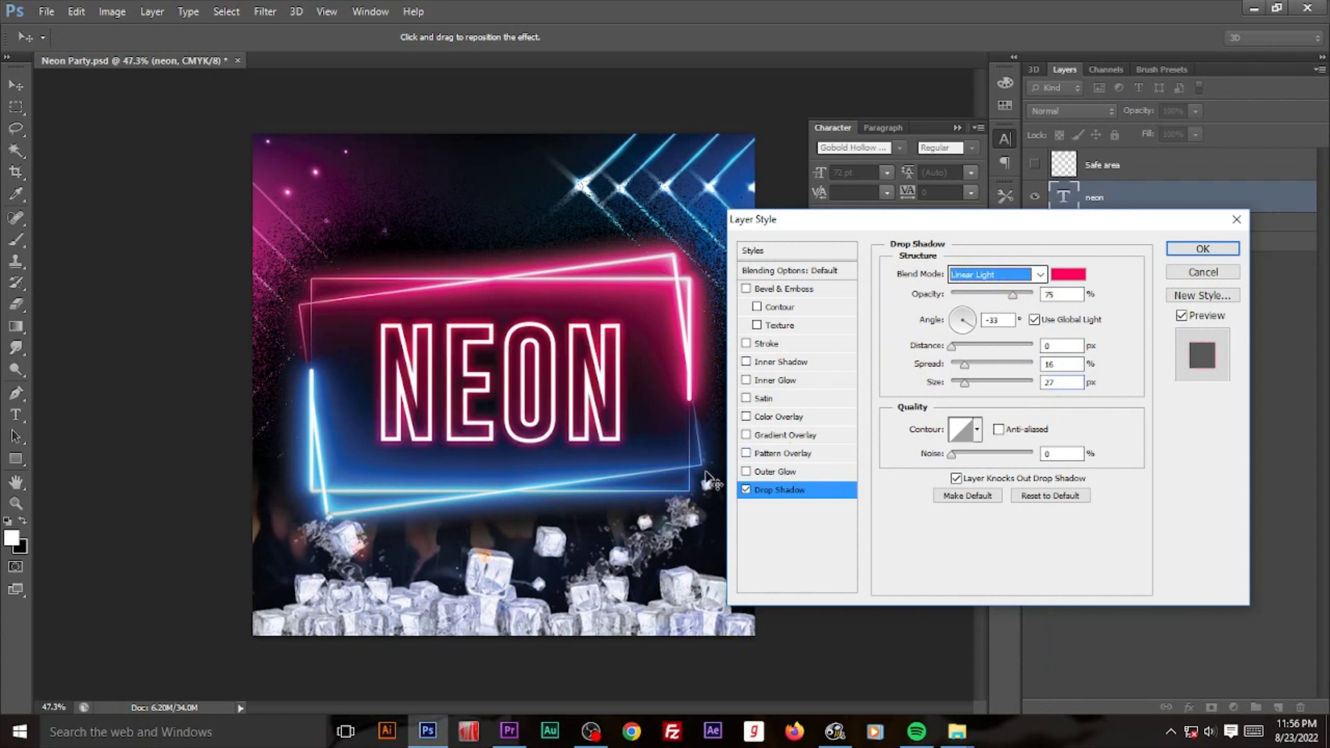
left_click(1202, 249)
Step: Enlarge the NEON title from 72 pt to 85 pt
double_click(1064, 198)
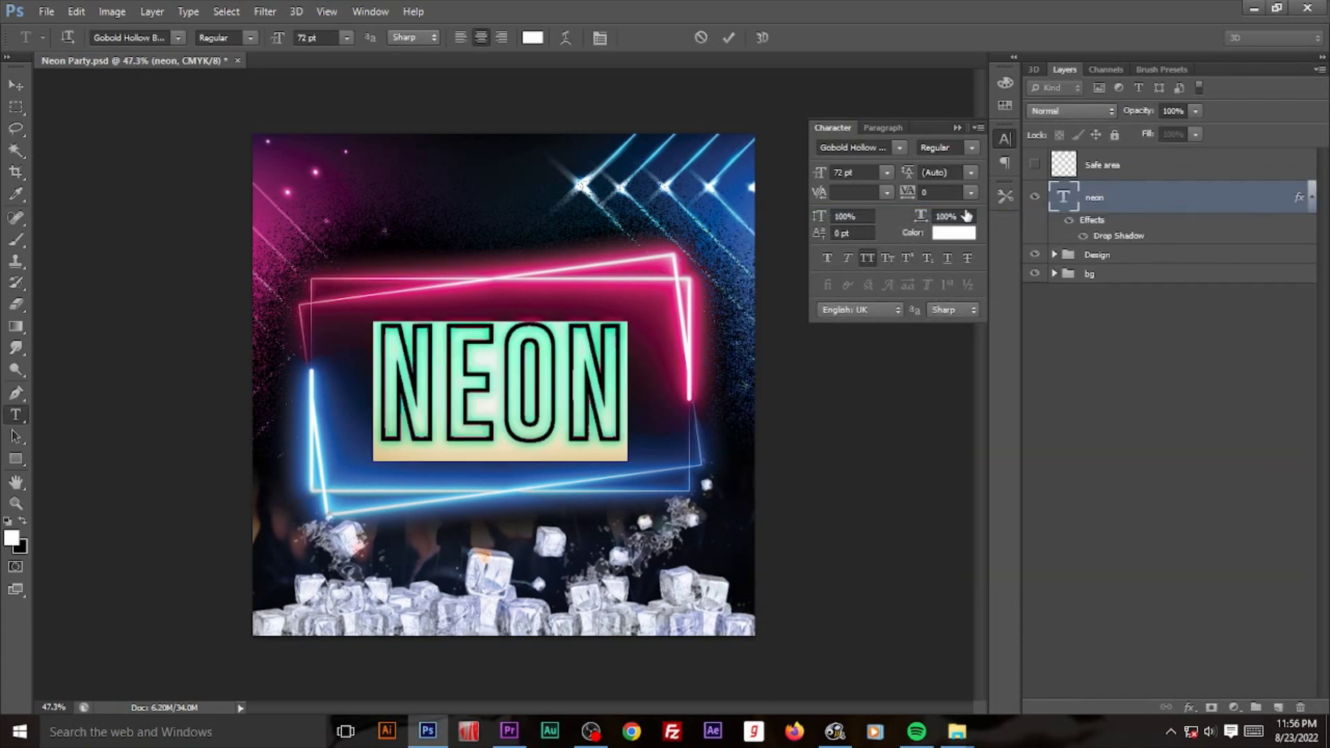
left_click(320, 39)
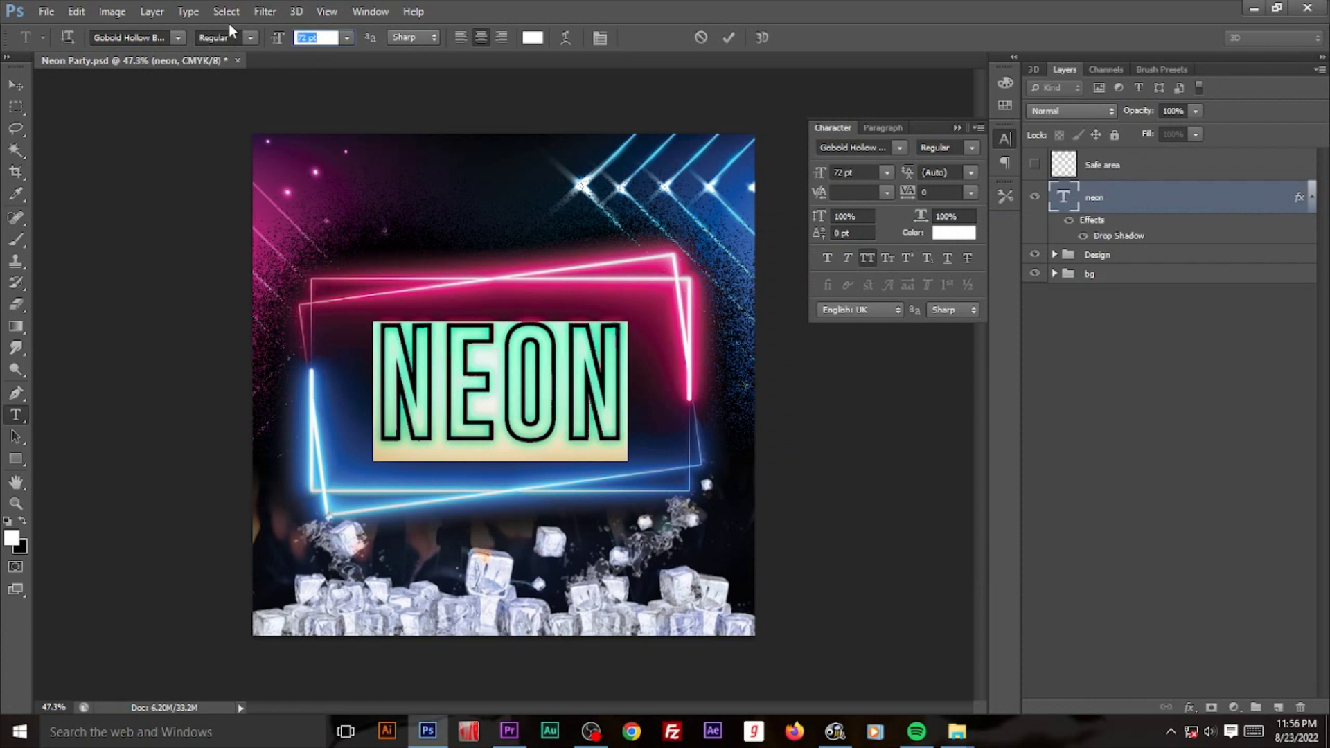
type("85")
Step: Centre NEON vertically on the flyer by aligning it with the background
left_click(11, 84)
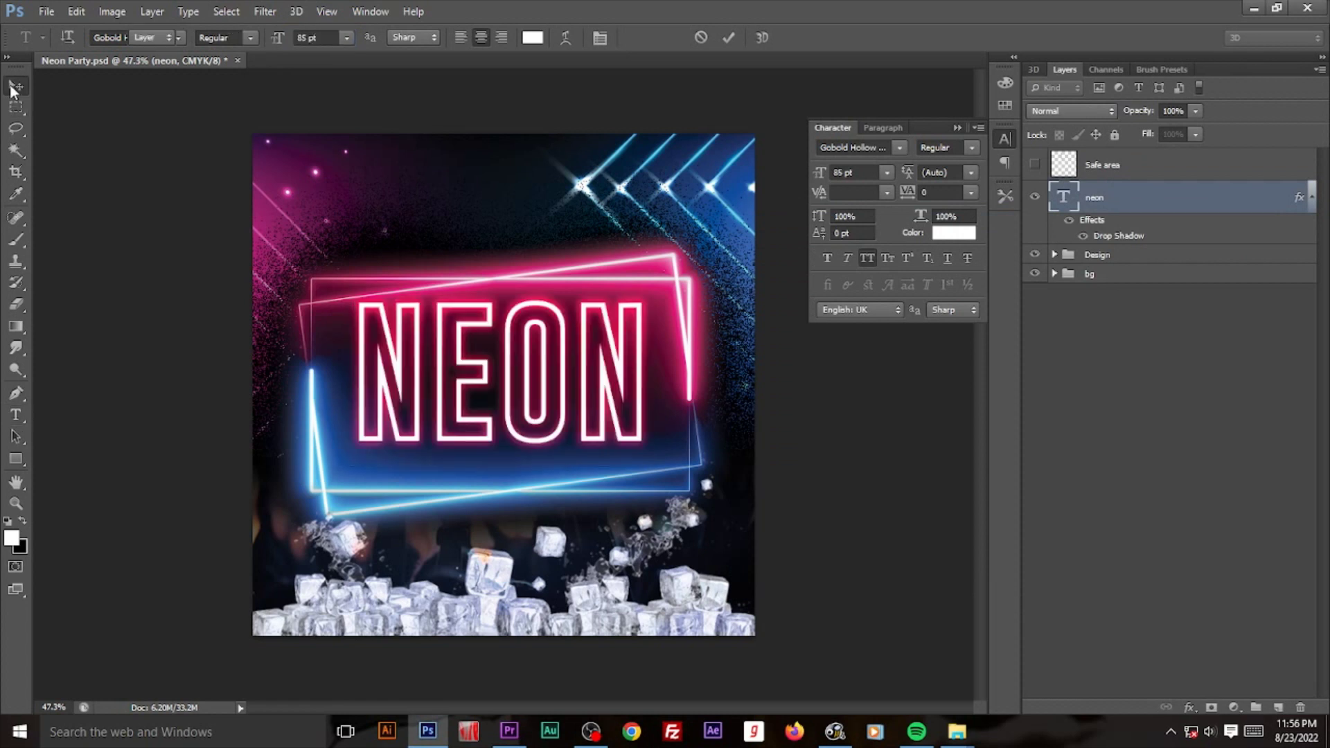
left_click_drag(543, 395, 549, 381)
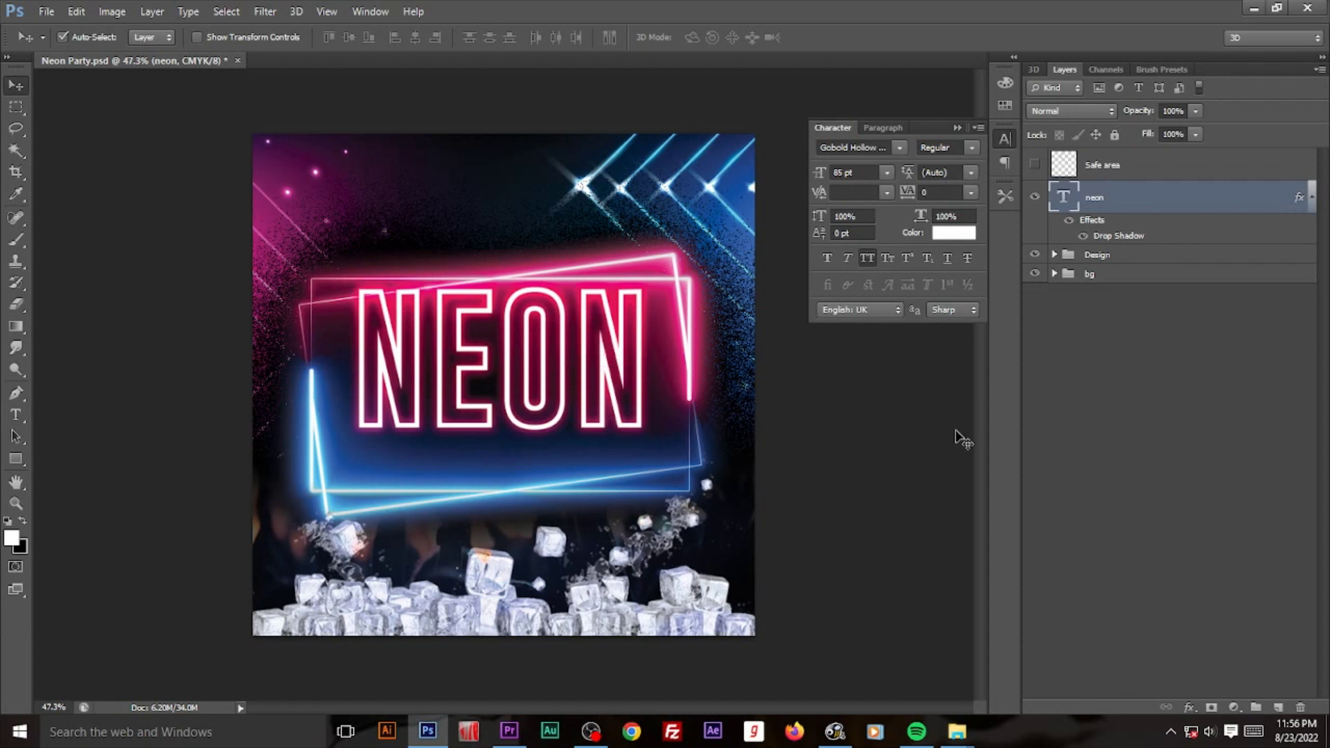
left_click(1108, 278, "ctrl")
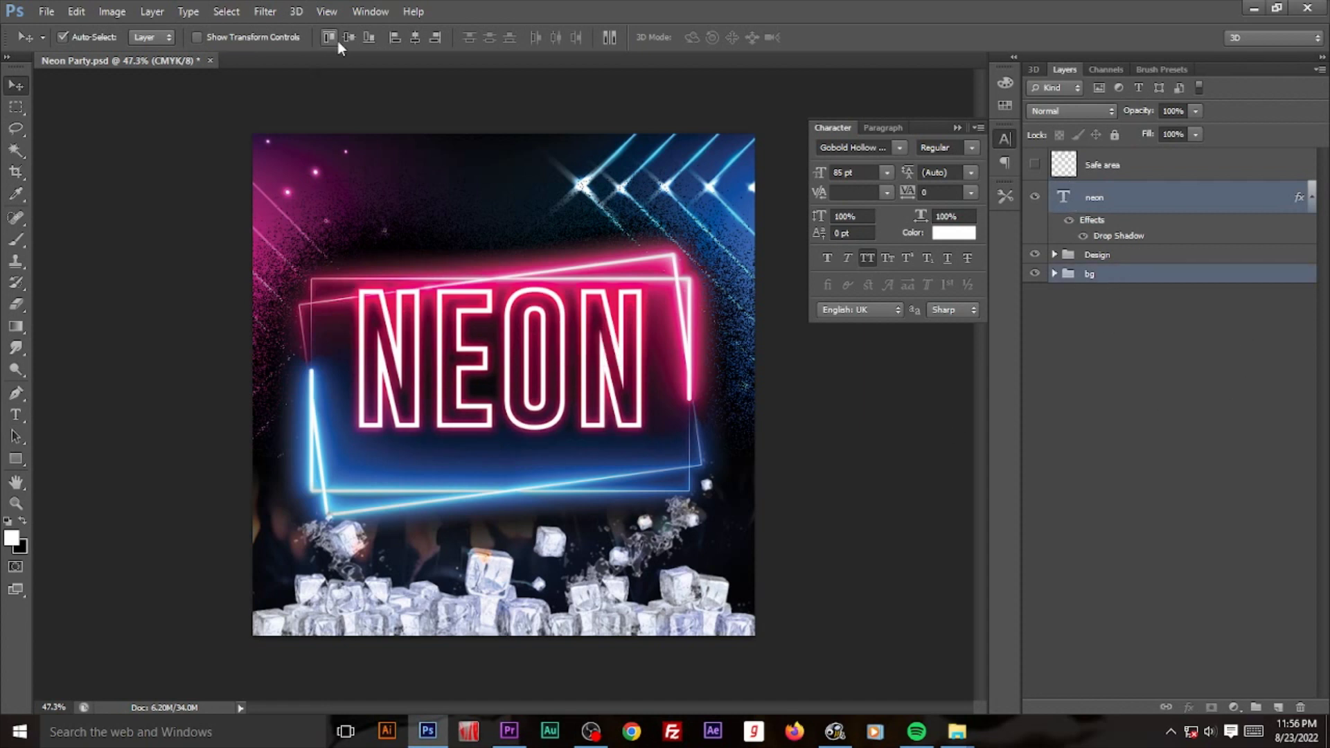
left_click(414, 38)
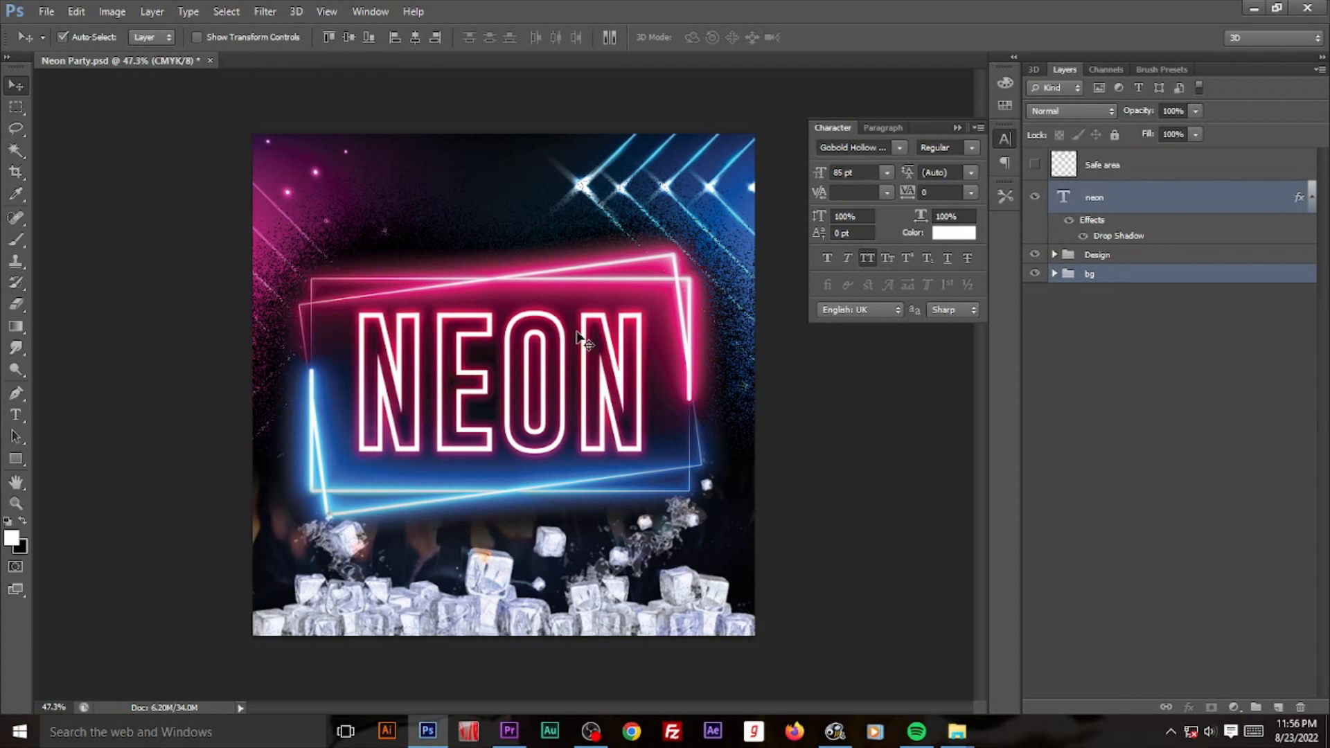
Step: Add the word PARTY as a new text line below NEON
left_click(15, 414)
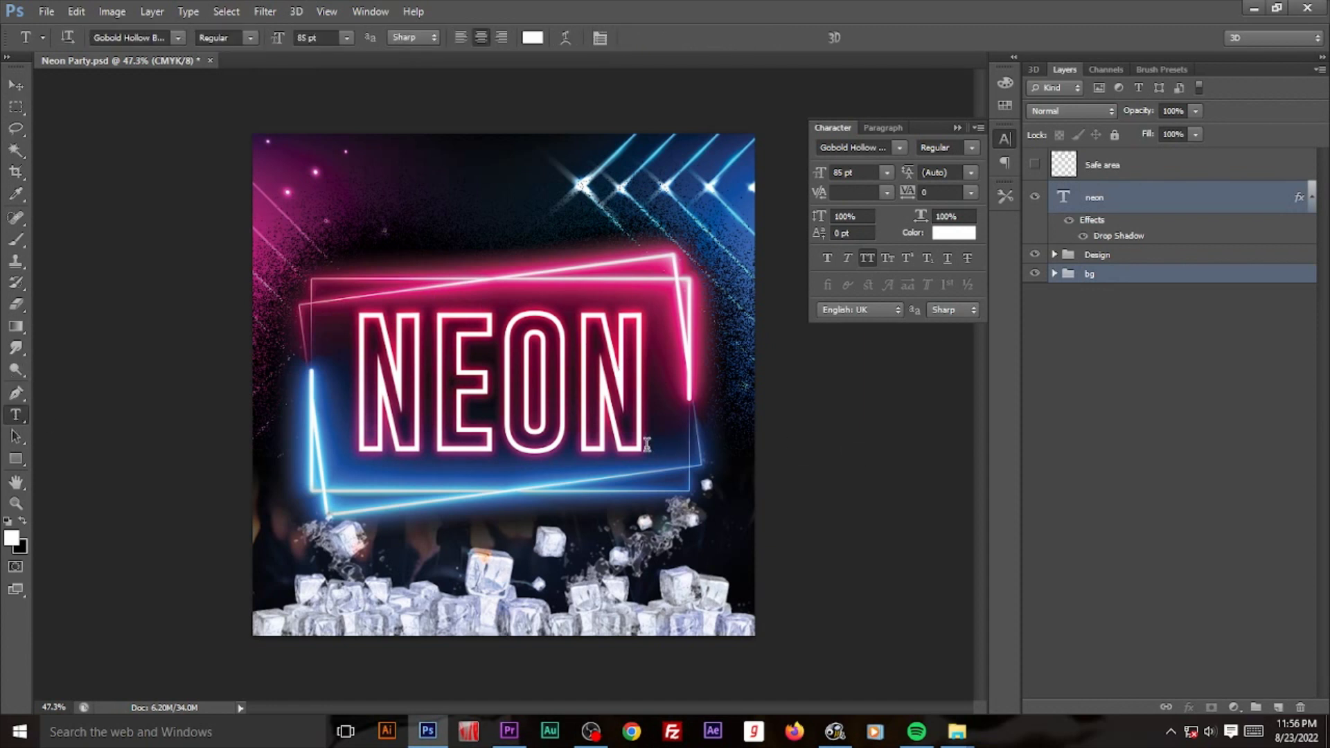
left_click(524, 490)
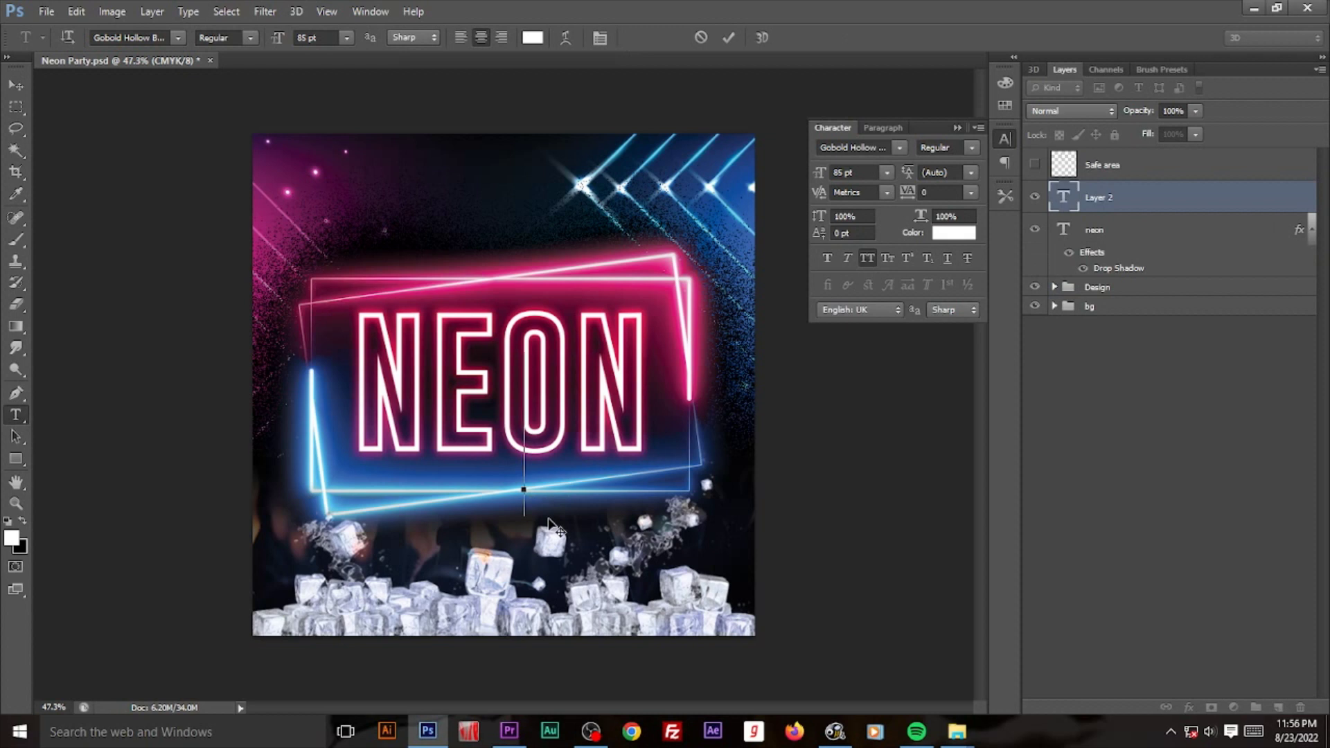
type("PA")
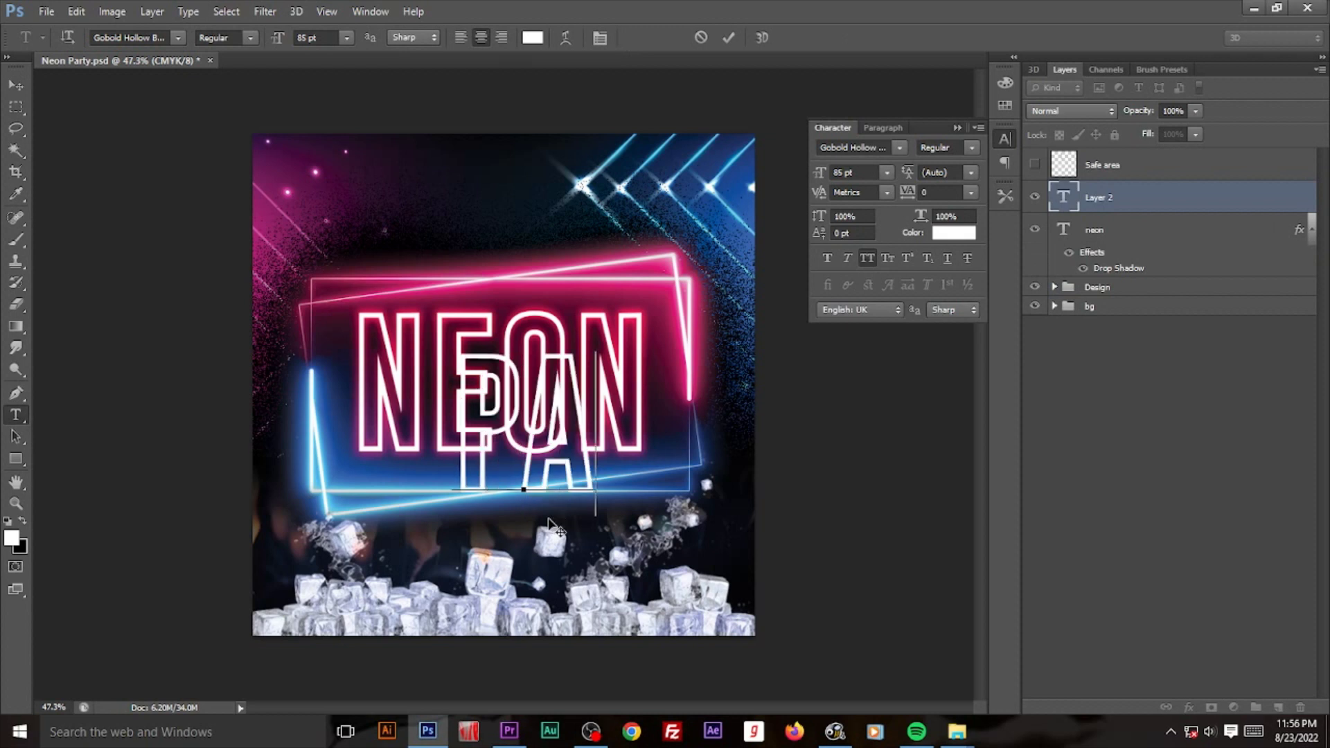
type("RTY")
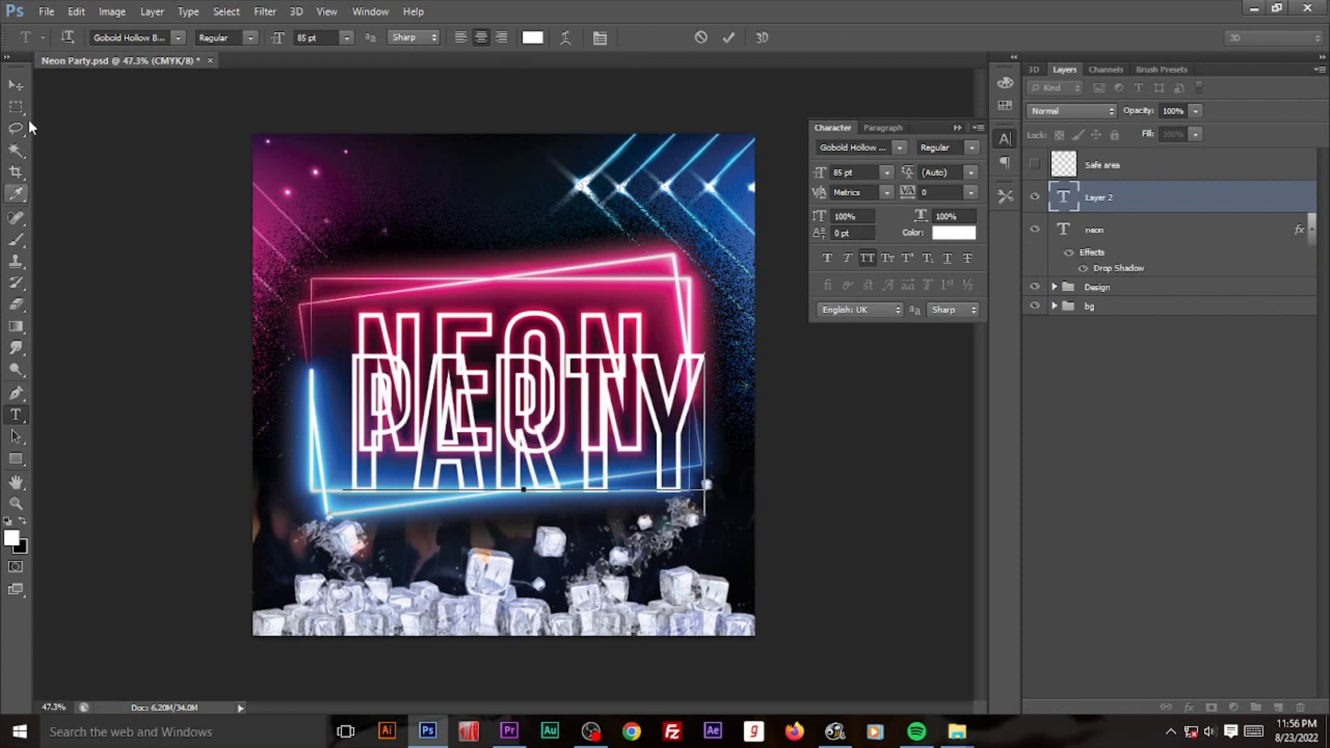
left_click(18, 86)
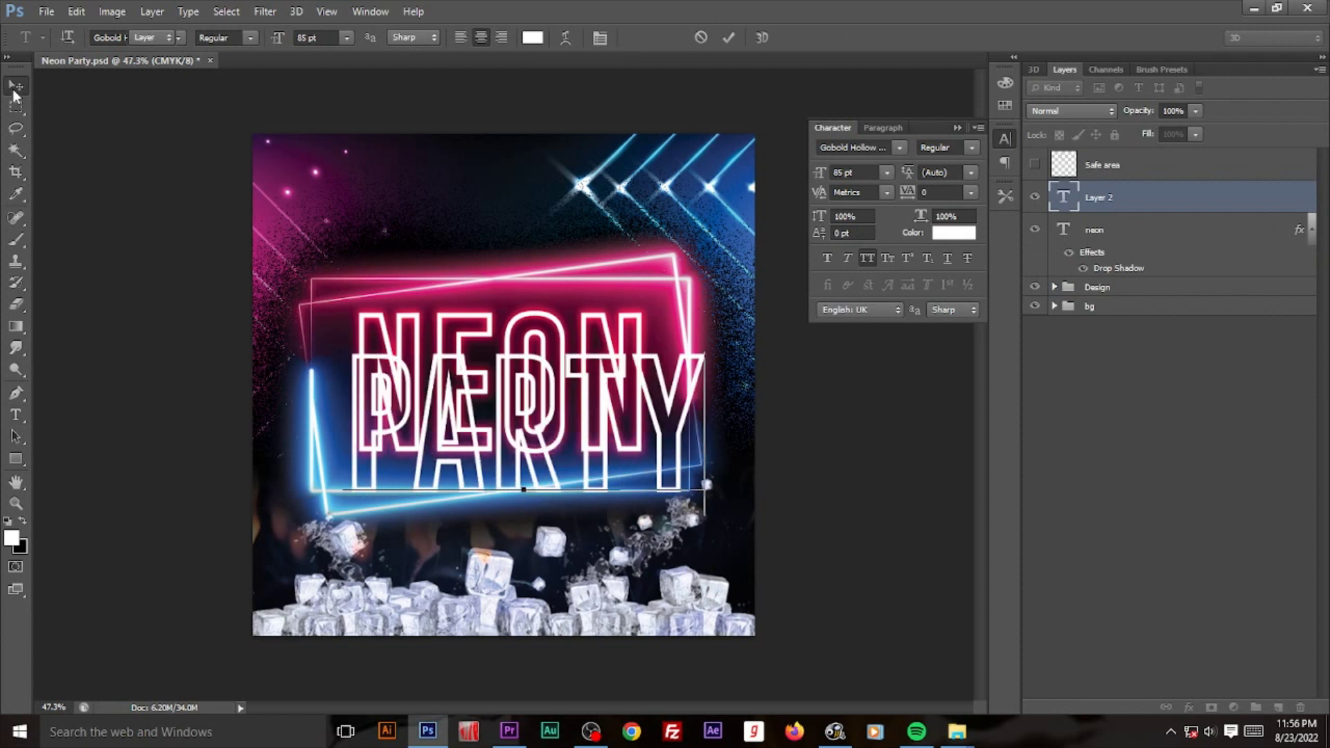
Step: Set PARTY in the CollectionFree font at 36 pt
double_click(1062, 197)
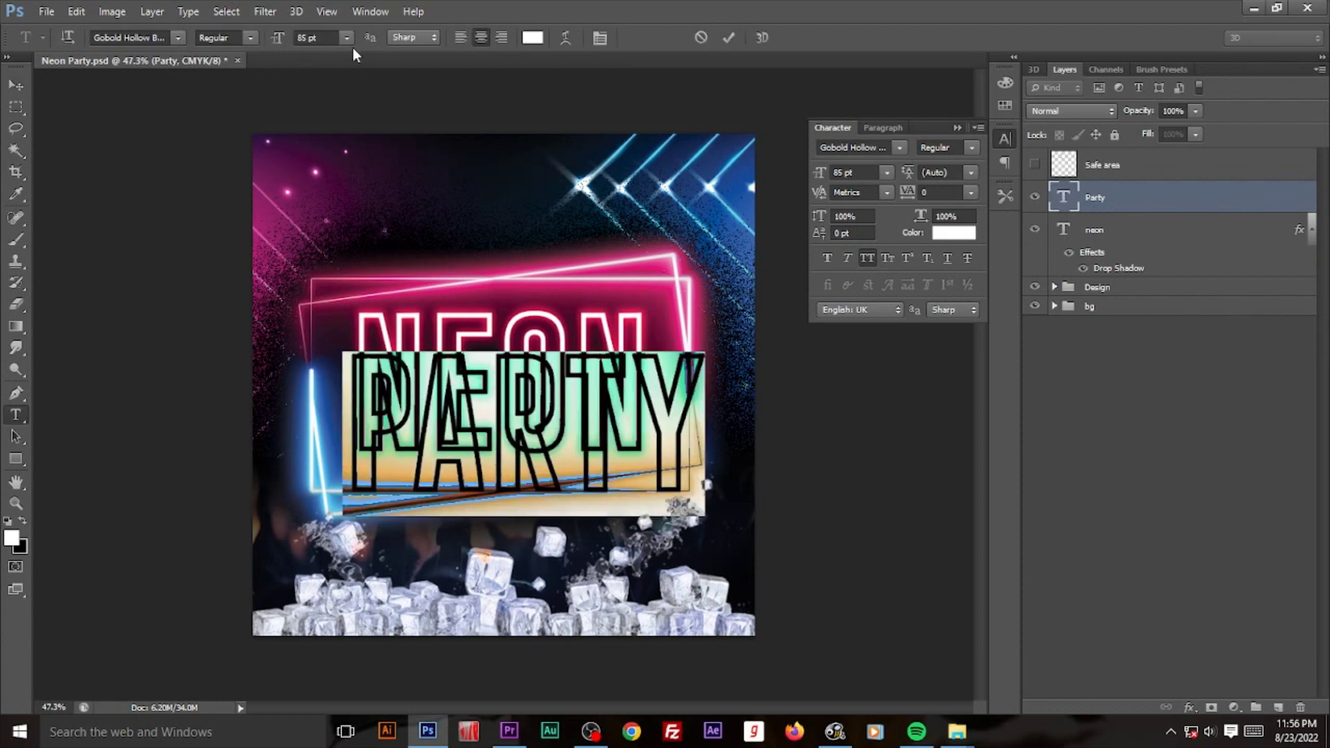
left_click(345, 38)
left_click(336, 264)
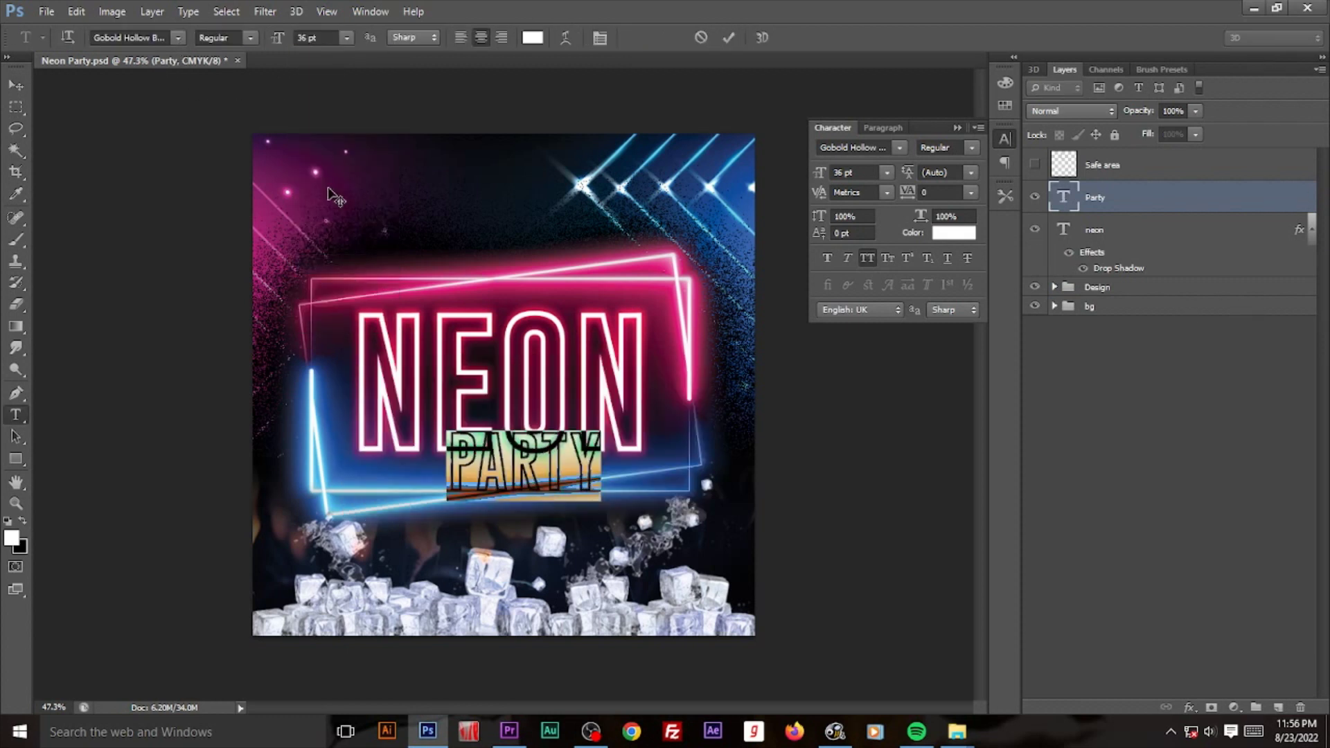
left_click(179, 39)
scroll(236, 304, "down", 1)
scroll(235, 305, "up", 8)
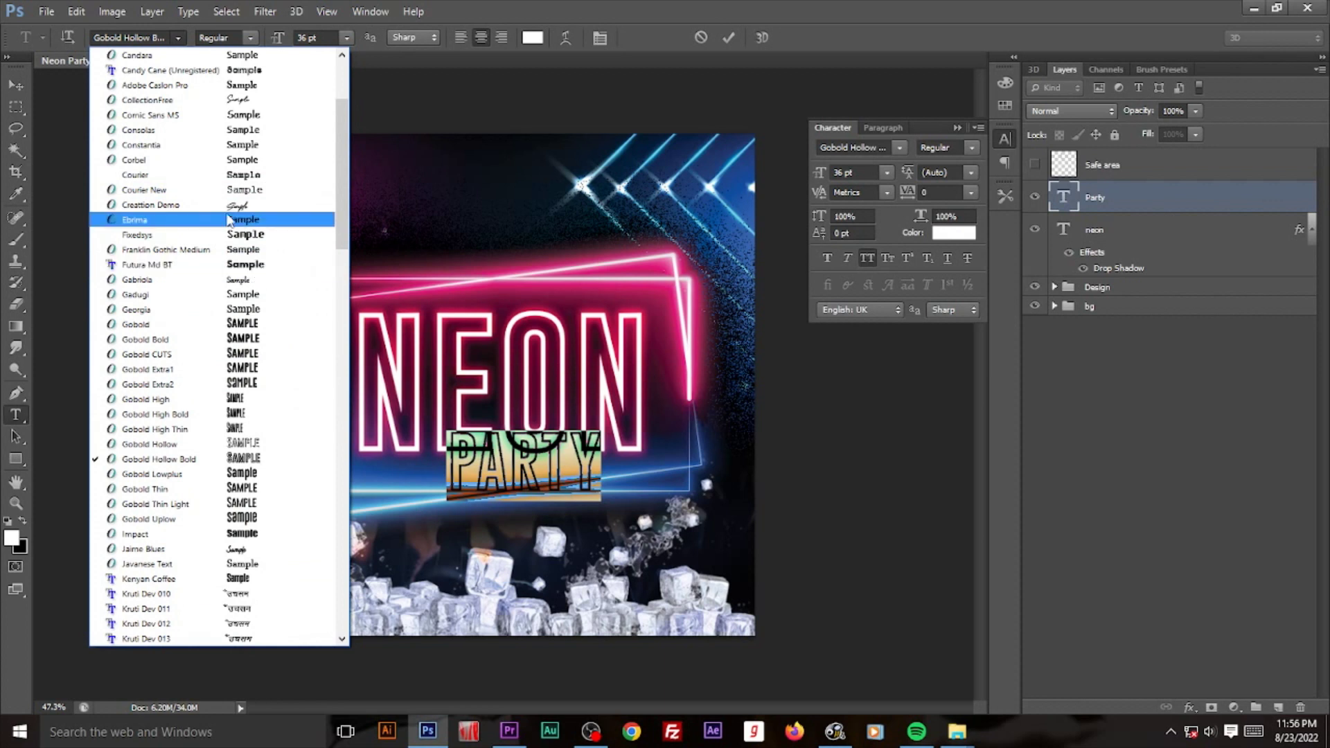
scroll(220, 243, "up", 1)
scroll(221, 242, "up", 2)
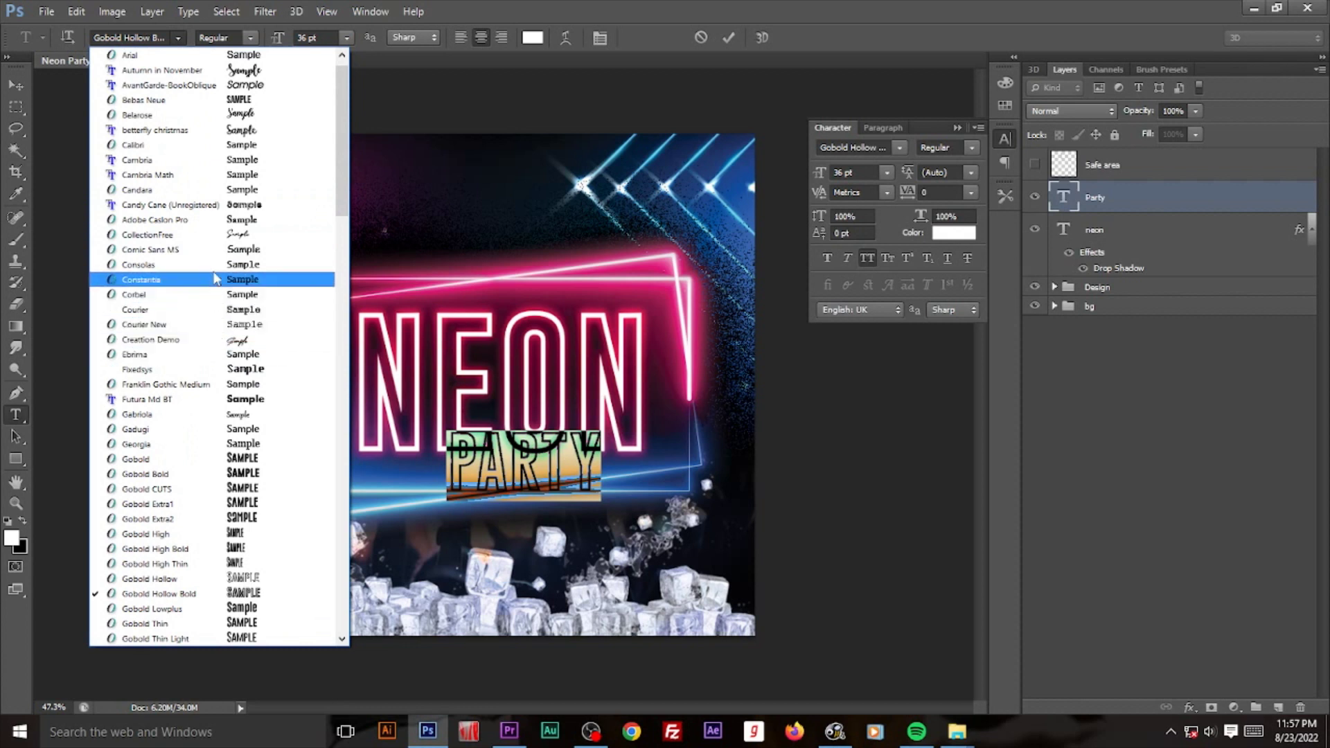
left_click(225, 236)
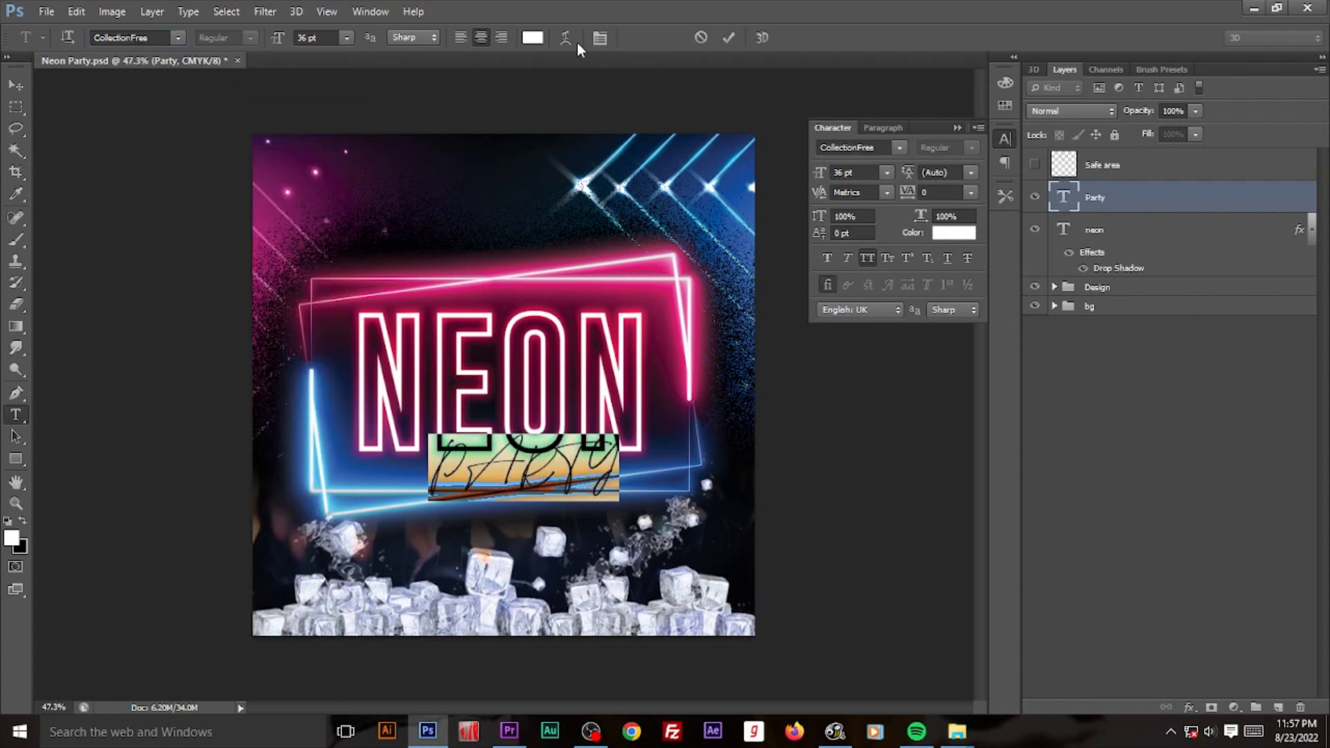
Step: Turn off All Caps so the text reads 'Party', nudging it slightly lower
left_click(598, 38)
left_click(867, 258)
left_click(15, 85)
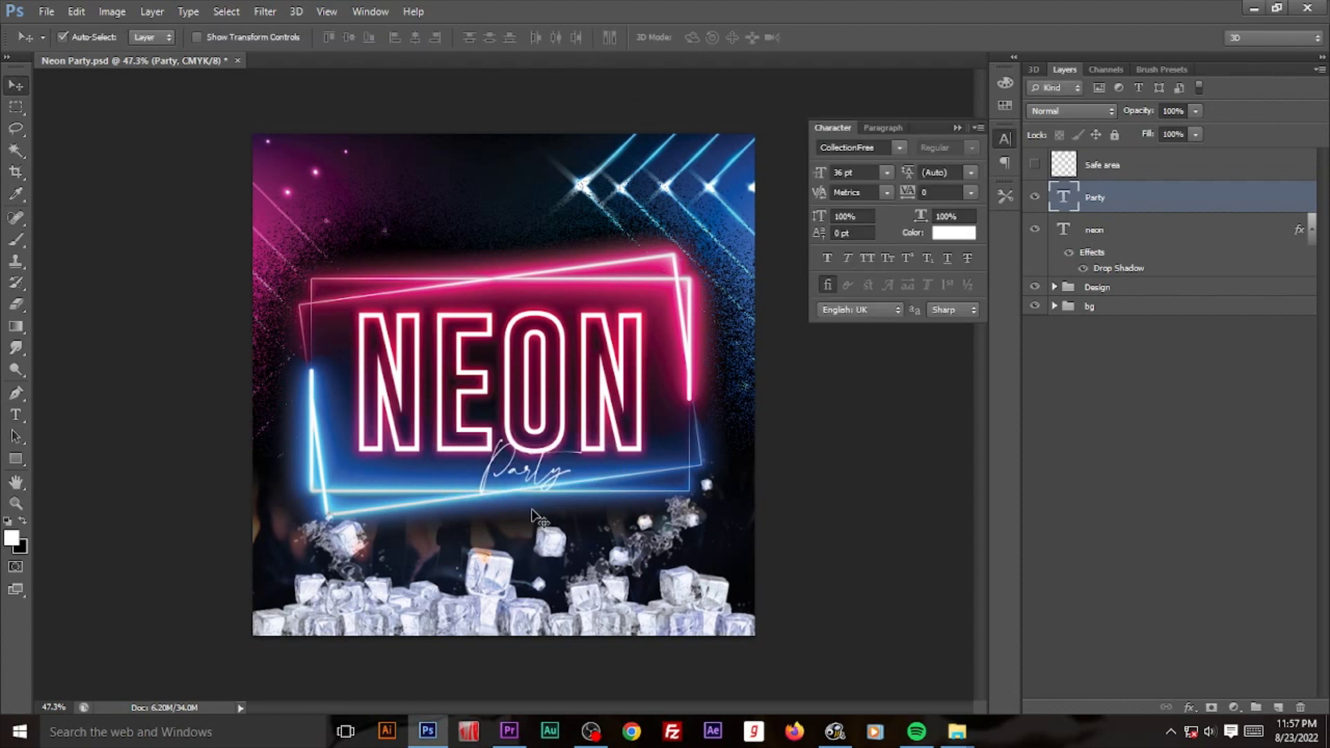
left_click_drag(510, 478, 510, 490)
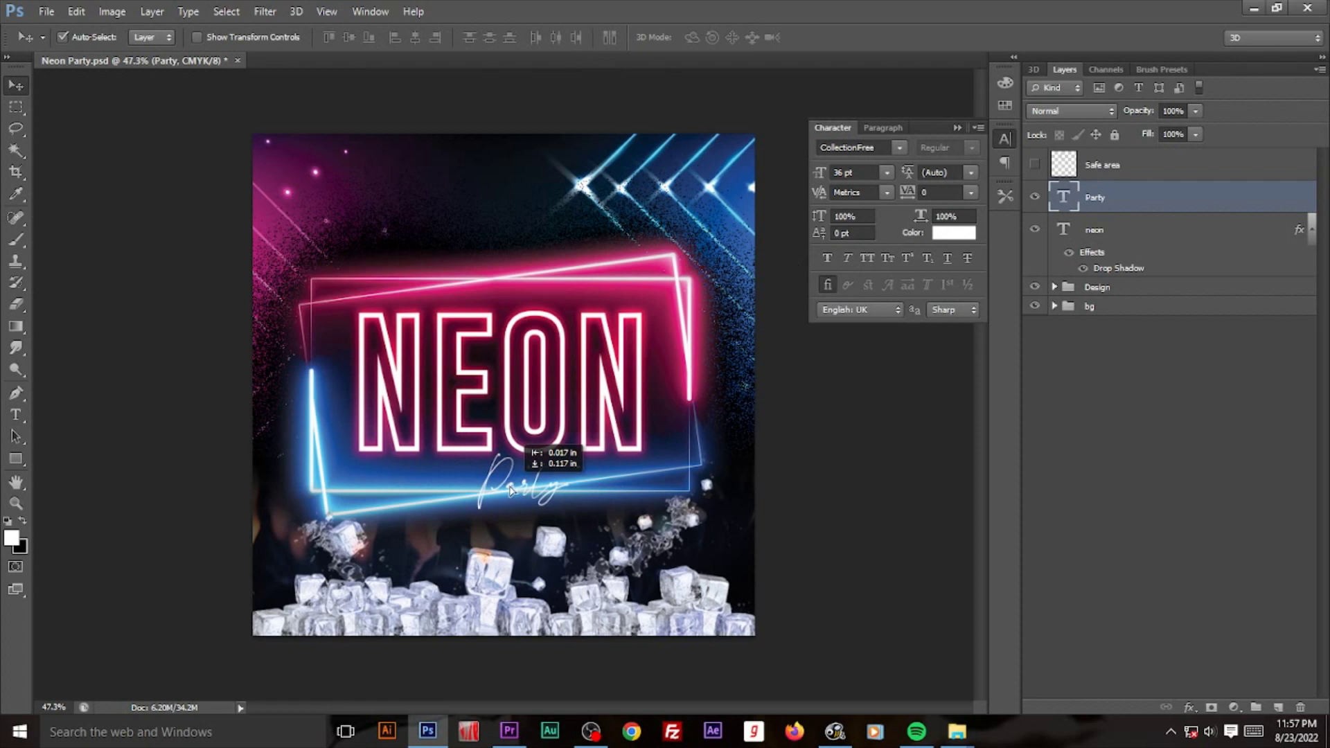
Step: Enlarge Party to 60 pt and place it below NEON, right of centre
double_click(1063, 197)
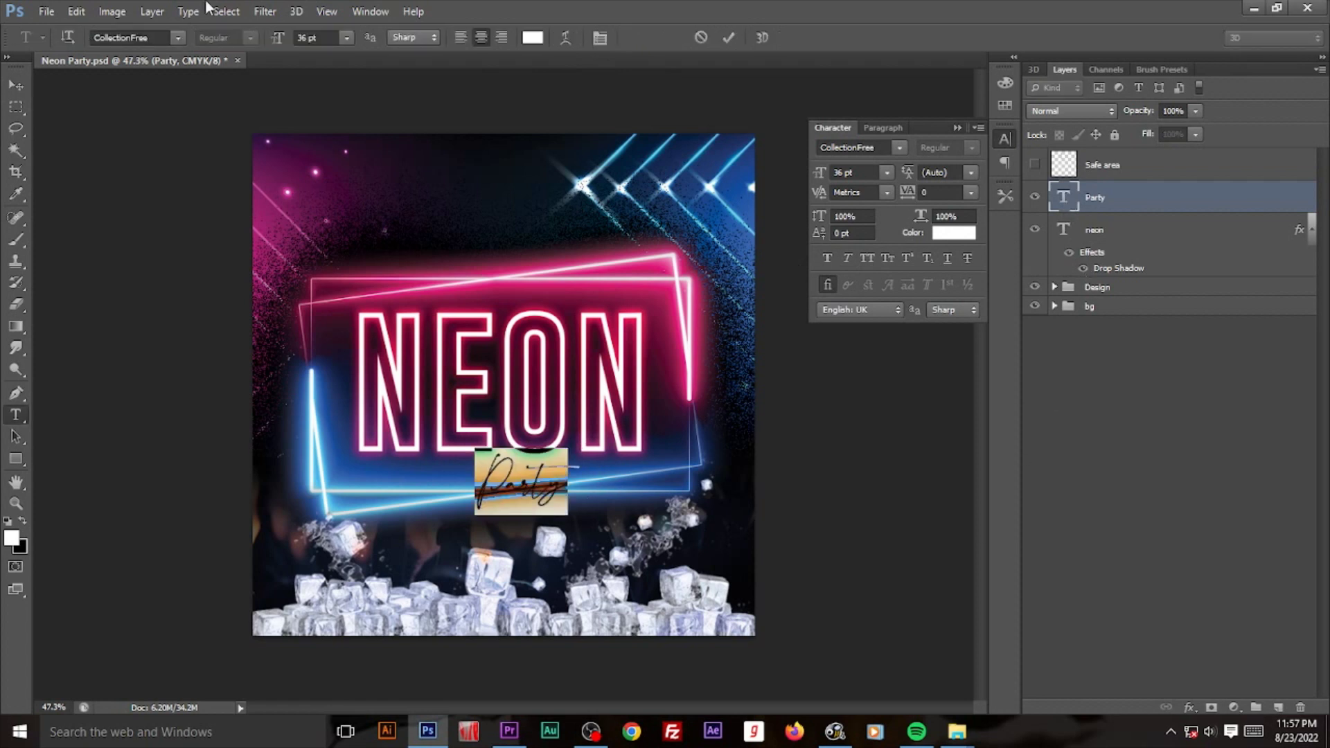
left_click(345, 38)
left_click(355, 293)
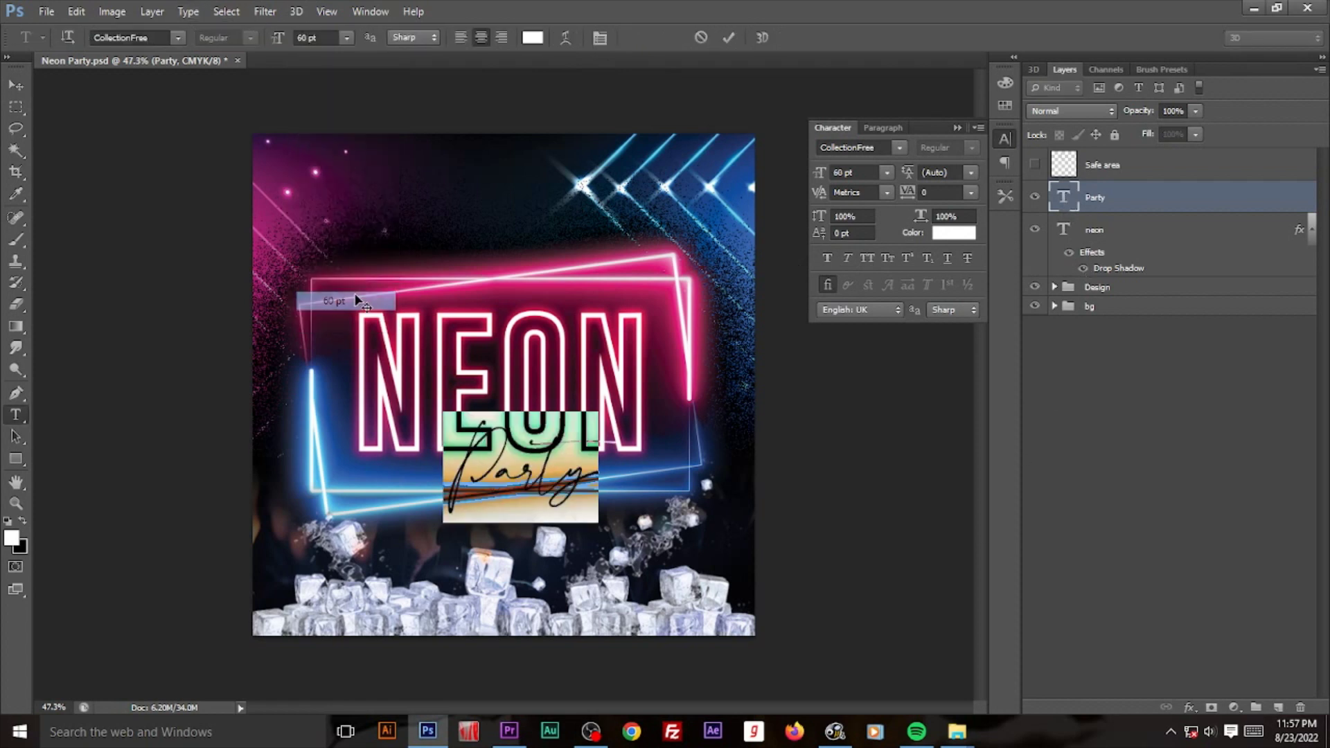
left_click(15, 85)
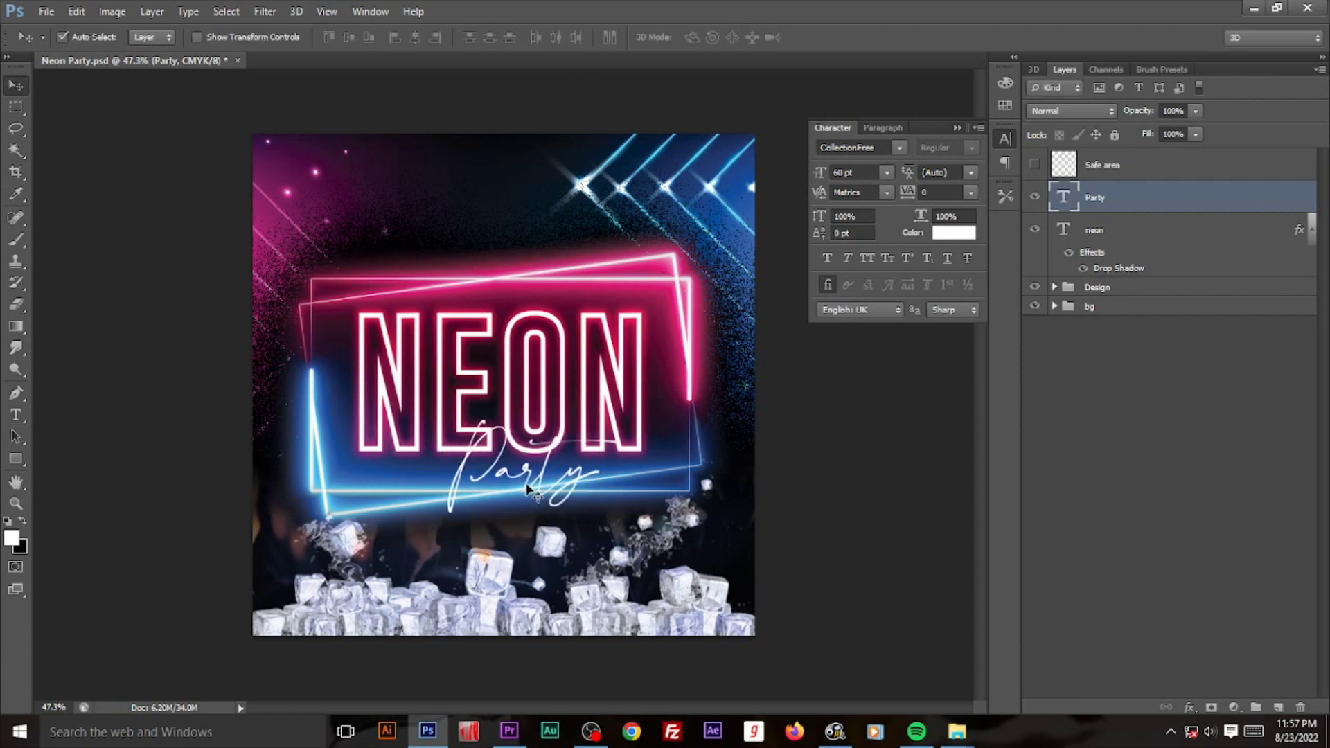
left_click_drag(519, 481, 597, 509)
left_click_drag(597, 508, 600, 509)
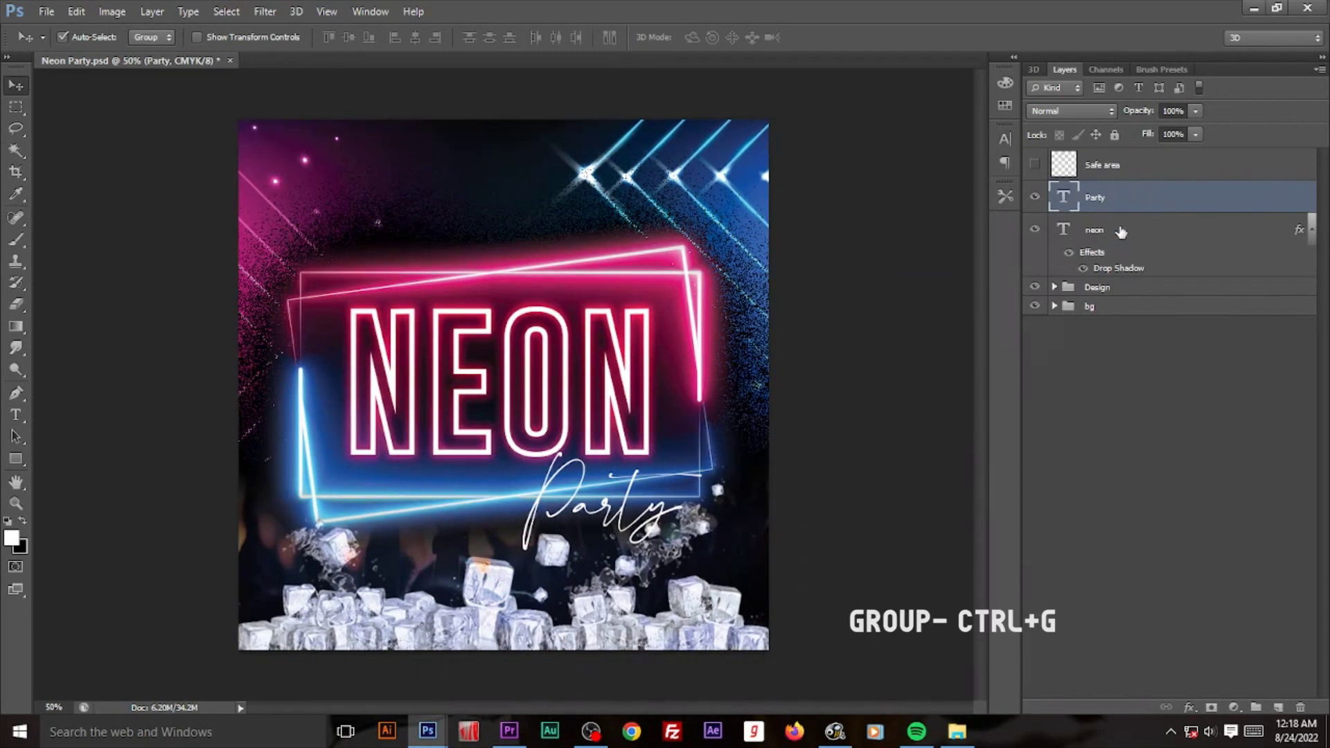
Step: Group the neon and Party layers as 'Title' and begin a new text line near the top
left_click(1120, 231, "shift")
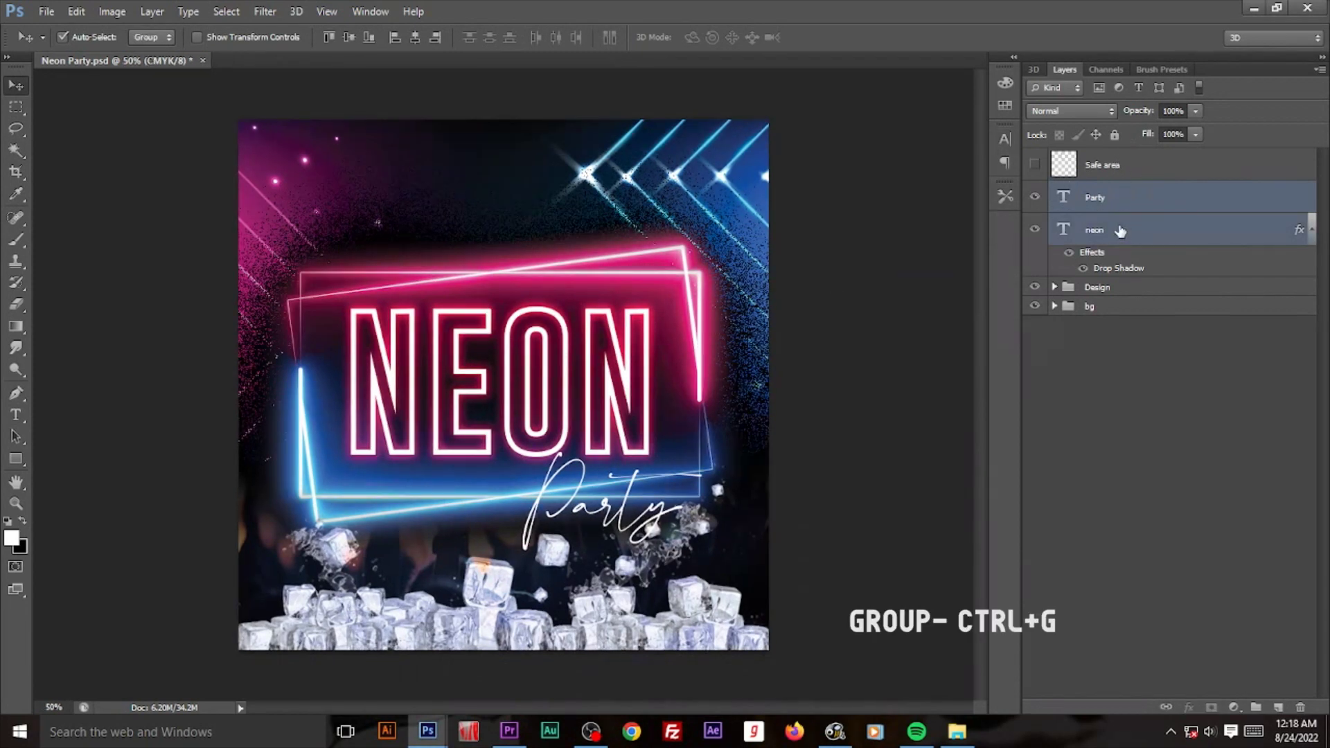
key("ctrl+g")
double_click(1089, 191)
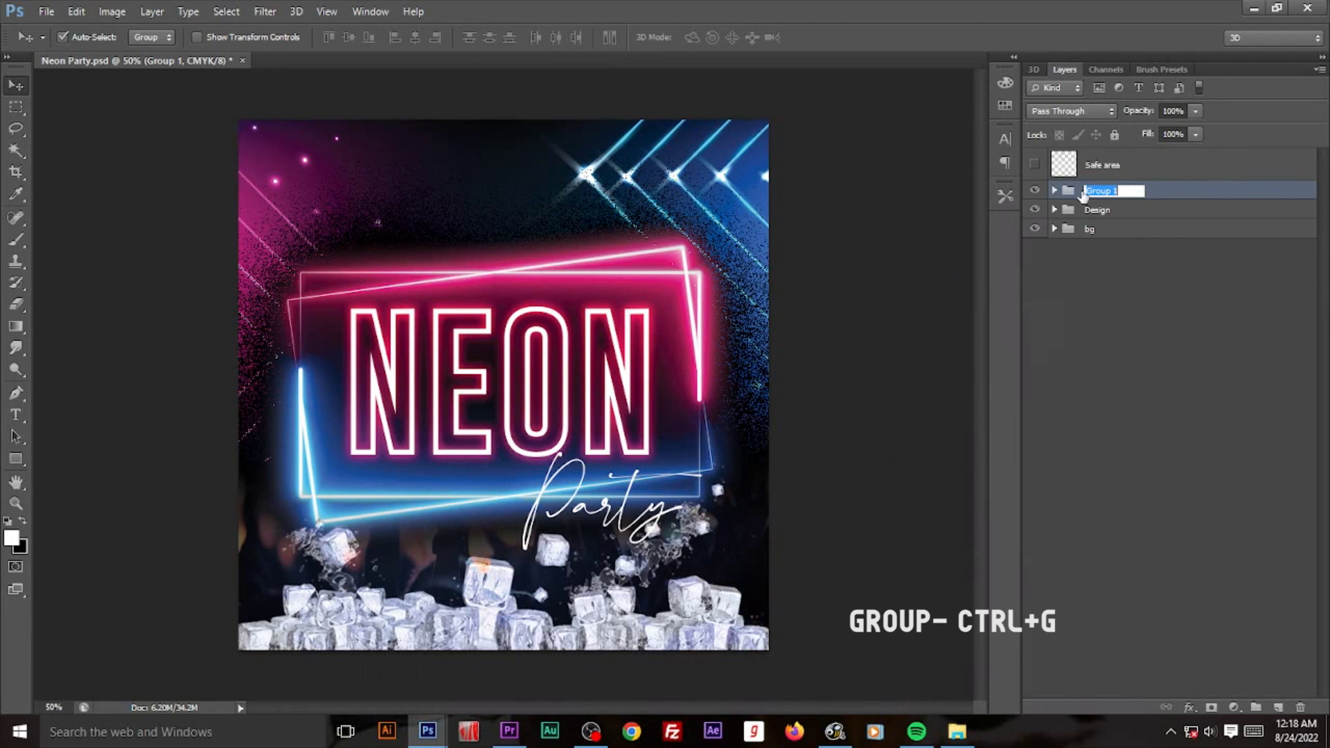
type("Title")
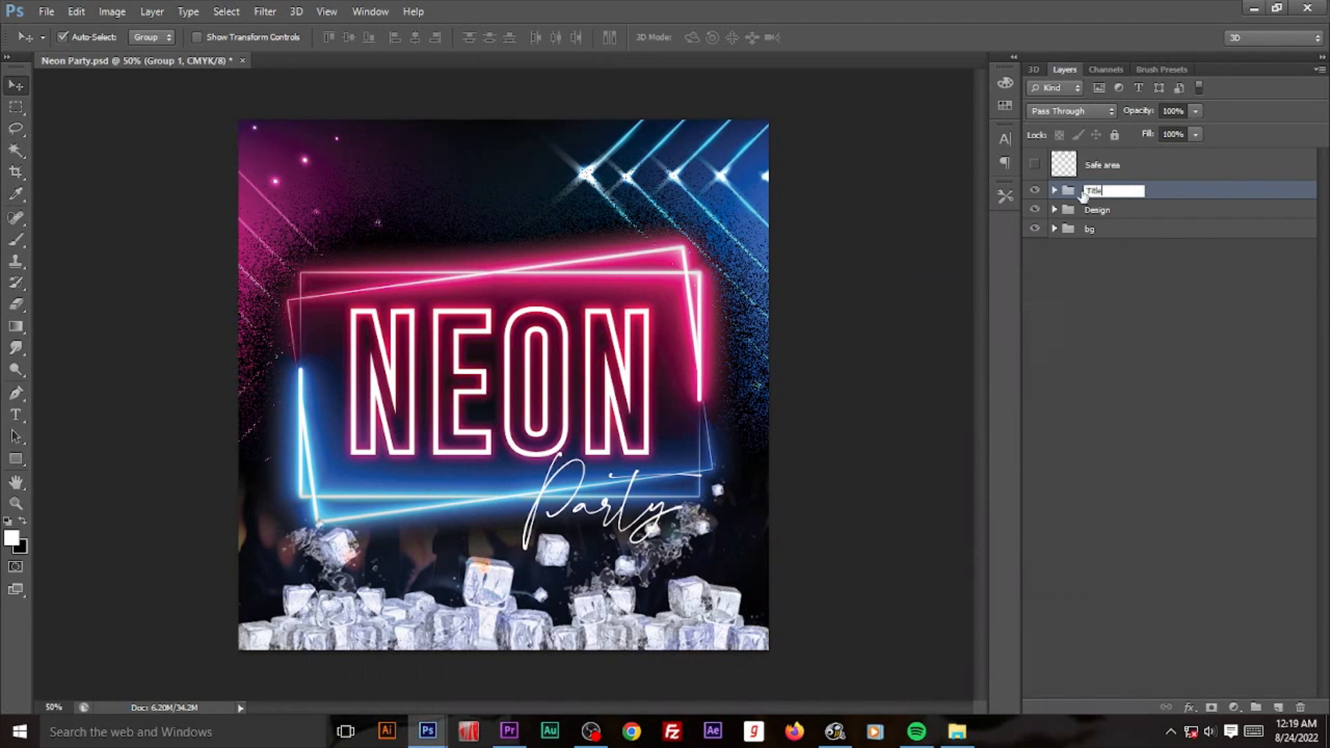
key("Return")
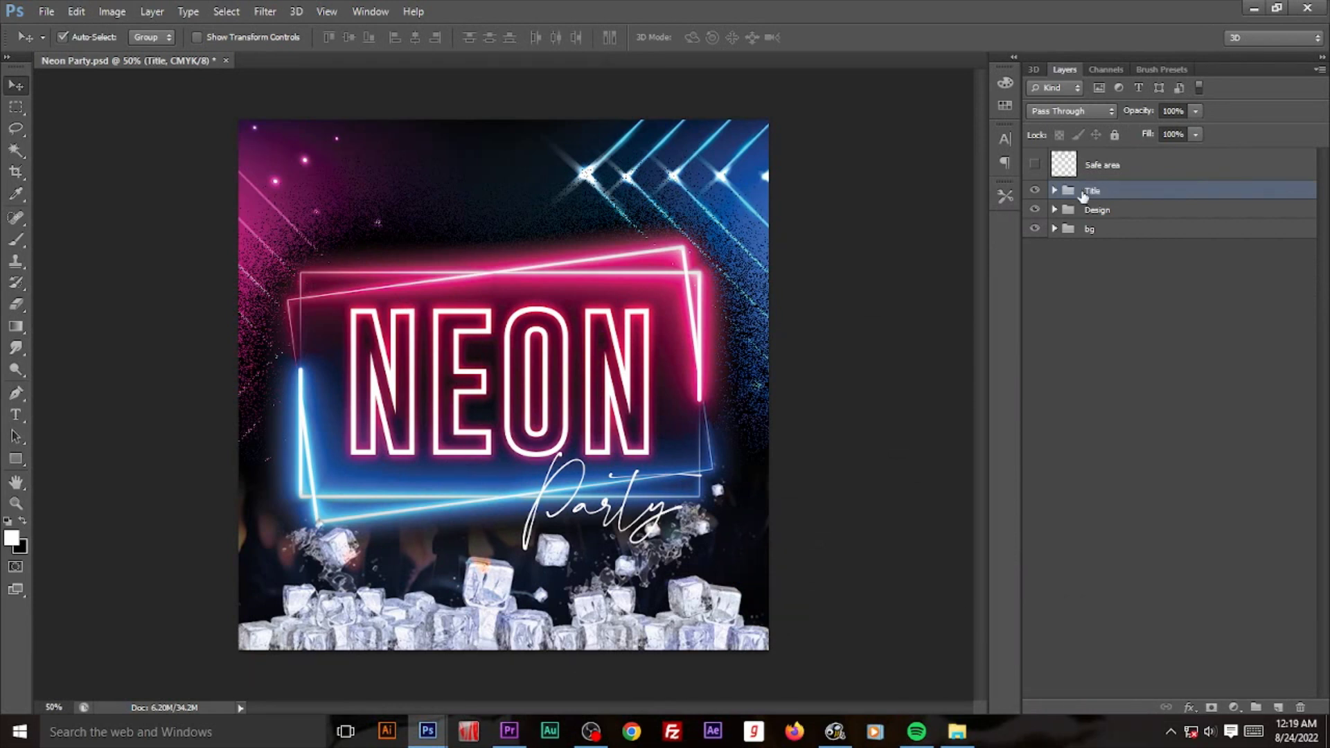
key("t")
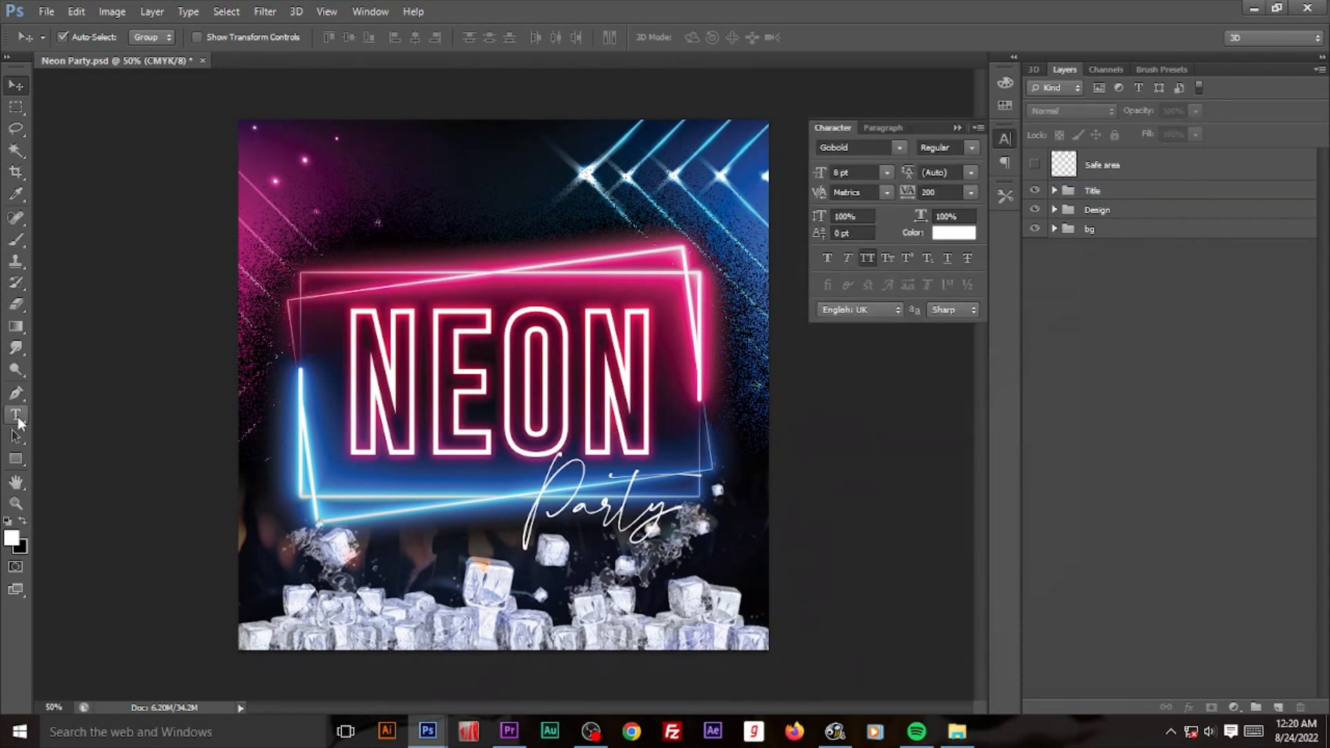
left_click(453, 193)
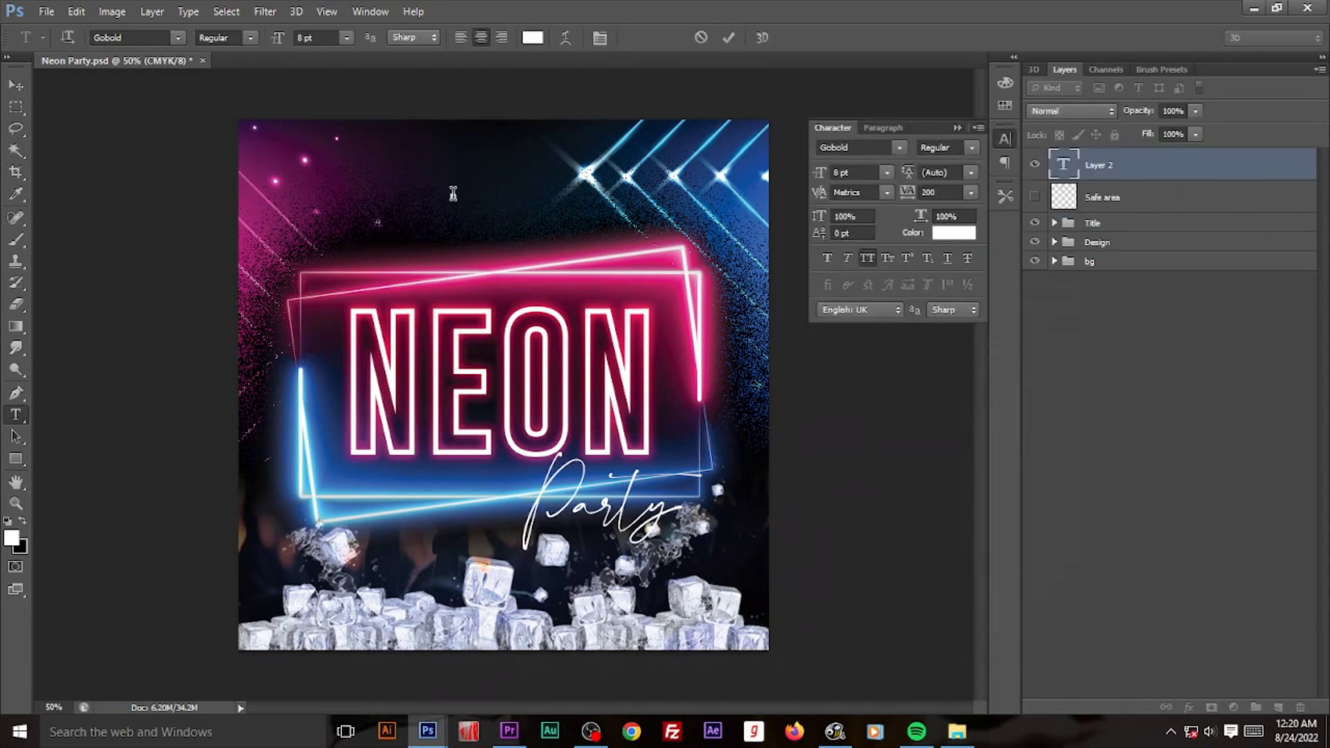
Step: Type the header 'YOUR CLUB PRESENTS' and set it in Kenyan Coffee
type("YO")
type("UR C")
type("LUB")
type(" PRESEN")
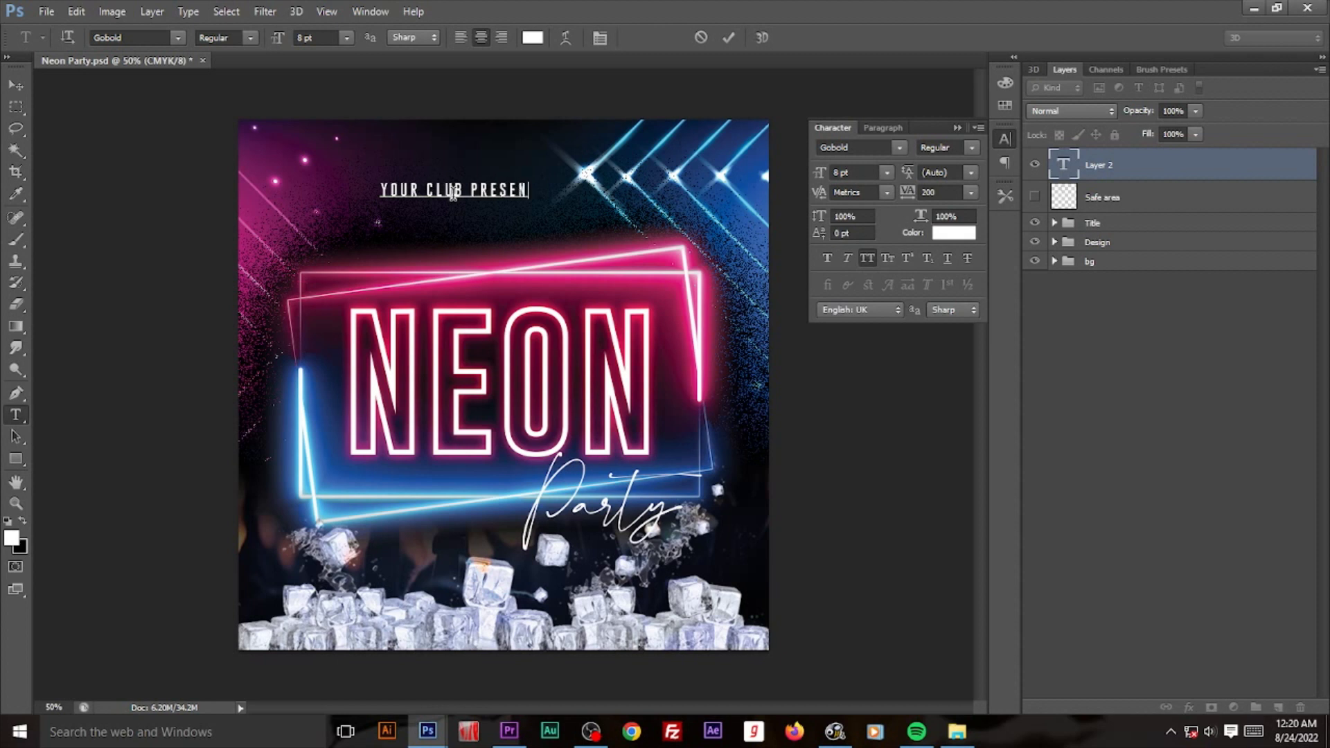
type("TS")
left_click(15, 87)
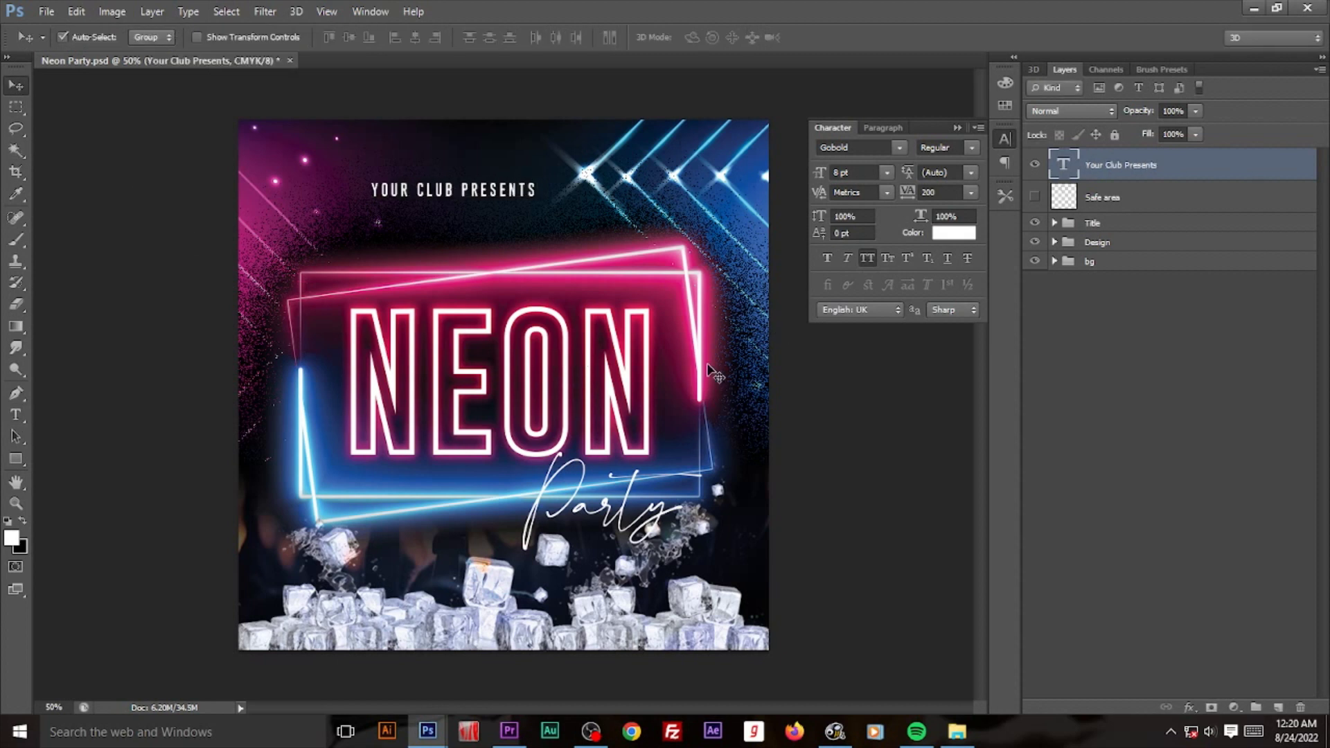
double_click(1065, 166)
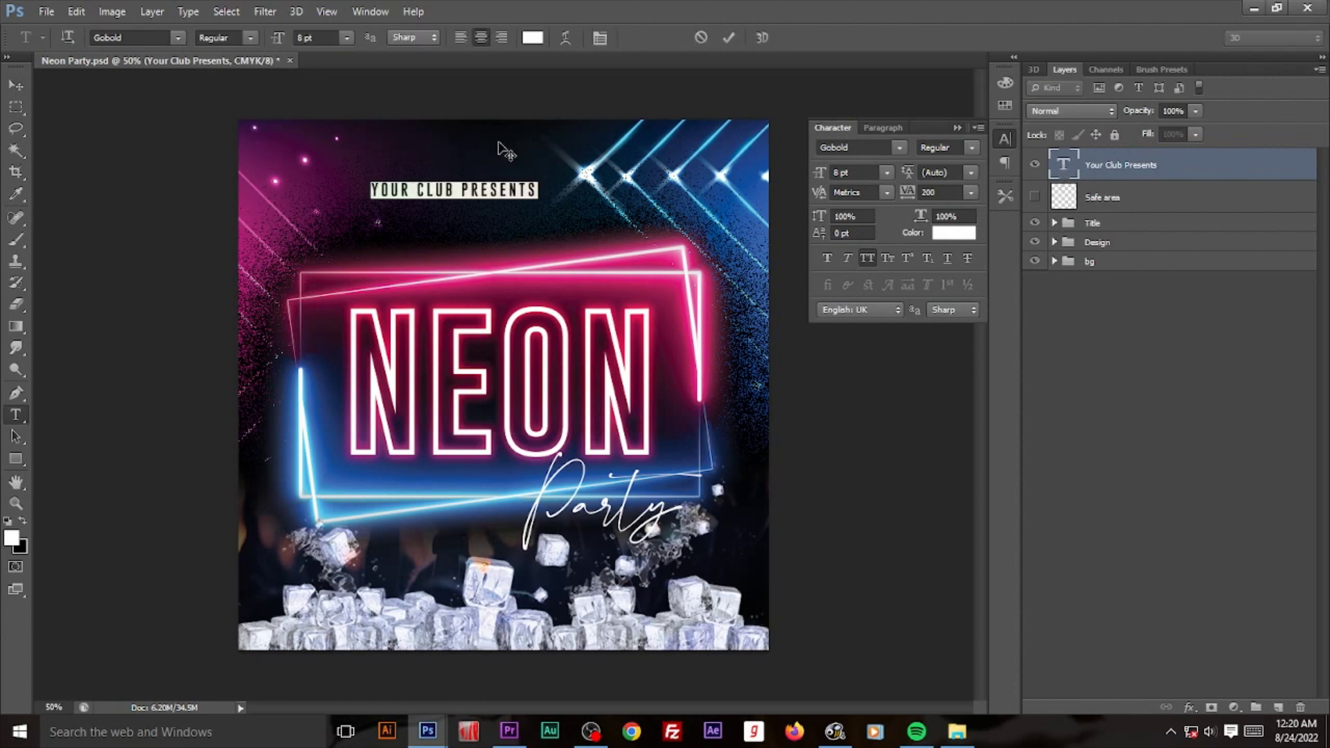
left_click(178, 38)
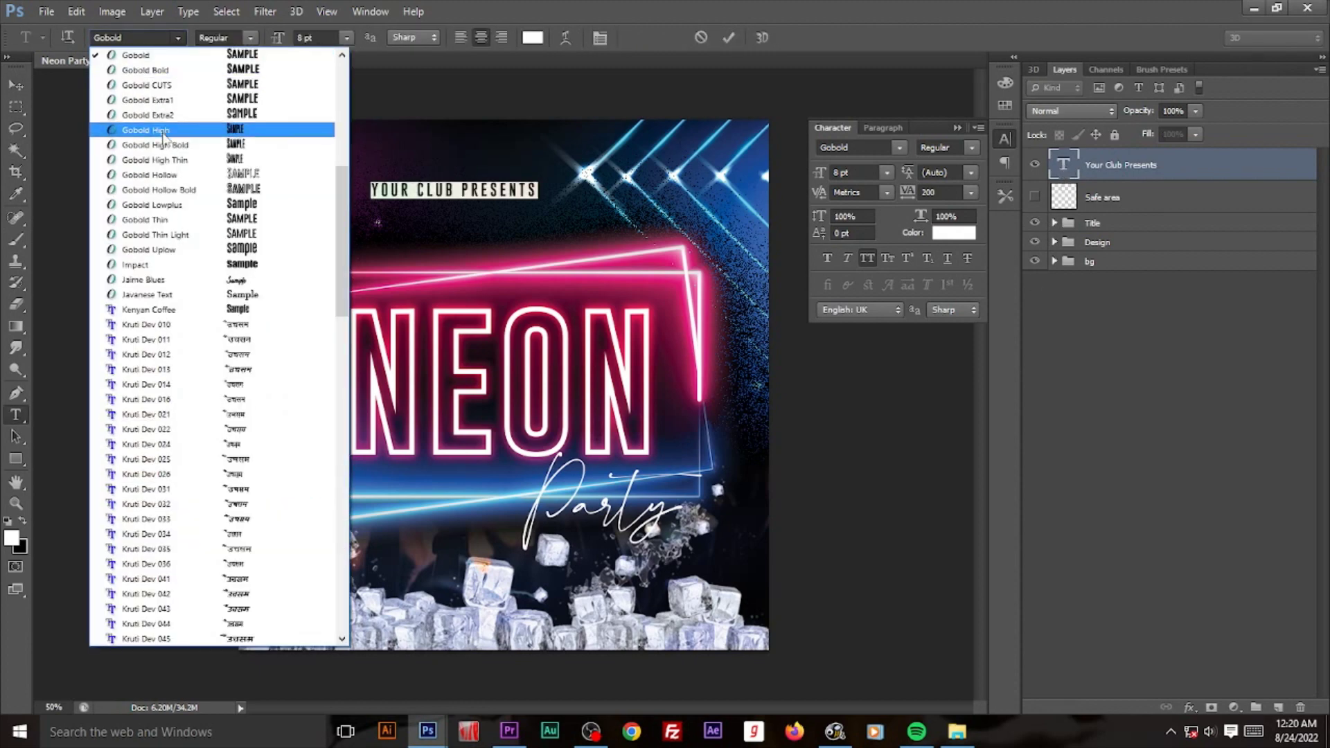
left_click(167, 265)
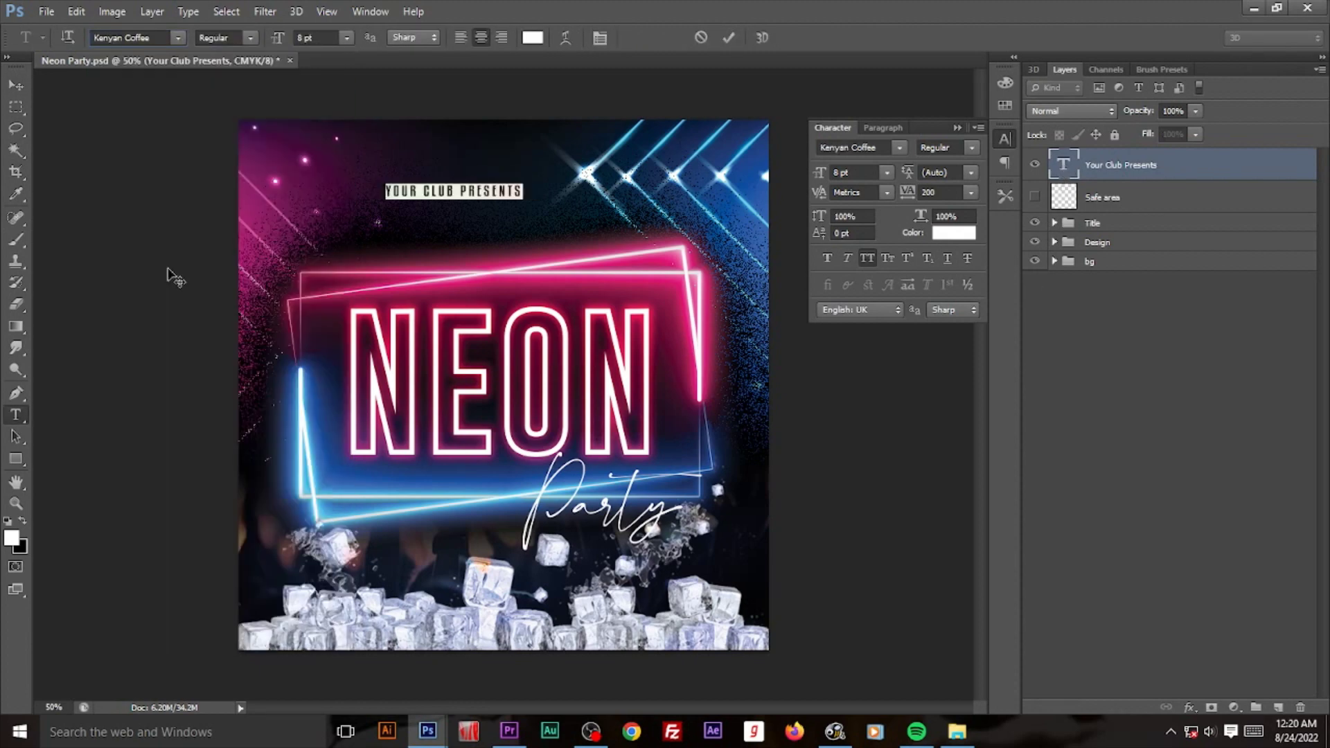
Step: Check the header's size and character settings, keeping All Caps on
left_click(350, 36)
left_click(600, 38)
left_click(867, 262)
left_click(868, 261)
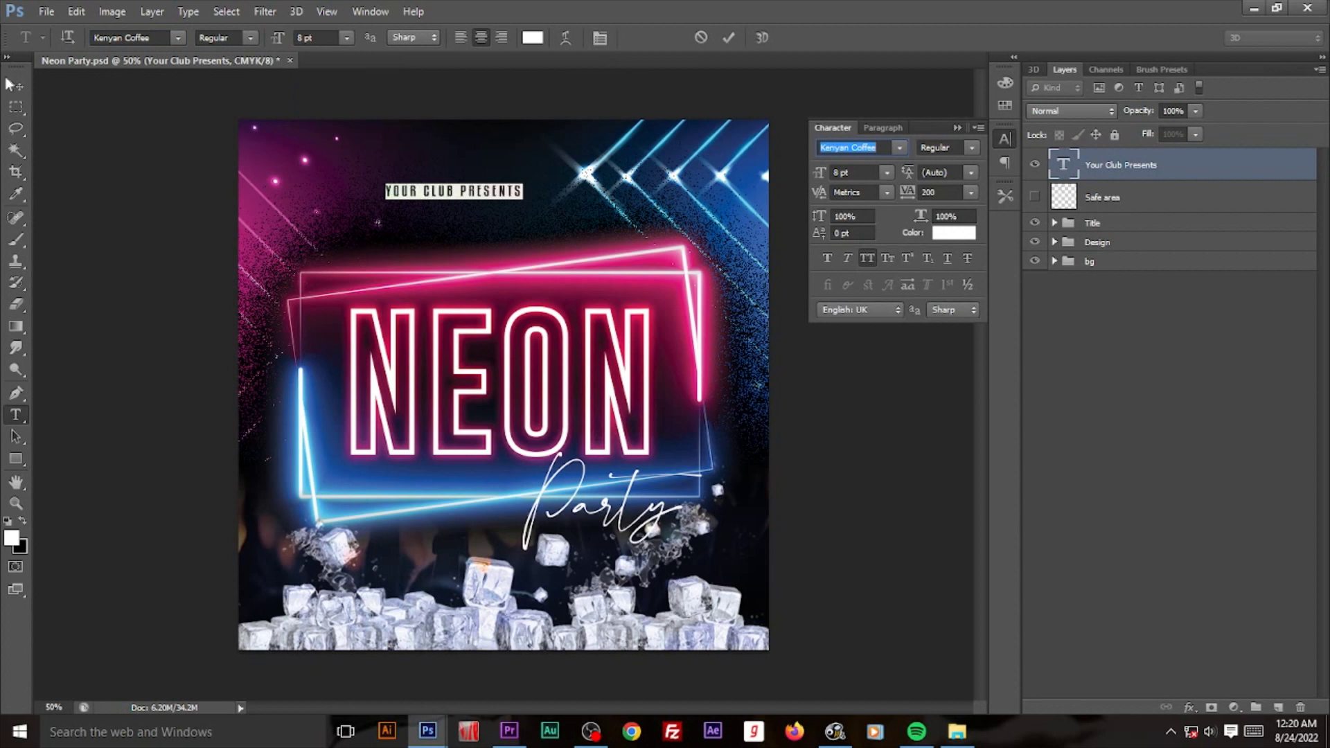
left_click(16, 85)
Step: Centre the YOUR CLUB PRESENTS header horizontally against the bg group
left_click(1115, 263)
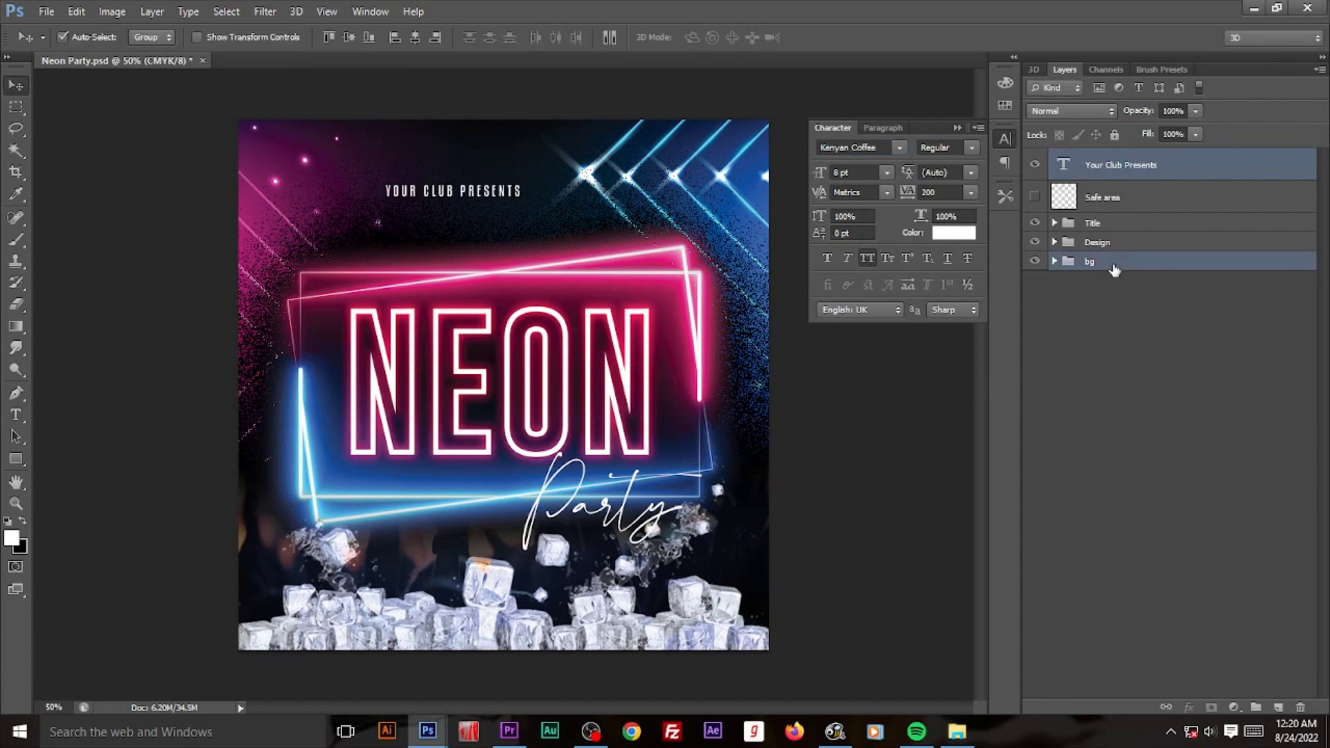
left_click(419, 36)
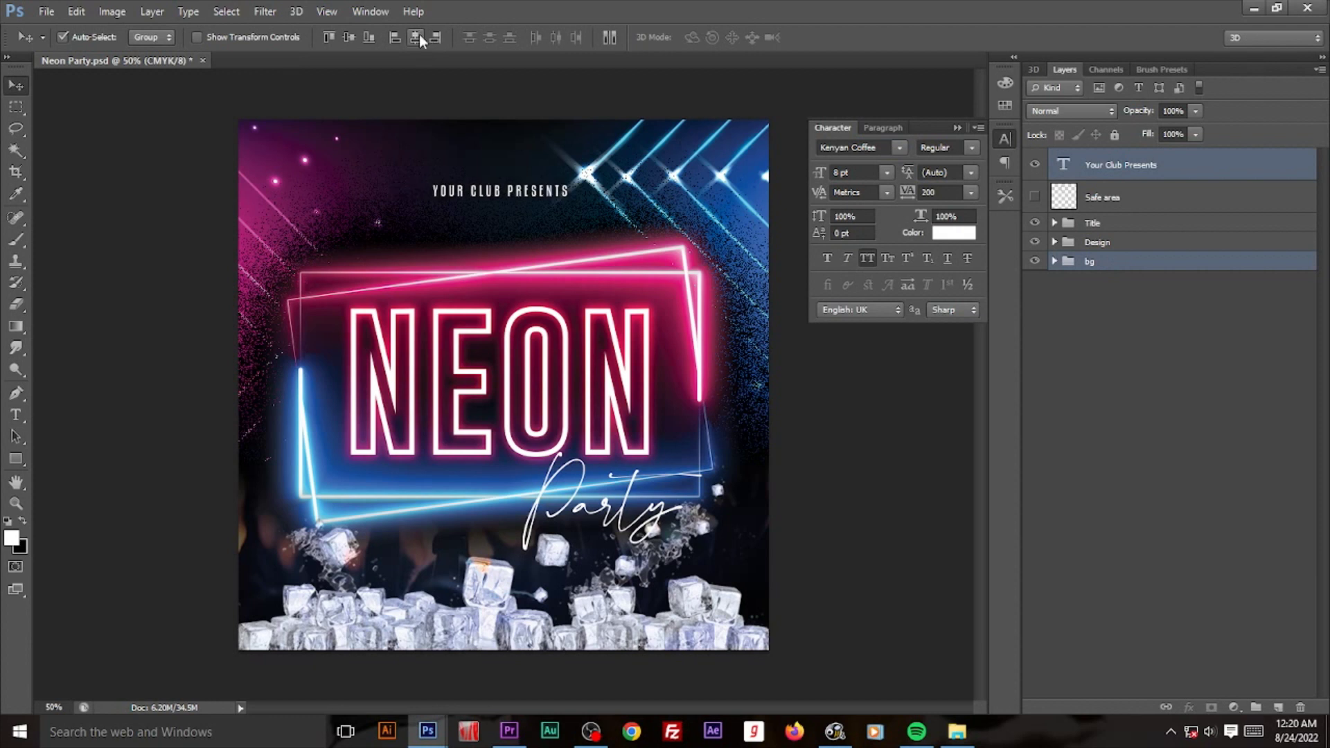
left_click(869, 419)
left_click(503, 195)
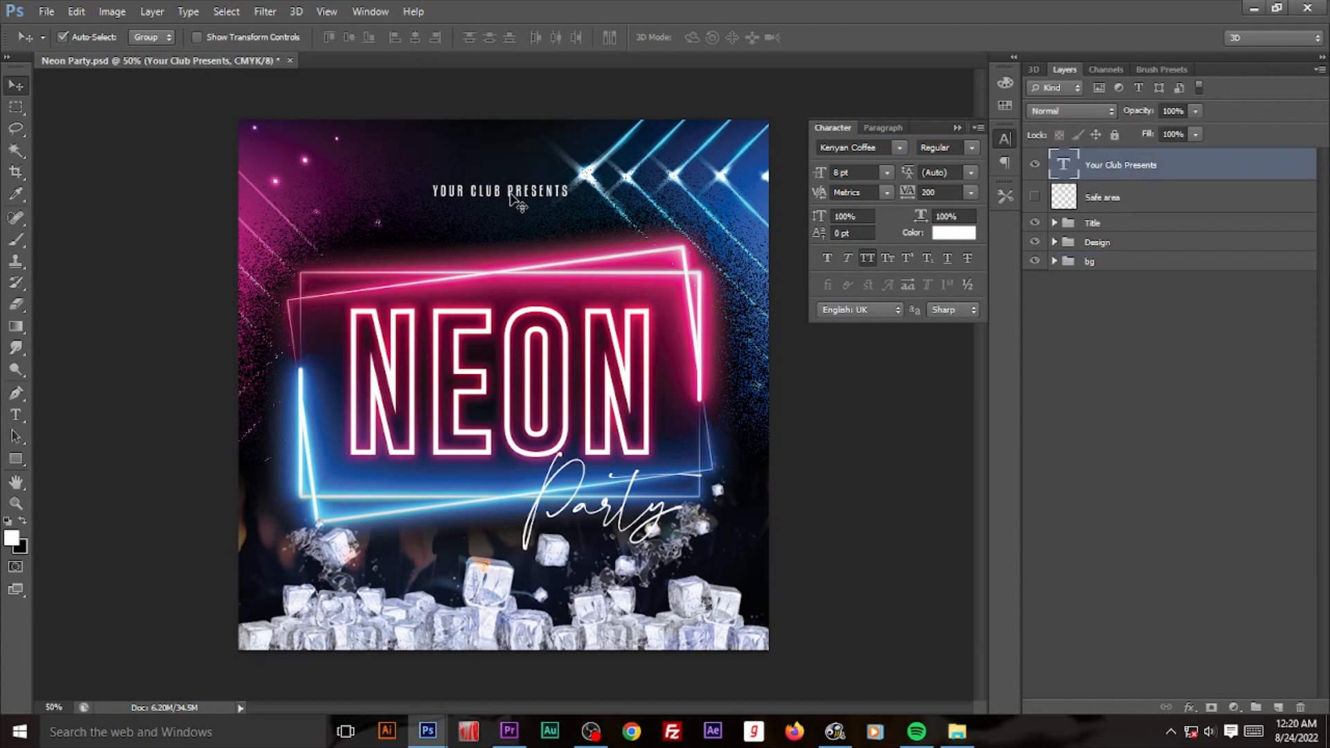
Step: Show the safe-area guides and nudge the header up just below the top guides
key("ctrl+semicolon")
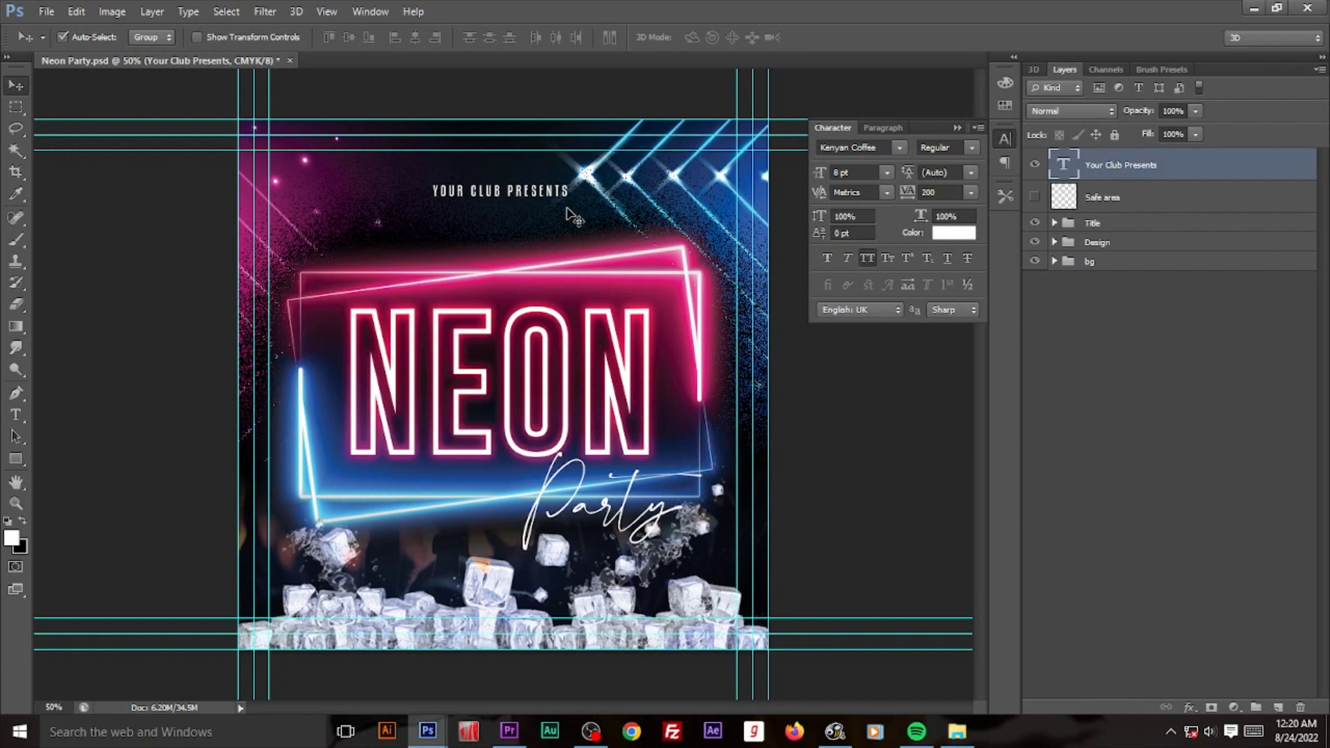
key("shift+Up")
key("shift+Up")
key("shift+Up")
key("shift+Up")
key("shift+Up")
key("shift+Up")
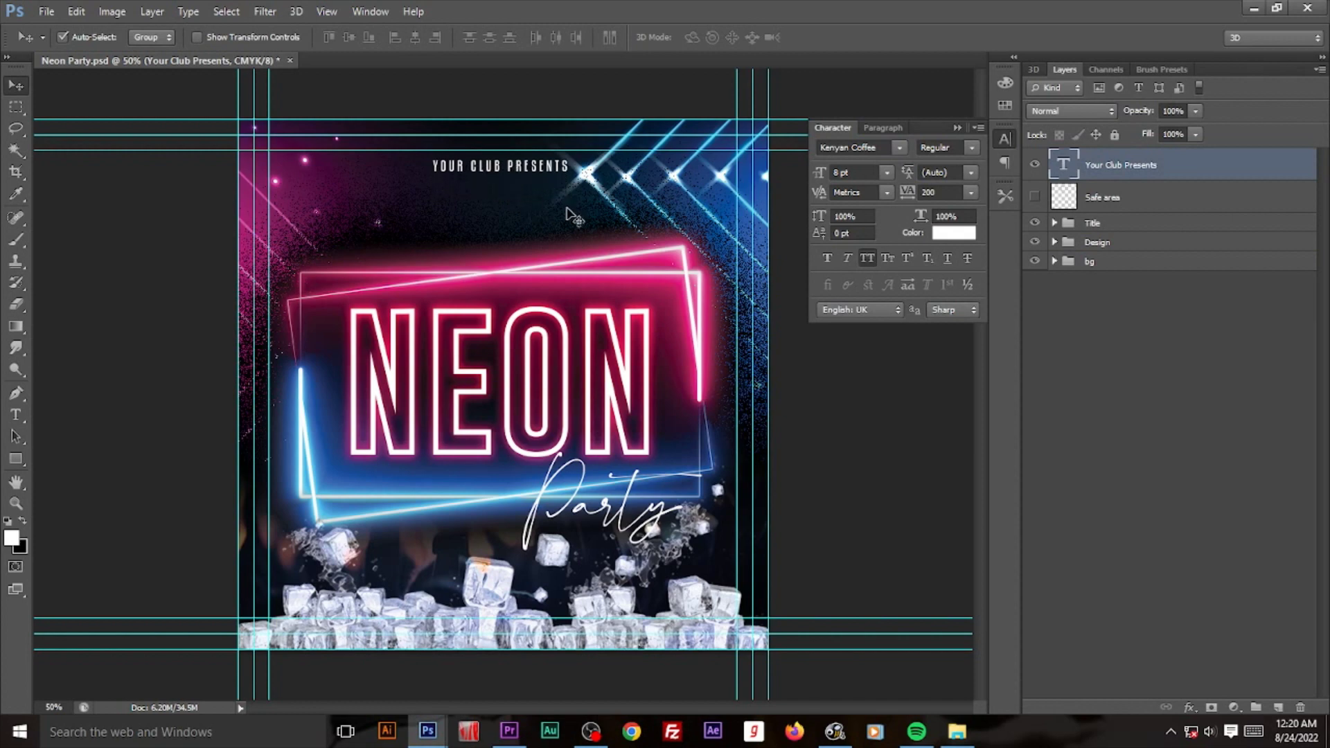
key("Up")
key("Up")
key("Up")
key("Up")
key("Up")
key("Up")
key("Up")
key("Up")
key("Up")
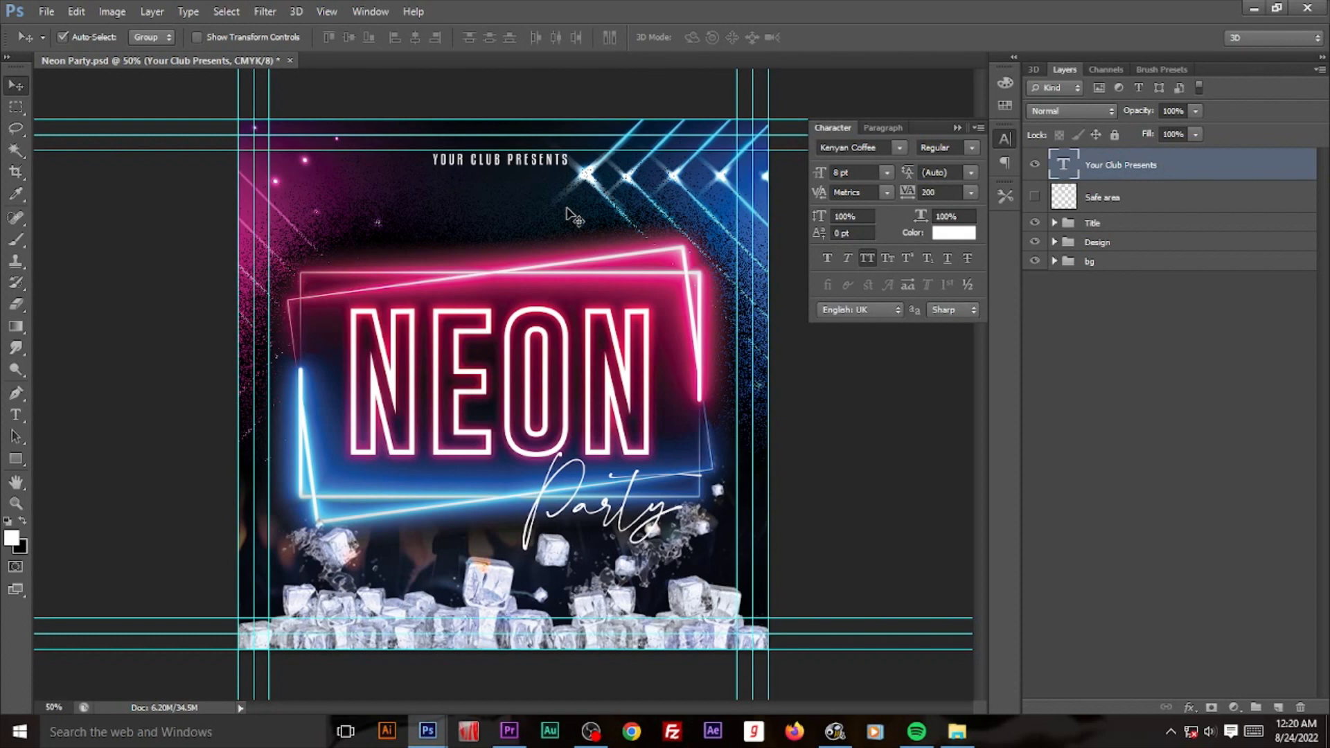
key("shift+Down")
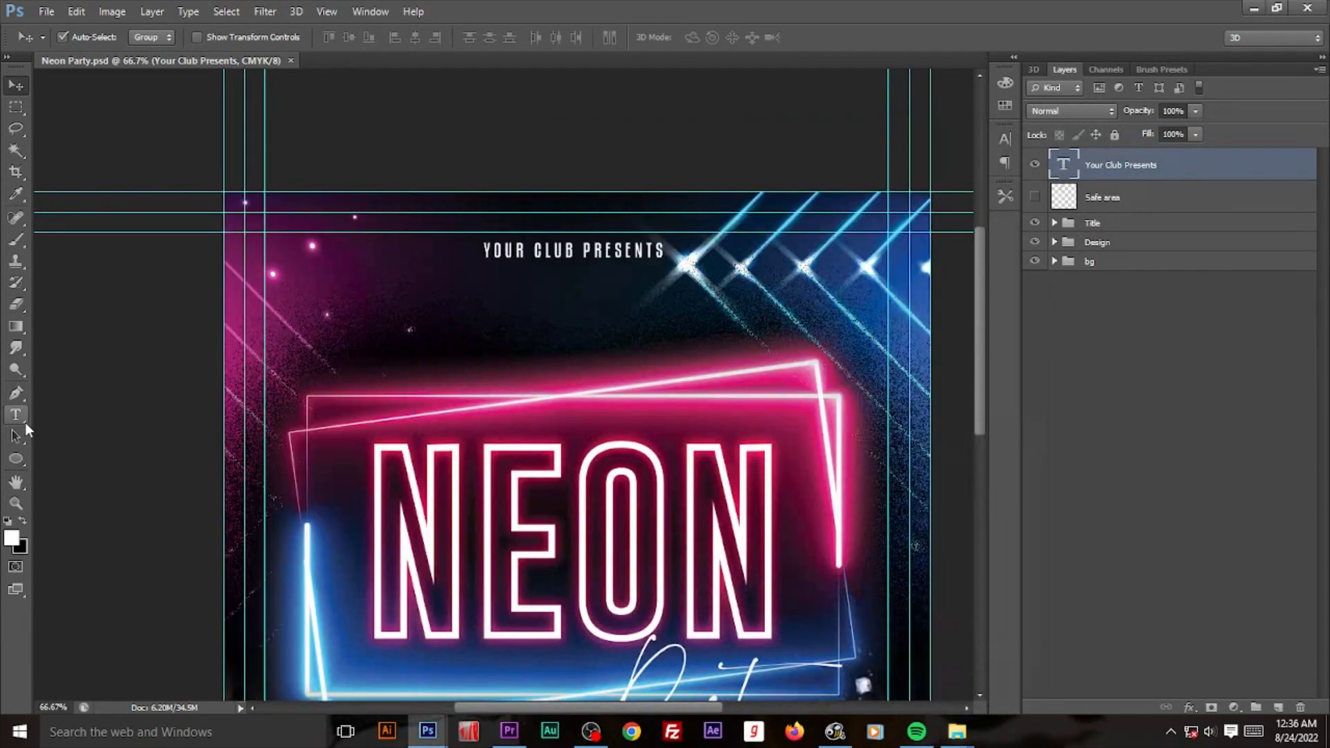
Step: Add the text 'LIVE 11 PM' in the flyer's top-left corner
left_click(15, 414)
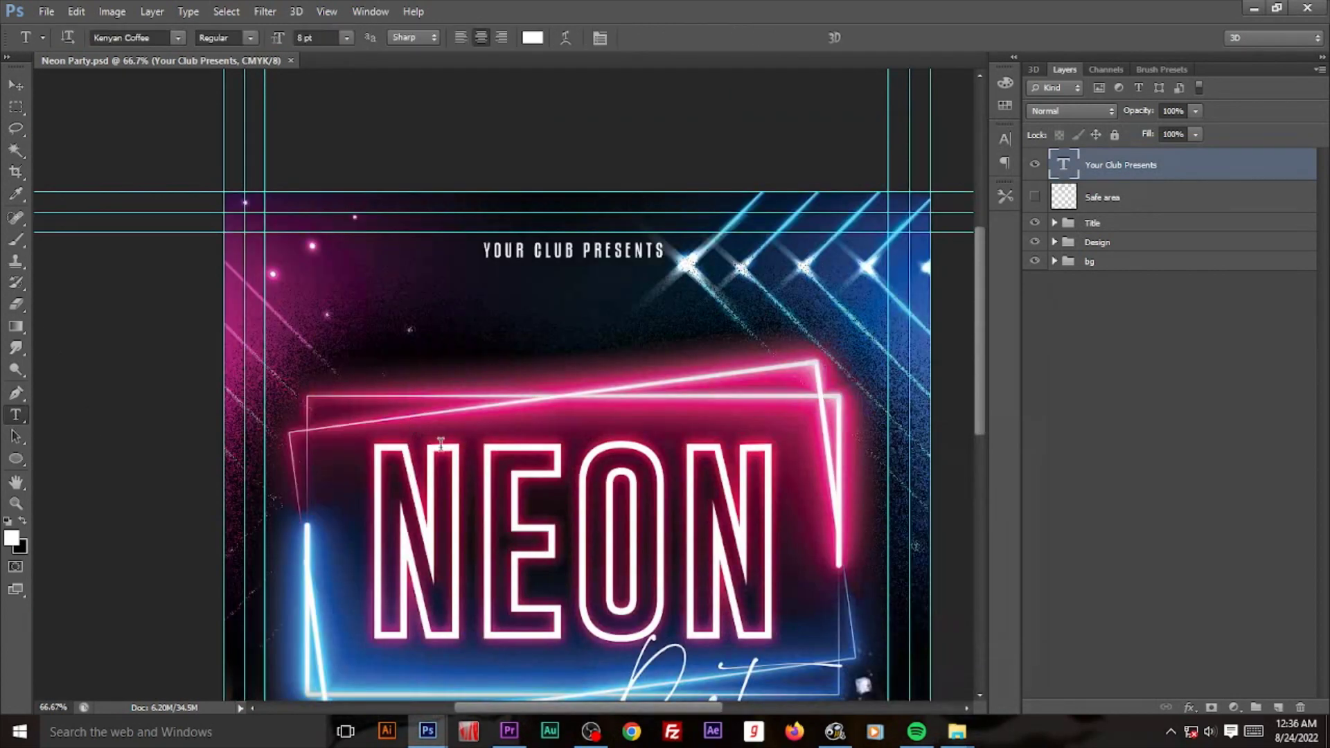
left_click(310, 277)
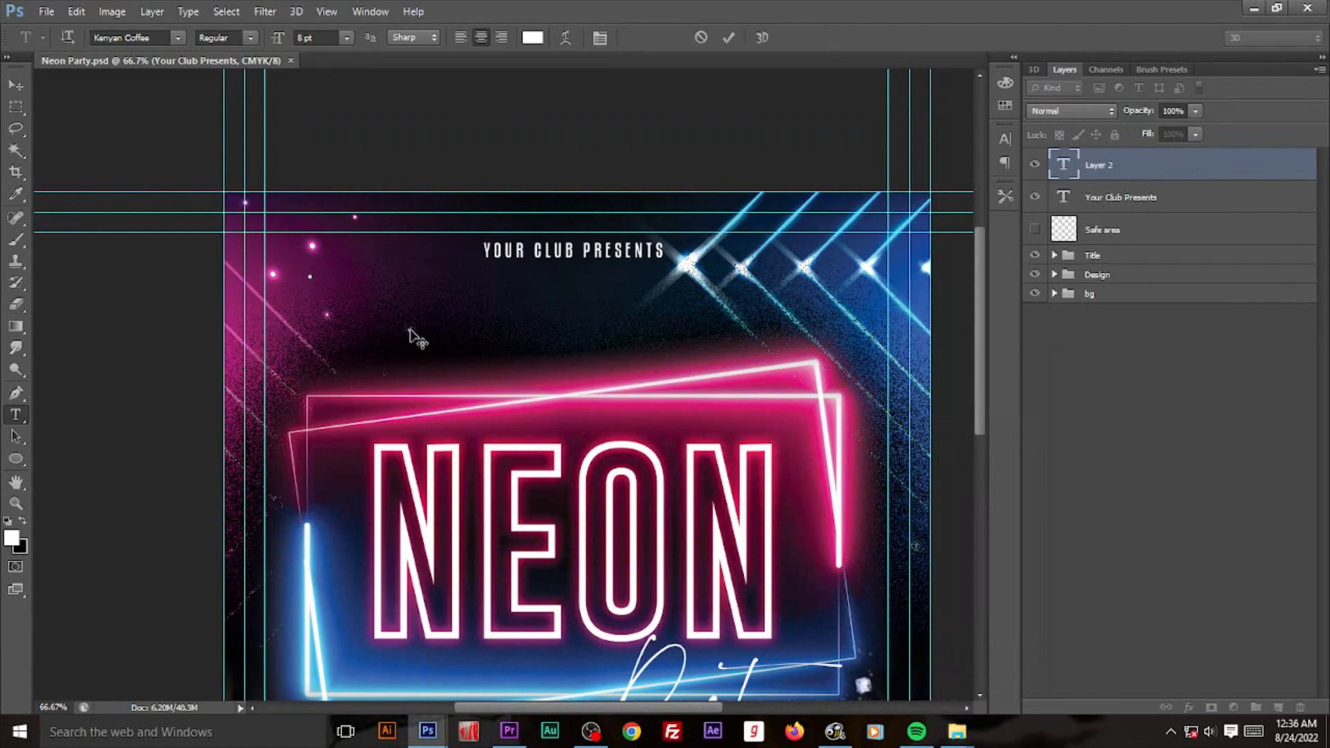
type("LIVE ")
type("11")
type(" PM")
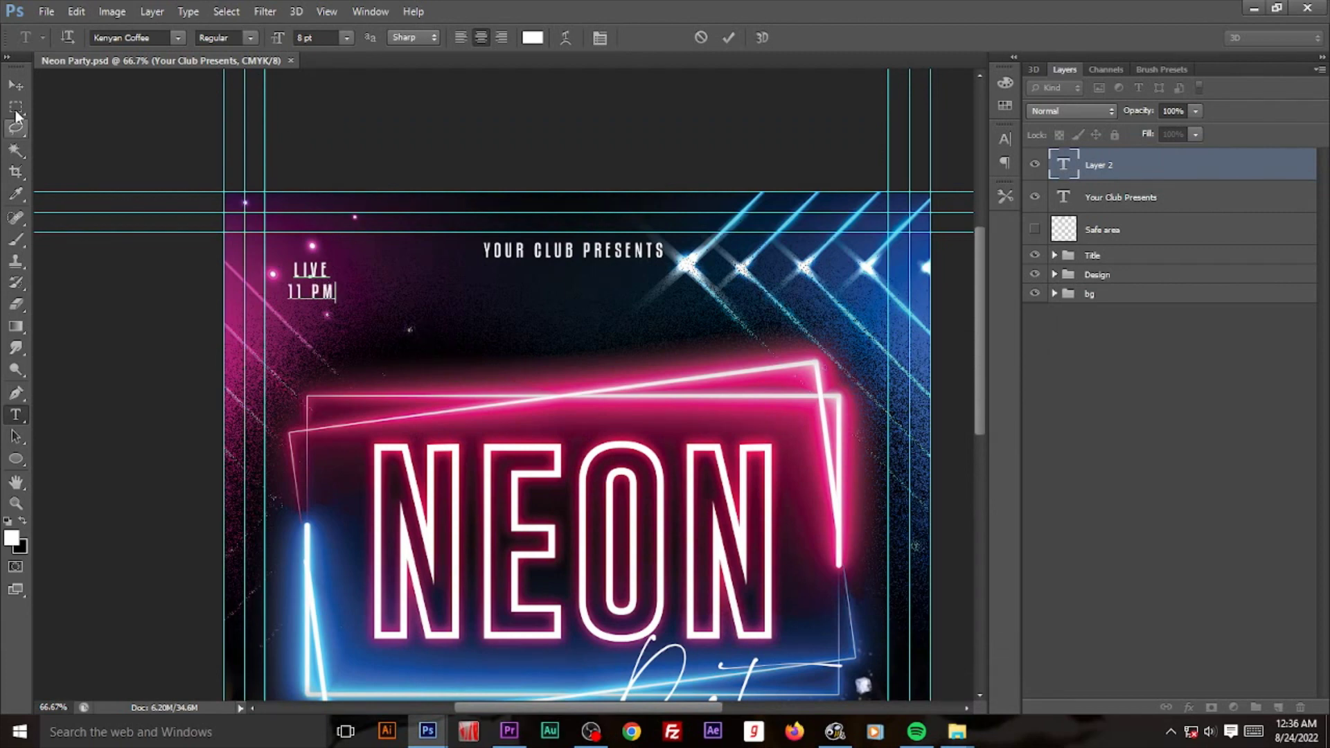
left_click(16, 85)
Step: Set LIVE 11 PM to 12 pt with 0 letter tracking
double_click(1063, 165)
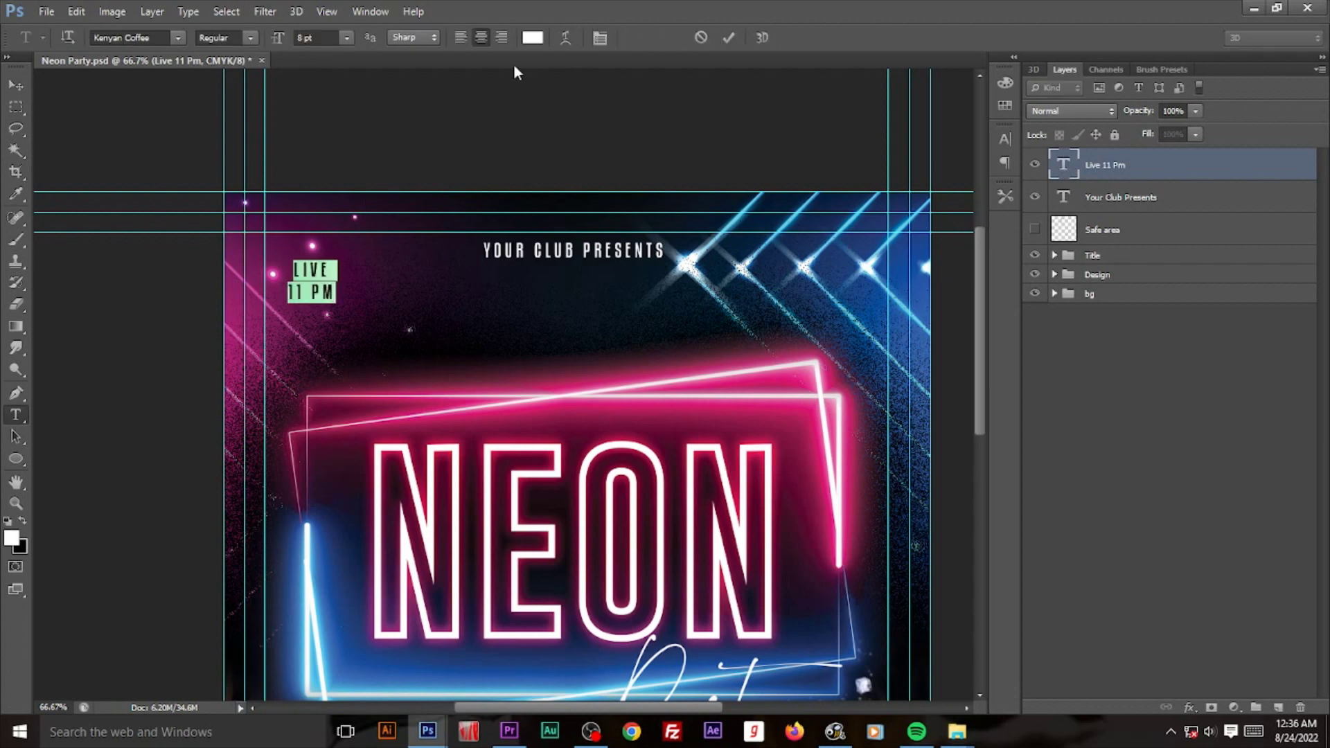
left_click(346, 42)
left_click(332, 173)
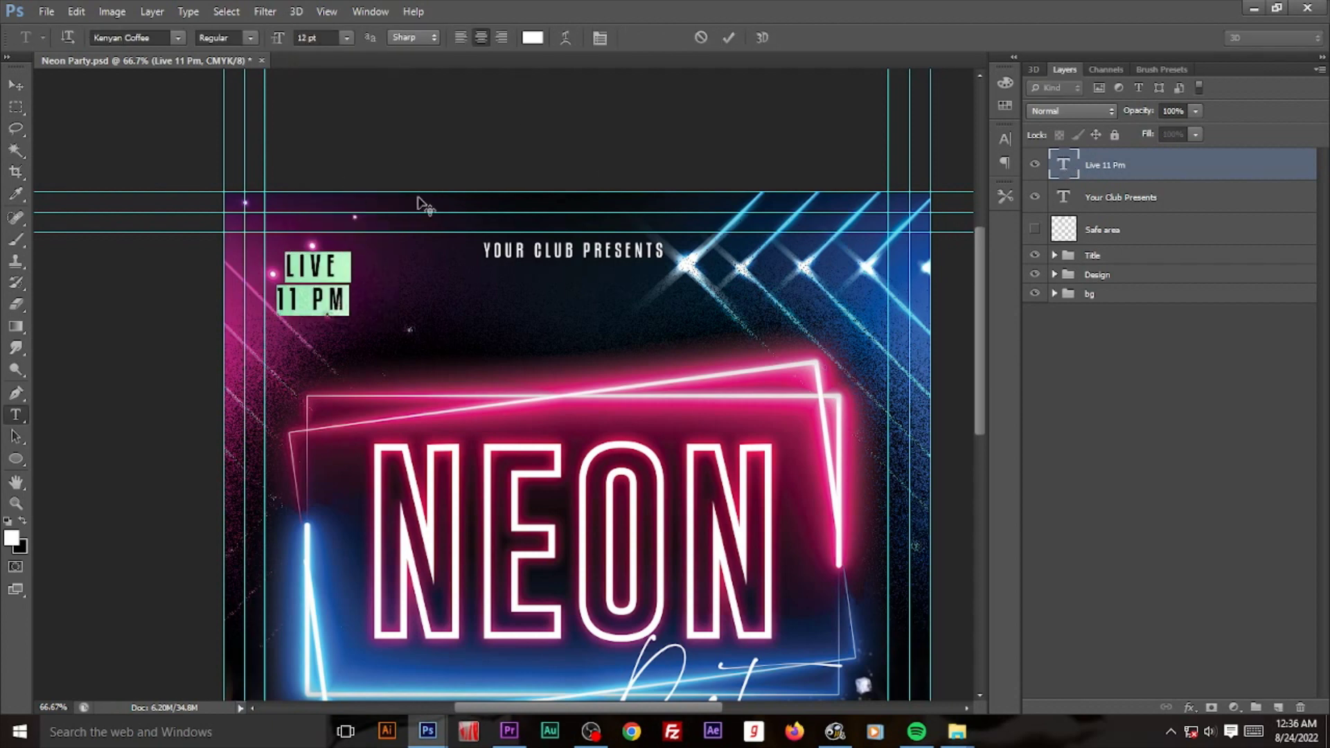
left_click(599, 39)
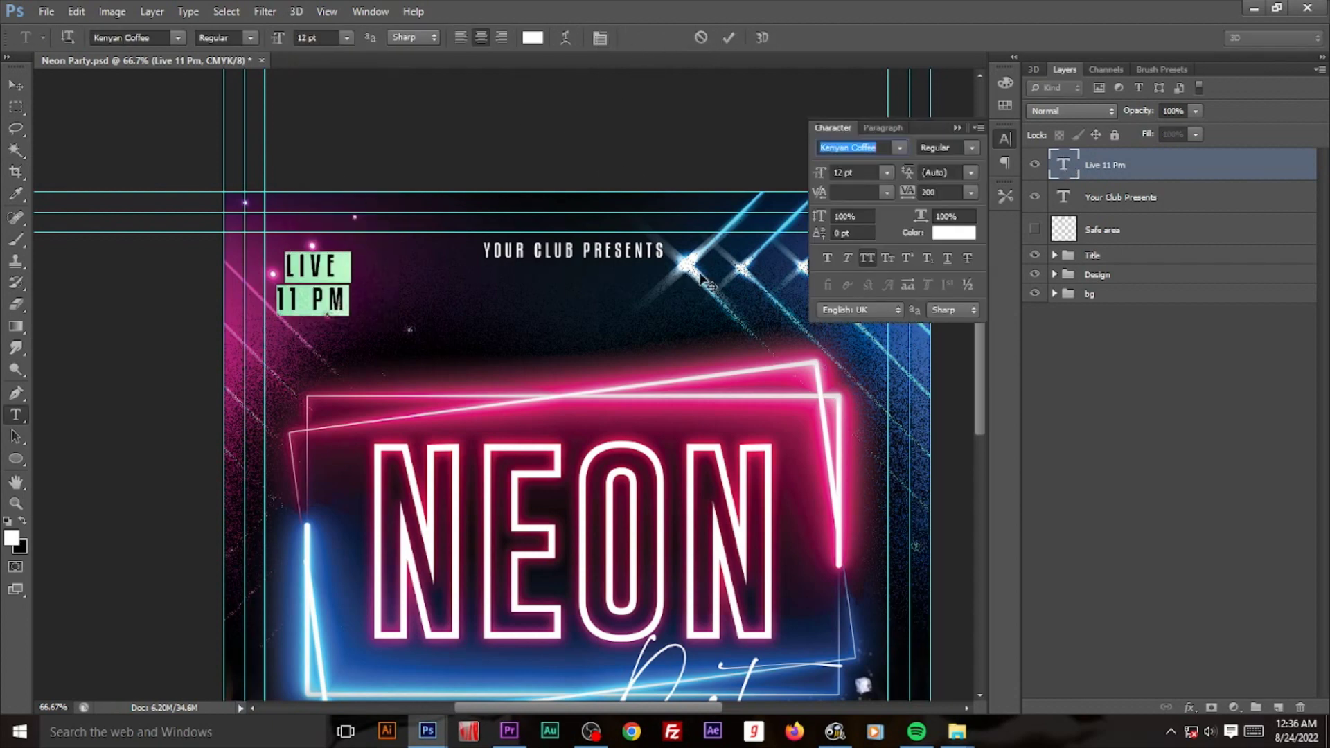
left_click(971, 192)
left_click(963, 313)
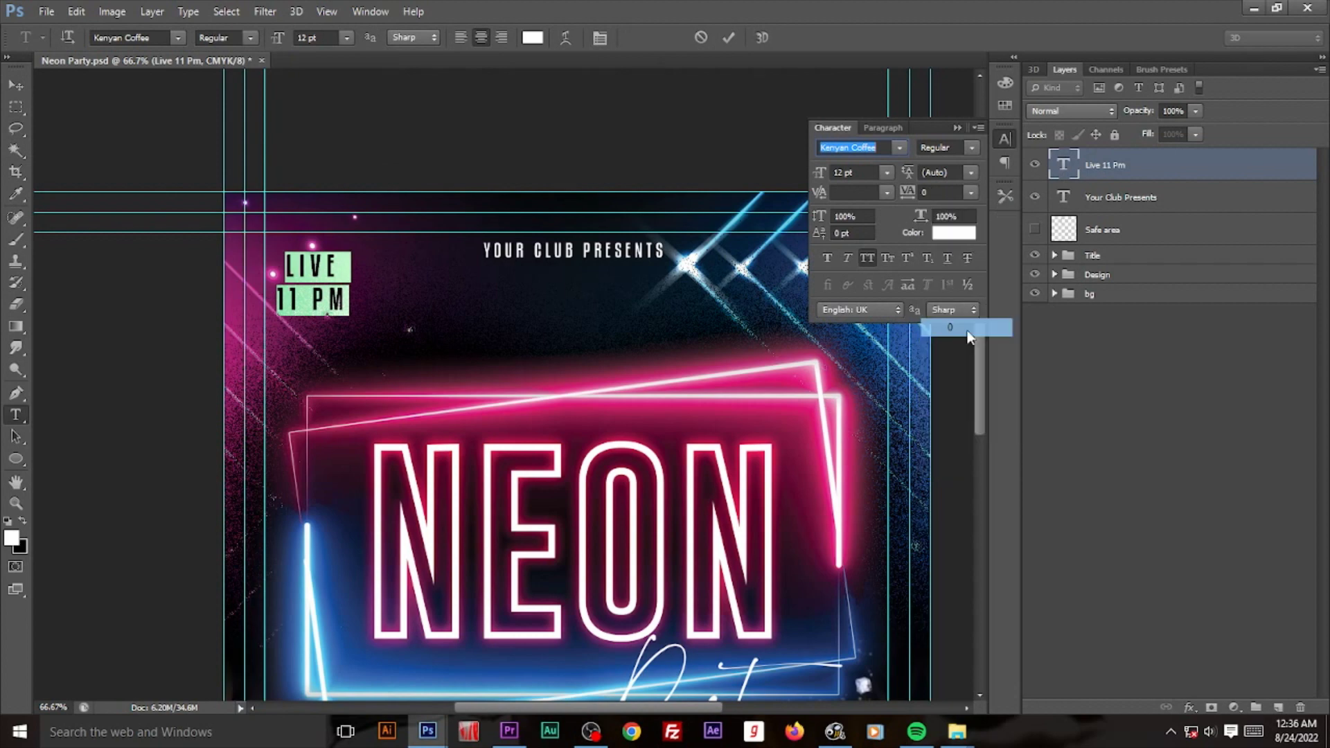
left_click(15, 85)
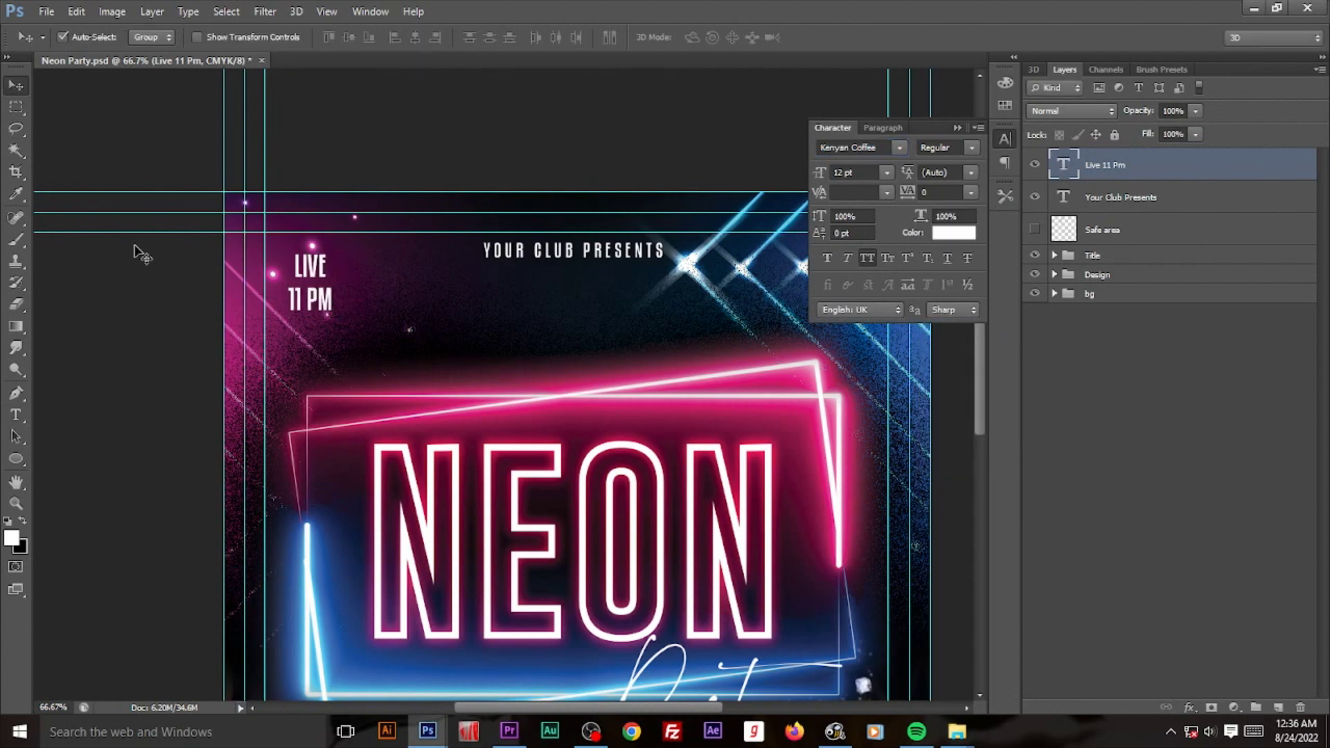
left_click(900, 148)
left_click(1003, 136)
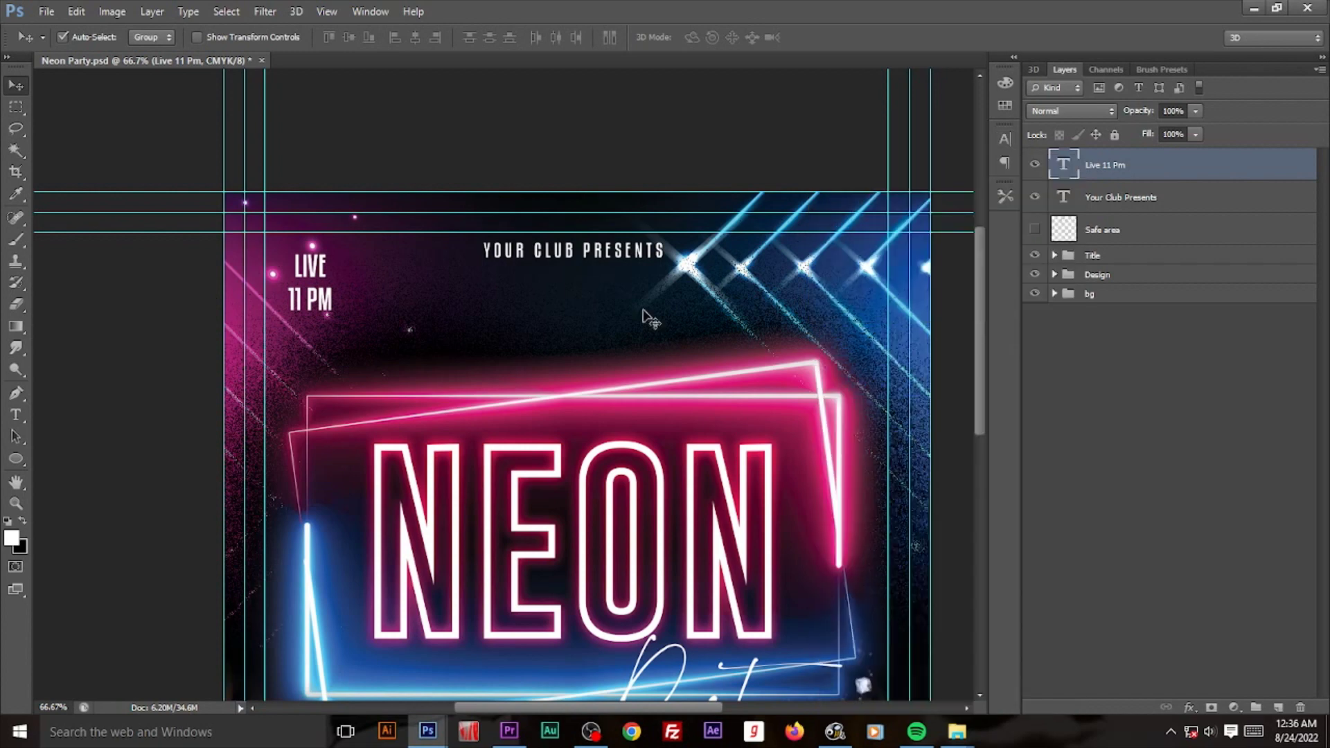
Step: Draw a black circle around LIVE 11 PM and move its layer below the text
left_click(16, 458)
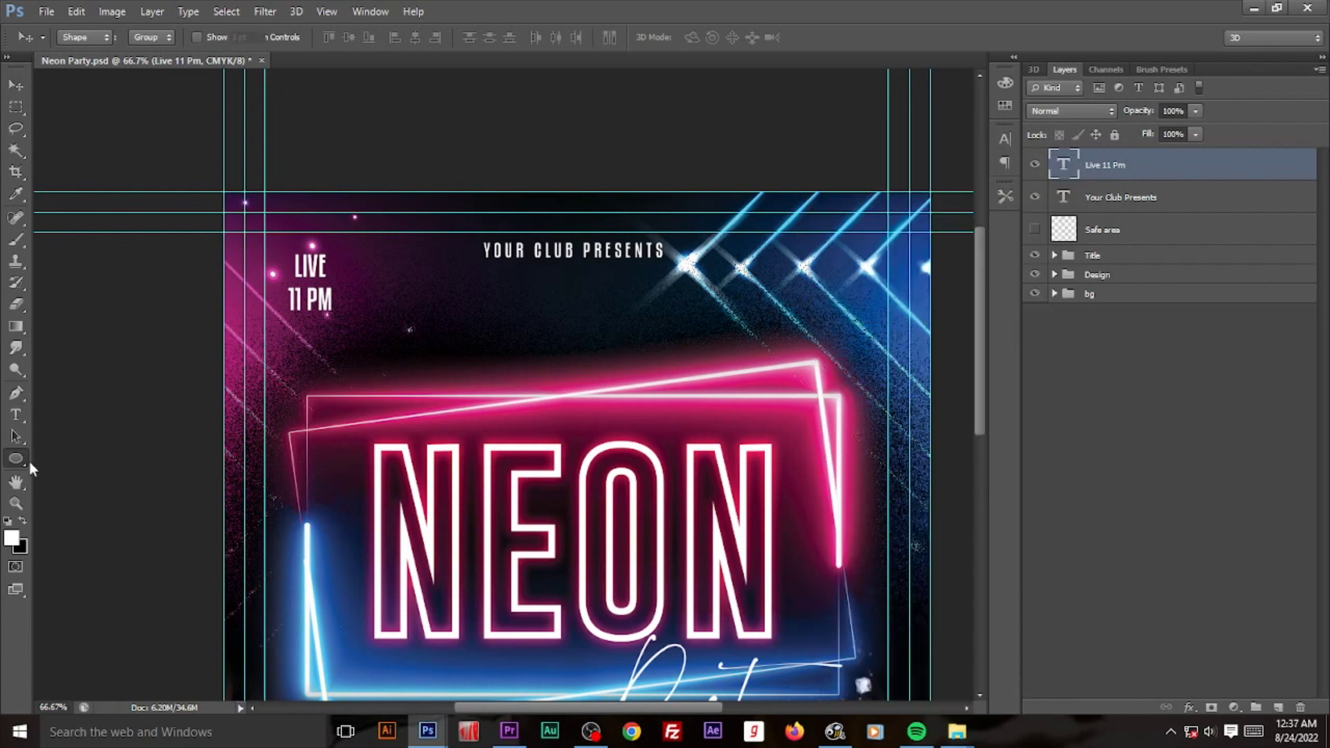
mouse_move(275, 242)
left_mouse_down()
mouse_move(386, 331)
mouse_move(383, 312)
left_mouse_up()
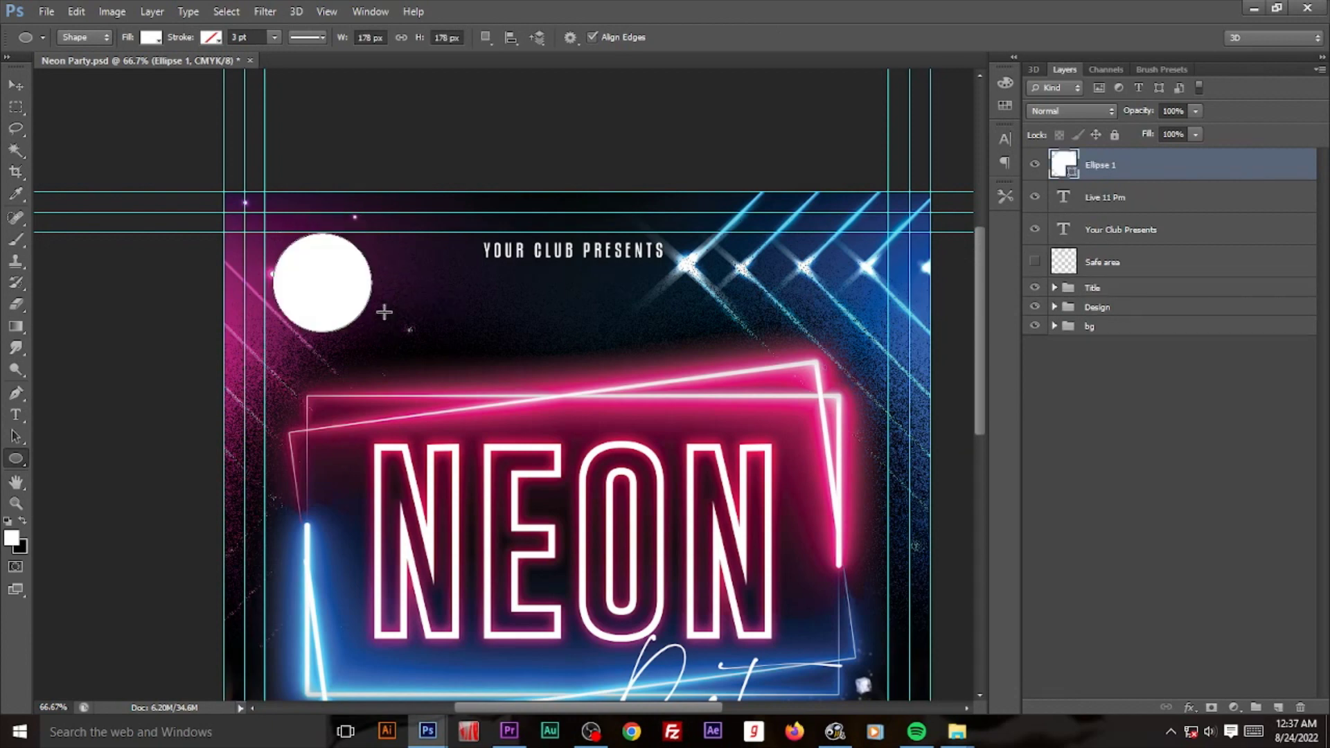
key("ctrl+BackSpace")
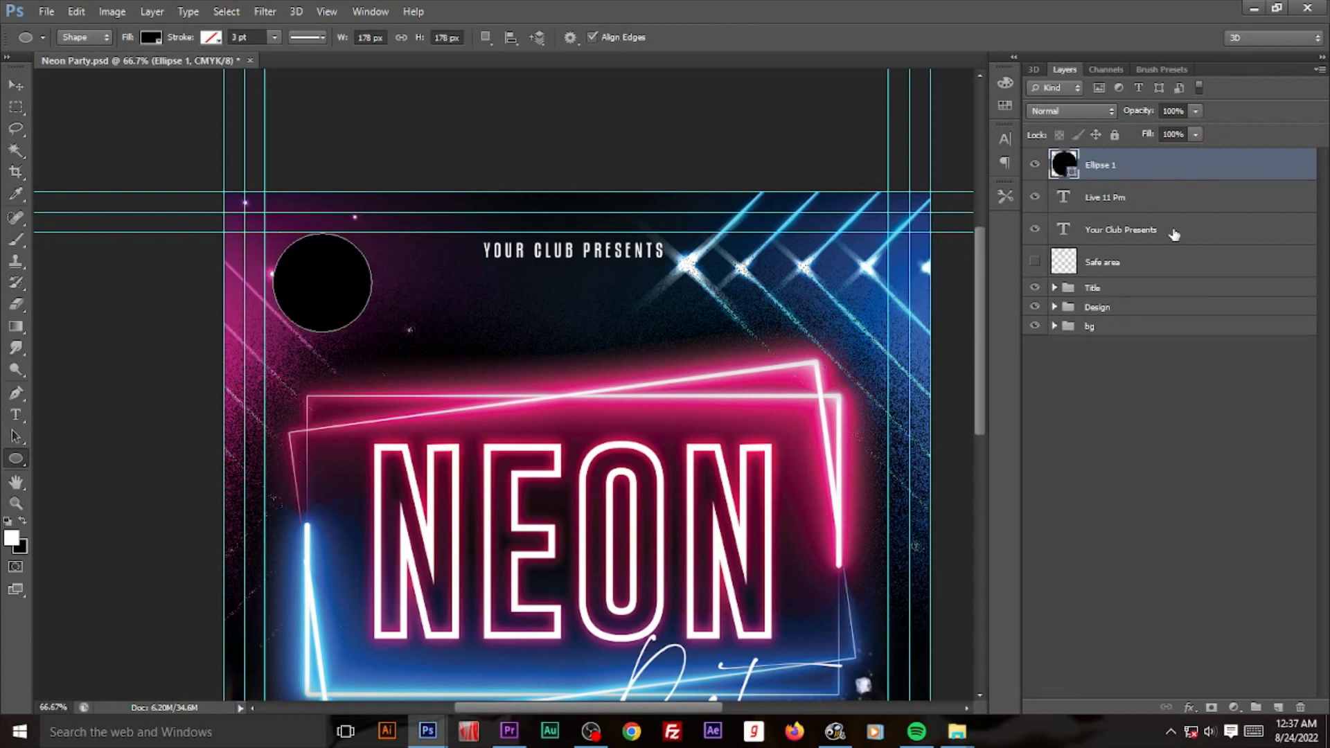
right_click(1110, 172)
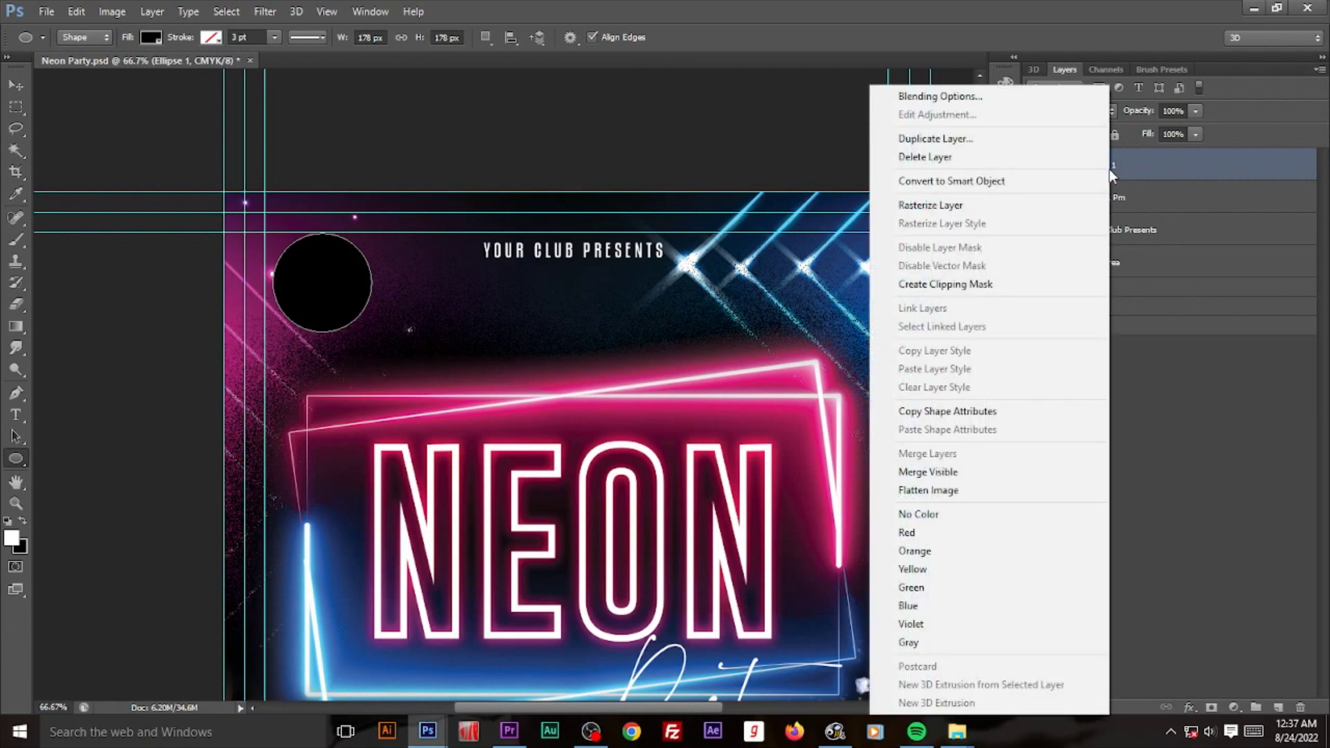
left_click(1108, 169)
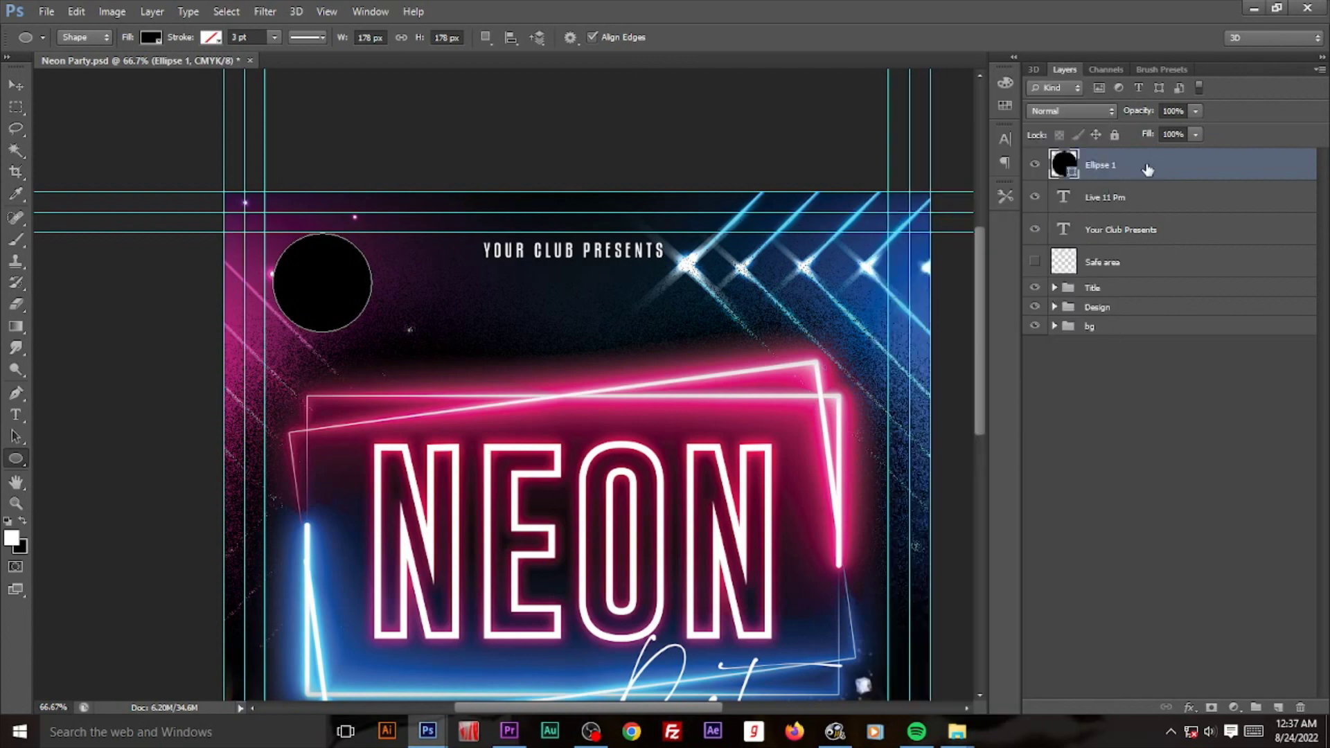
left_click_drag(1108, 169, 1131, 205)
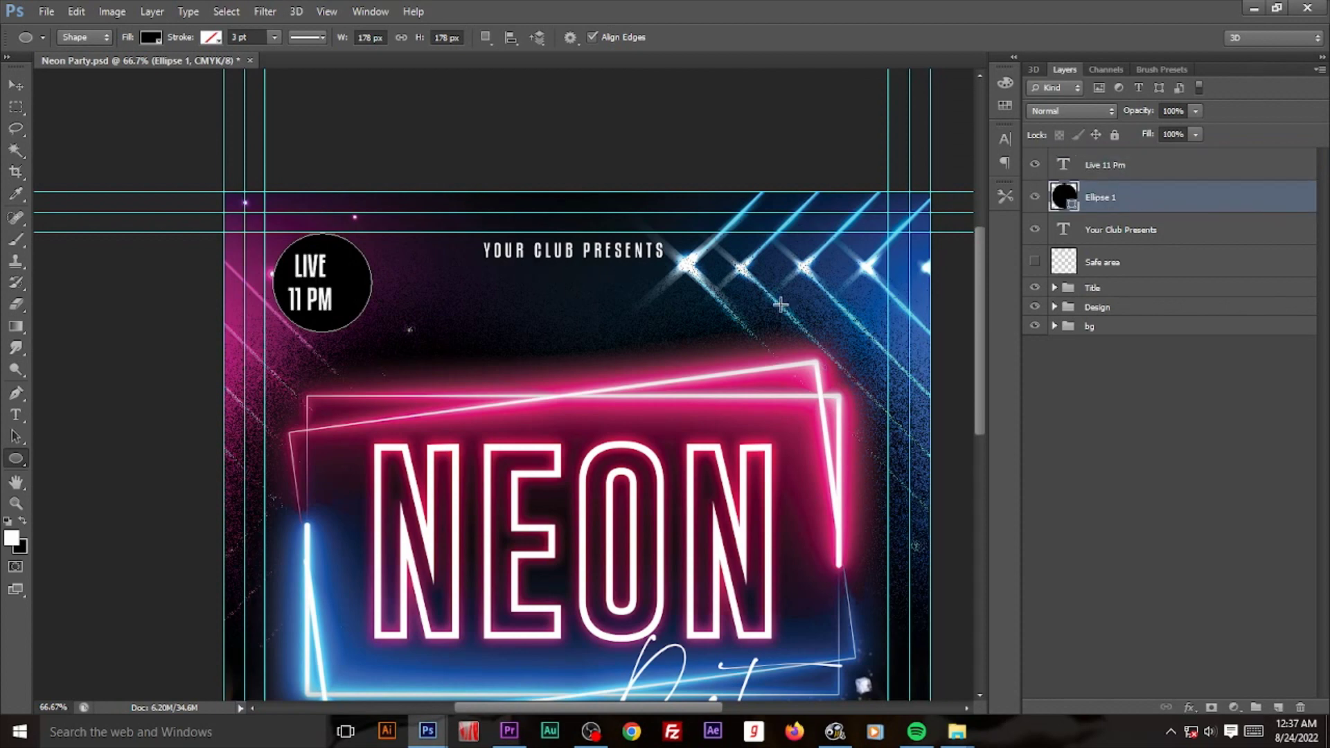
Step: Centre the LIVE 11 PM text horizontally within the Ellipse 1 circle
left_click(1104, 170, "shift")
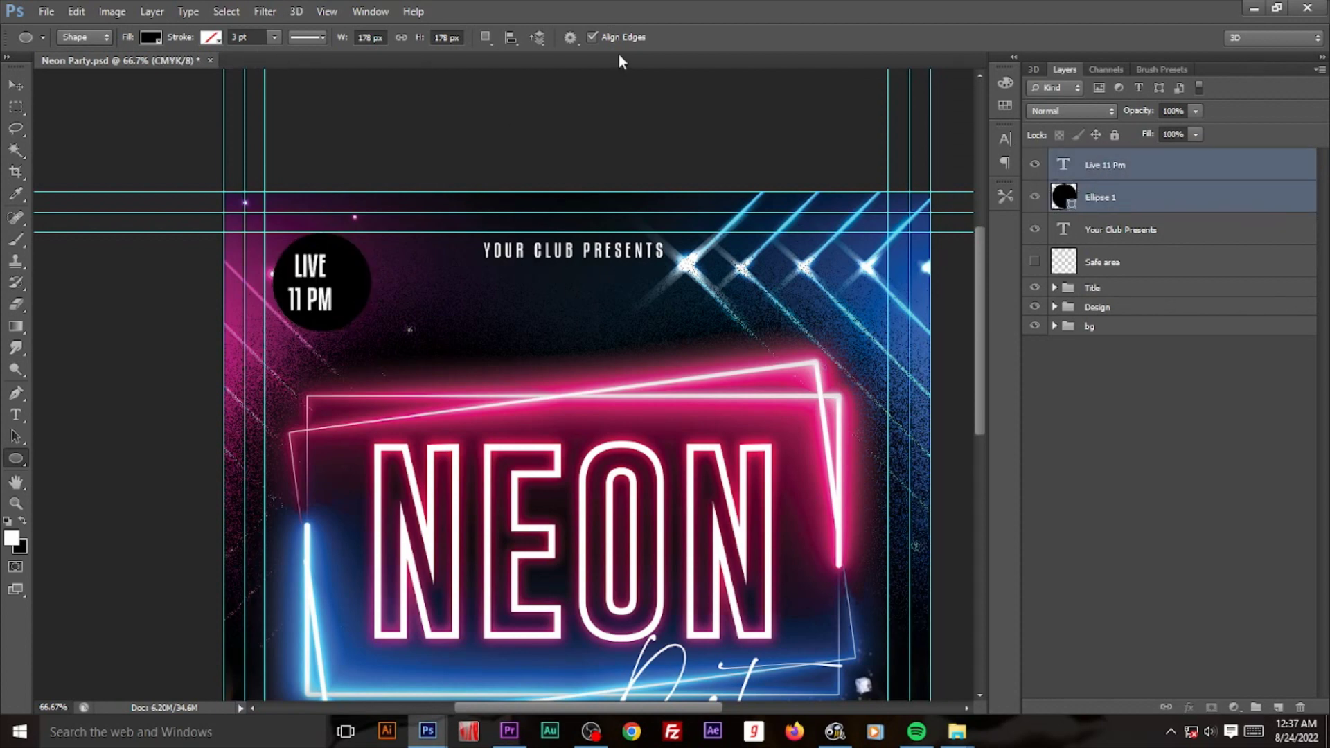
left_click(15, 85)
left_click(130, 321)
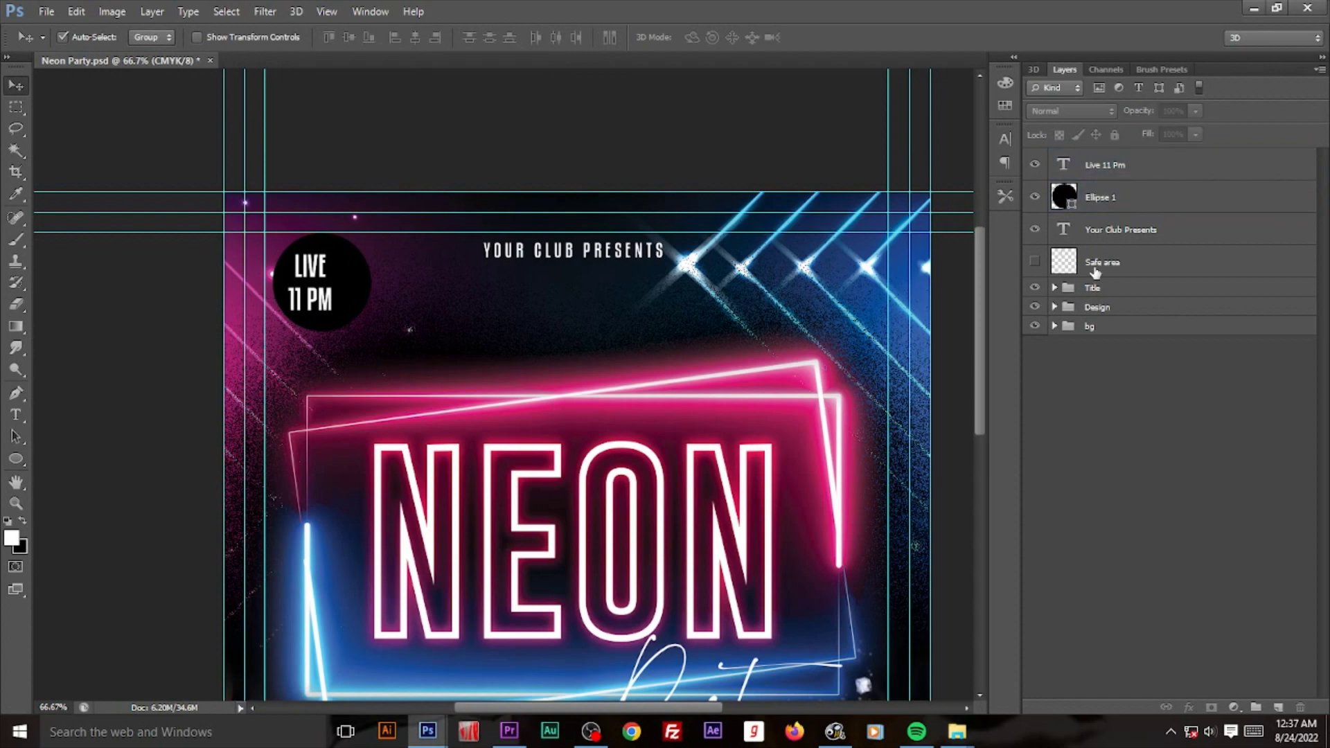
left_click(1113, 171)
left_click(1108, 199, "shift")
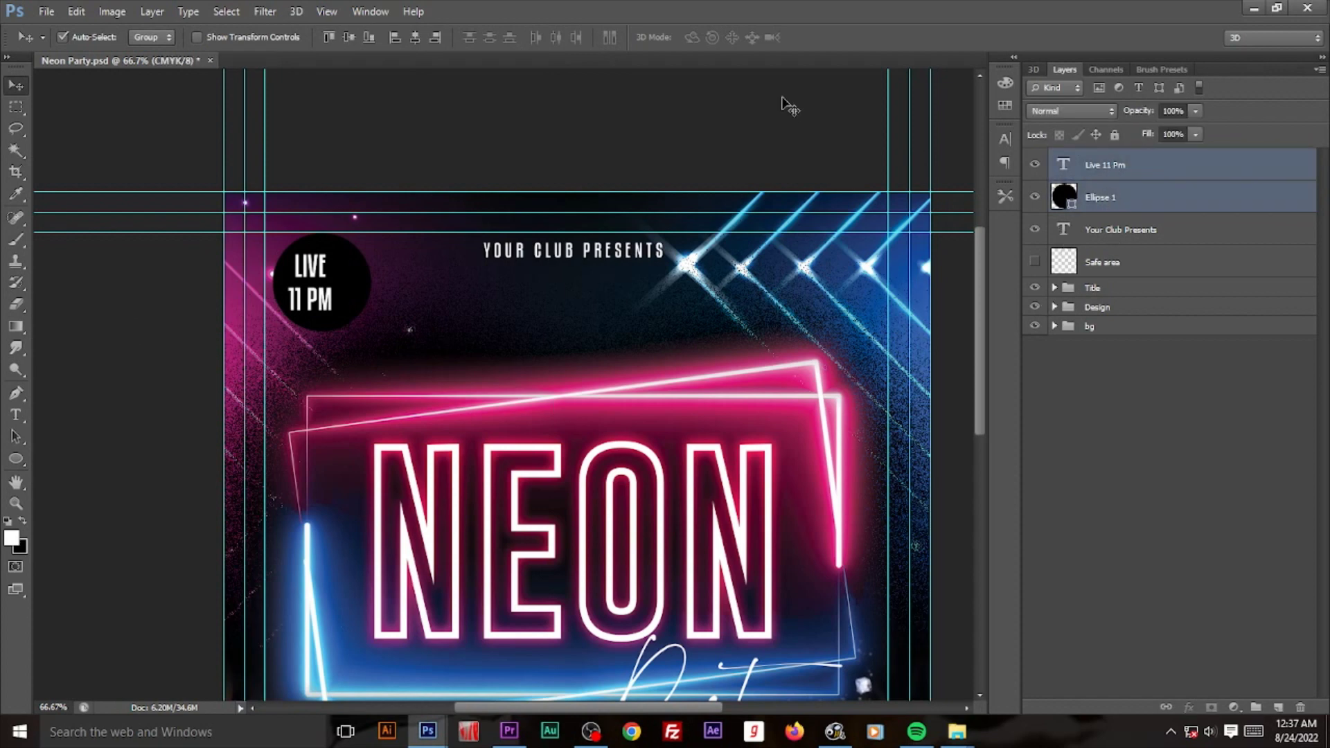
left_click(415, 36)
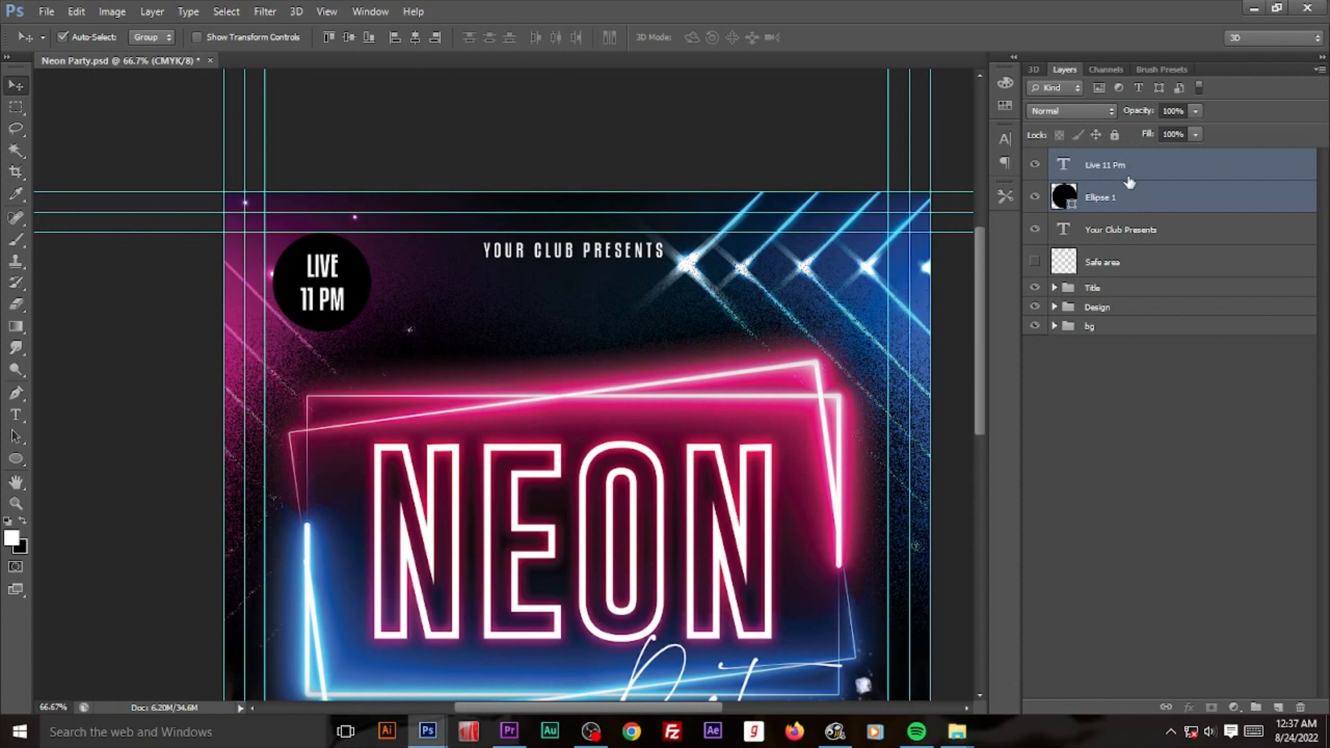
Step: Group the badge's text and circle into a group named 'time'
key("ctrl+g")
double_click(1094, 159)
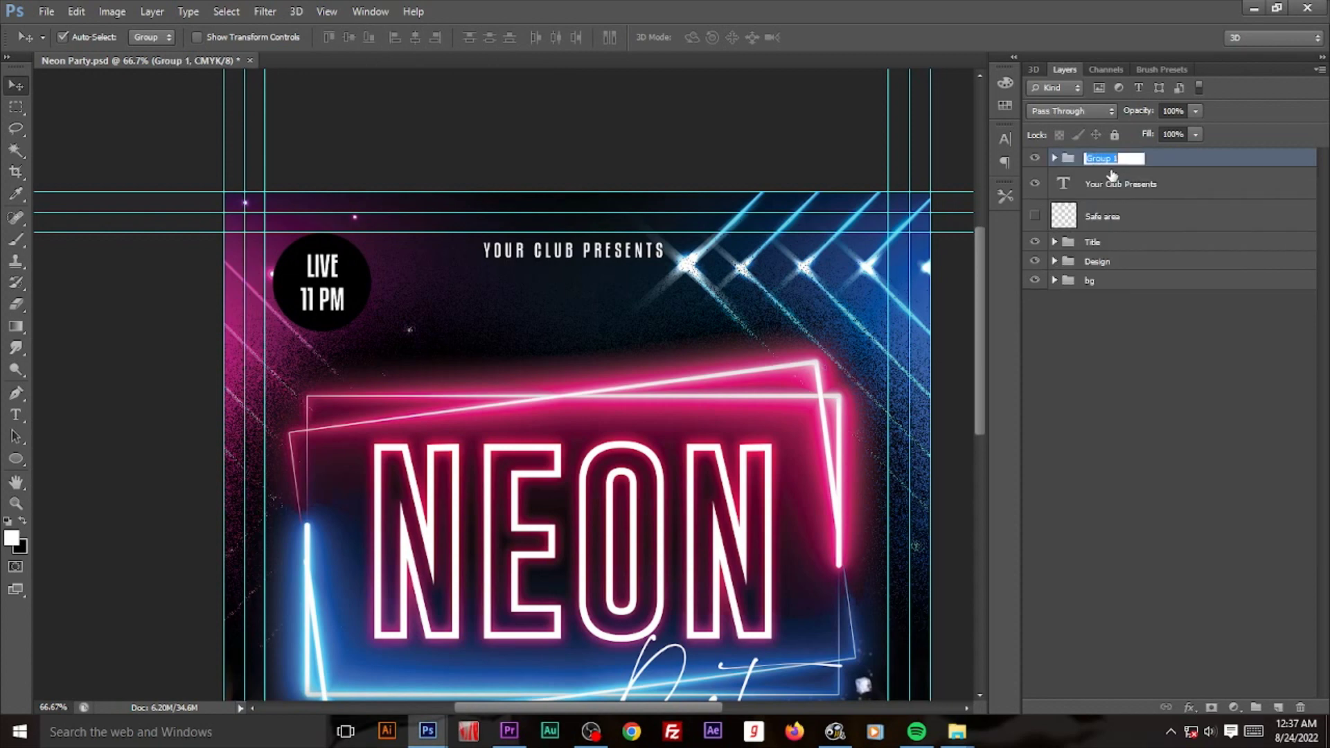
type("time")
key("Return")
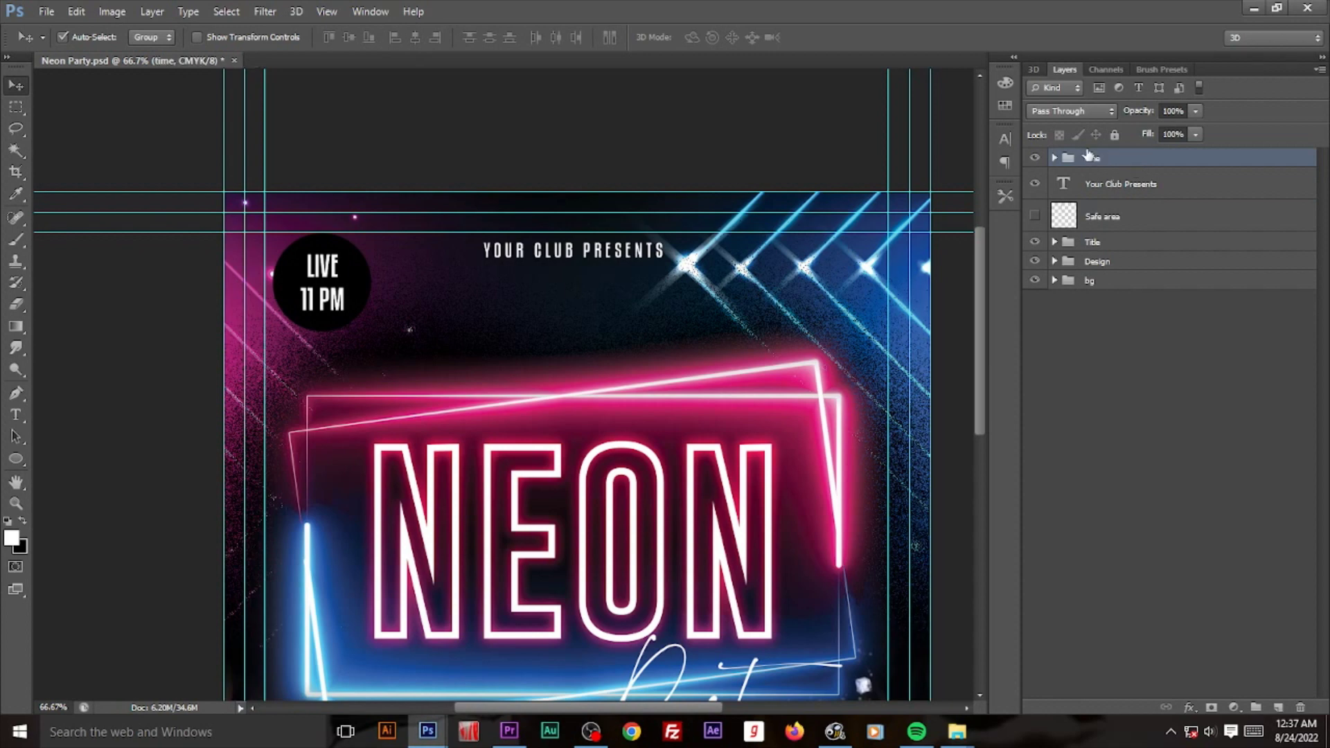
Step: Duplicate the time group as a new group named 'date'
right_click(1087, 156)
left_click(1143, 191)
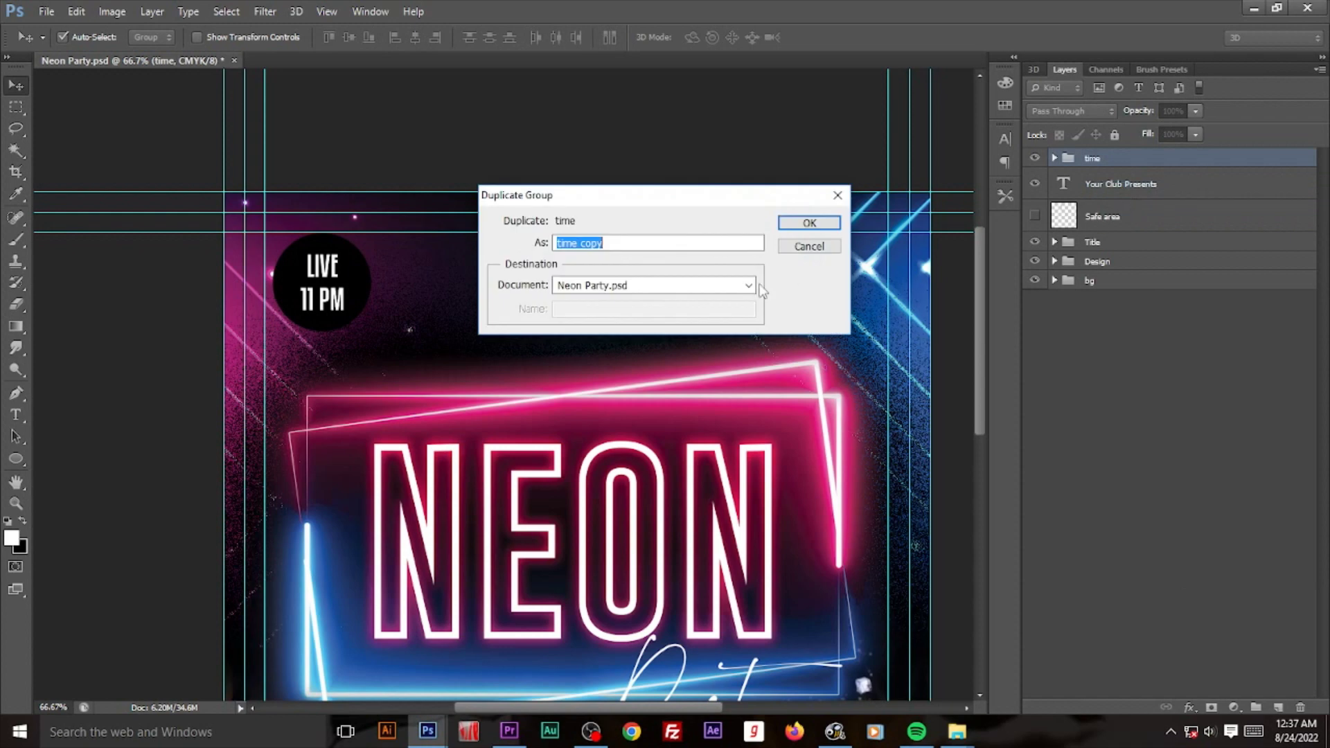
type("date")
key("Return")
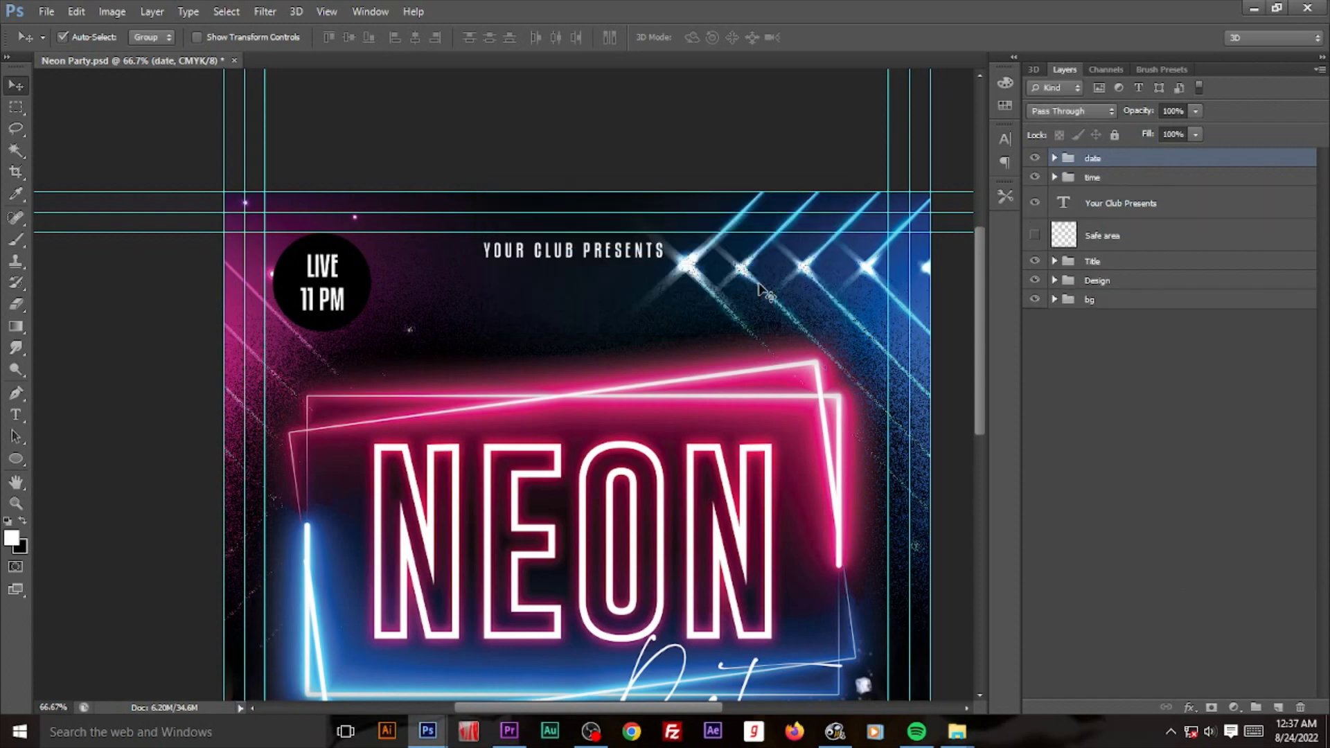
Step: Shift the date badge into the flyer's top-right corner, mirroring the original badge
key("ctrl+t")
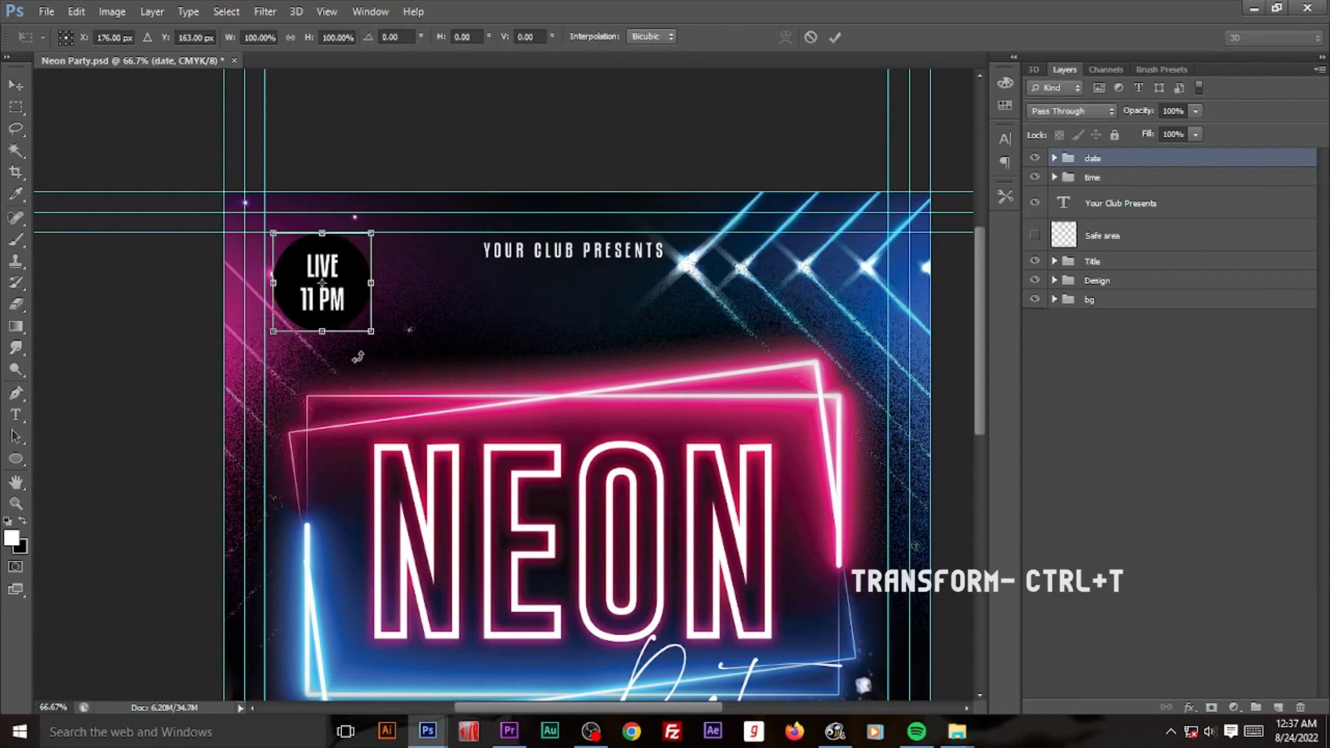
key("shift+Right")
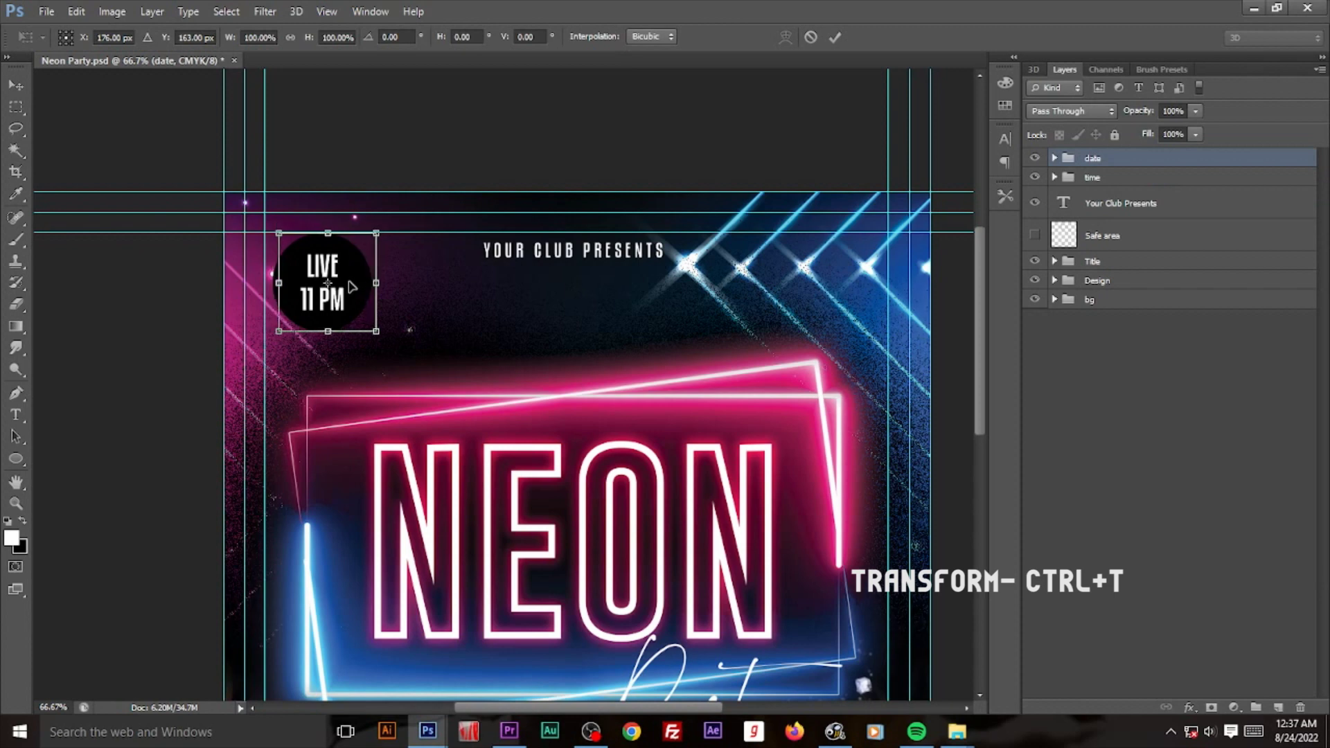
key("shift+Right")
key("shift+Right")
key("shift+Right")
key("shift+Right")
key("shift+Right")
key("shift+Right")
key("shift+Right")
key("shift+Right")
key("shift+Right")
key("shift+Right")
key("shift+Right")
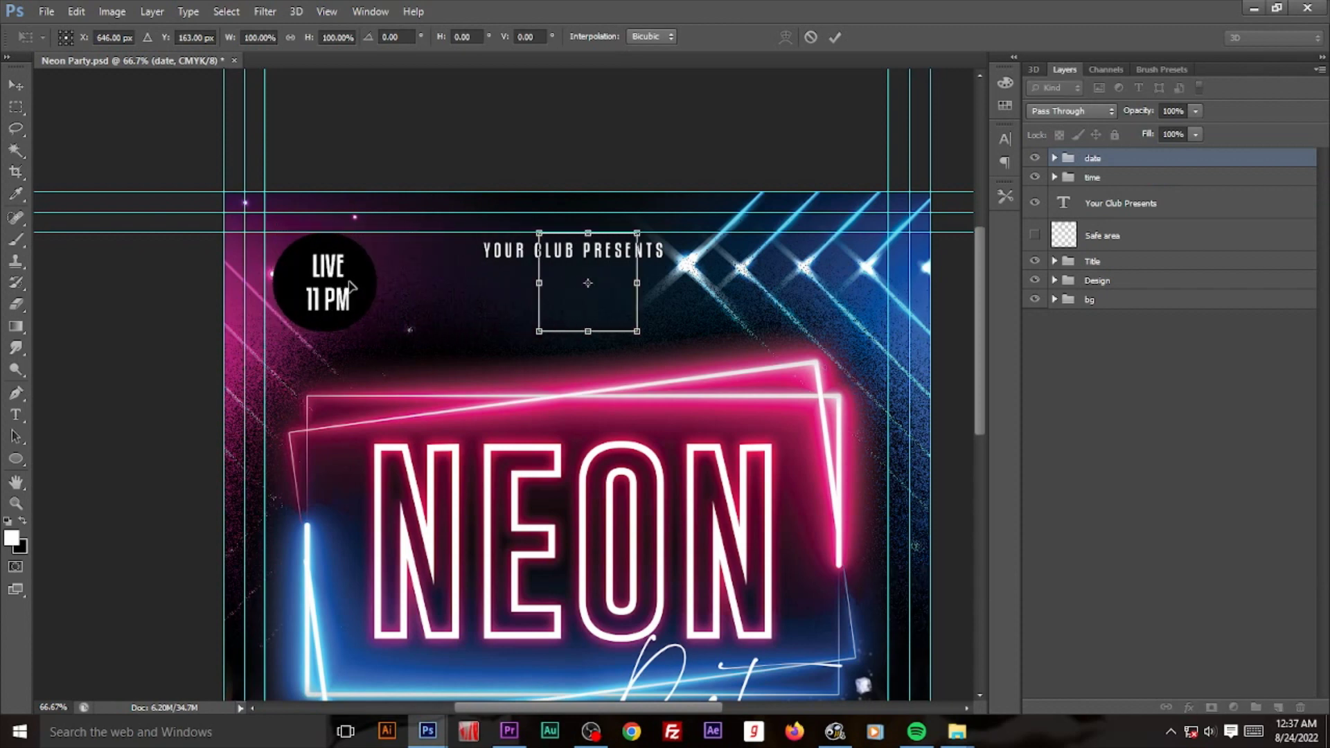
key("shift+Right")
key("shift+Right")
key("shift+Right")
key("shift+Right")
key("shift+Right")
key("shift+Right")
key("shift+Right")
key("shift+Right")
key("shift+Right")
key("shift+Right")
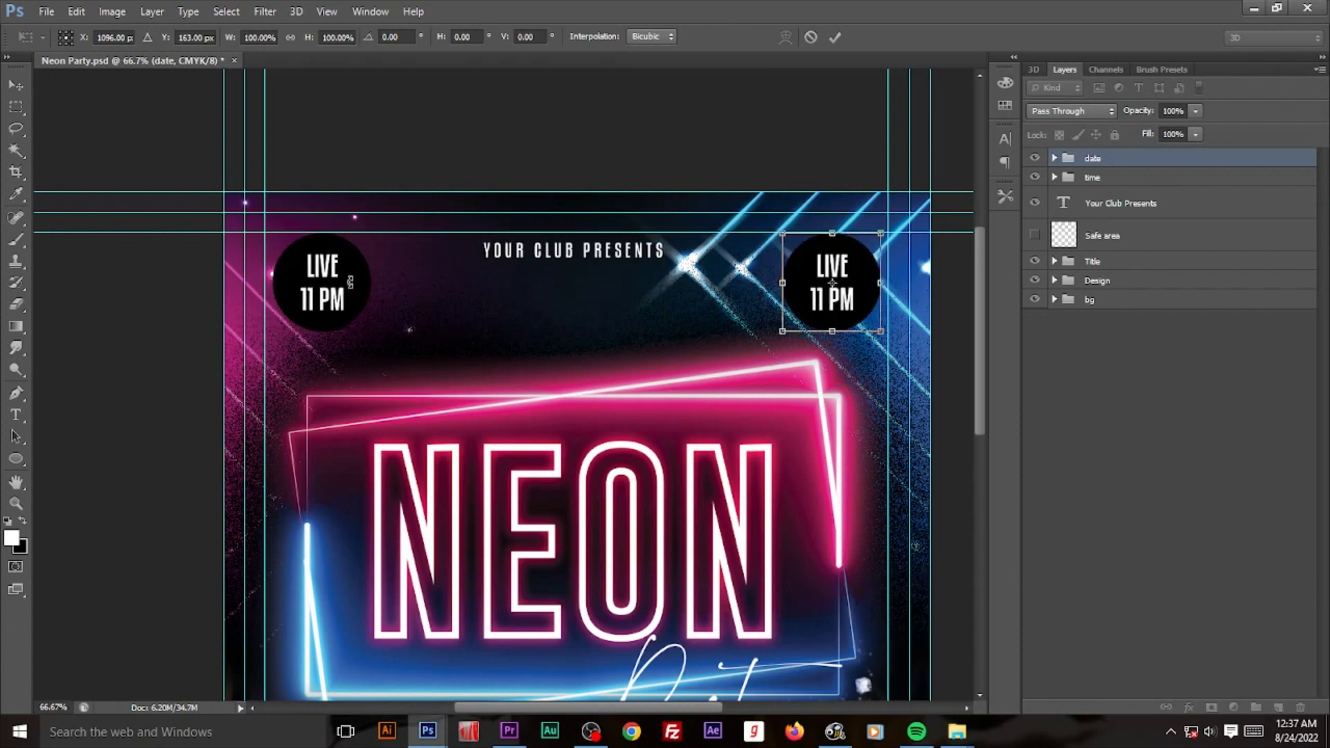
key("shift+Right")
key("shift+Right")
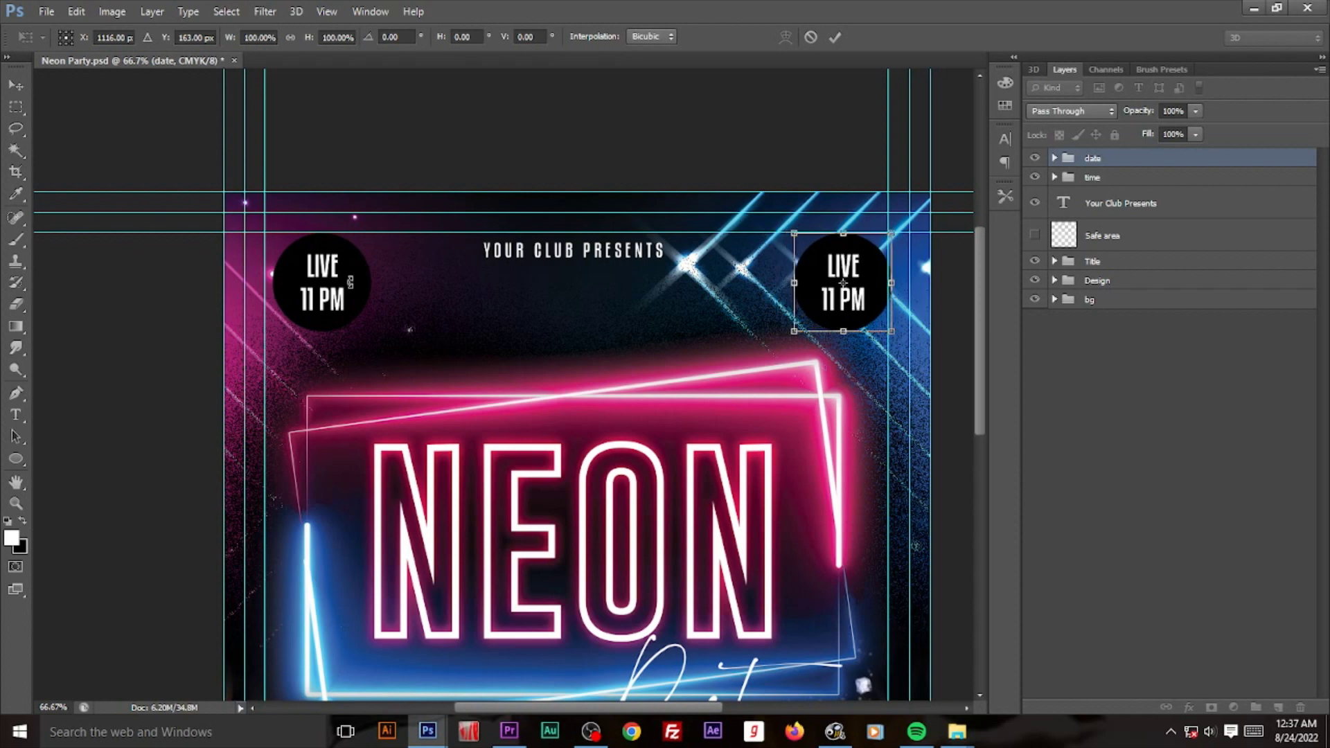
key("Left")
key("Left")
key("Left")
key("Left")
key("Left")
key("Left")
key("Left")
key("Return")
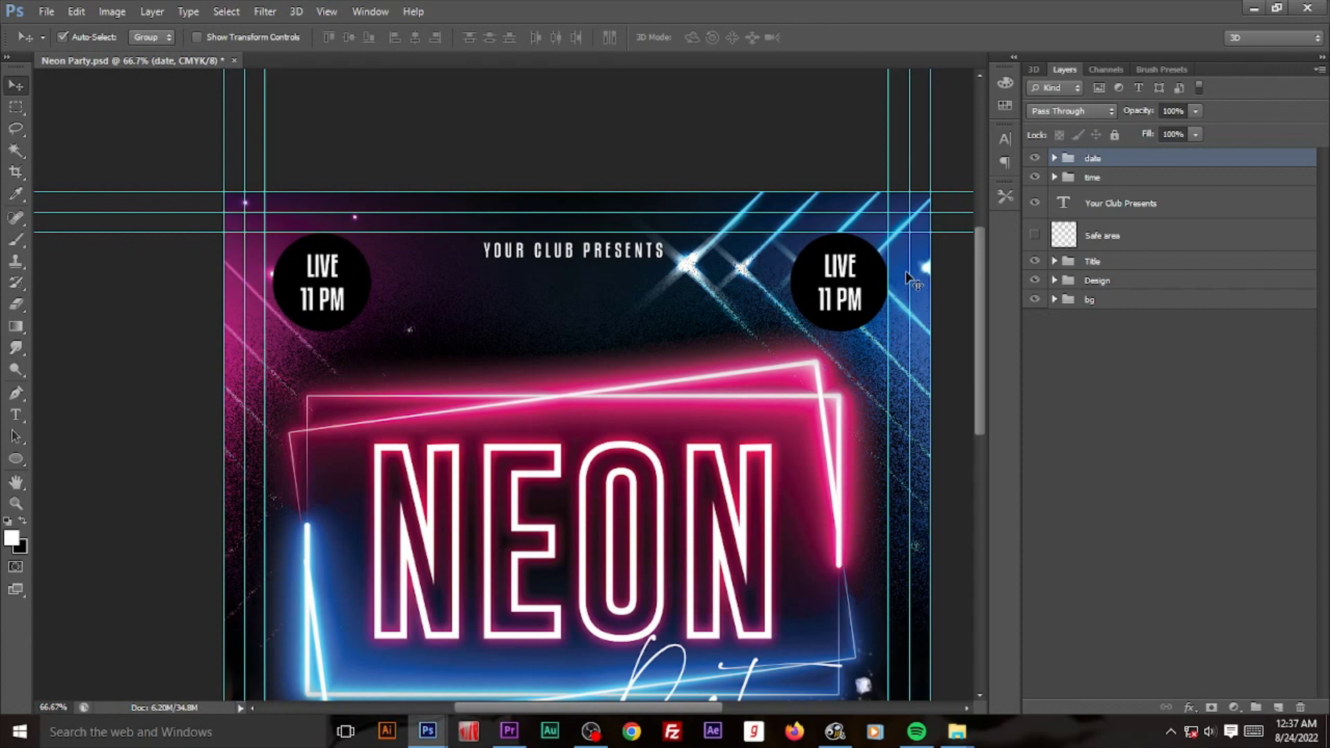
Step: Nudge the right circle and then the LIVE 11 PM circle slightly left
key("Left")
key("Left")
key("Left")
key("Left")
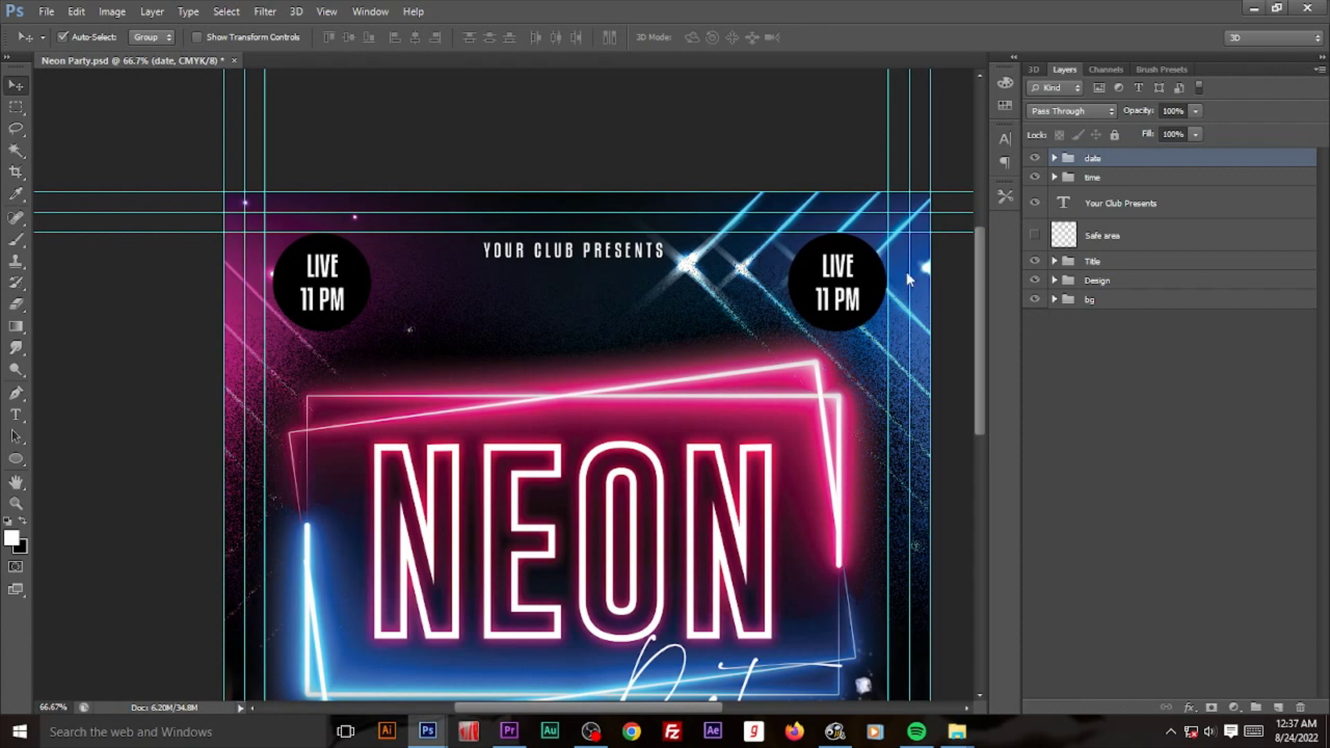
left_click(1086, 178)
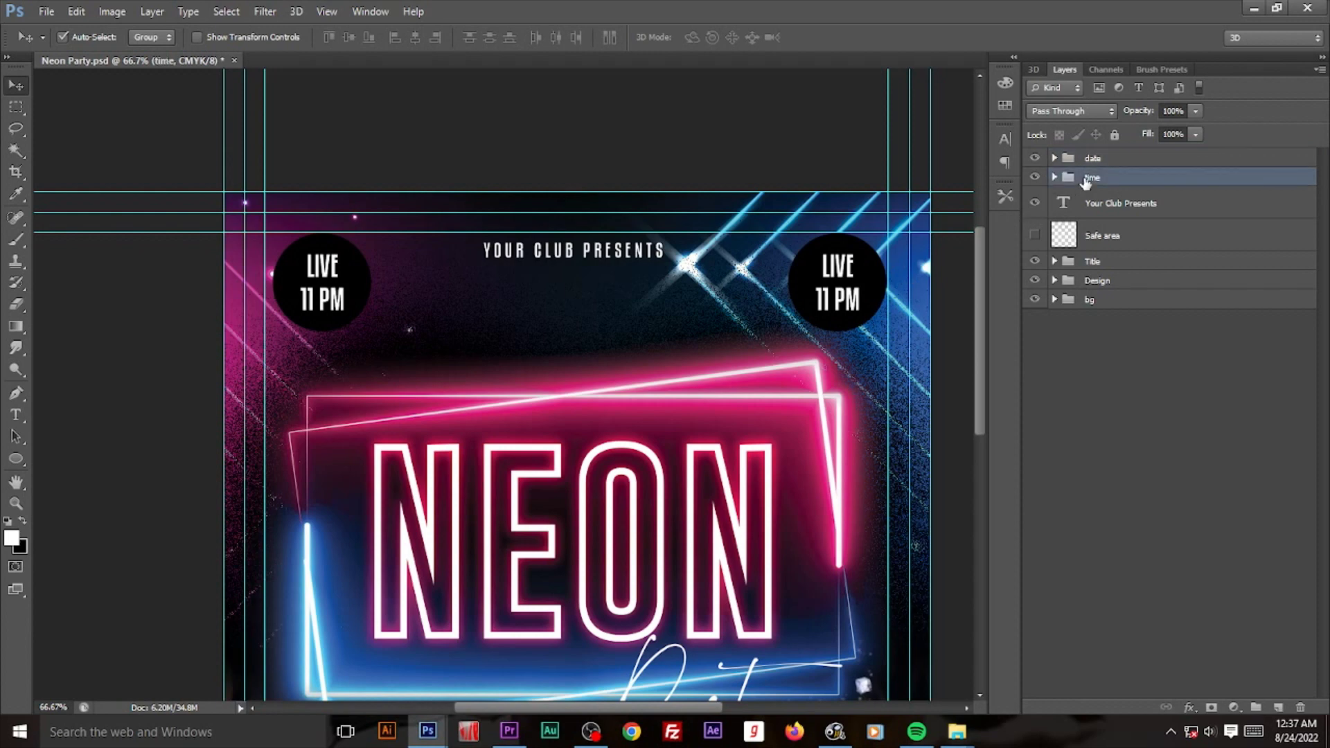
key("shift+Left")
key("Left")
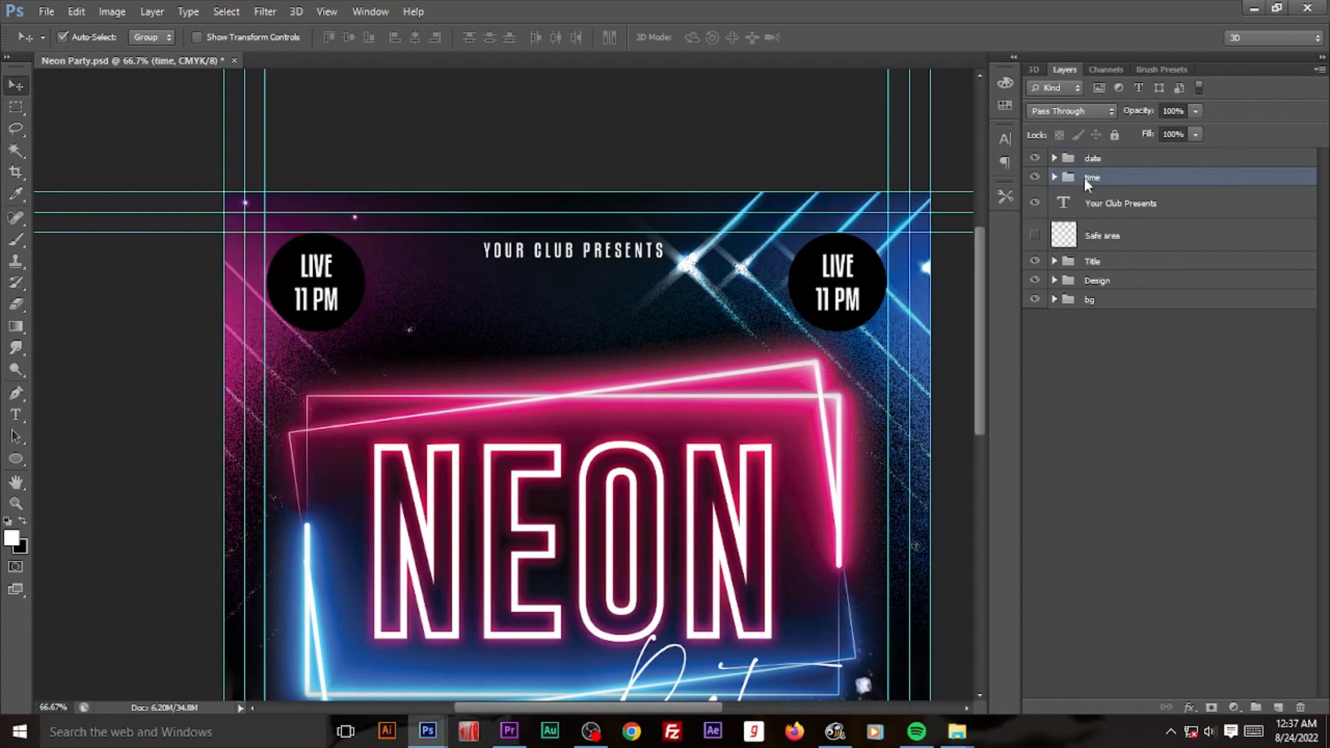
key("Left")
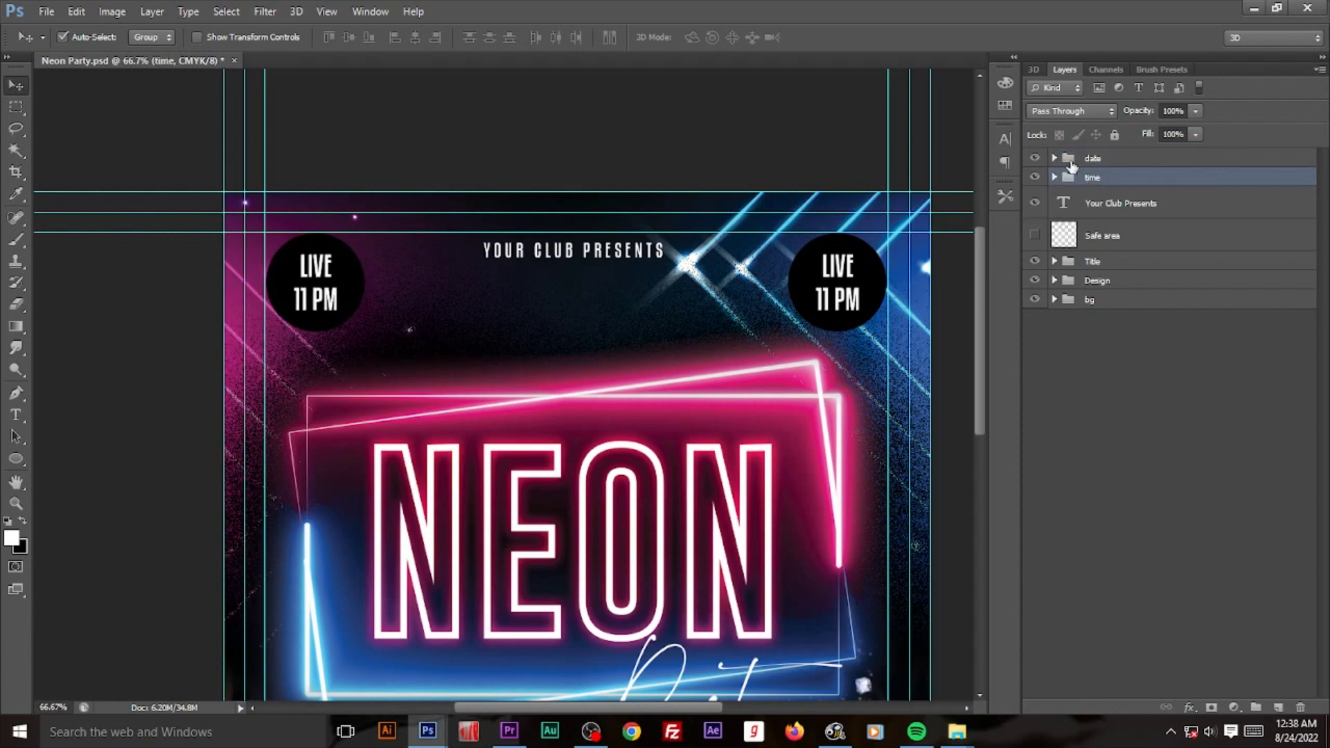
Step: Retype the right circle's text, replacing LIVE with OCT and PM with TH
left_click(1054, 158)
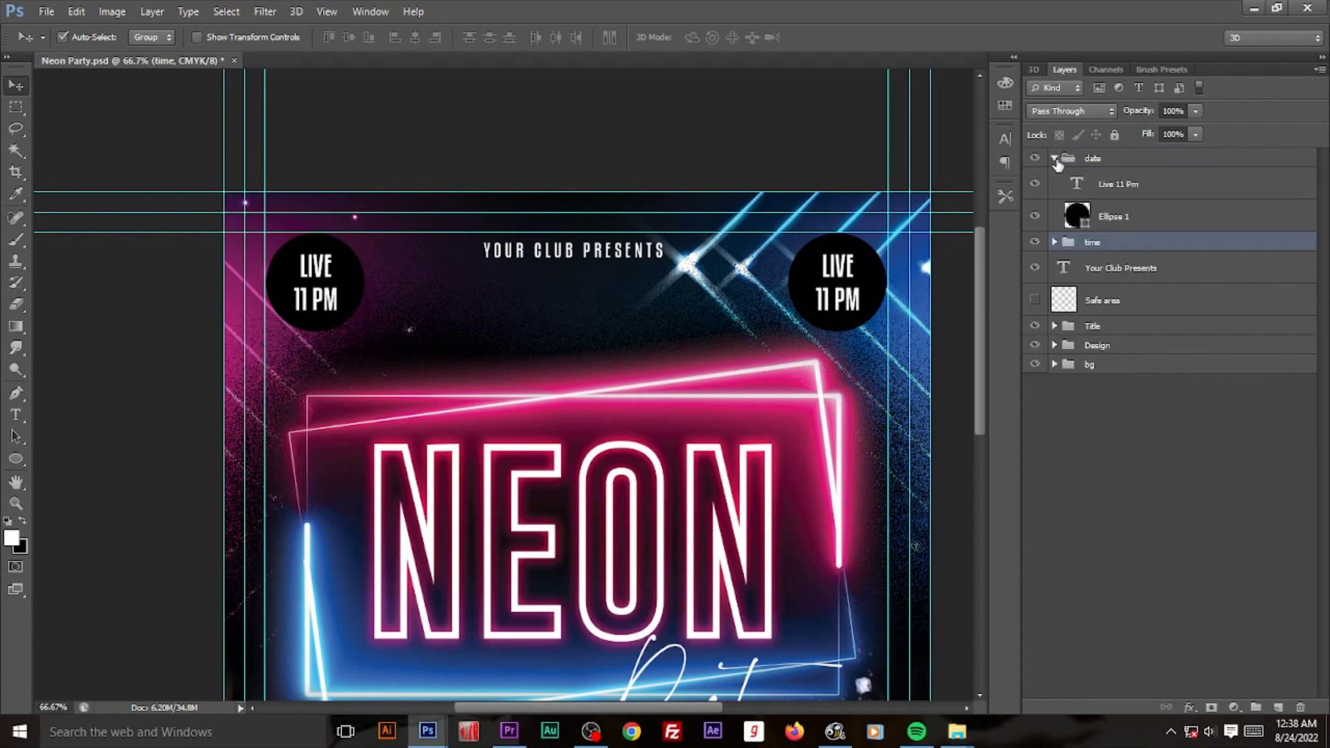
double_click(1077, 184)
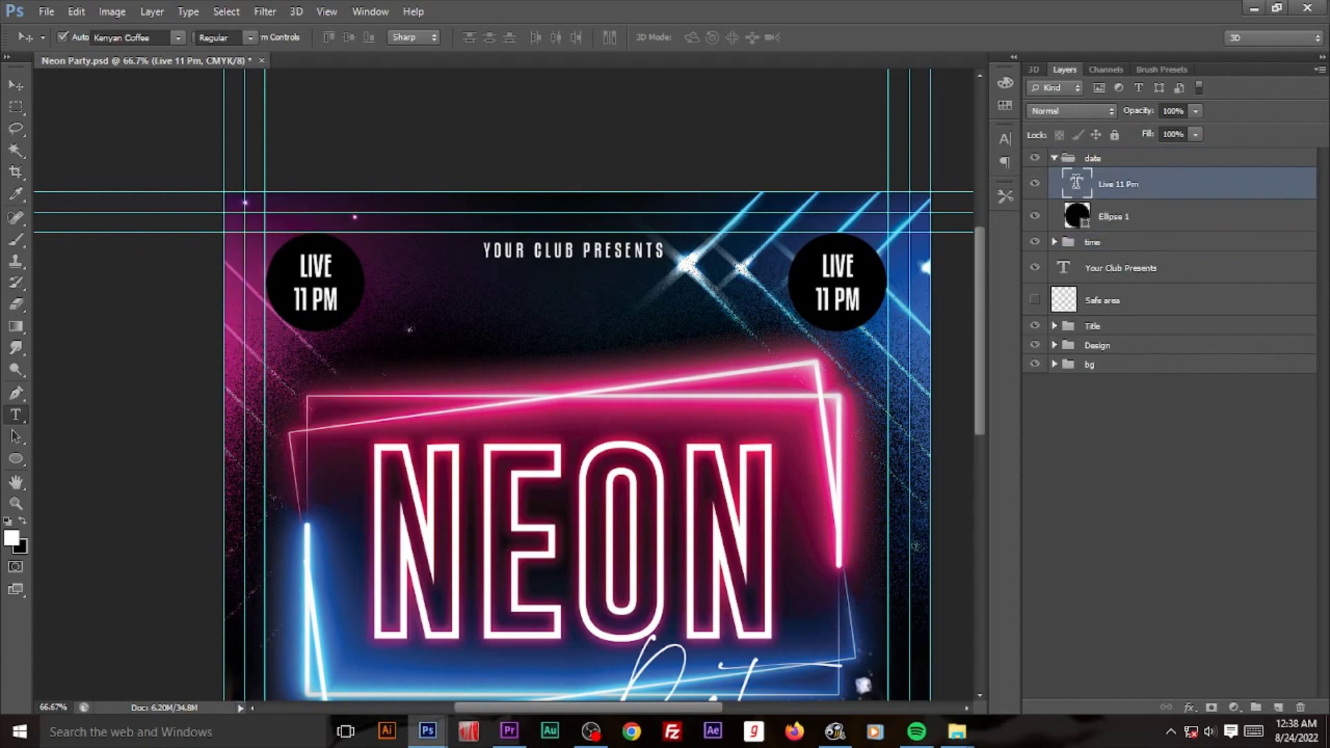
left_click(846, 267)
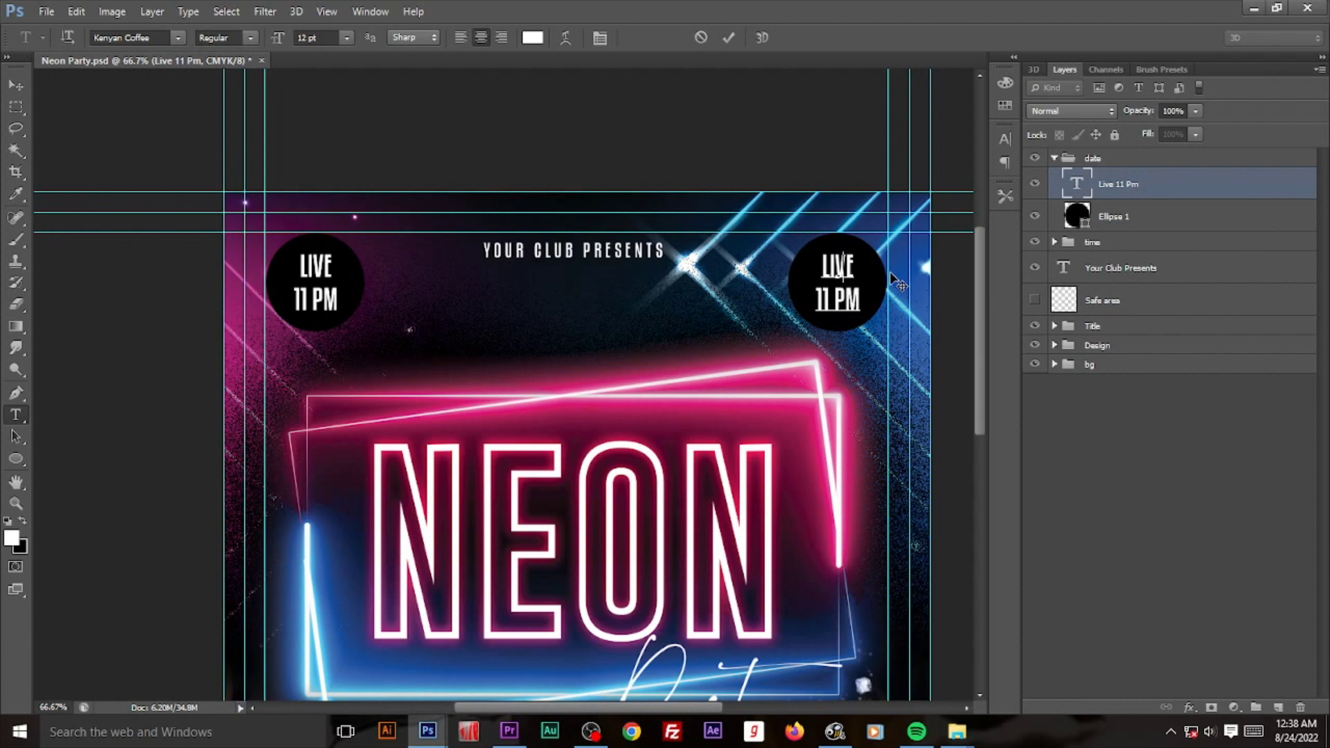
key("BackSpace")
key("BackSpace")
key("Delete")
key("Delete")
type("OCT")
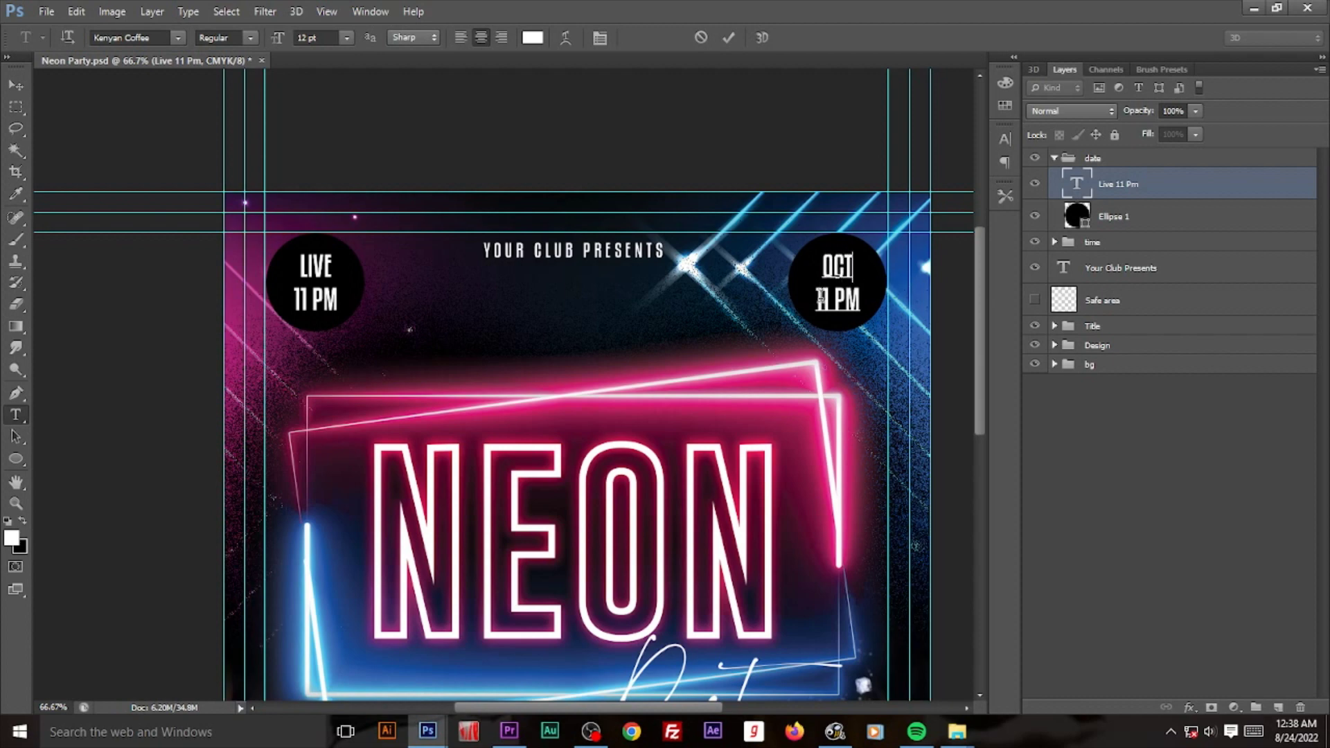
left_click_drag(831, 299, 889, 299)
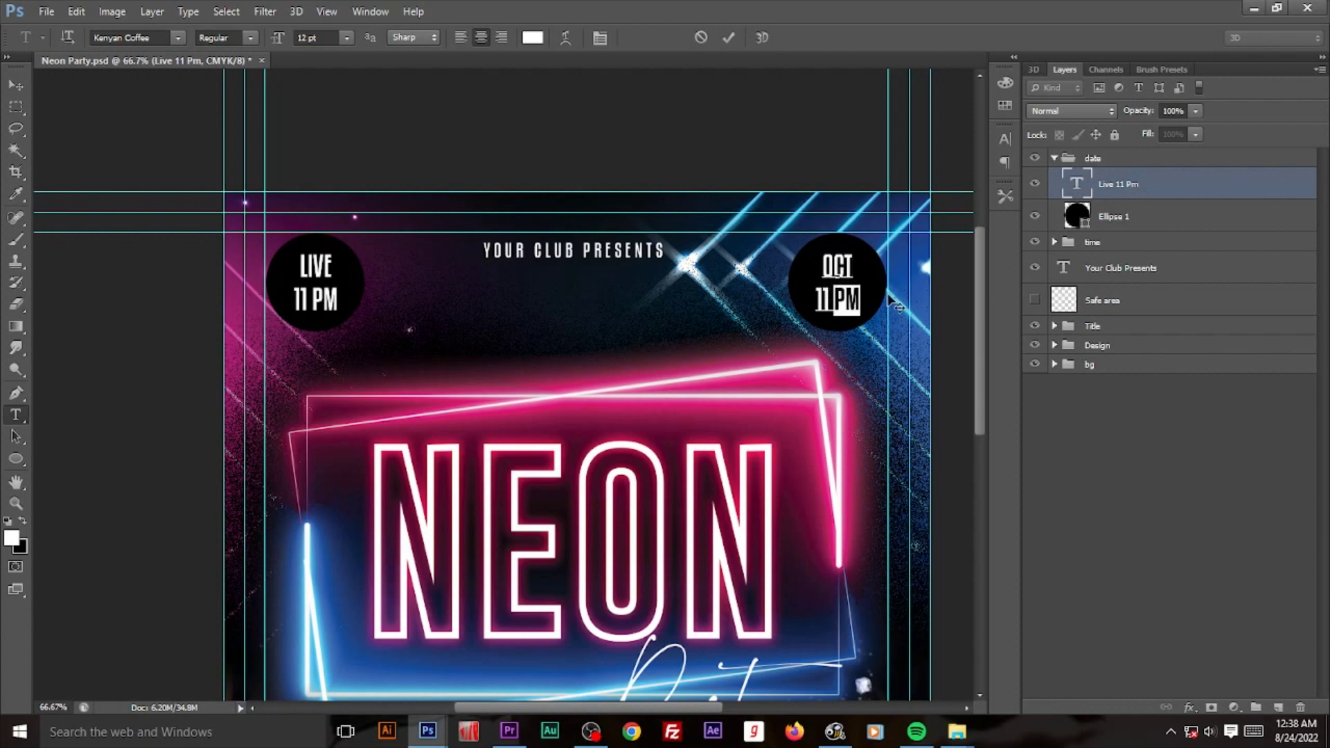
key("BackSpace")
type("TH")
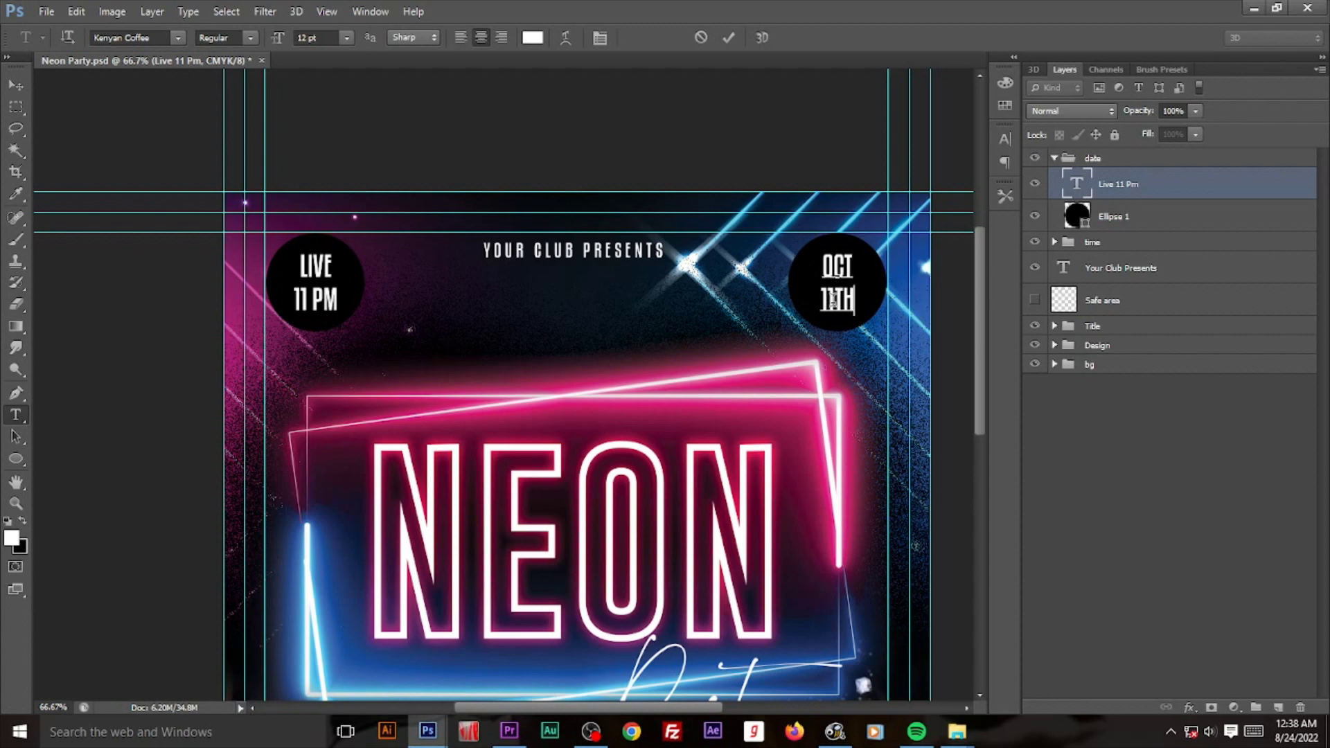
Step: Make TH superscript in the Character panel and commit the text edit
left_click_drag(835, 300, 856, 305)
left_click(599, 38)
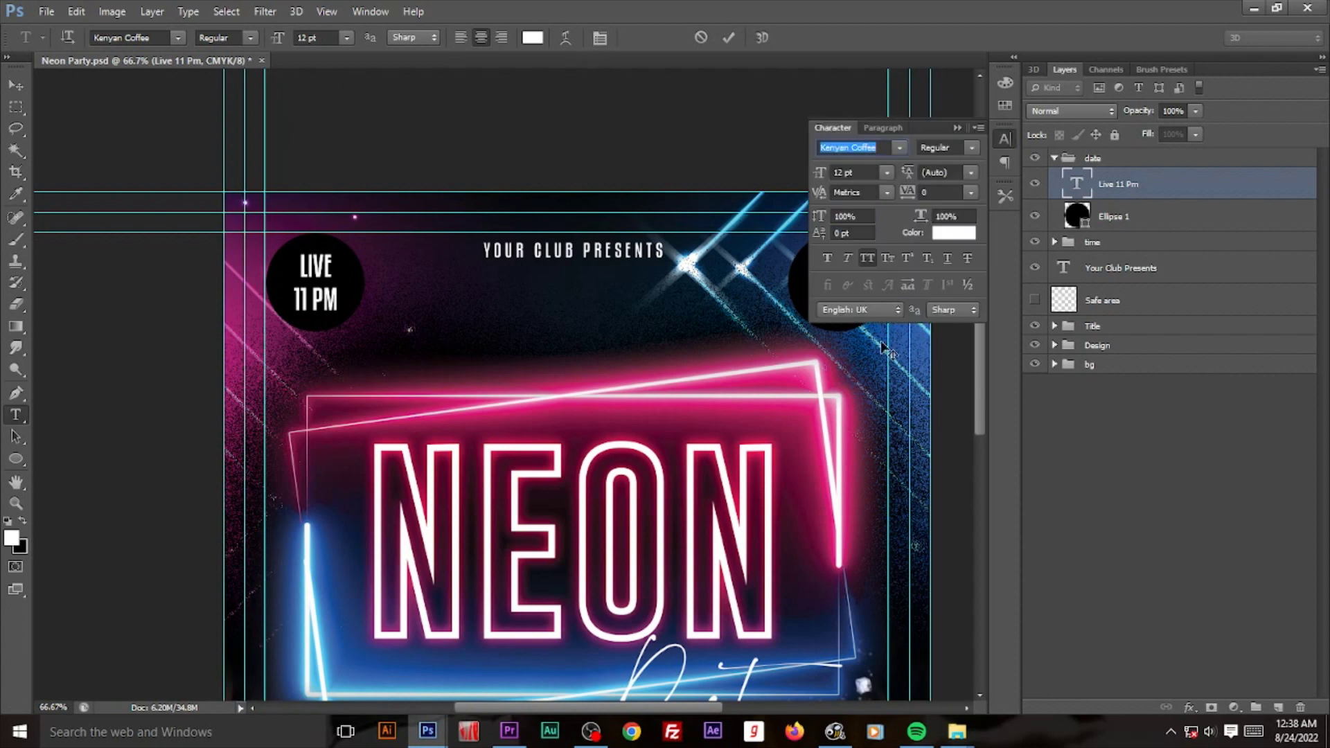
left_click(907, 257)
left_click(1006, 141)
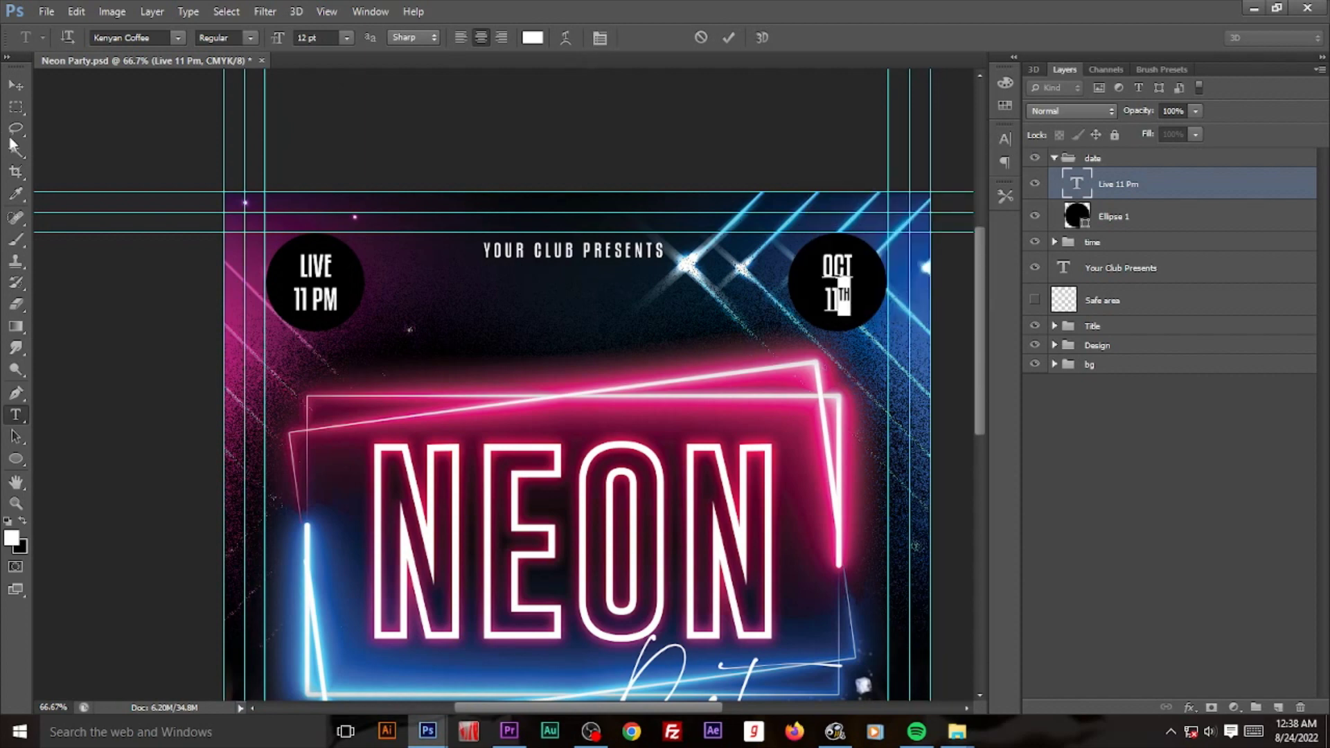
left_click(15, 85)
left_click(1129, 218, "shift")
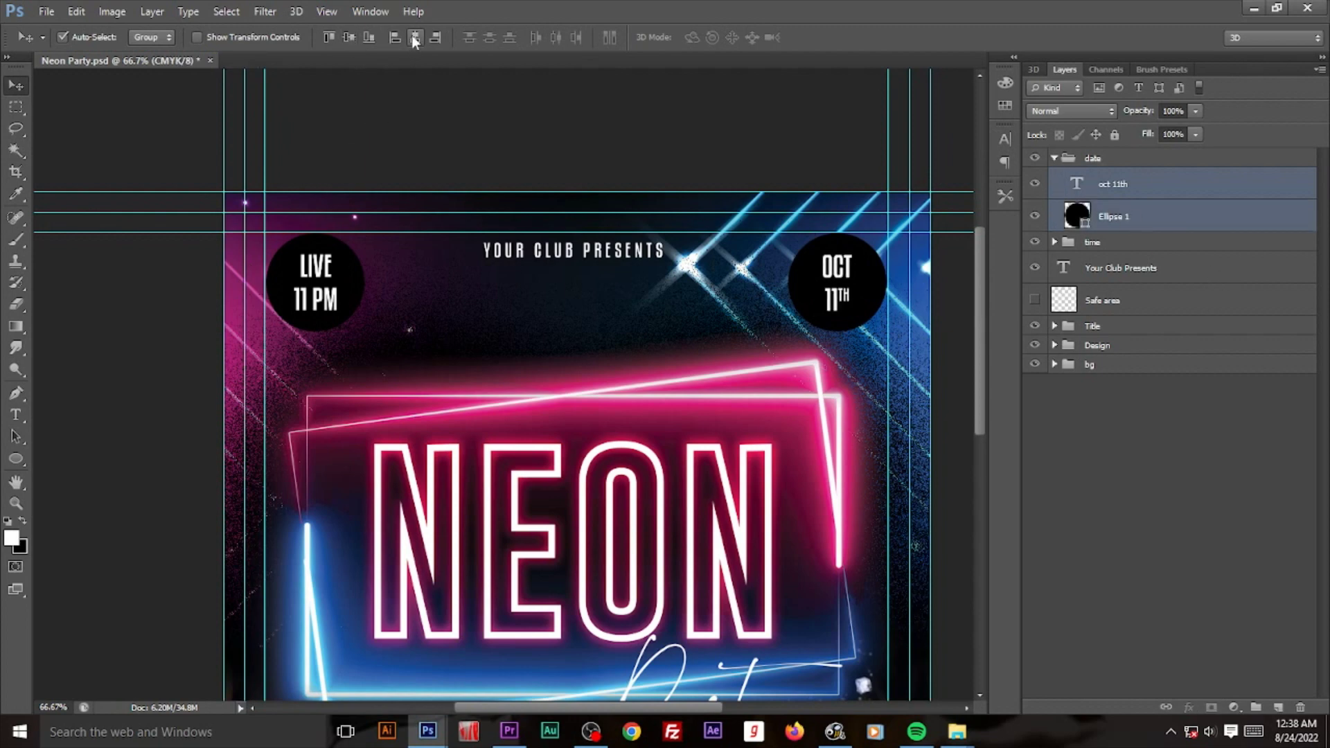
left_click(959, 308)
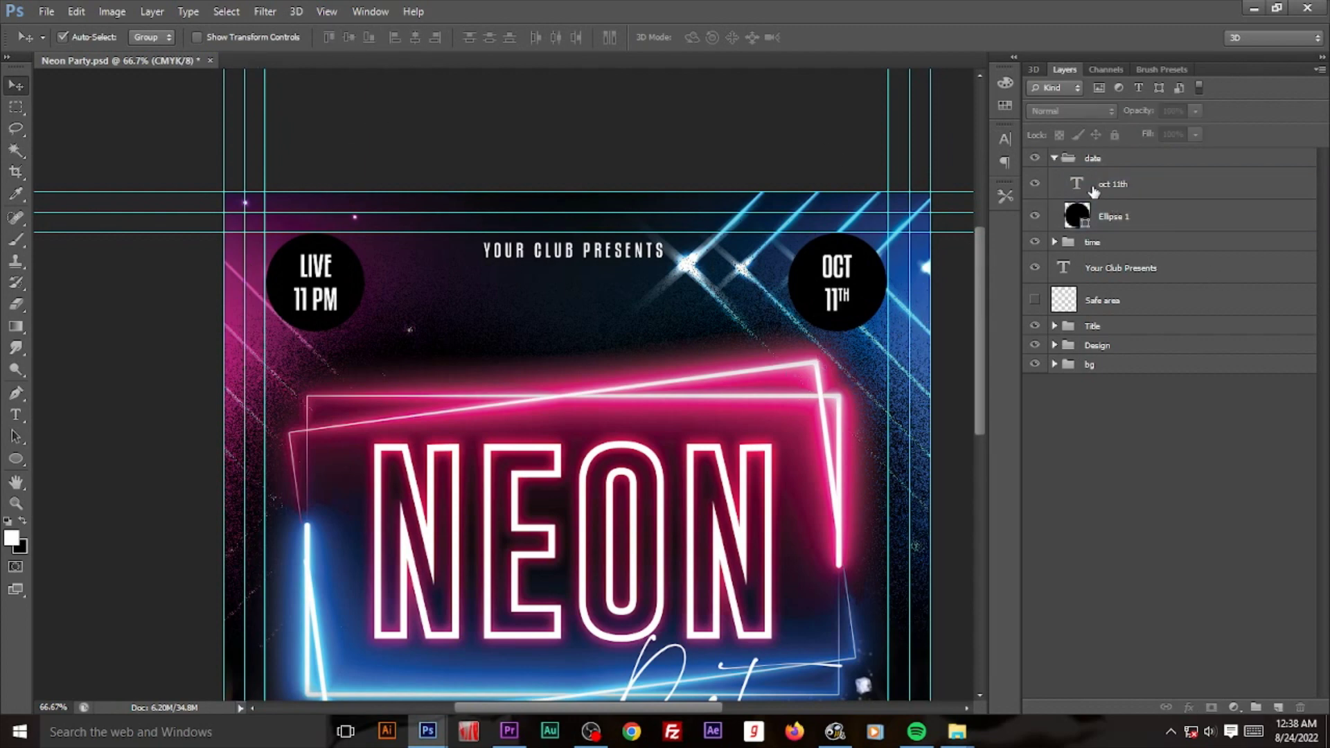
Step: Copy the CONTACT INFO group from text.psd into the flyer and close text.psd unsaved
left_click(1054, 158)
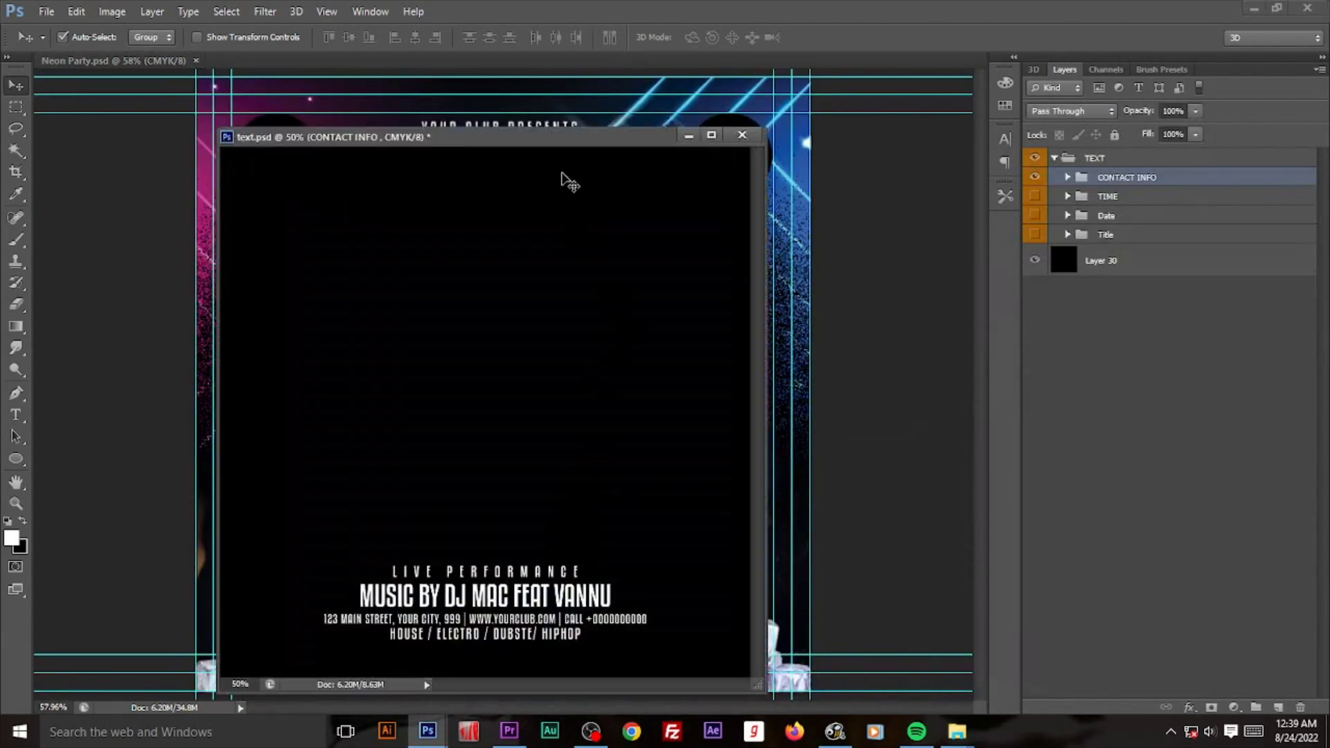
mouse_move(564, 138)
left_mouse_down()
mouse_move(739, 126)
mouse_move(813, 146)
left_mouse_up()
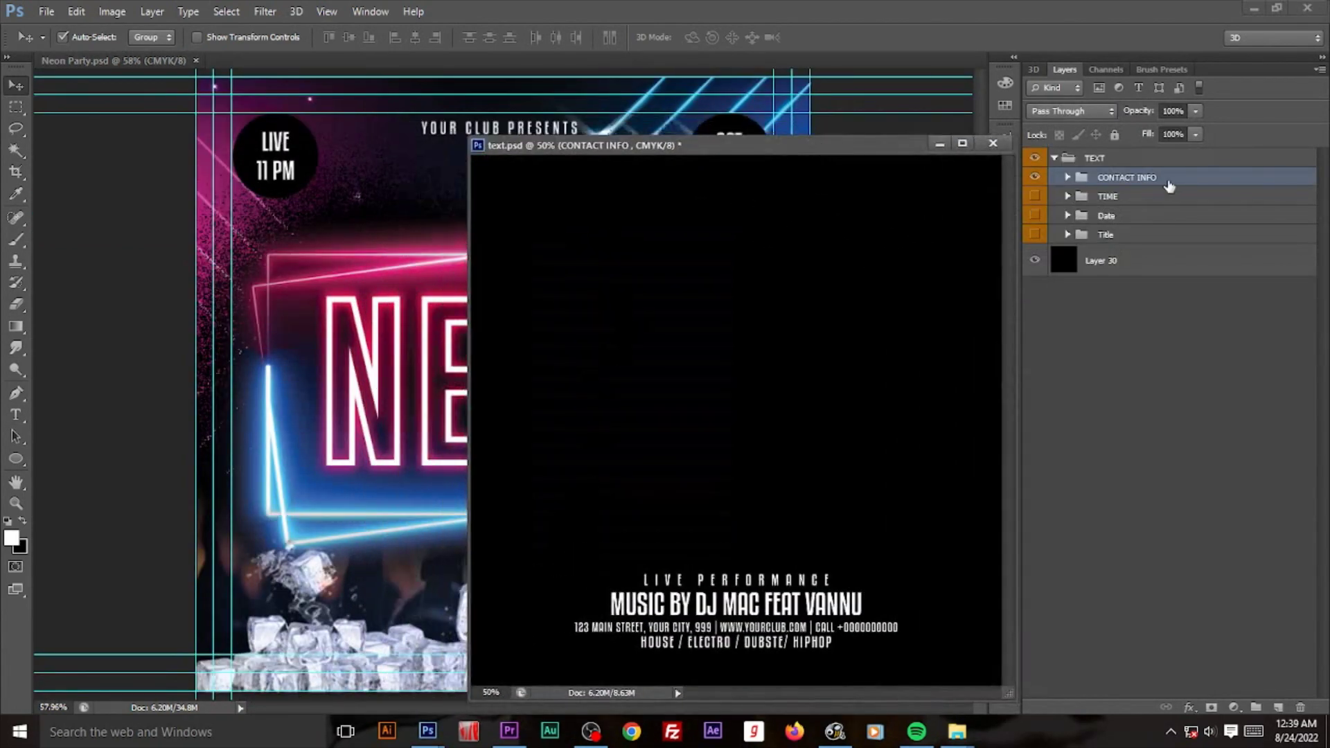
left_click_drag(1127, 177, 374, 525)
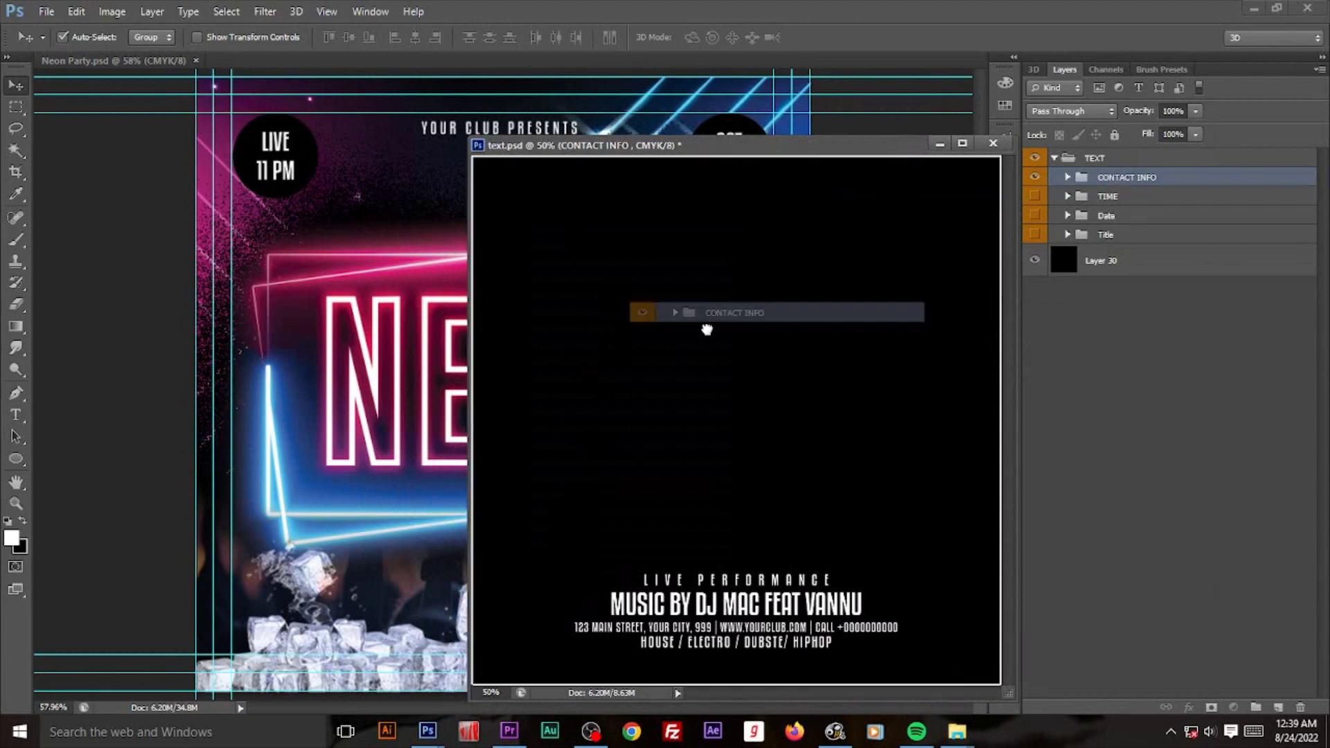
left_click(993, 143)
left_click(663, 275)
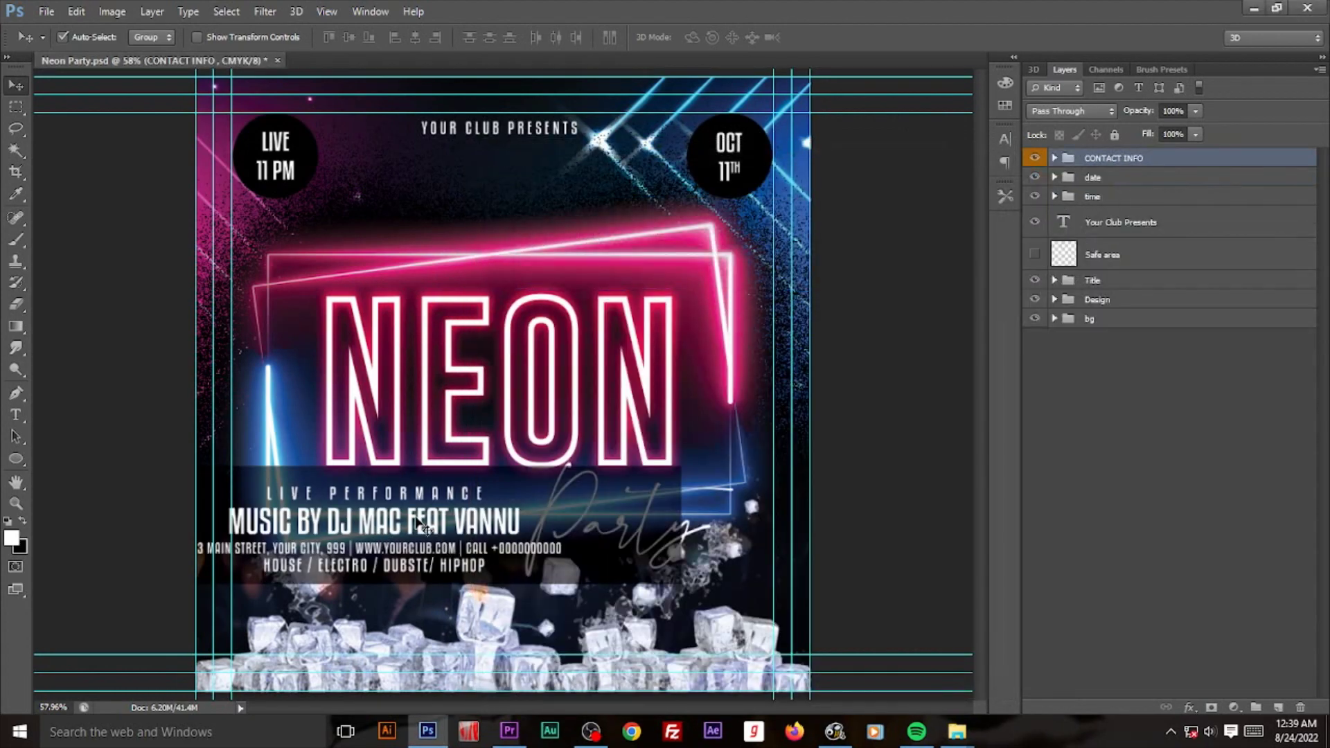
Step: Move the contact info block to the flyer's bottom over the ice cubes
key("ctrl+t")
mouse_move(434, 533)
left_mouse_down()
mouse_move(547, 652)
mouse_move(548, 609)
left_mouse_up()
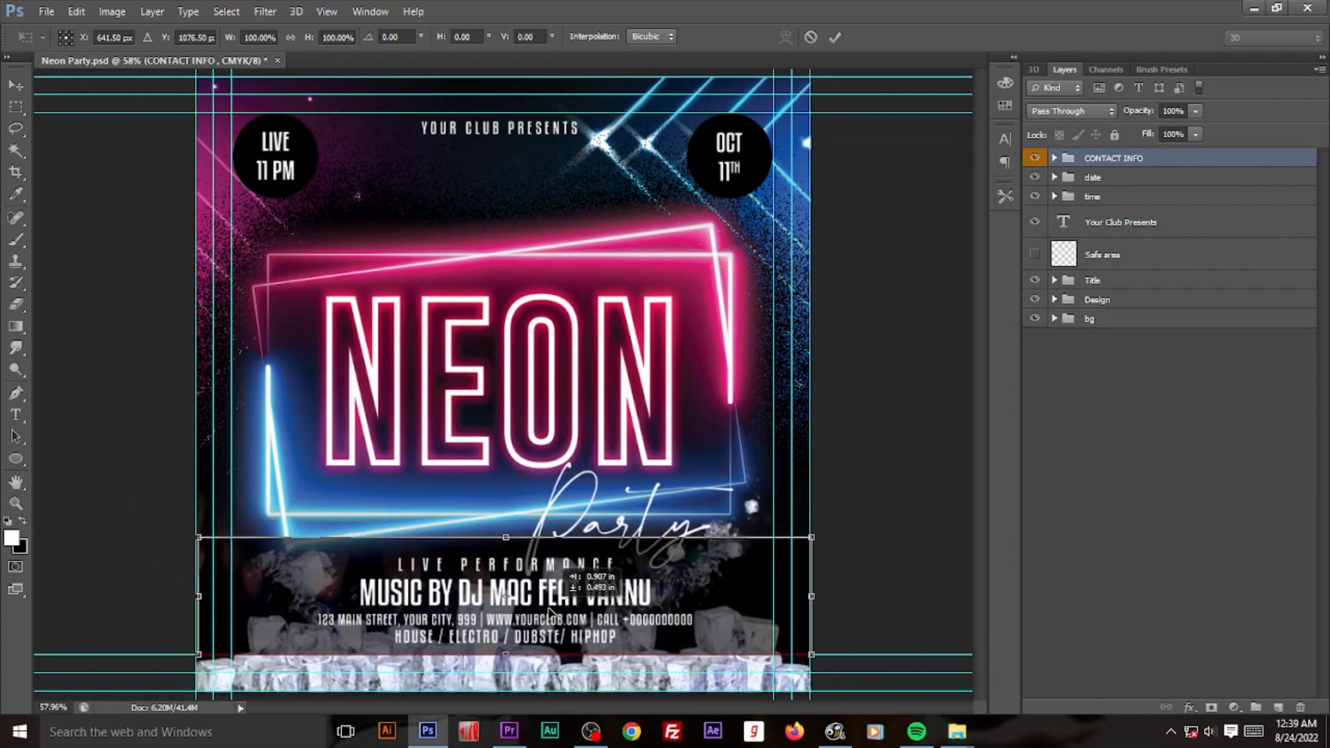
key("Return")
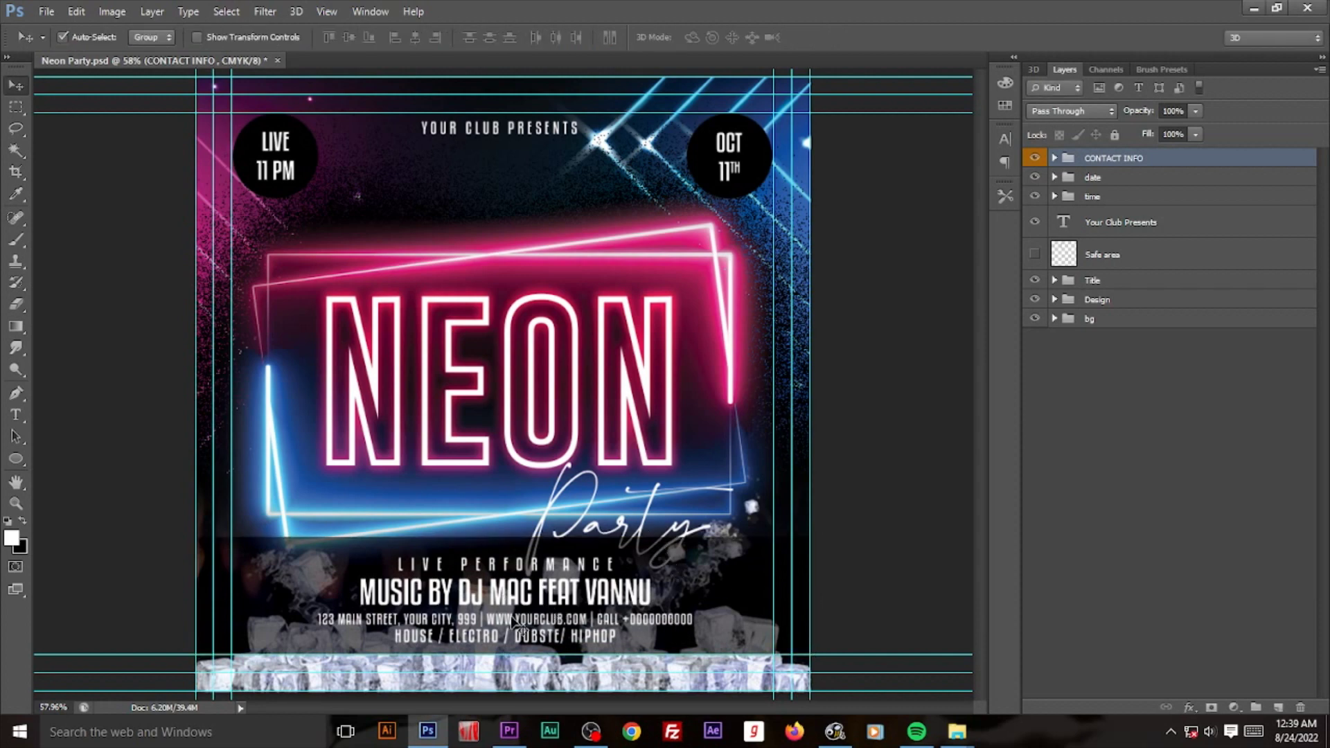
Step: Confirm the Party text transform and move the Title group to the top of the stack
left_click(592, 530)
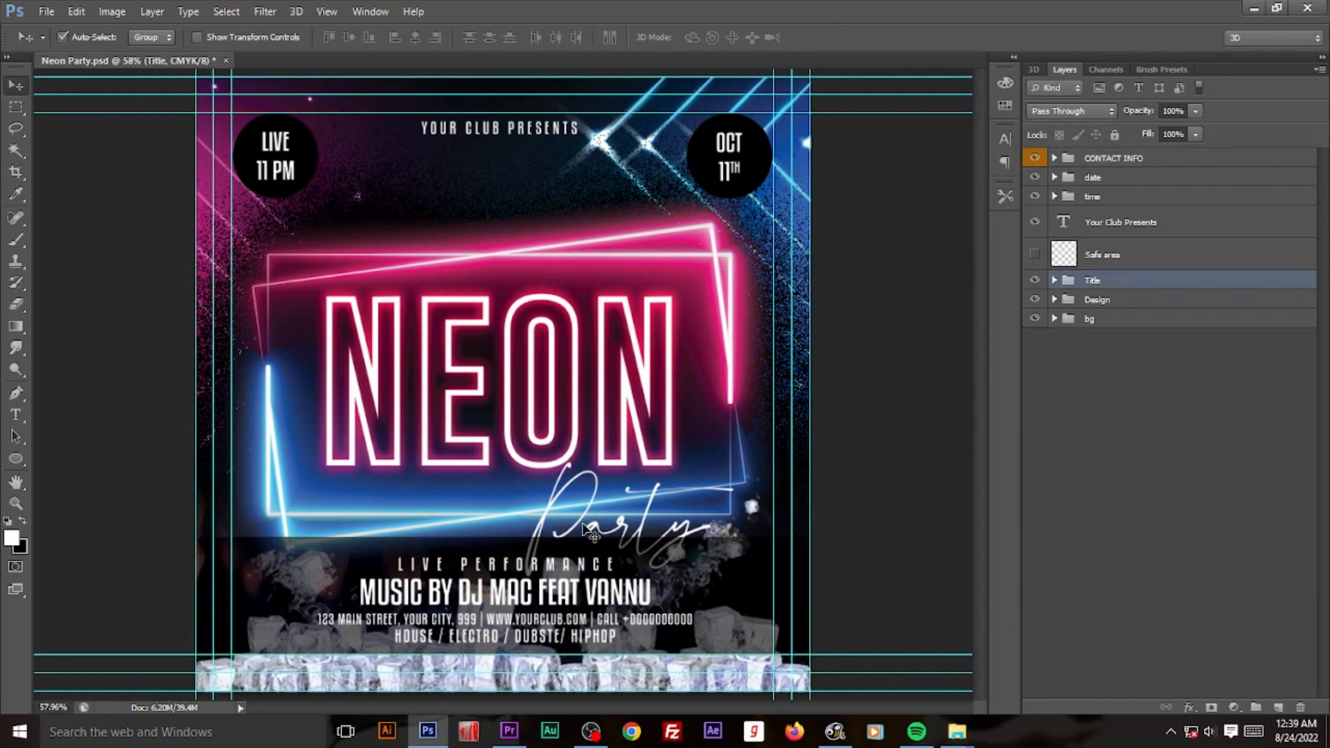
left_click(1053, 281)
left_click(1115, 310)
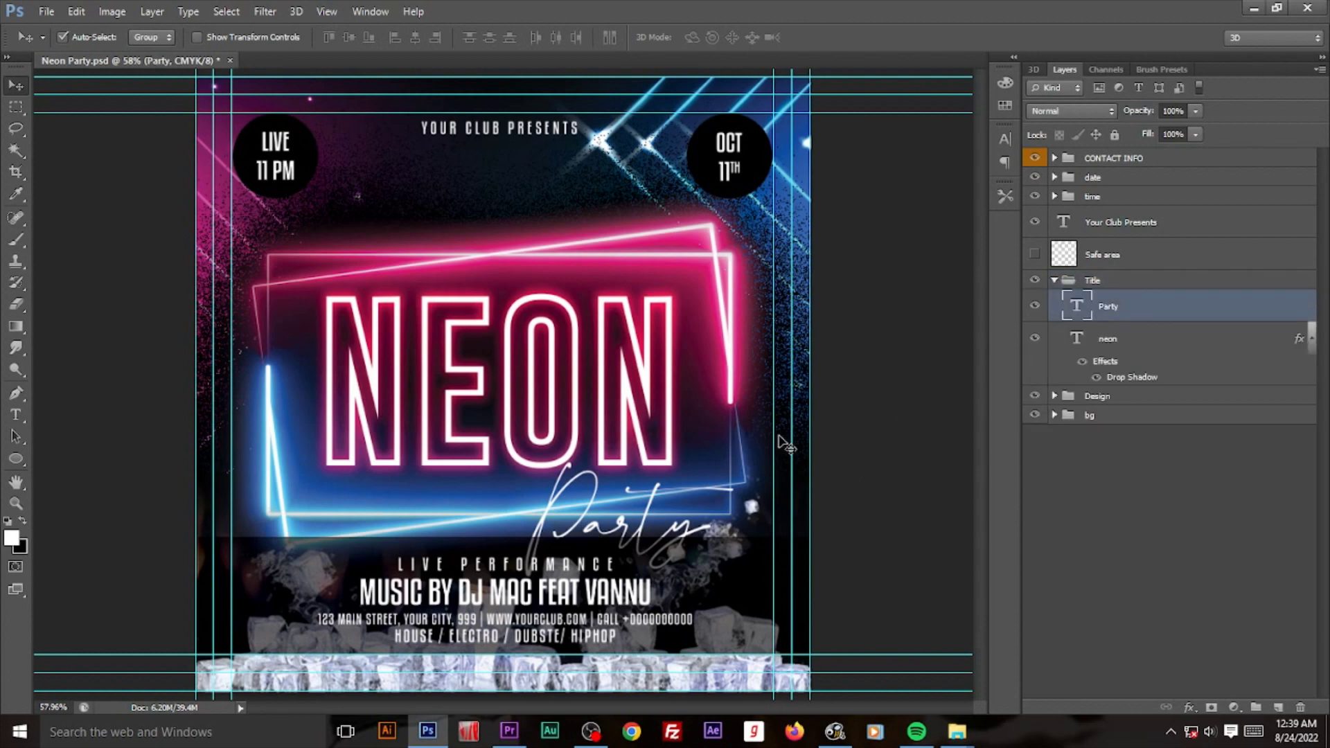
key("ctrl+t")
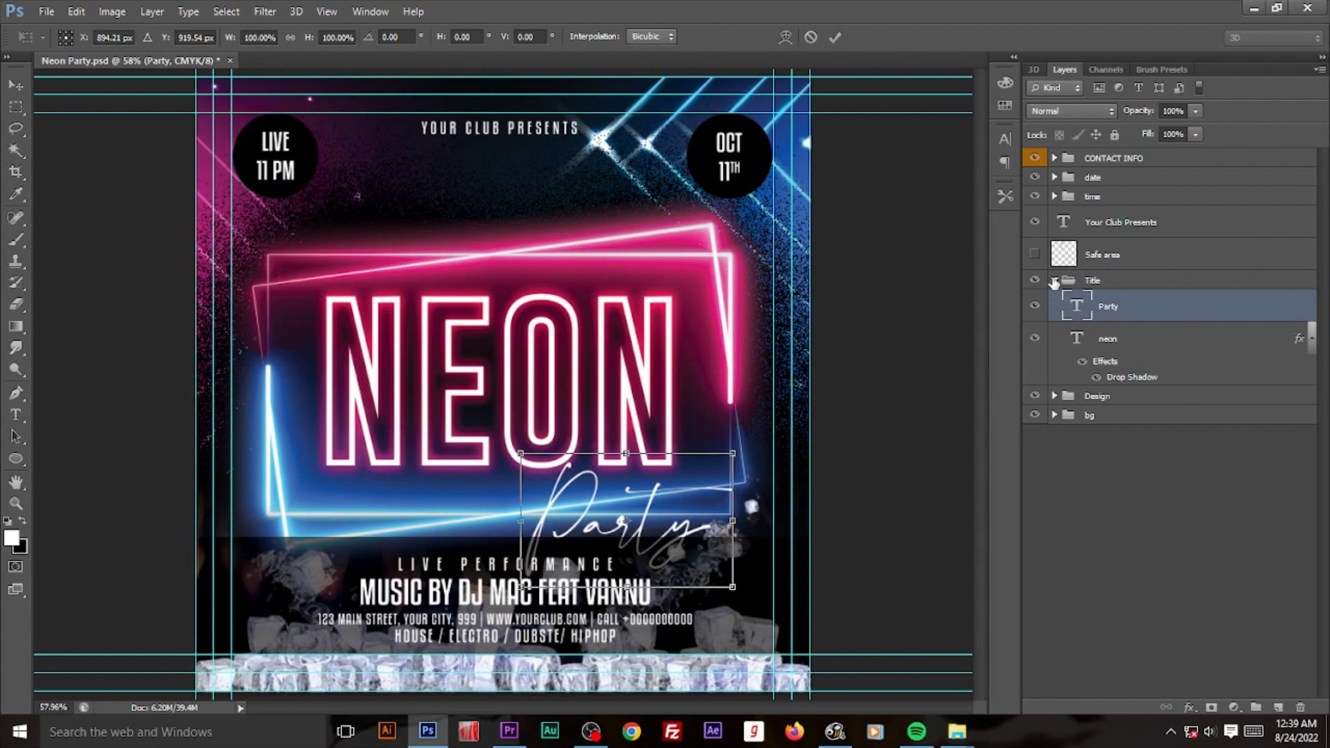
key("Return")
left_click(1054, 281)
left_click_drag(1115, 284, 1106, 155)
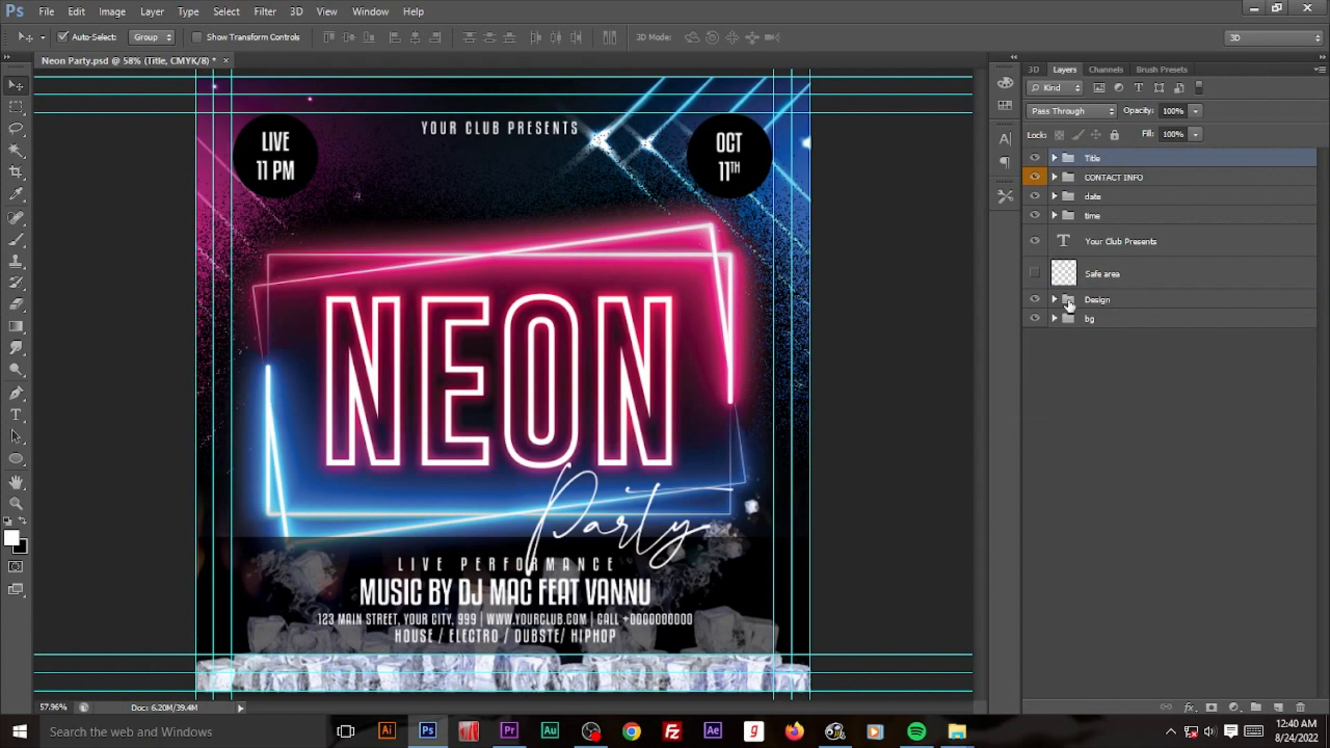
Step: Scale the NEON title to about 95% and raise it 20 px
key("ctrl+t")
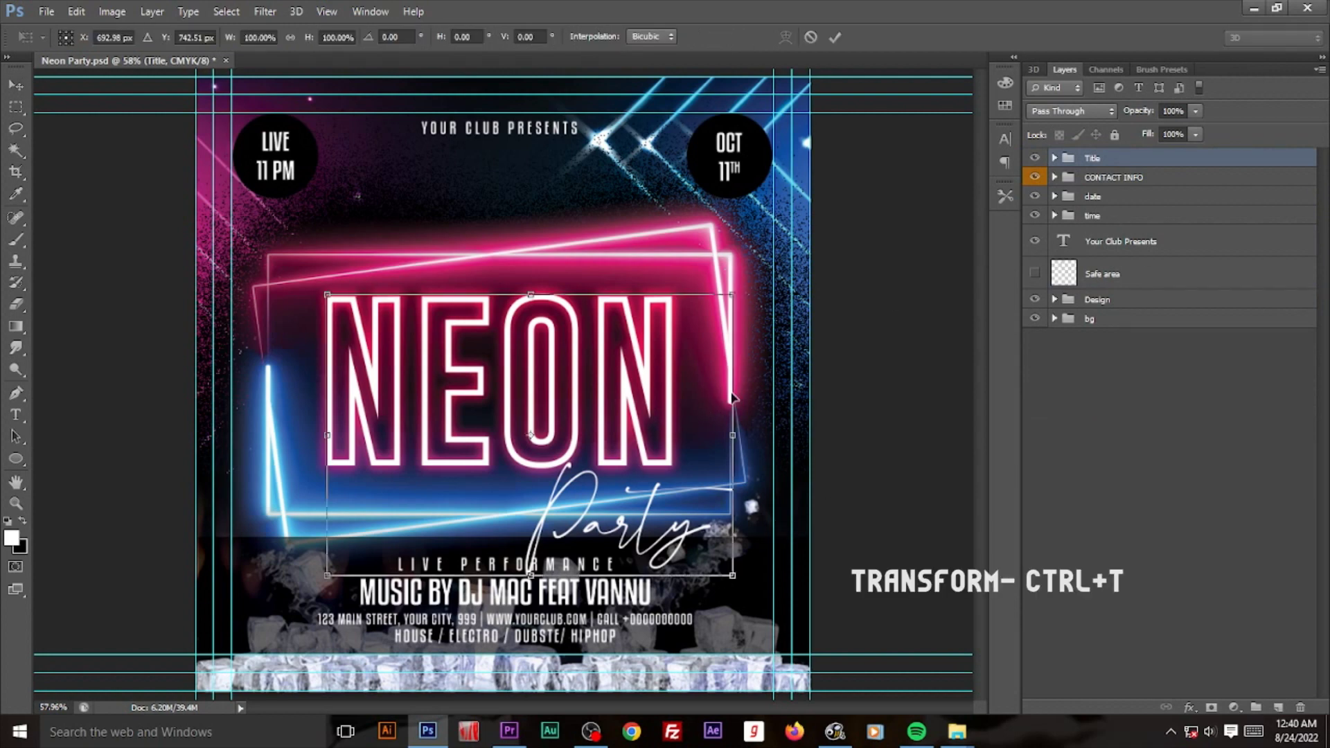
left_click_drag(739, 579, 727, 568)
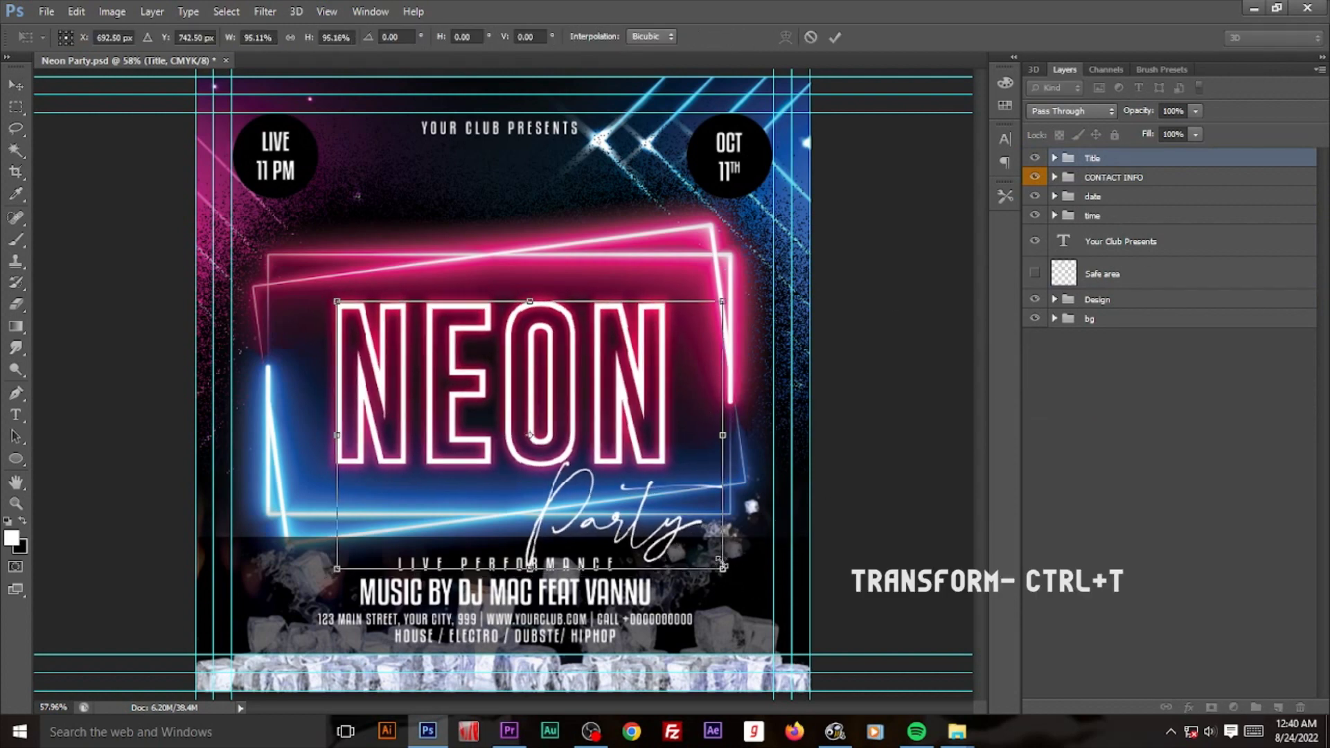
key("shift+Up")
key("shift+Up")
key("Return")
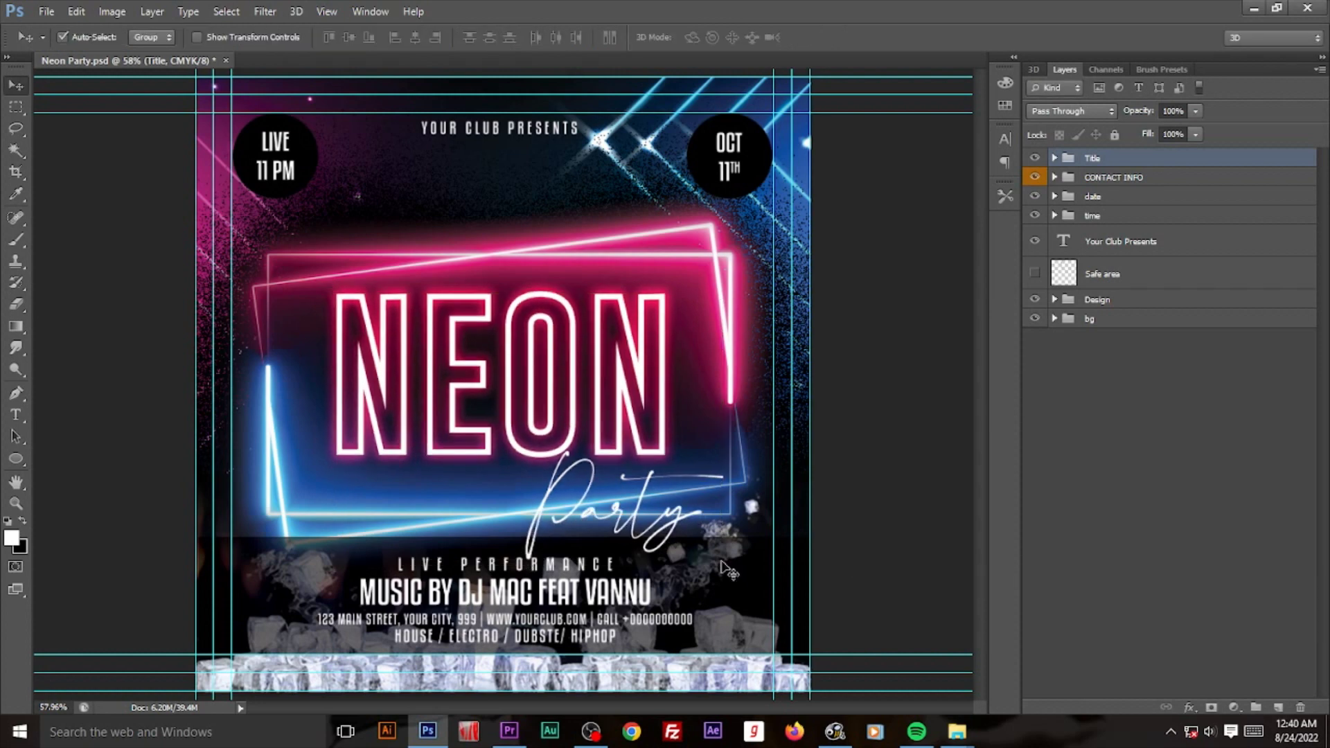
Step: Open the CONTACT INFO headline, address and genres text lines for editing
left_click(733, 599)
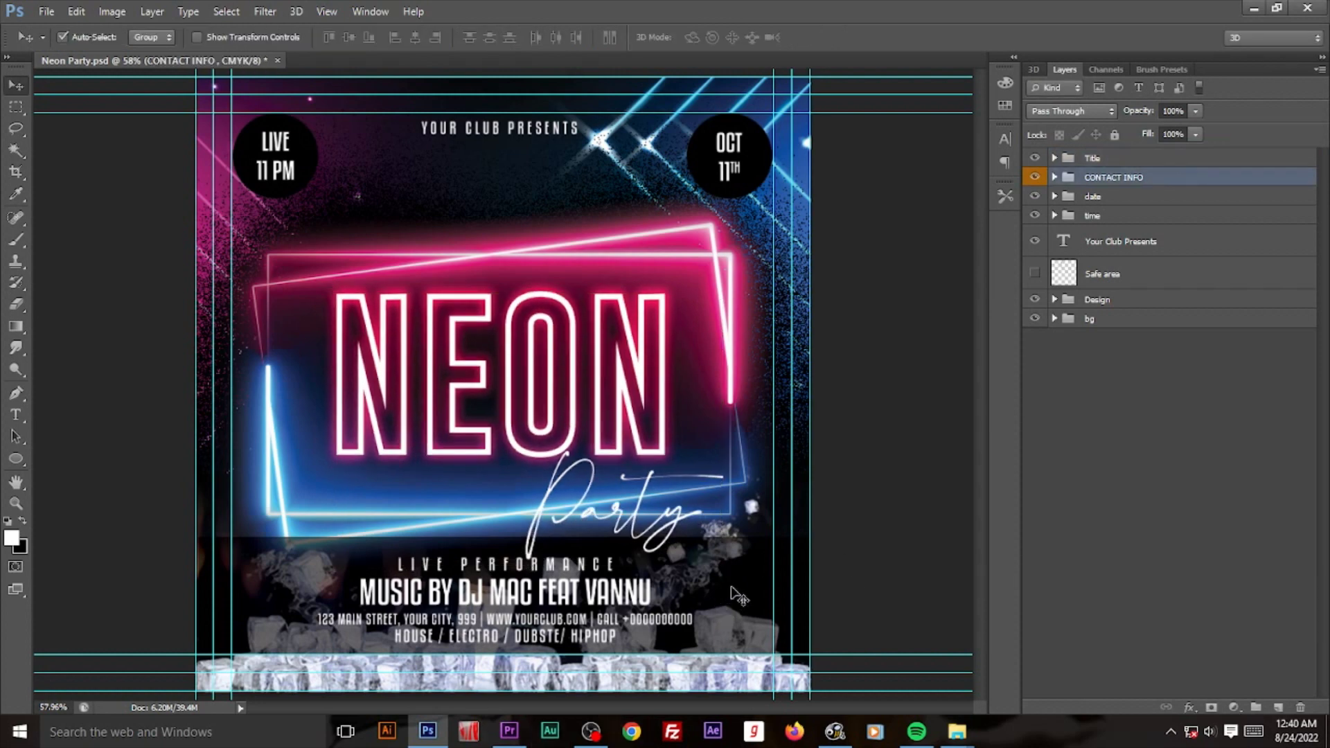
left_click(1054, 177)
double_click(1077, 204)
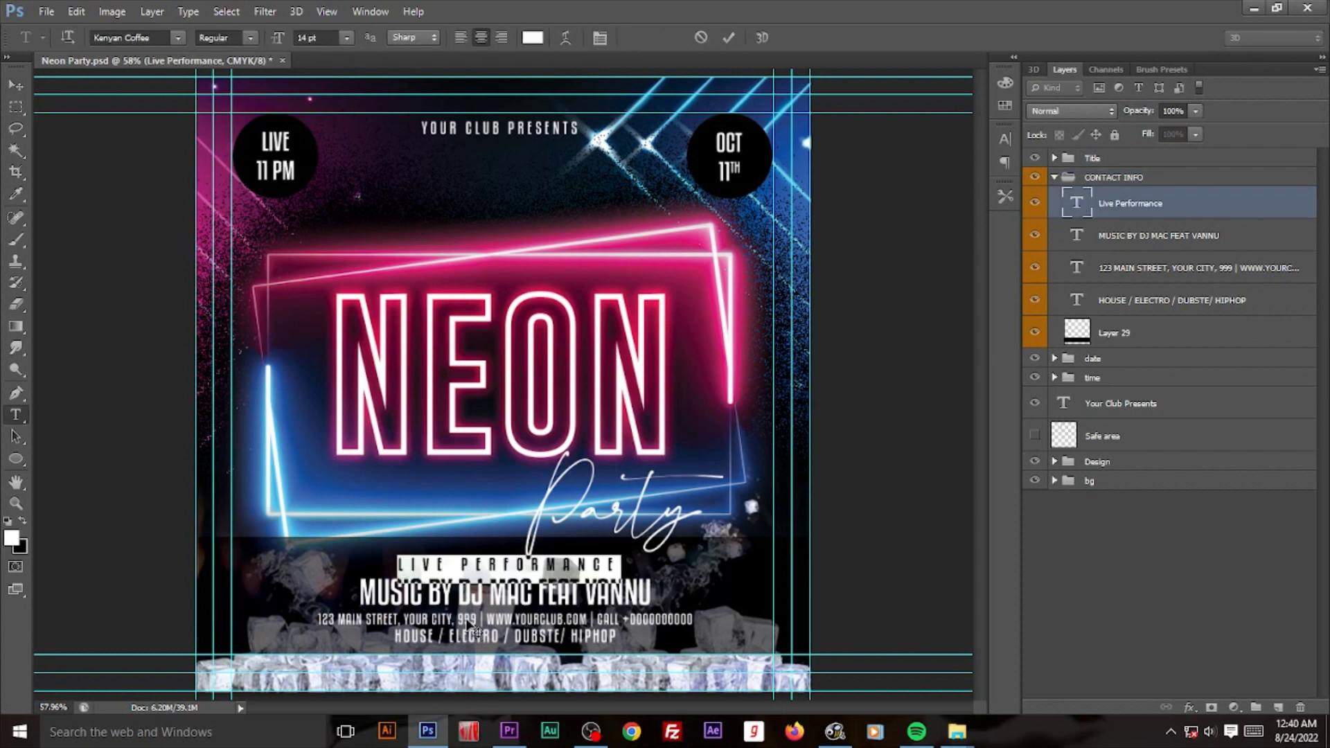
double_click(1075, 239)
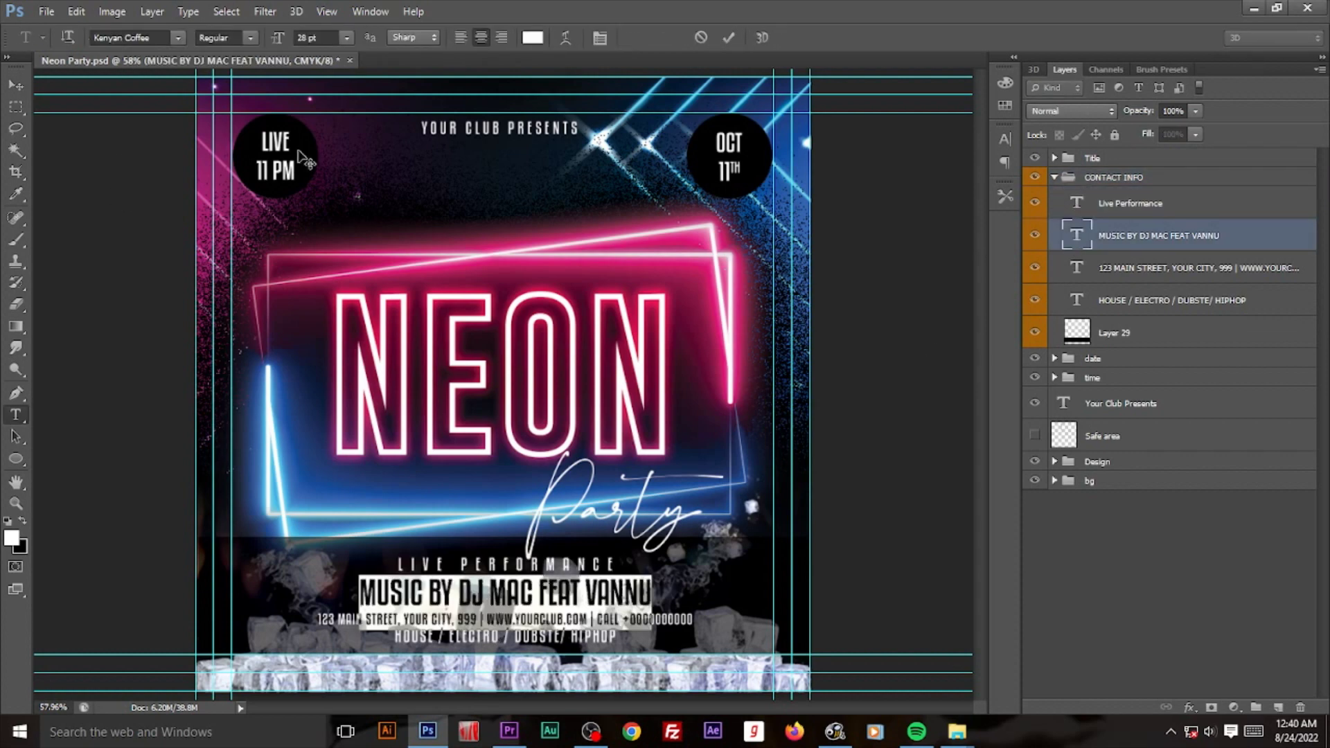
left_click(15, 85)
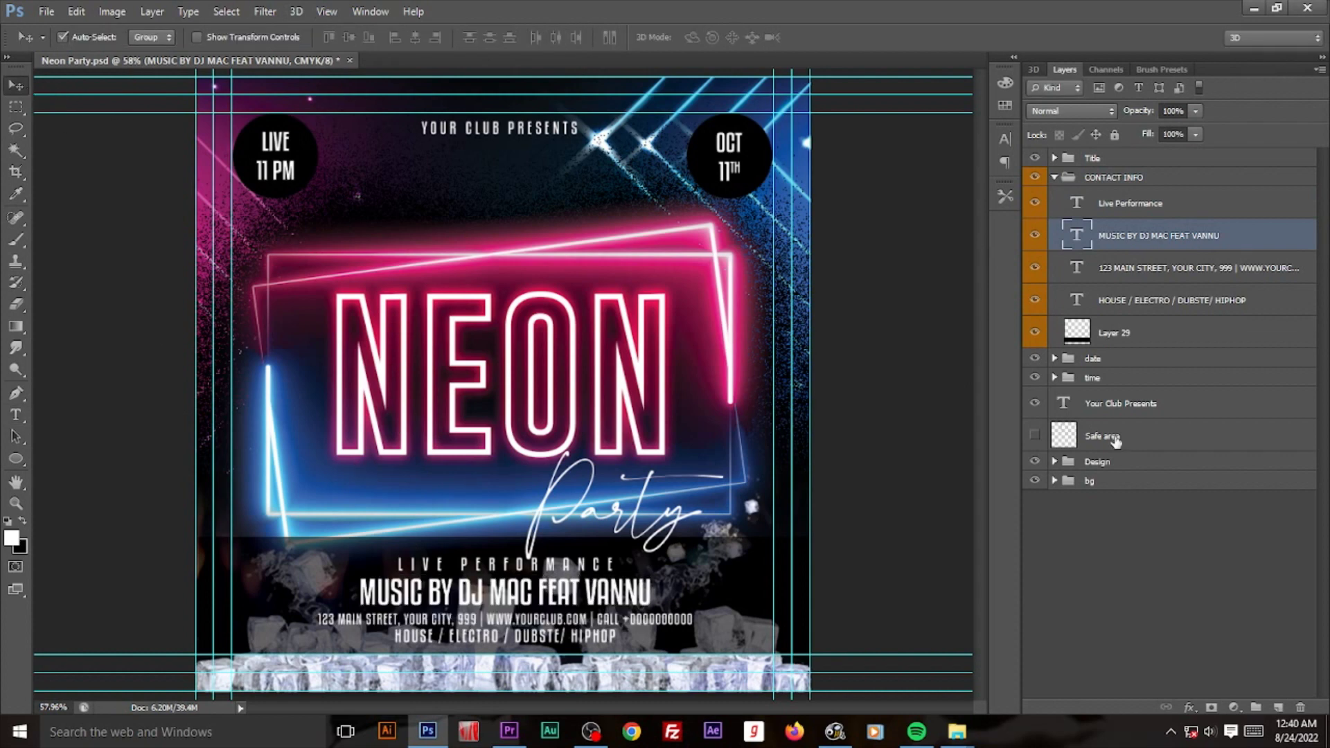
double_click(1077, 269)
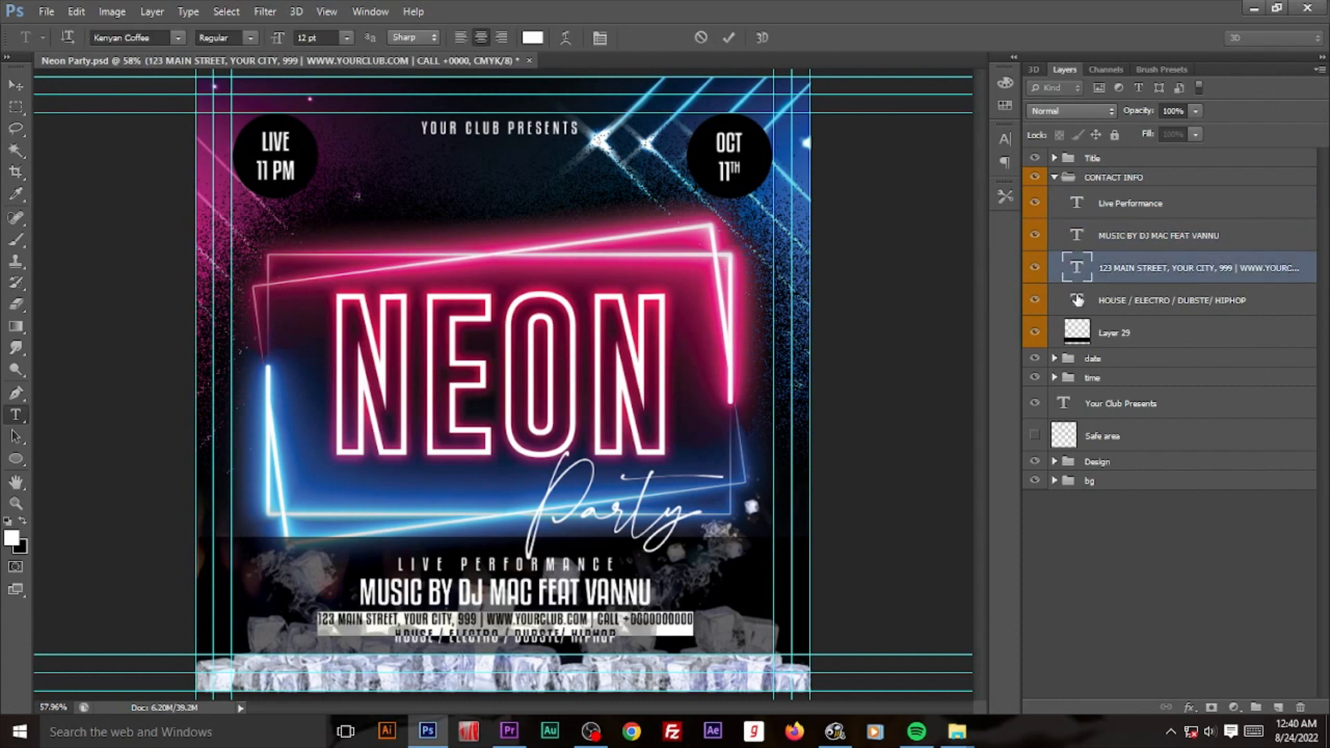
double_click(1077, 299)
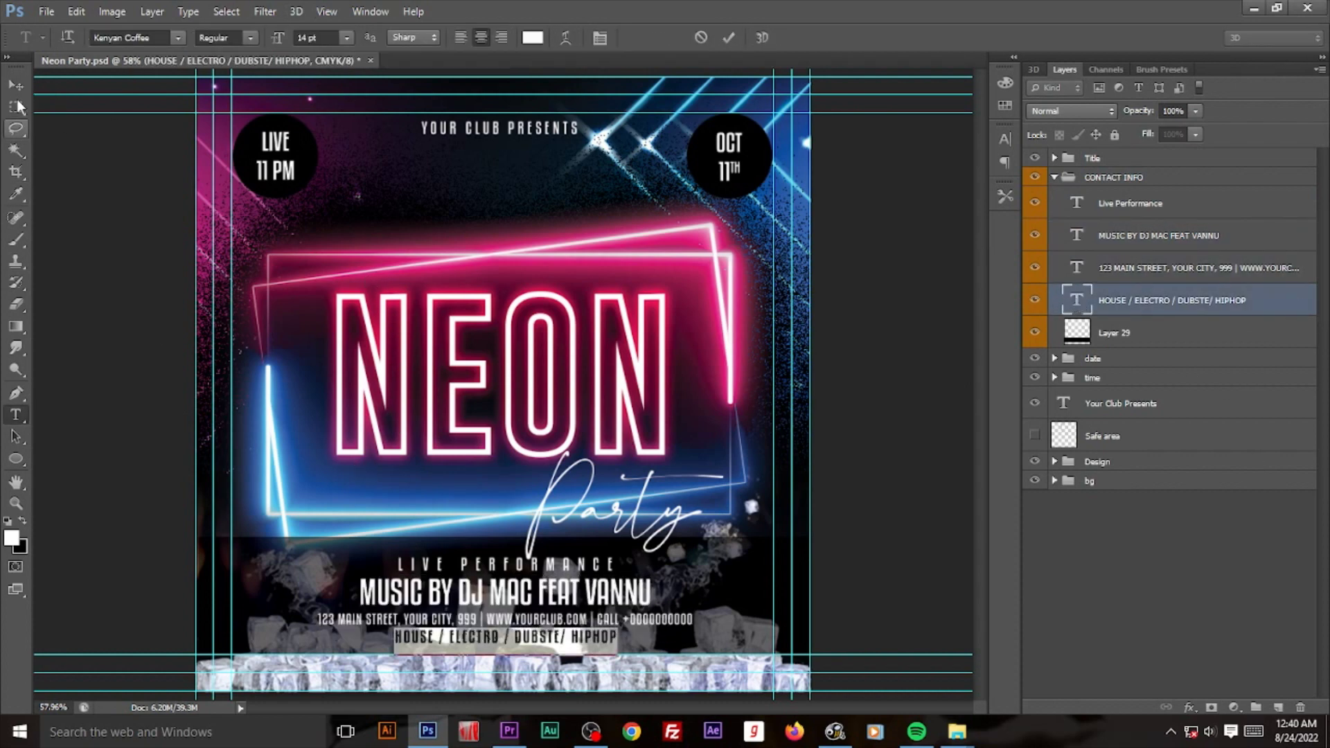
left_click(16, 84)
Step: Set the ice Layer 29 to 75% opacity and Luminosity blend mode
left_click(1112, 334)
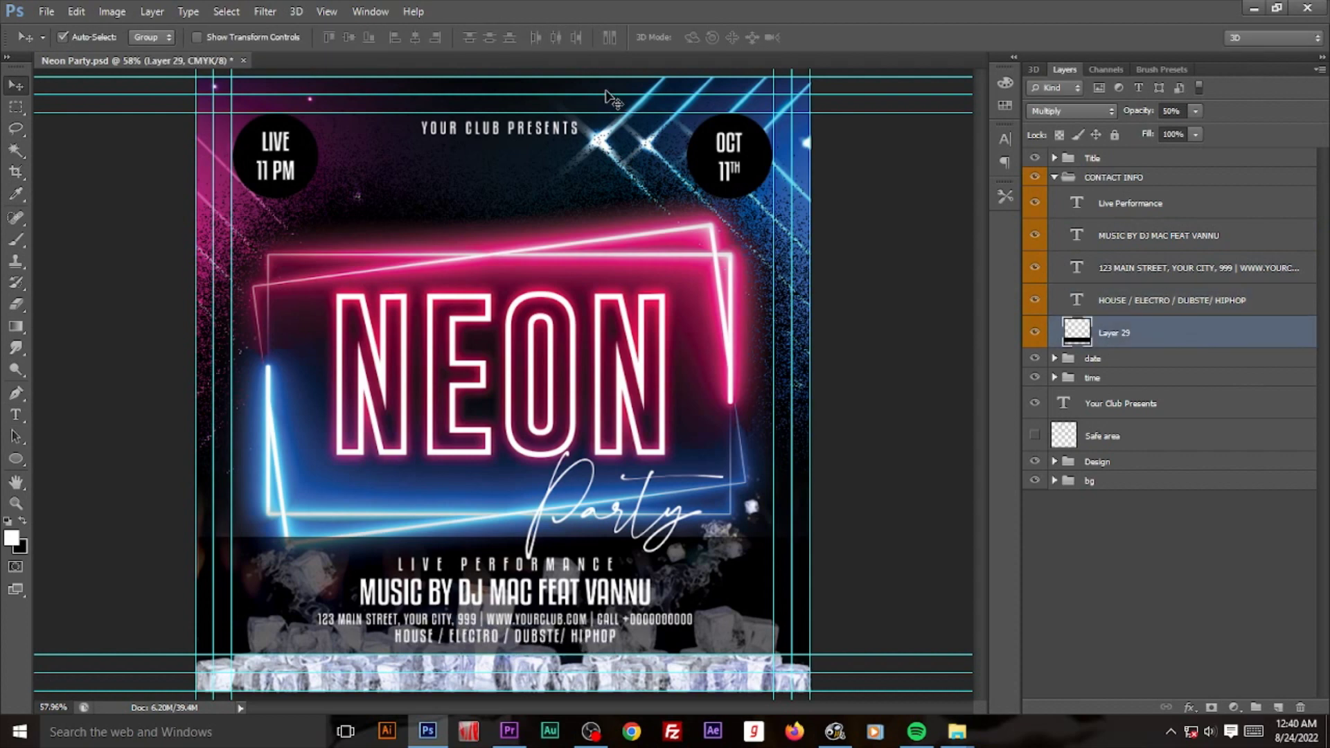
left_click(1172, 111)
type("7")
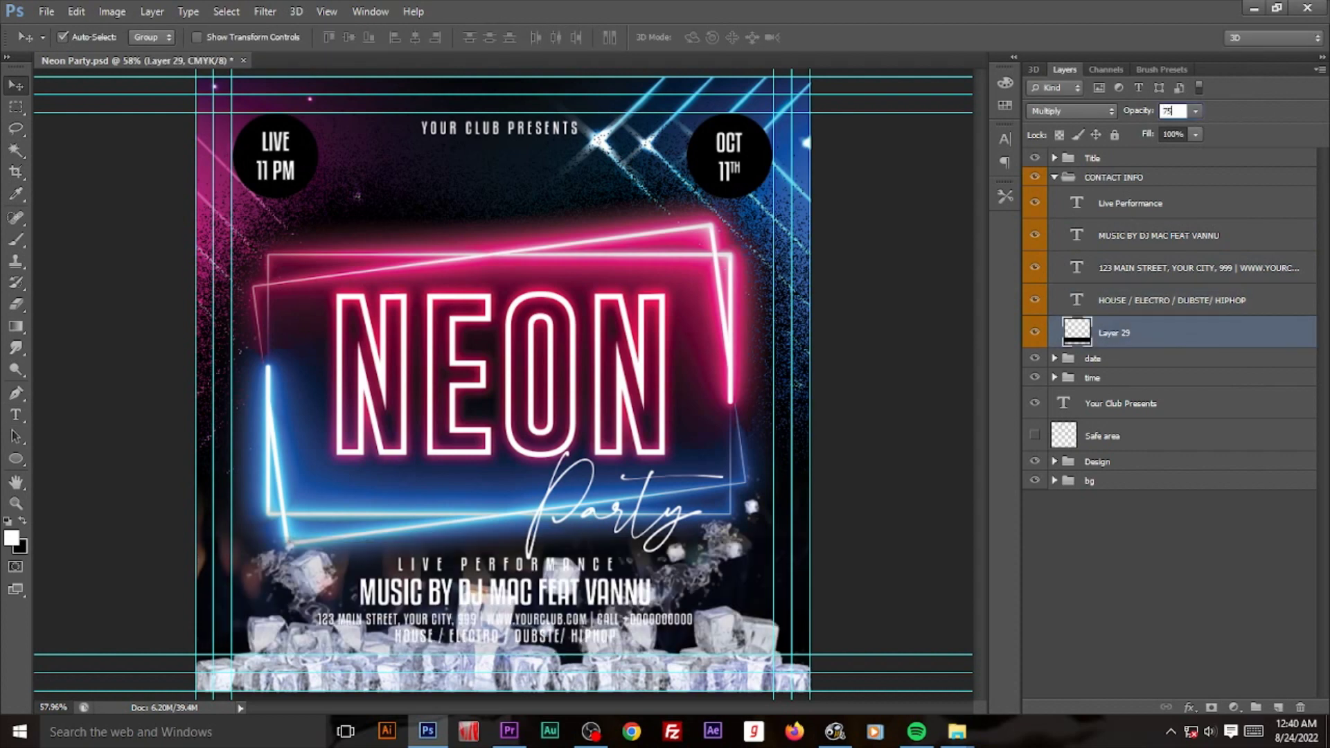
type("5")
left_click(1059, 112)
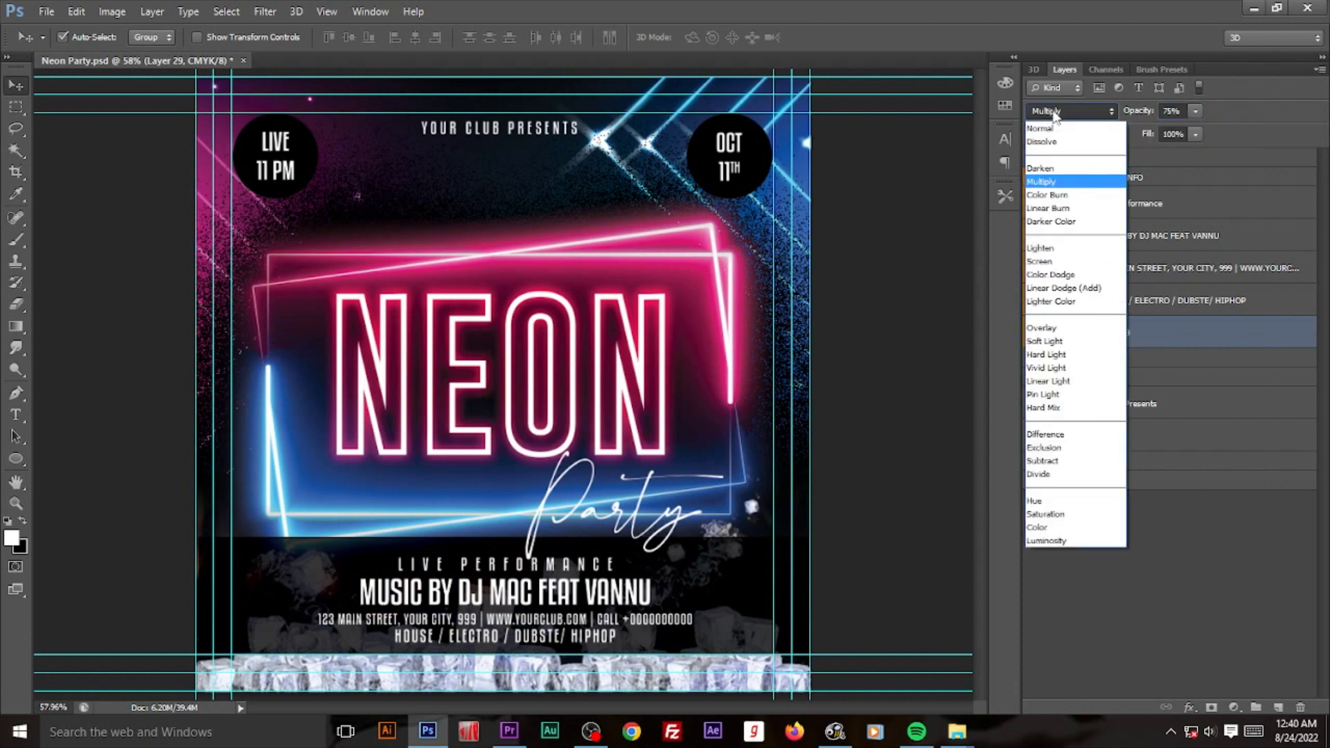
key("Down")
key("Down")
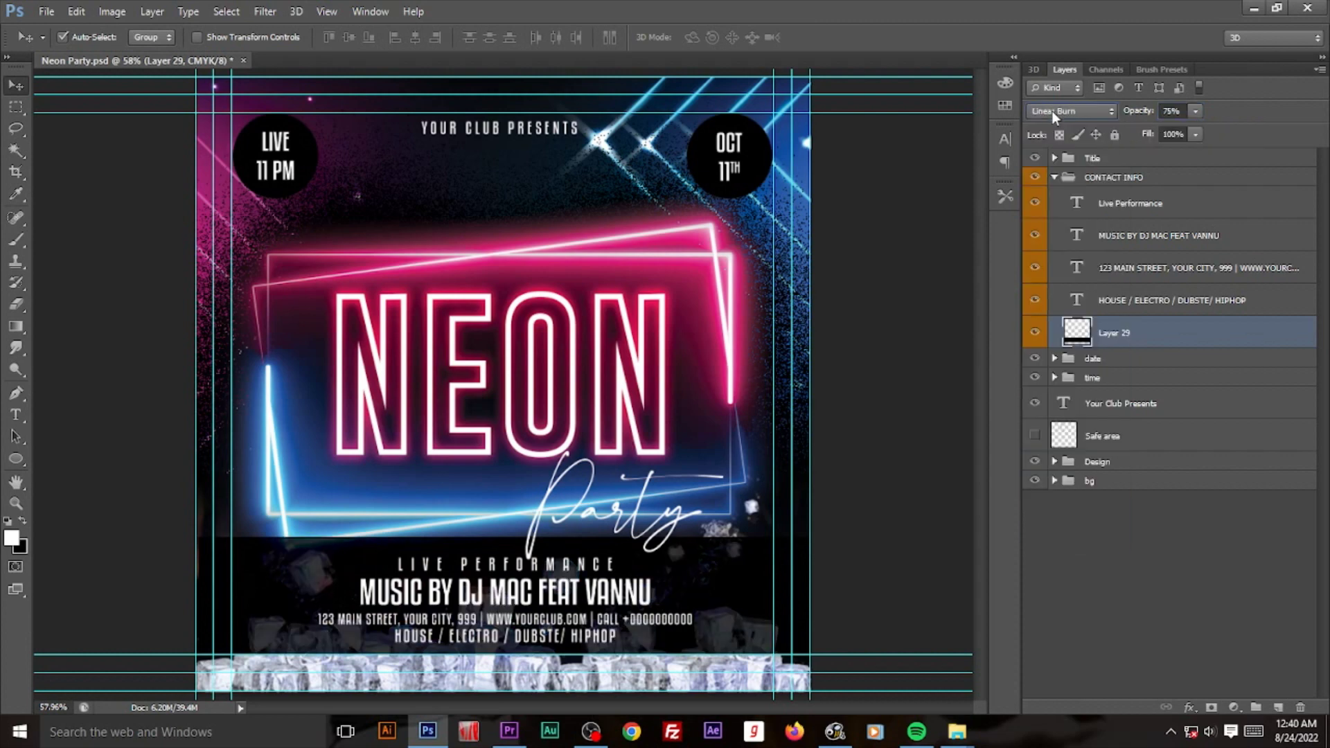
key("Down")
key("Down")
key("Down")
key("Down")
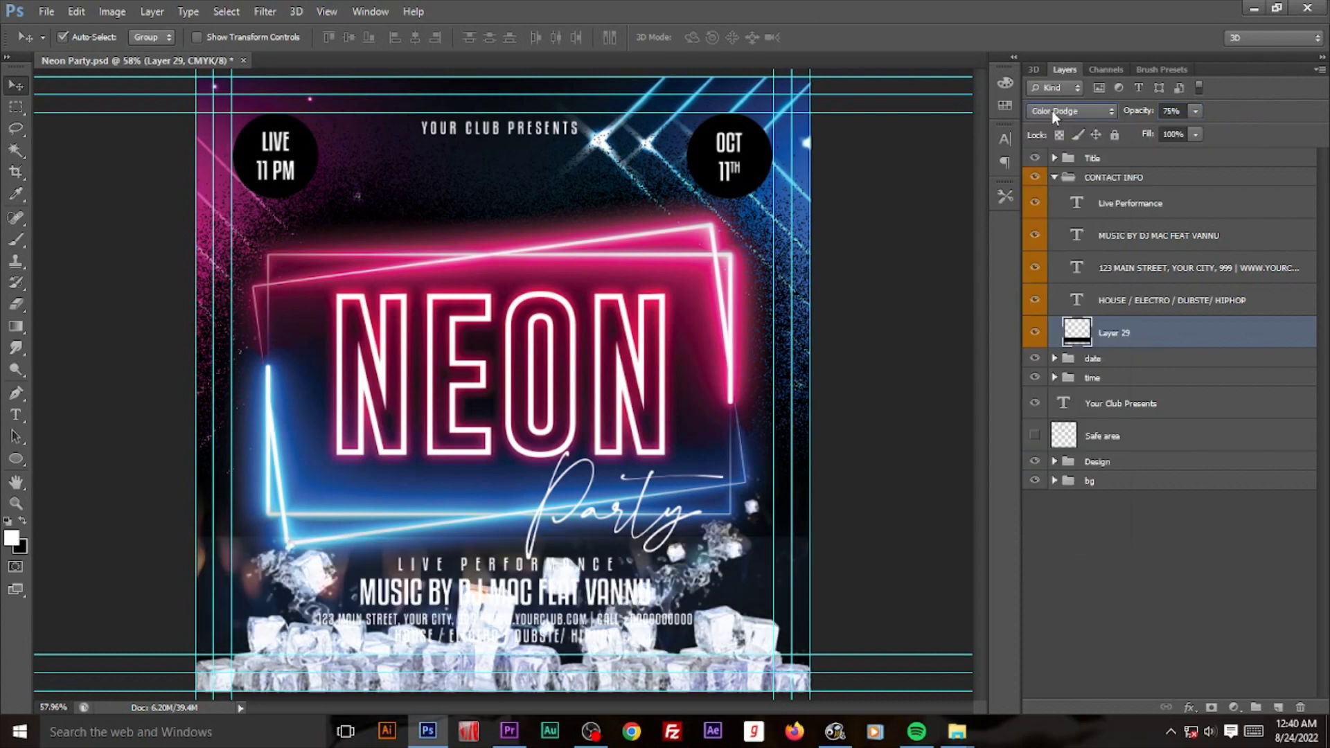
key("Down")
key("Down")
key("Down")
key("Down")
key("Down")
key("Down")
key("Down")
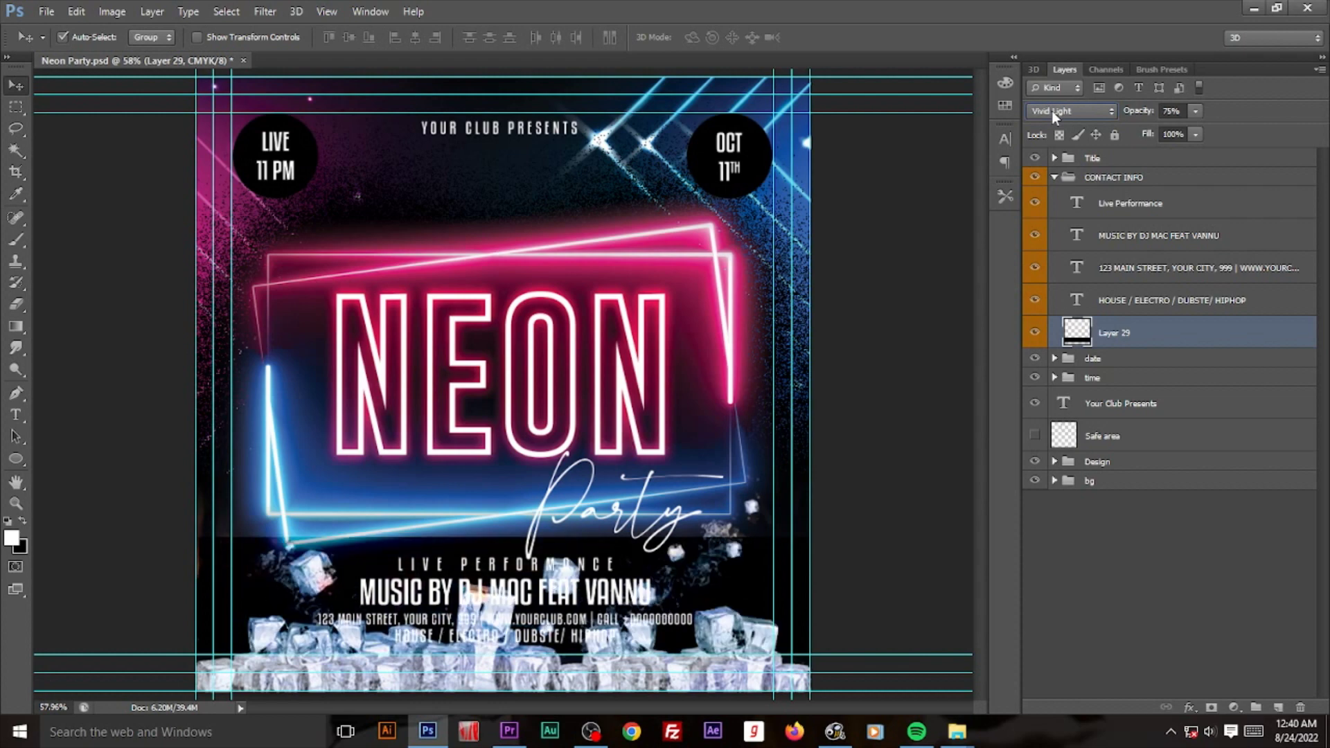
key("Down")
key("Down")
key("Down")
key("Down")
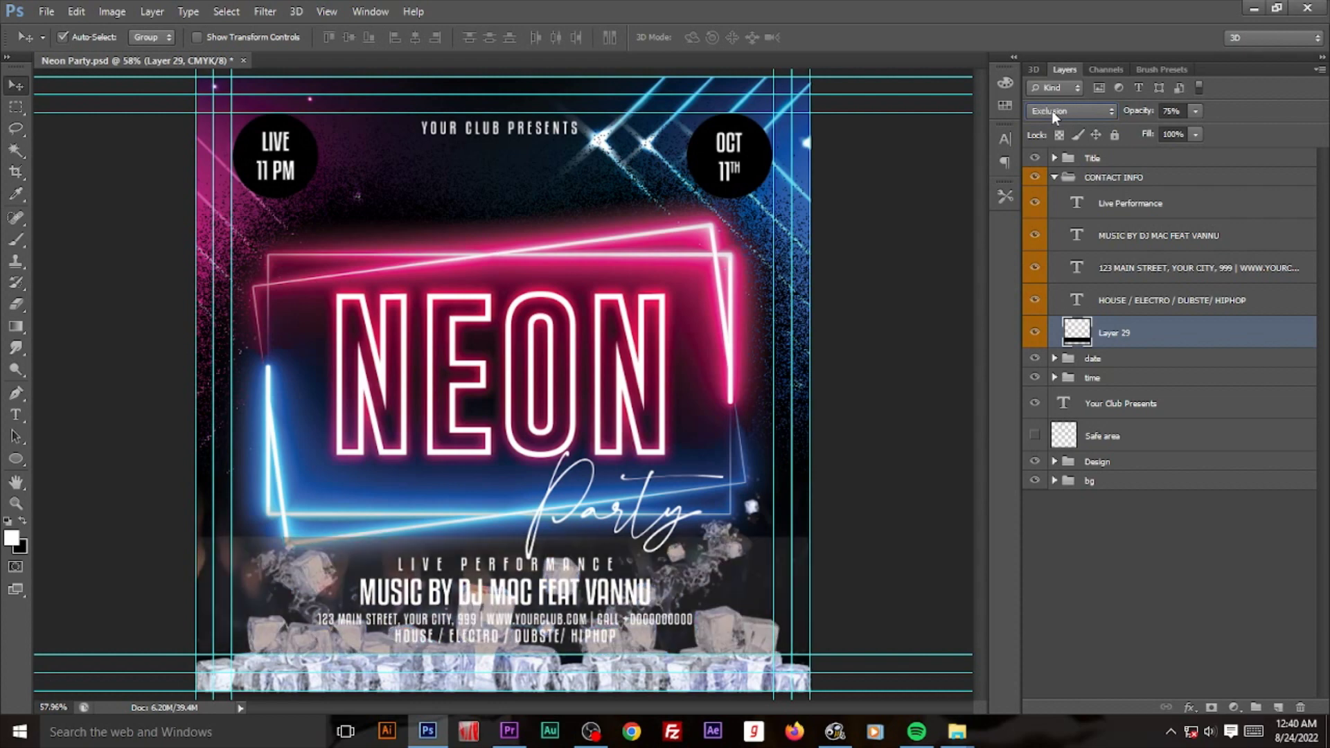
key("Down")
key("Down")
key("Down")
key("Down")
key("Down")
key("Down")
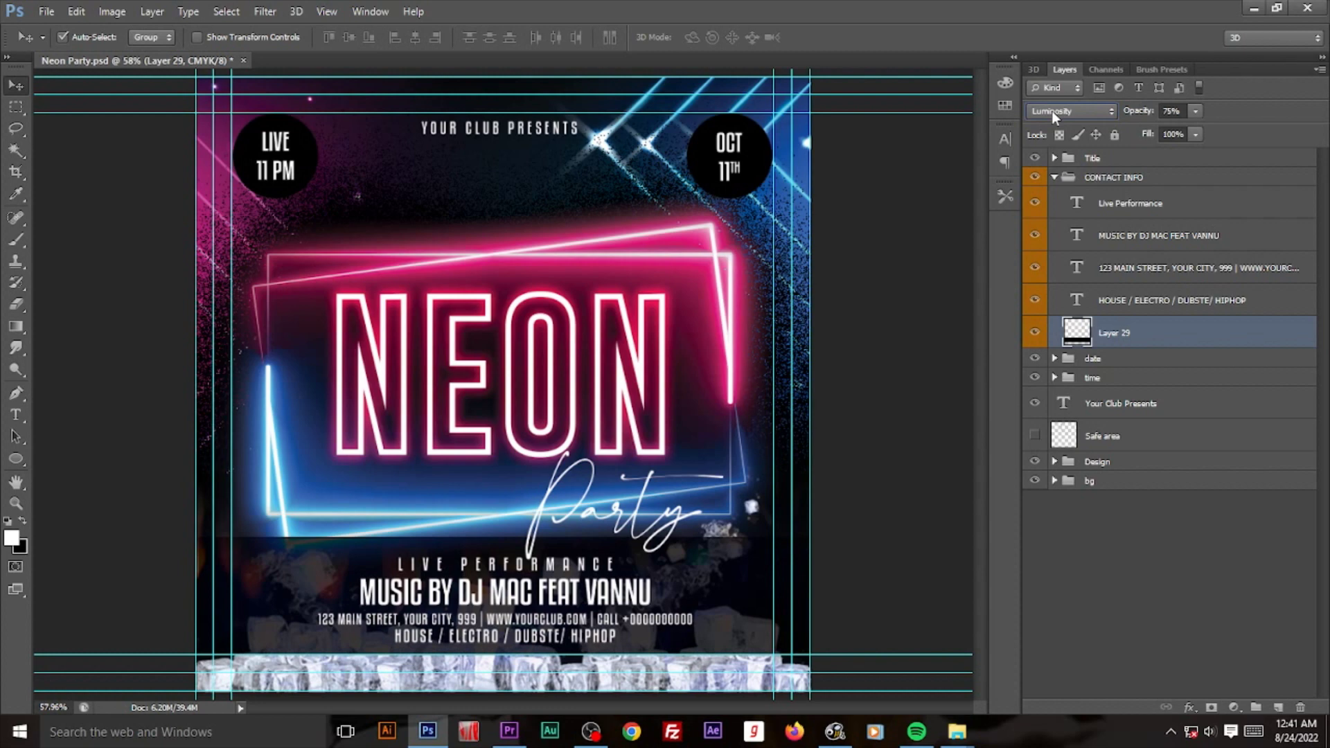
Step: Add a white layer mask to Layer 29 and draw a first gradient fade
left_click(869, 580)
left_click(289, 587)
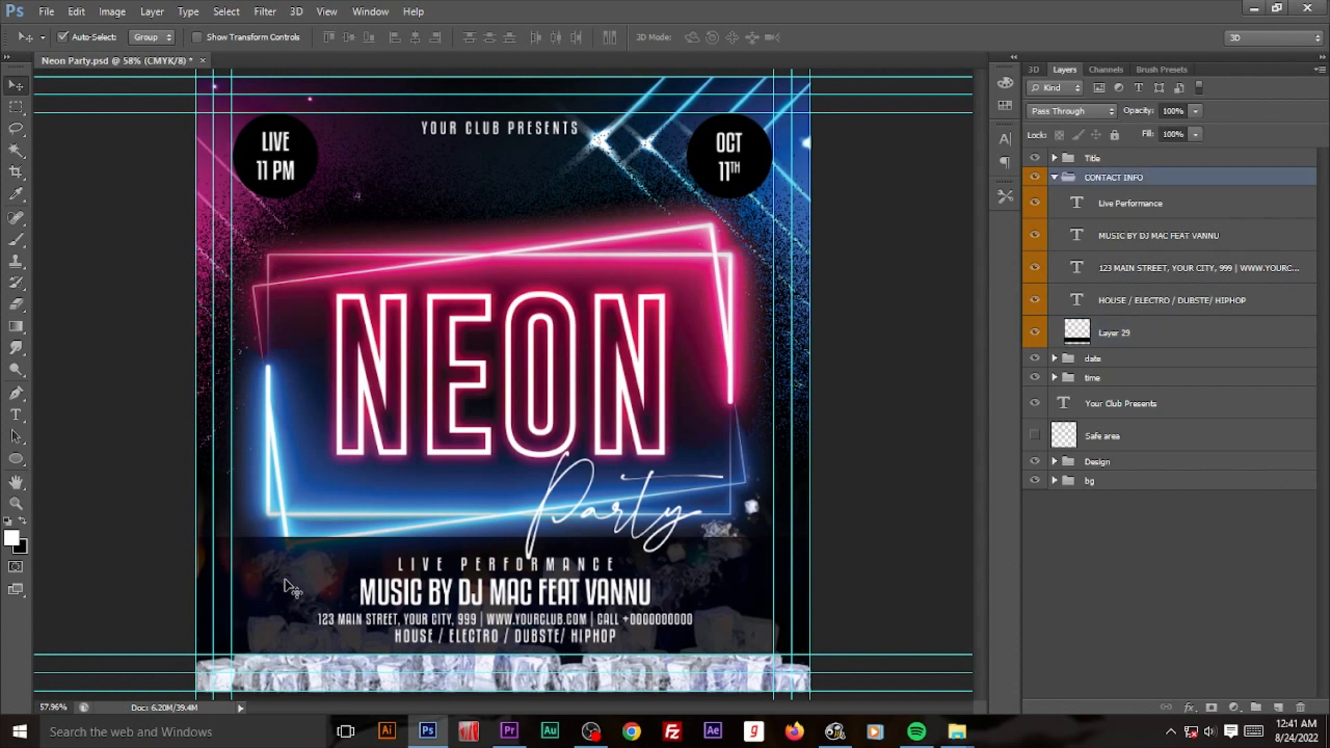
left_click(1150, 338)
left_click(1211, 706)
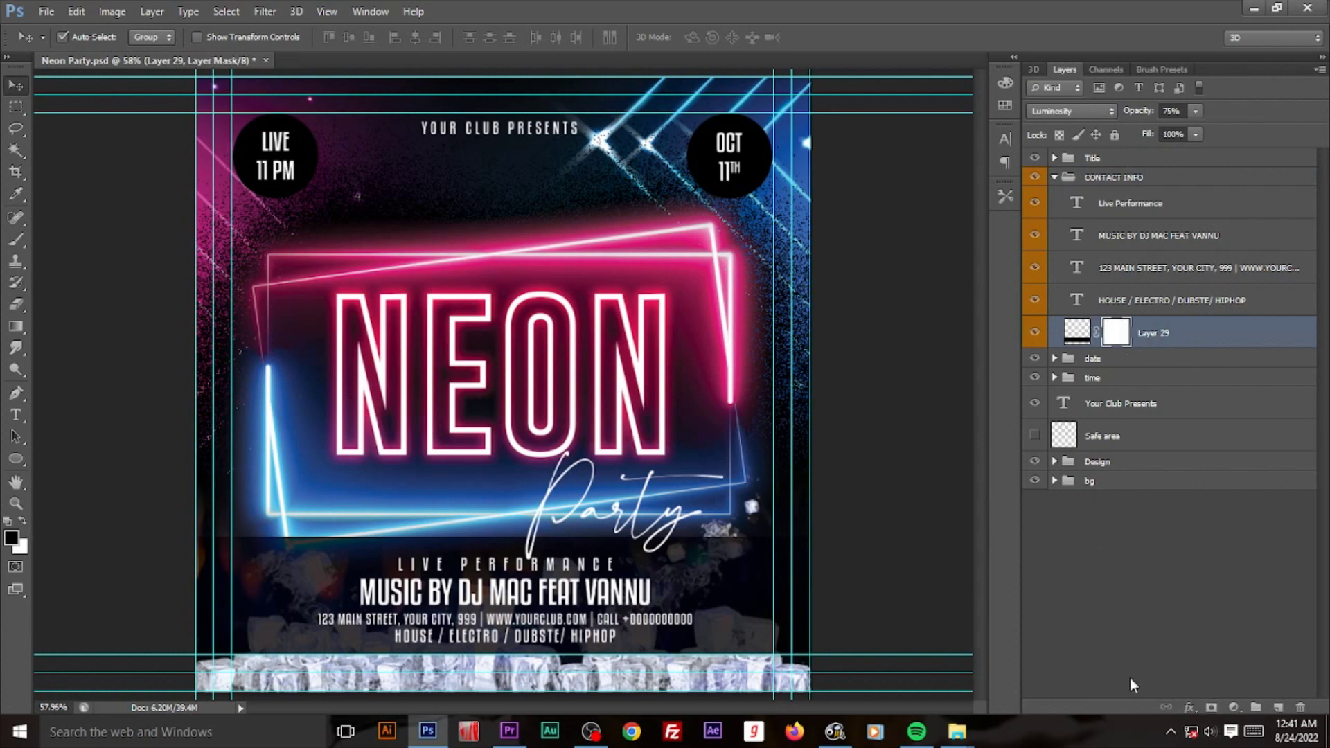
left_click(16, 327)
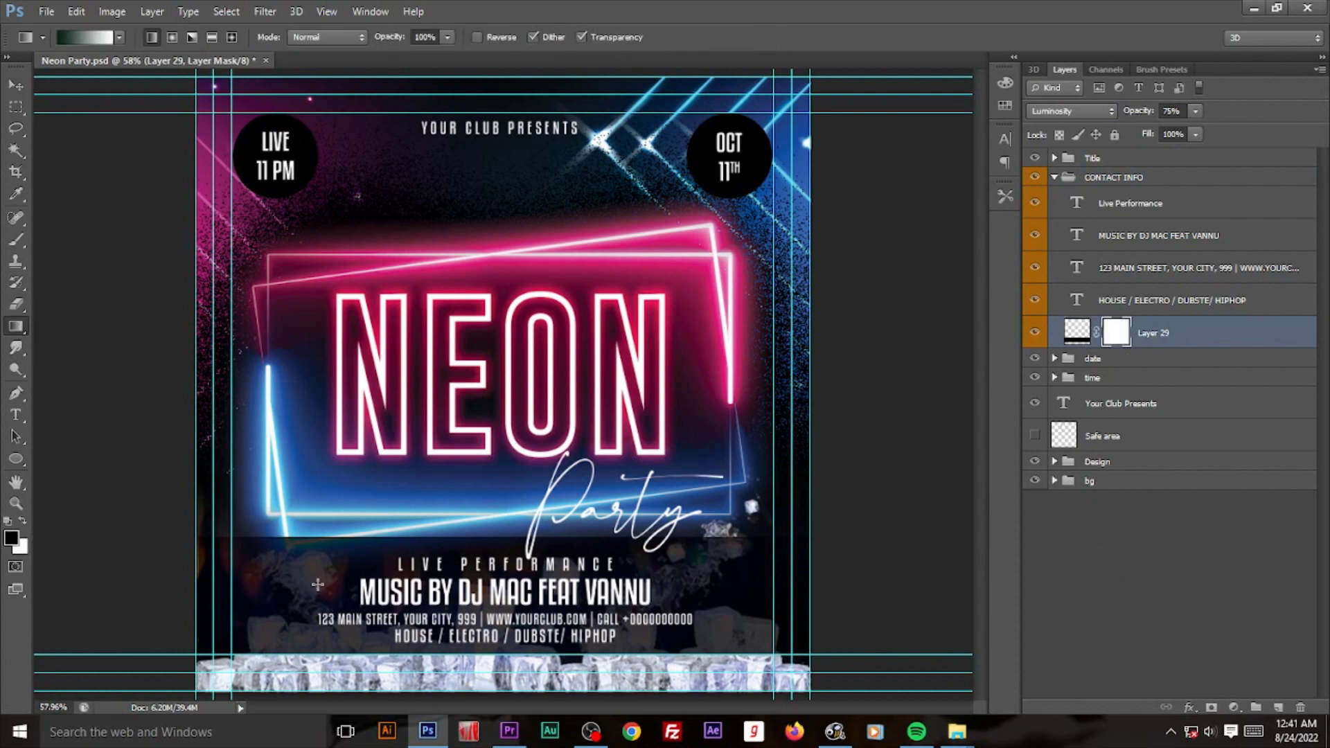
mouse_move(317, 585)
left_mouse_down()
mouse_move(321, 537)
mouse_move(318, 568)
left_mouse_up()
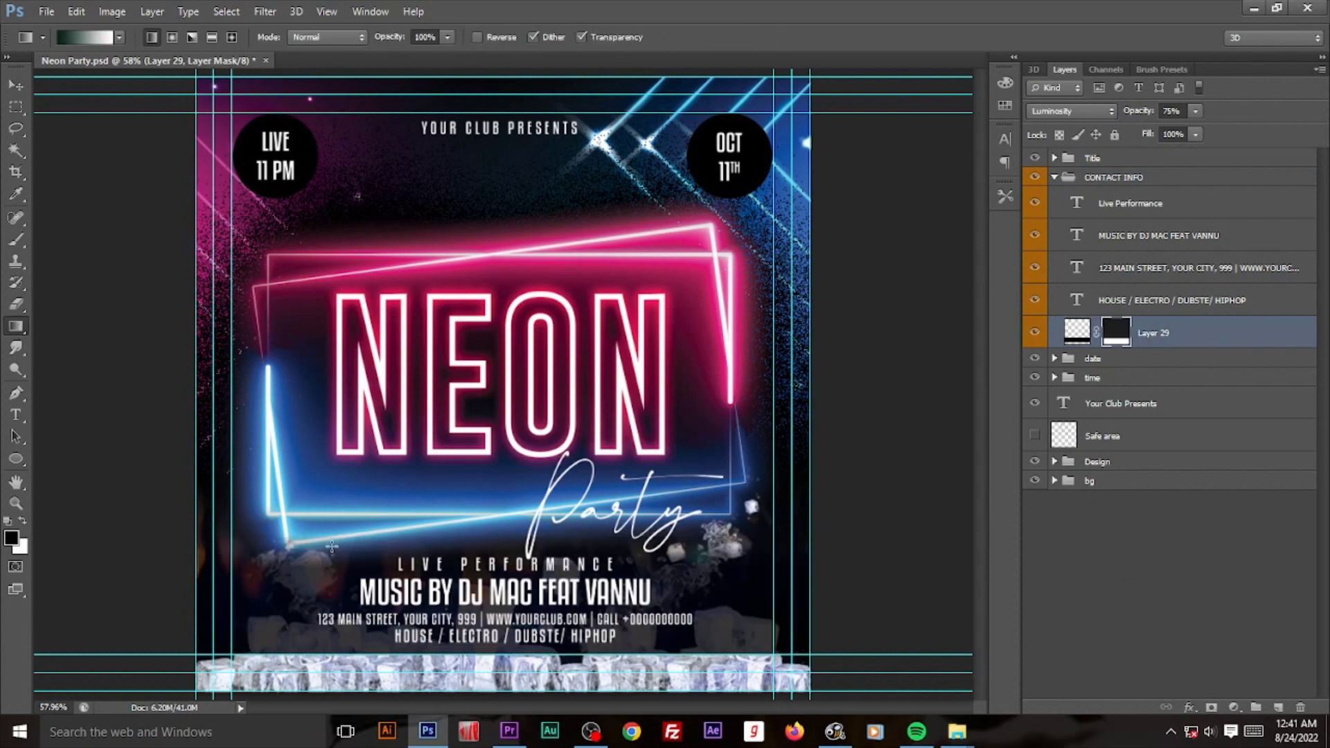
Step: Replace Layer 29's mask and redraw the gradient so the ice fades in from the bottom
right_click(1116, 333)
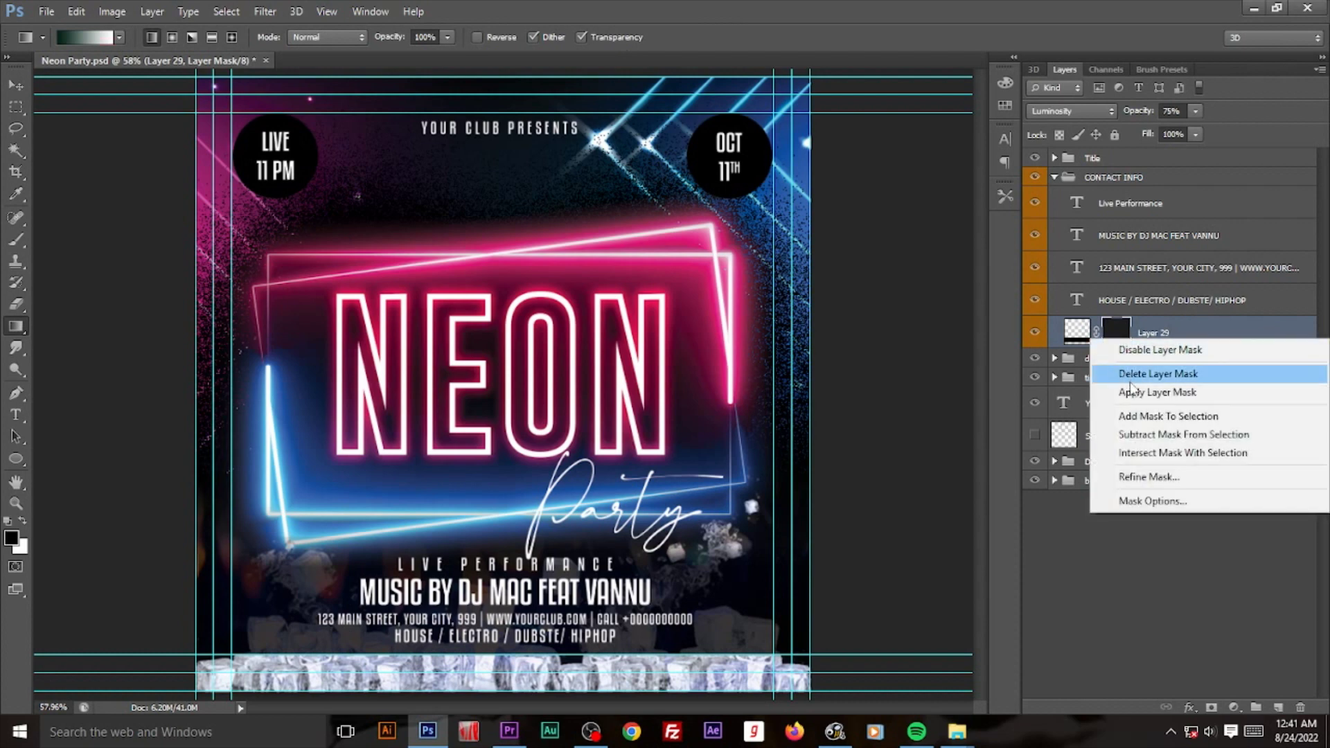
left_click(1153, 371)
left_click(1210, 707)
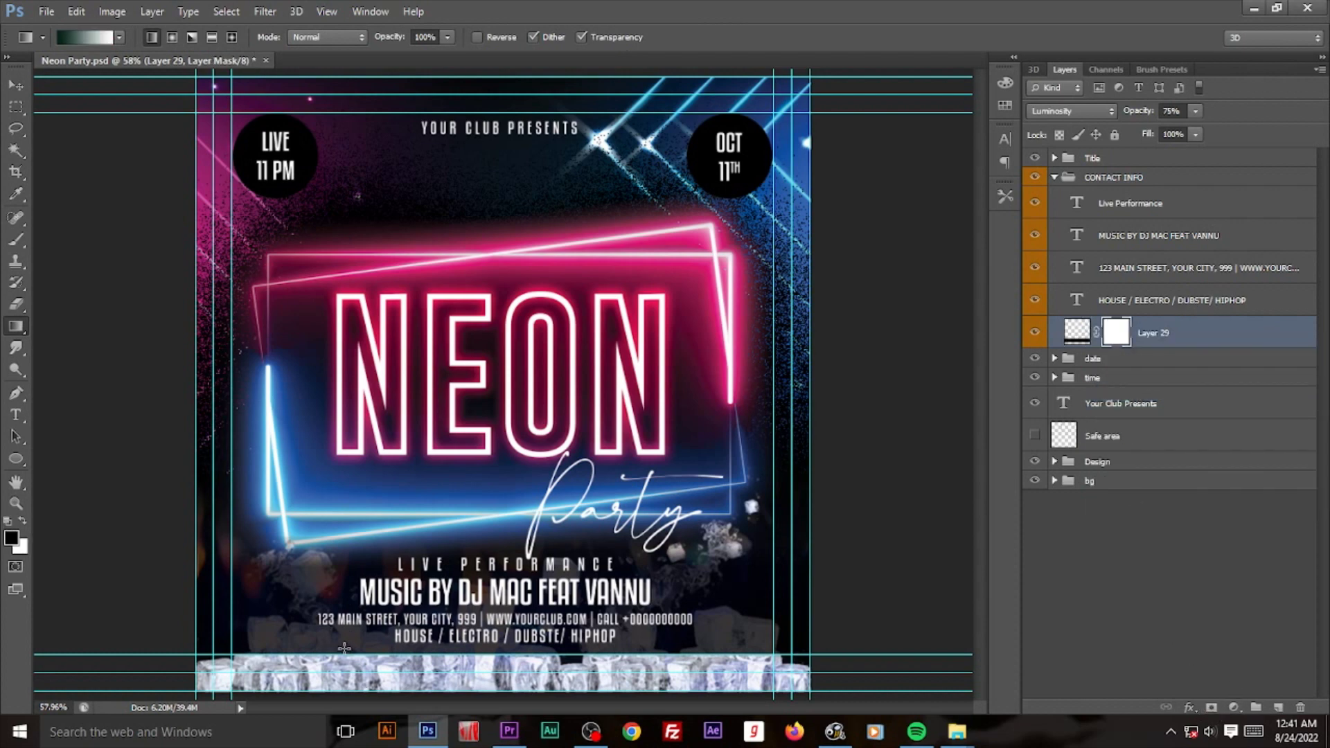
mouse_move(337, 654)
left_mouse_down()
mouse_move(337, 632)
mouse_move(286, 582)
left_mouse_up()
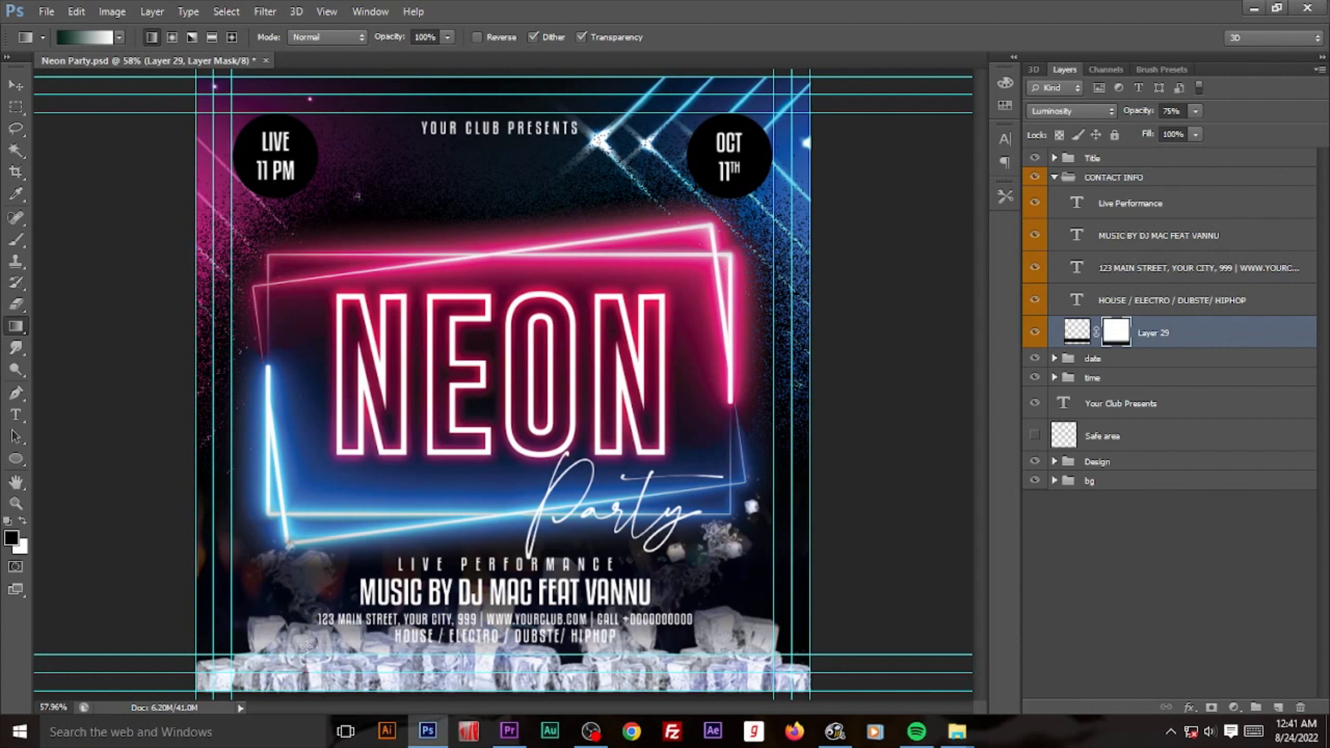
left_click_drag(305, 646, 305, 648)
Step: Zoom out, hide guides, and move Your Club Presents into the CONTACT INFO group
key("v")
key("ctrl+minus")
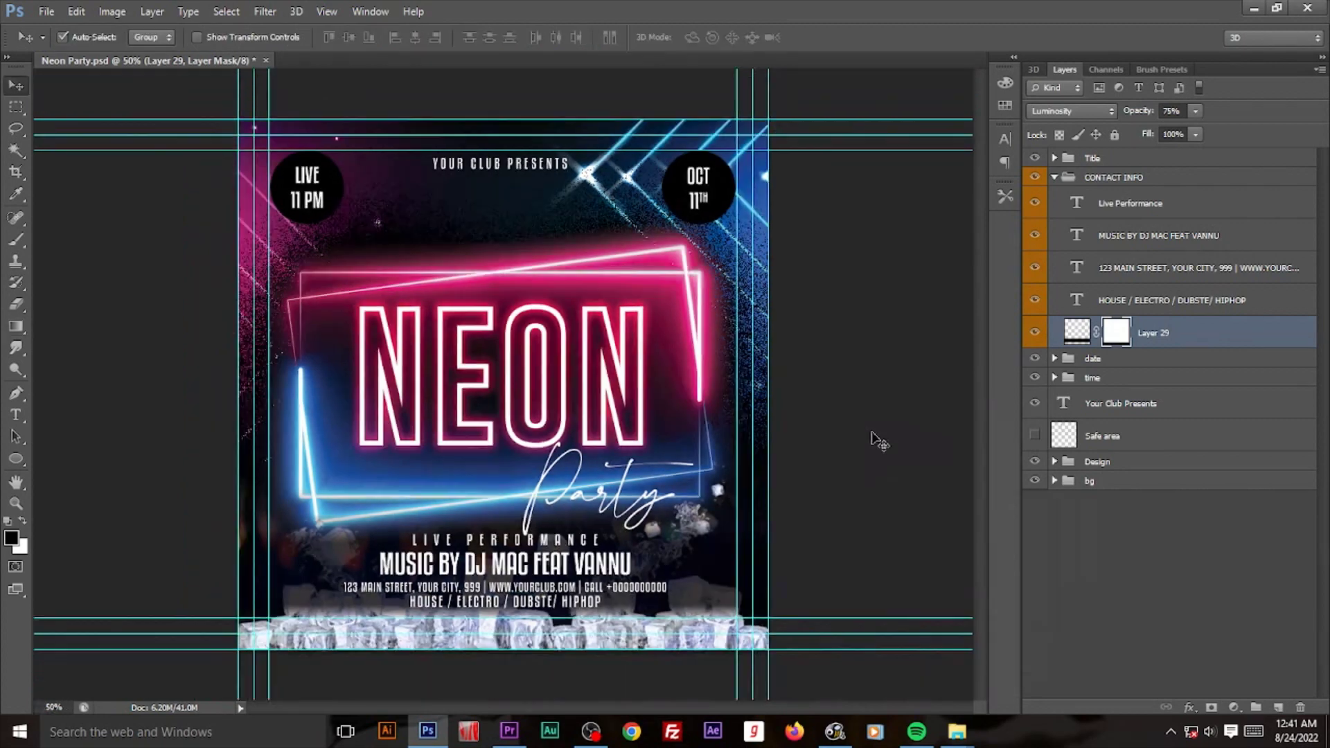
key("ctrl+semicolon")
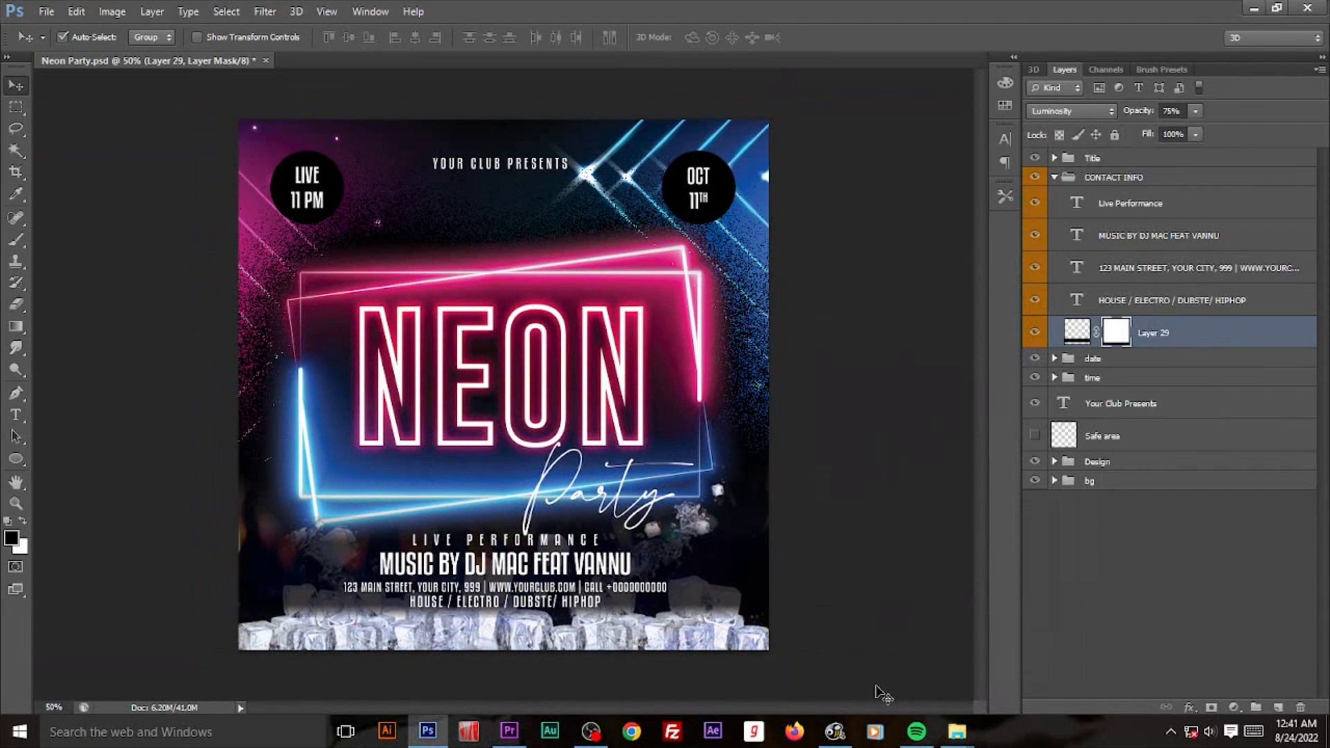
left_click(1054, 177)
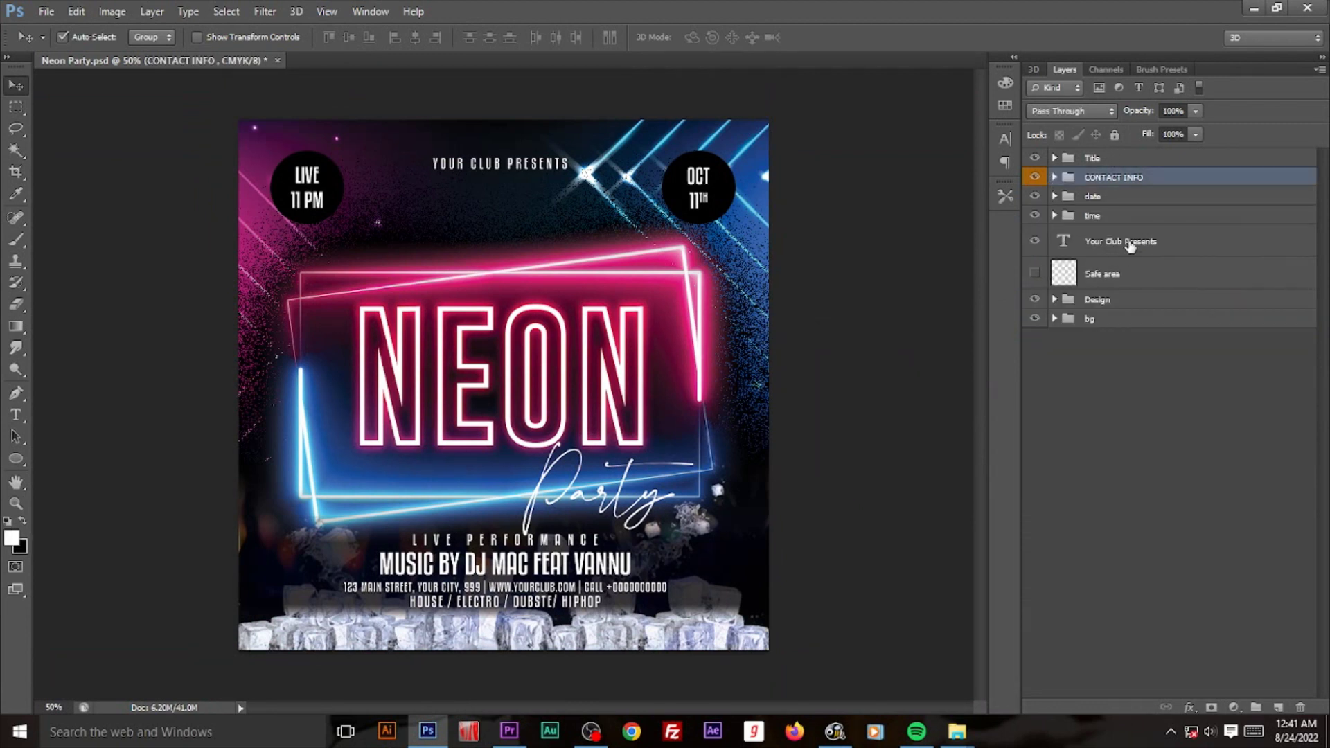
left_click_drag(1130, 242, 1114, 178)
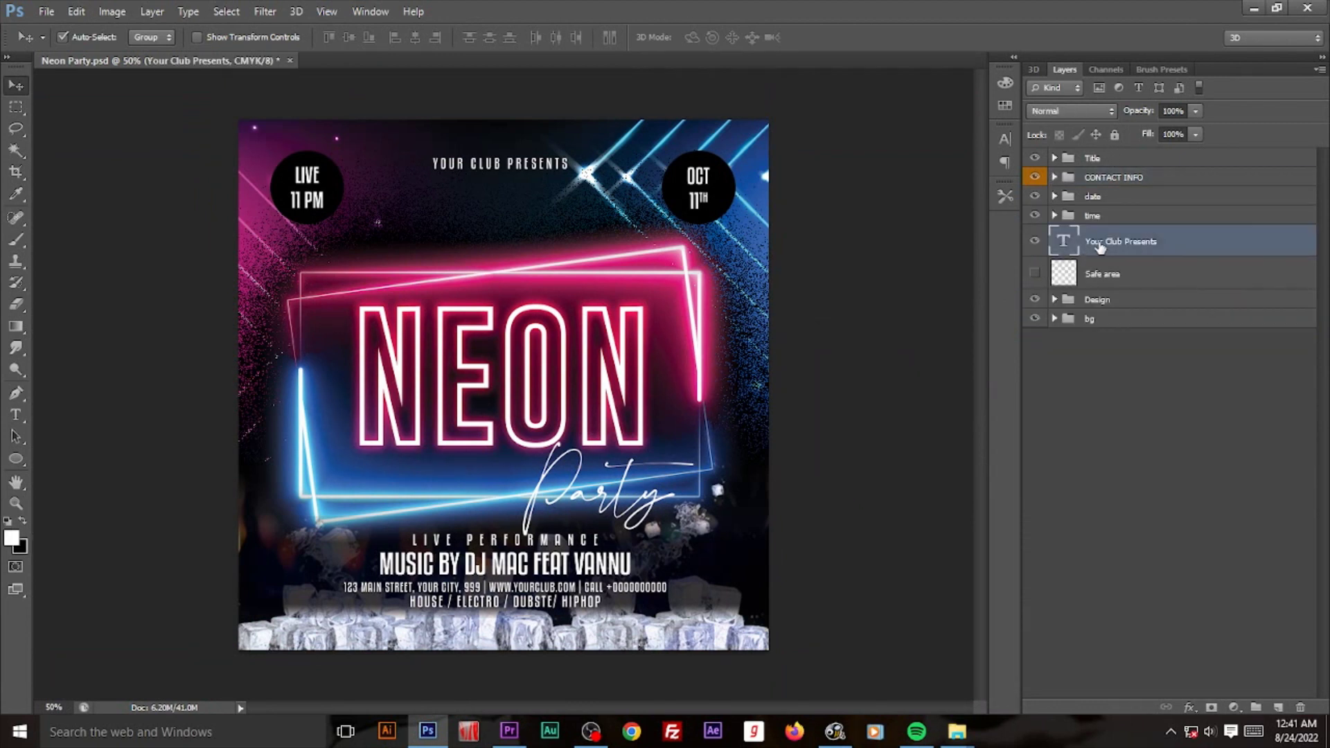
left_click(1114, 179)
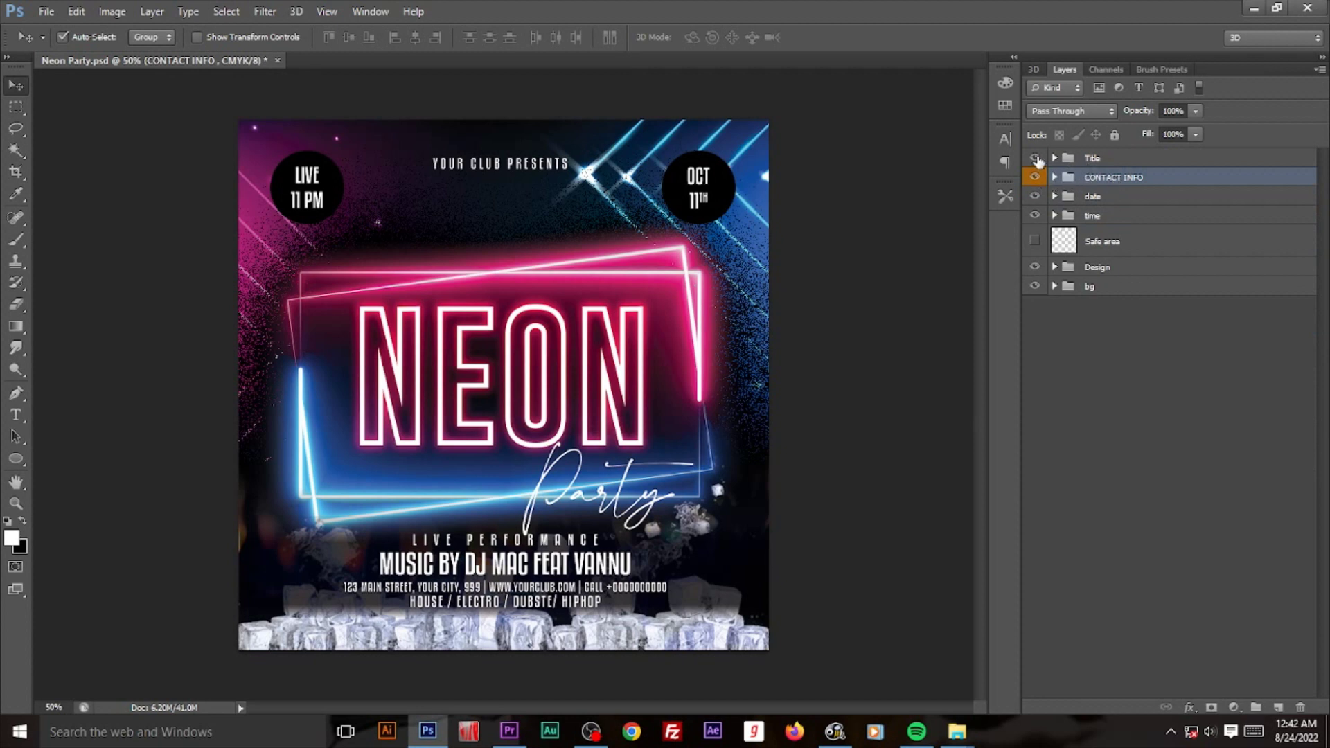
Step: Toggle visibility to check the OCT 11TH, LIVE 11 PM and contact layers, then select Title through time
left_click(1035, 158)
left_click(1034, 196)
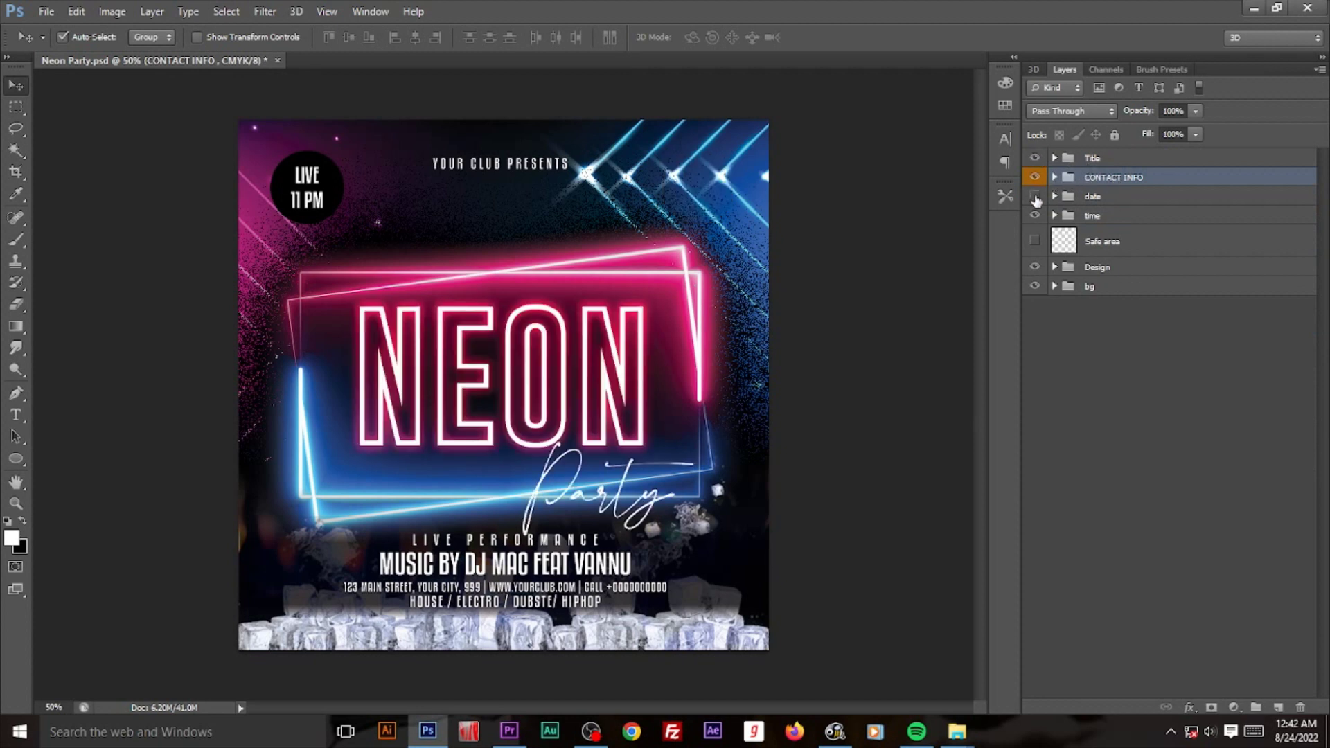
left_click(1034, 197)
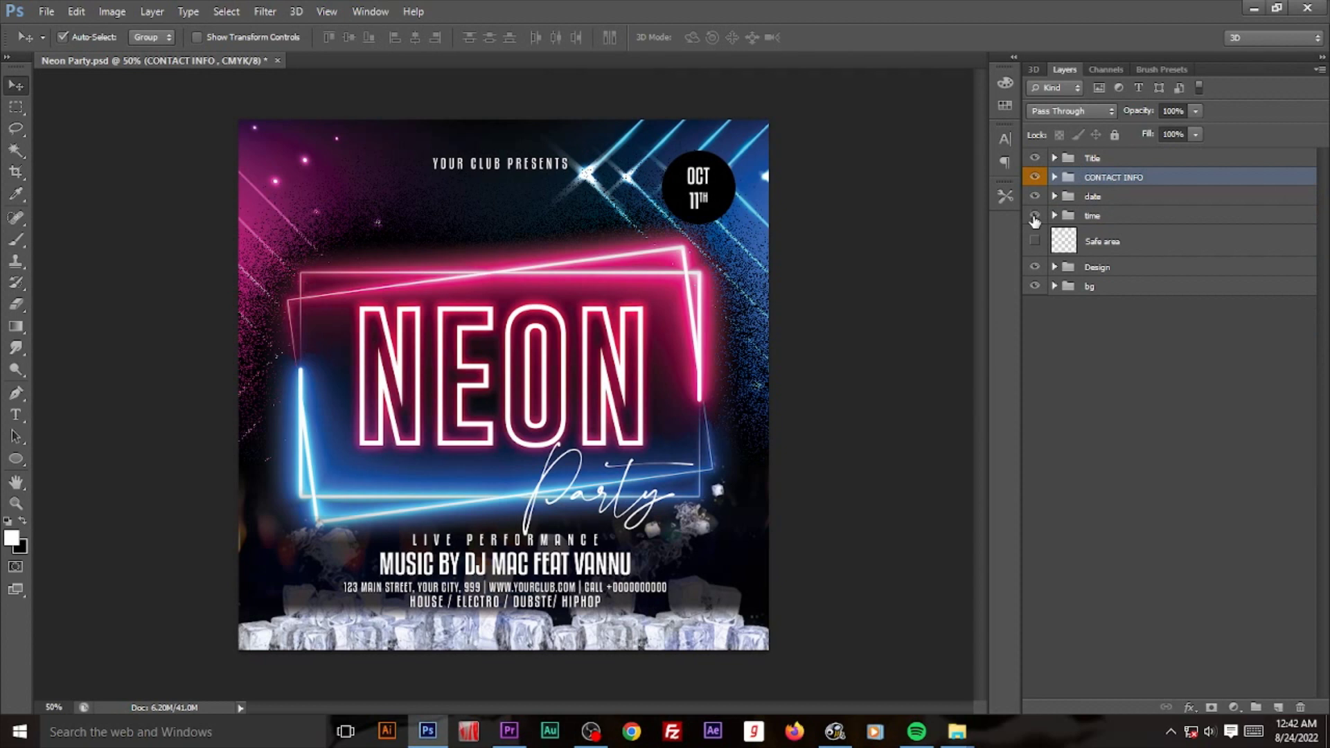
left_click(1034, 217)
left_click(1034, 158)
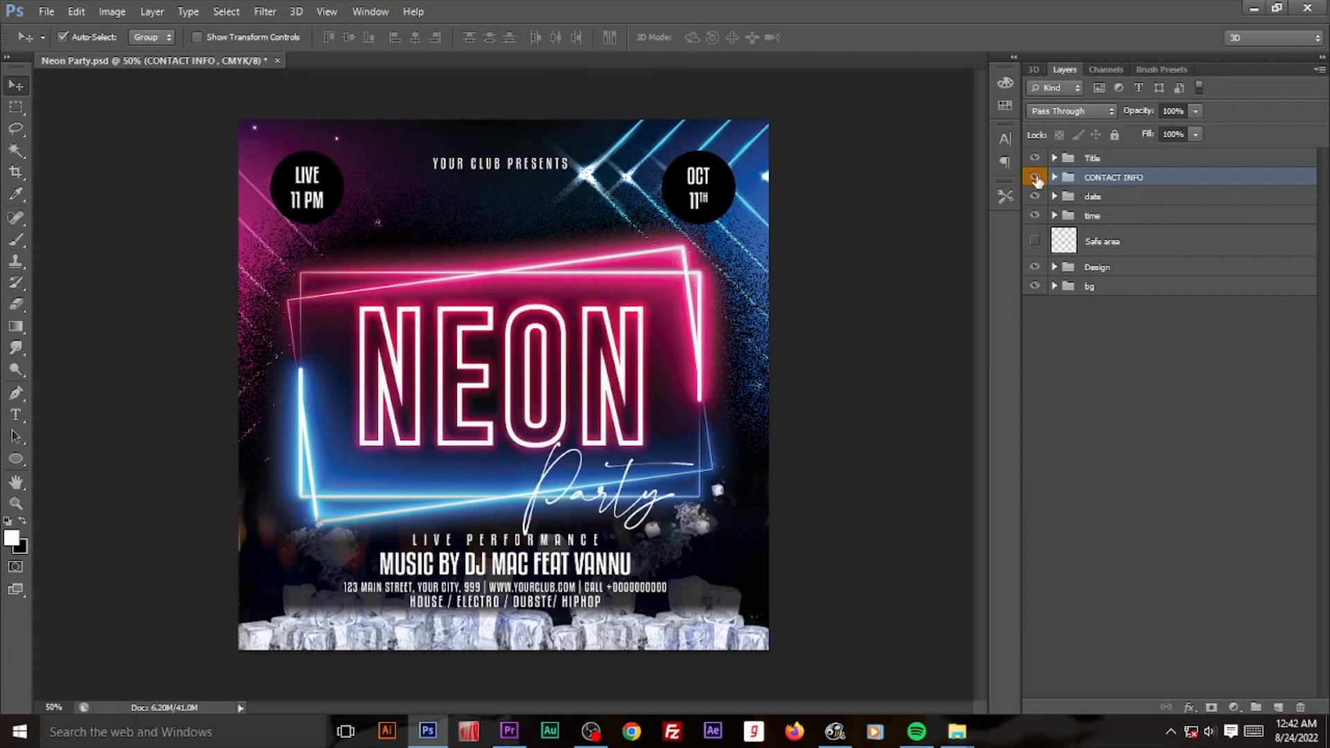
left_click(1034, 178)
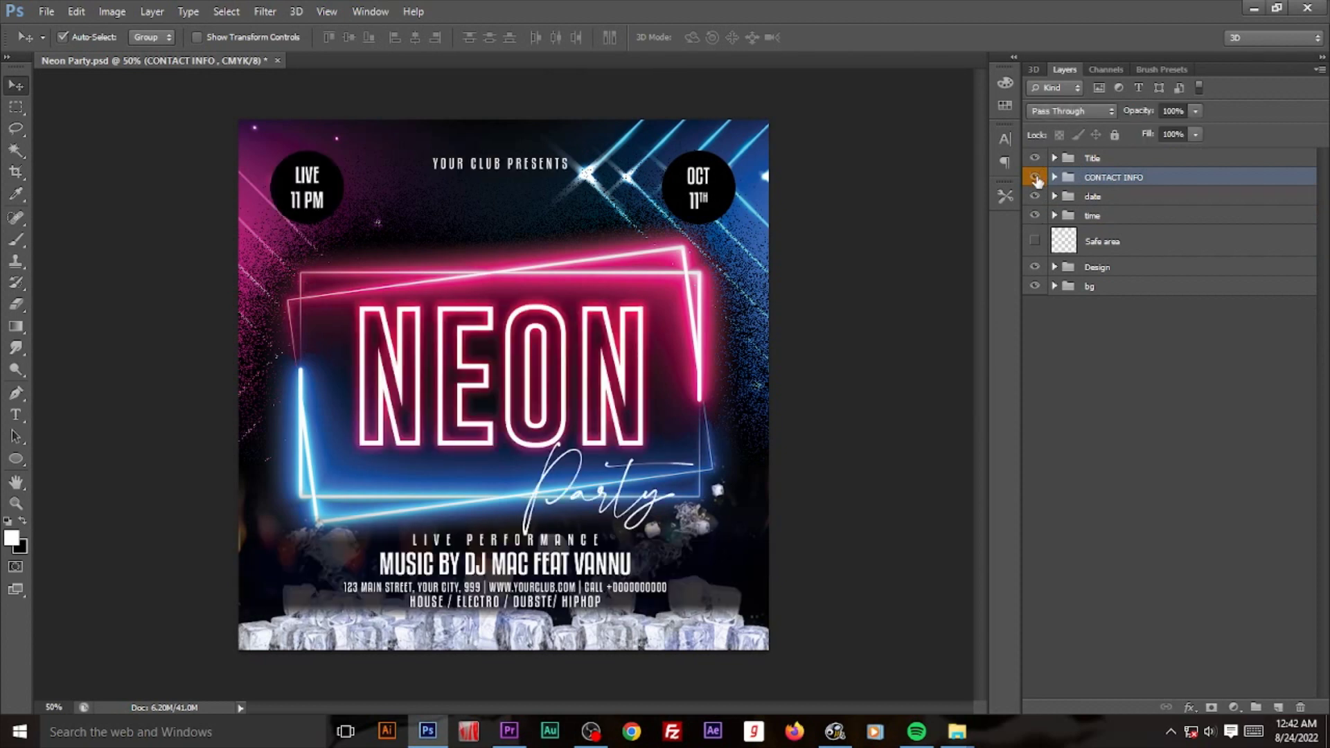
left_click(1091, 158)
left_click(1093, 197, "ctrl")
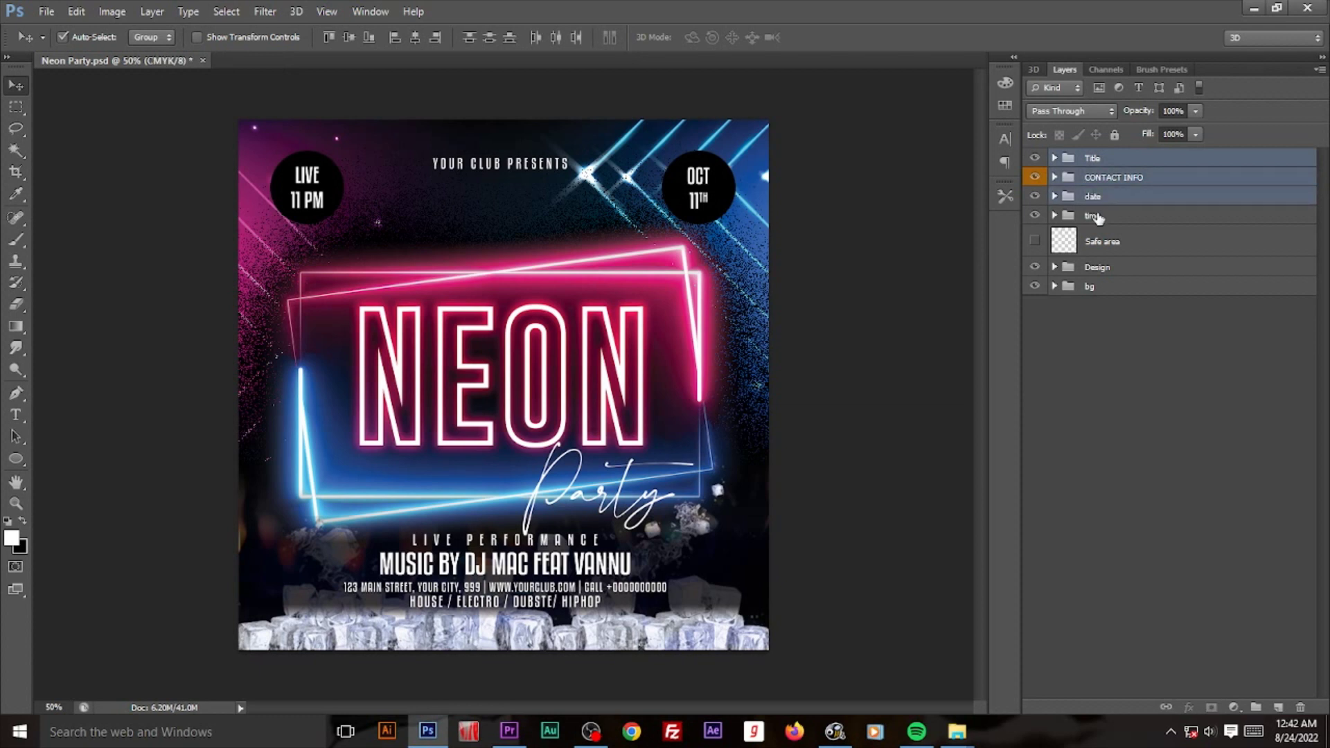
Step: Add a Levels adjustment with midtone gamma 0.85
left_click(1235, 708)
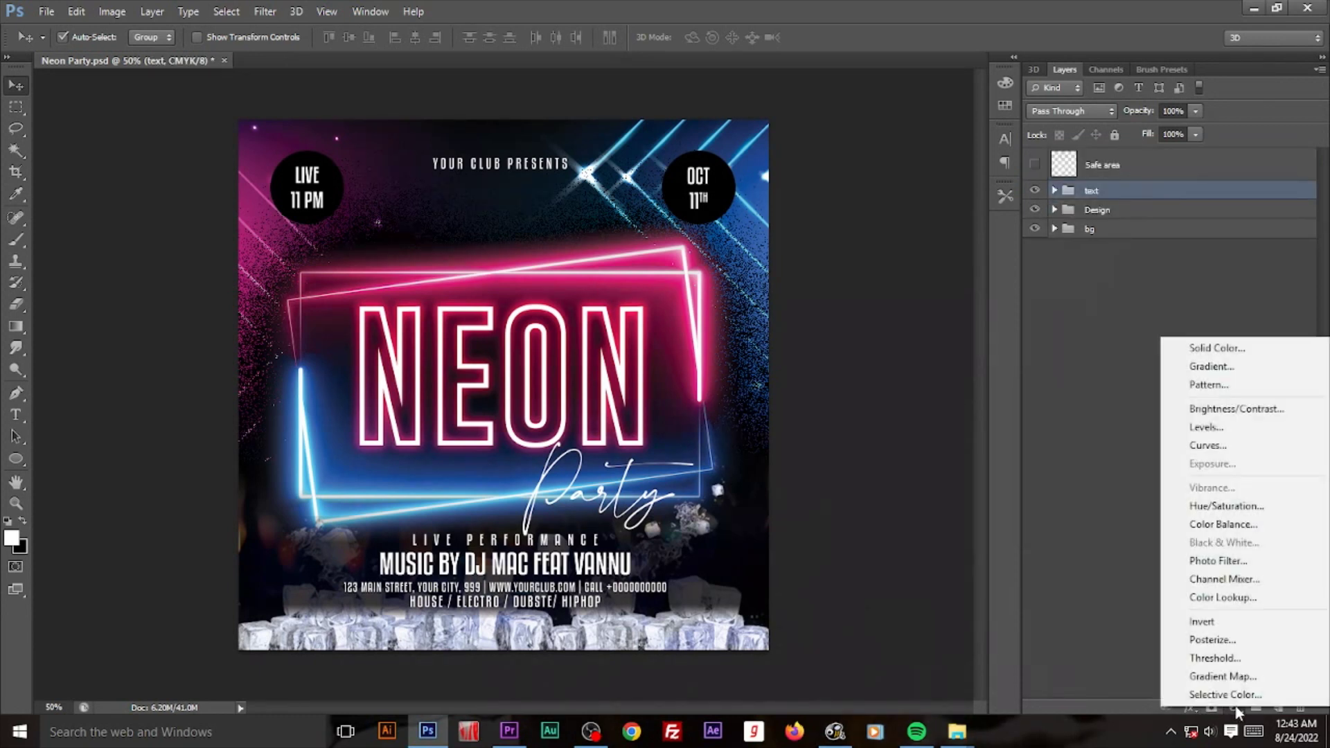
left_click(1218, 427)
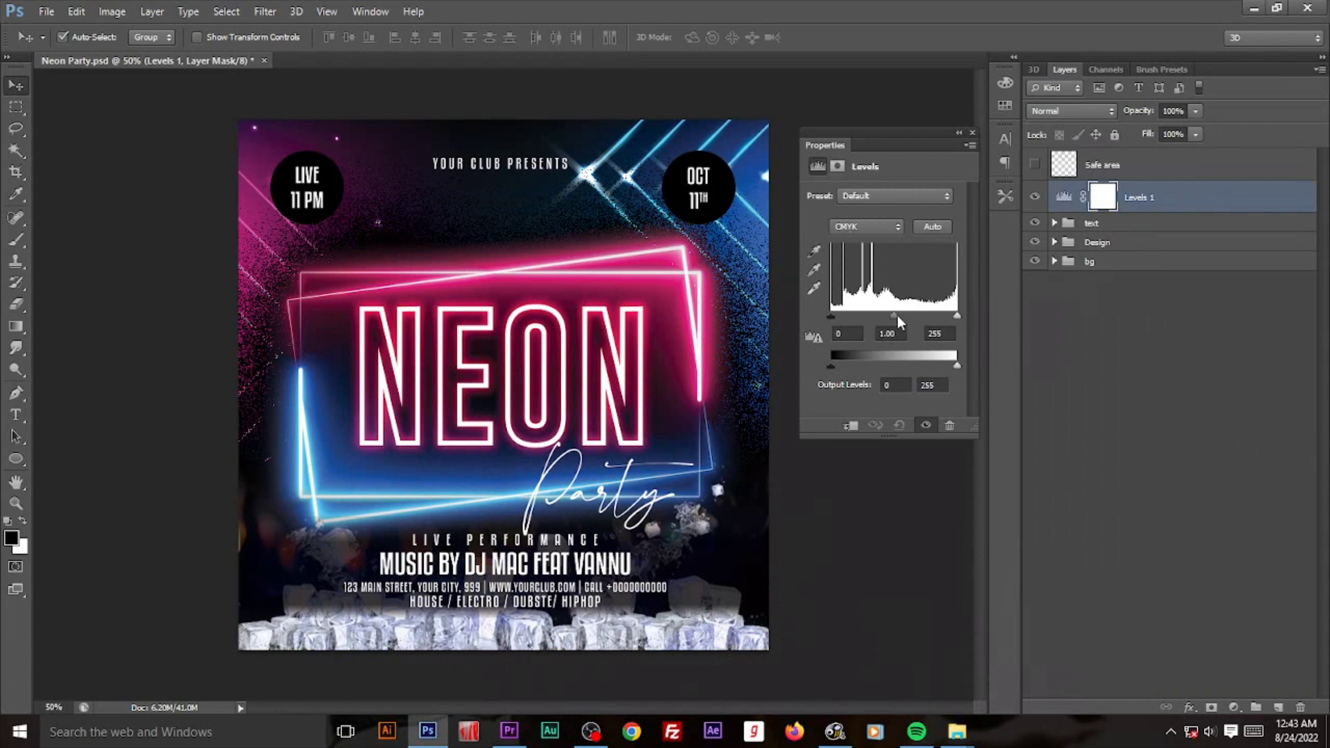
left_click_drag(895, 315, 901, 315)
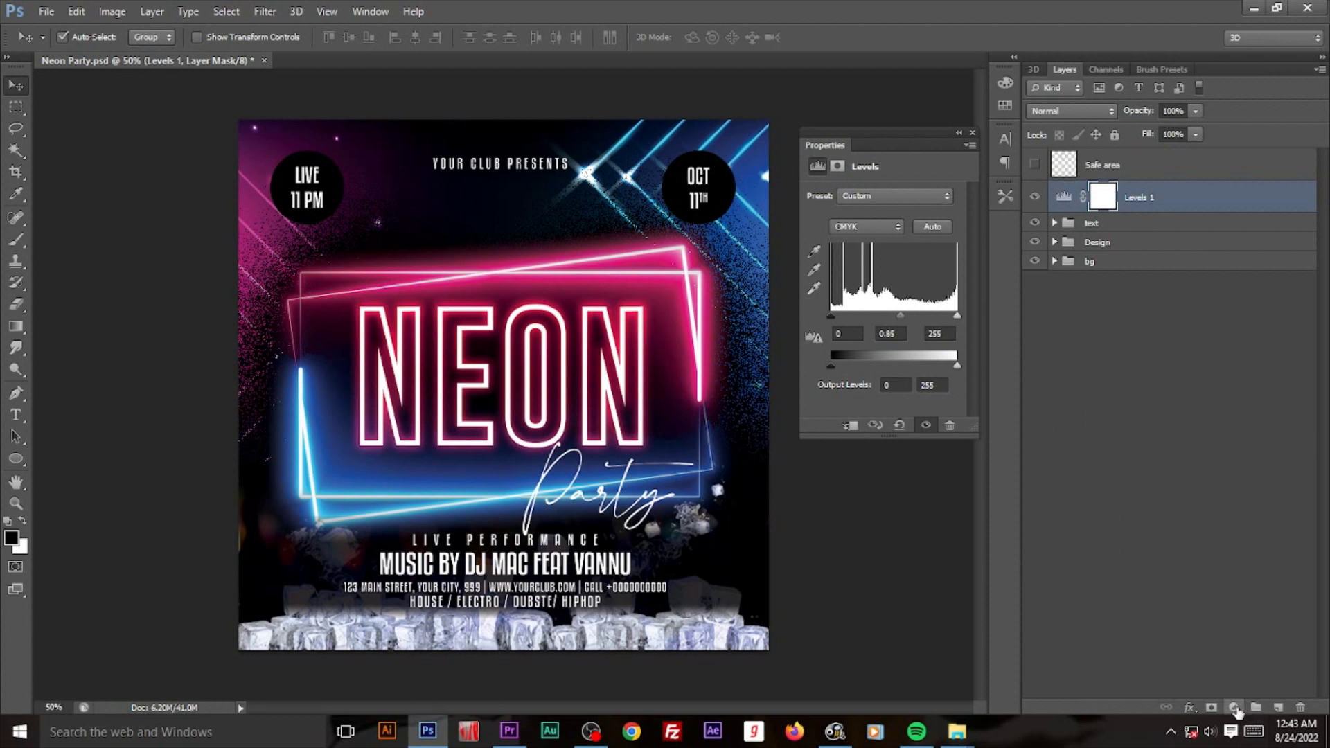
Step: Add a Color Balance adjustment with Cyan–Red +60 and Magenta–Green +2
left_click(1233, 708)
left_click(1203, 525)
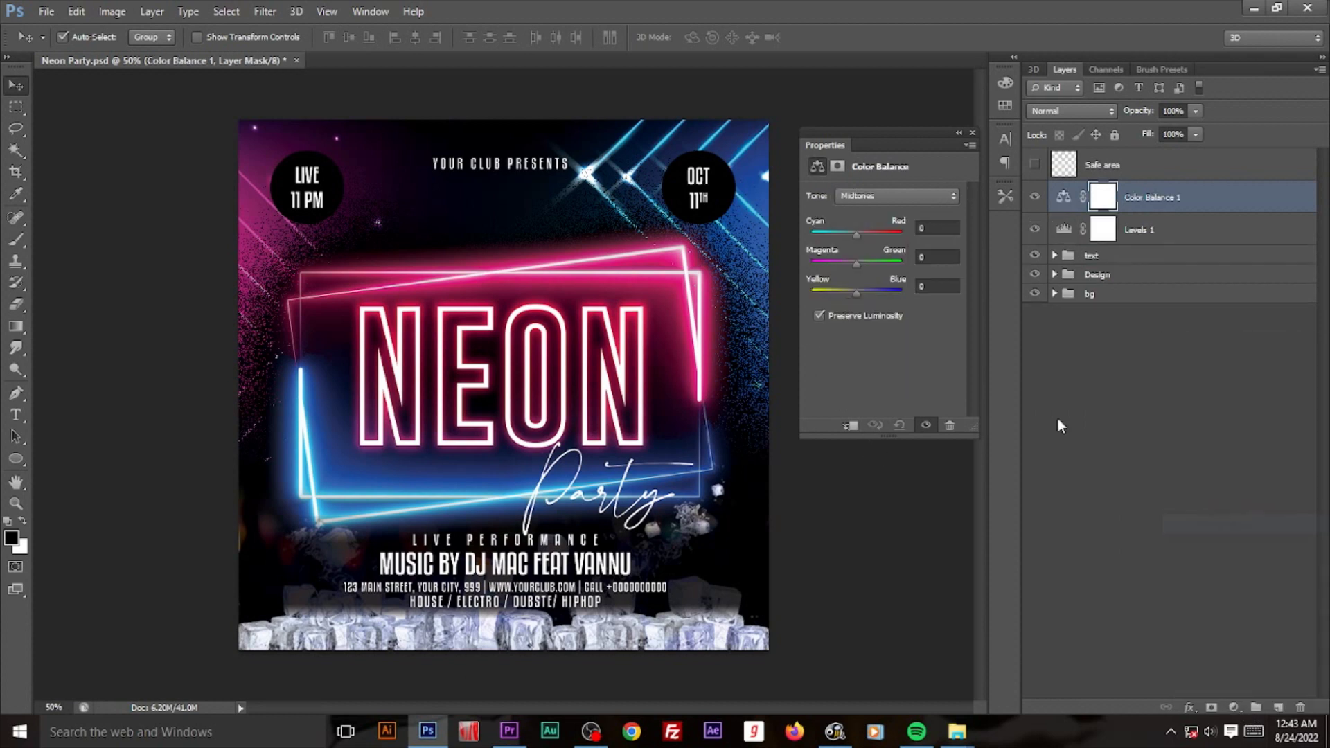
mouse_move(856, 234)
left_mouse_down()
mouse_move(882, 242)
mouse_move(860, 269)
left_mouse_up()
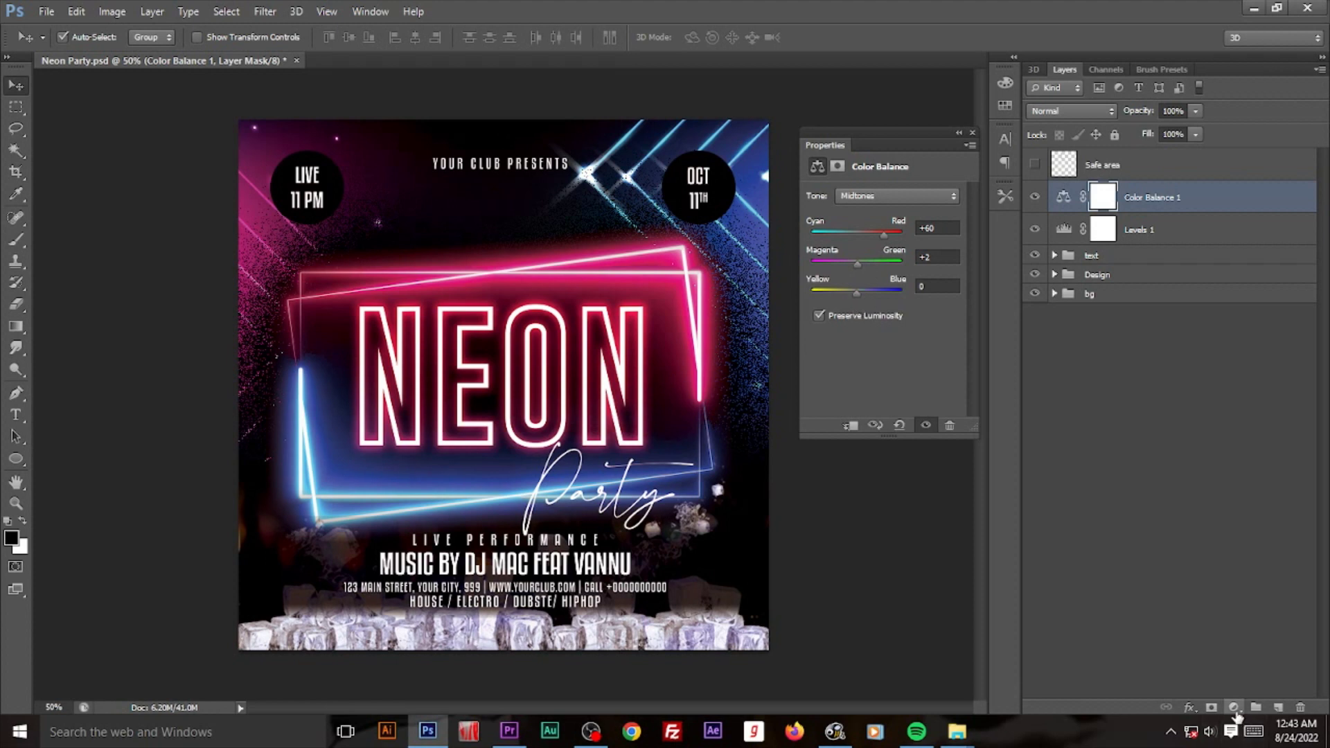
left_click(1233, 707)
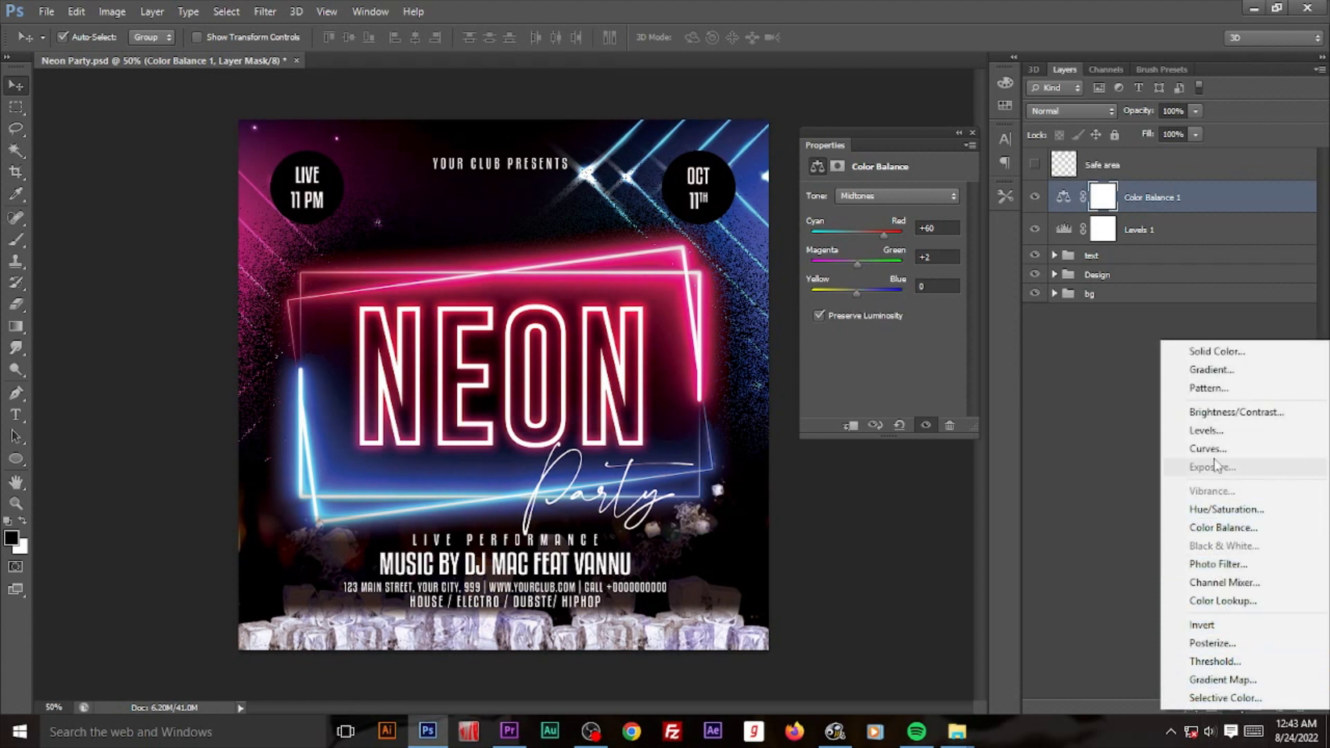
Step: Add a Brightness/Contrast adjustment with Brightness 21 and Contrast 29
left_click(1219, 412)
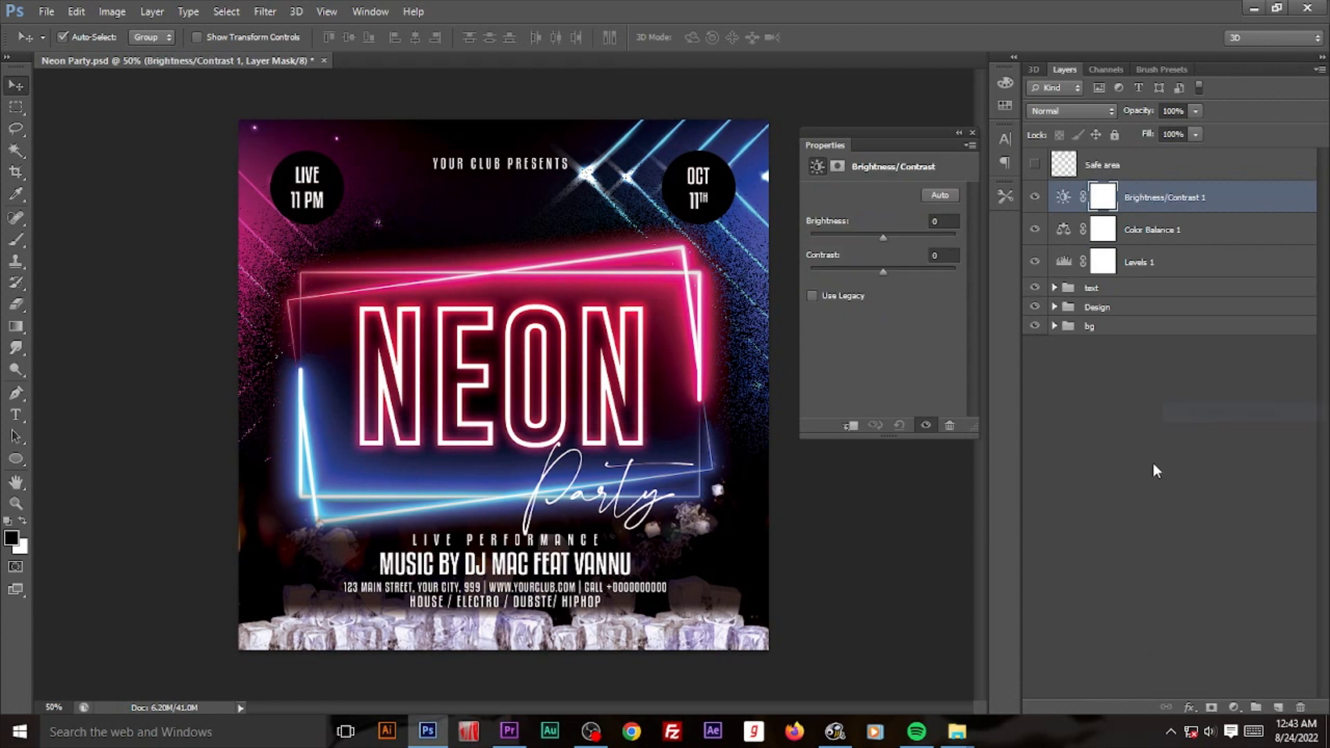
mouse_move(881, 237)
left_mouse_down()
mouse_move(892, 234)
mouse_move(895, 272)
left_mouse_up()
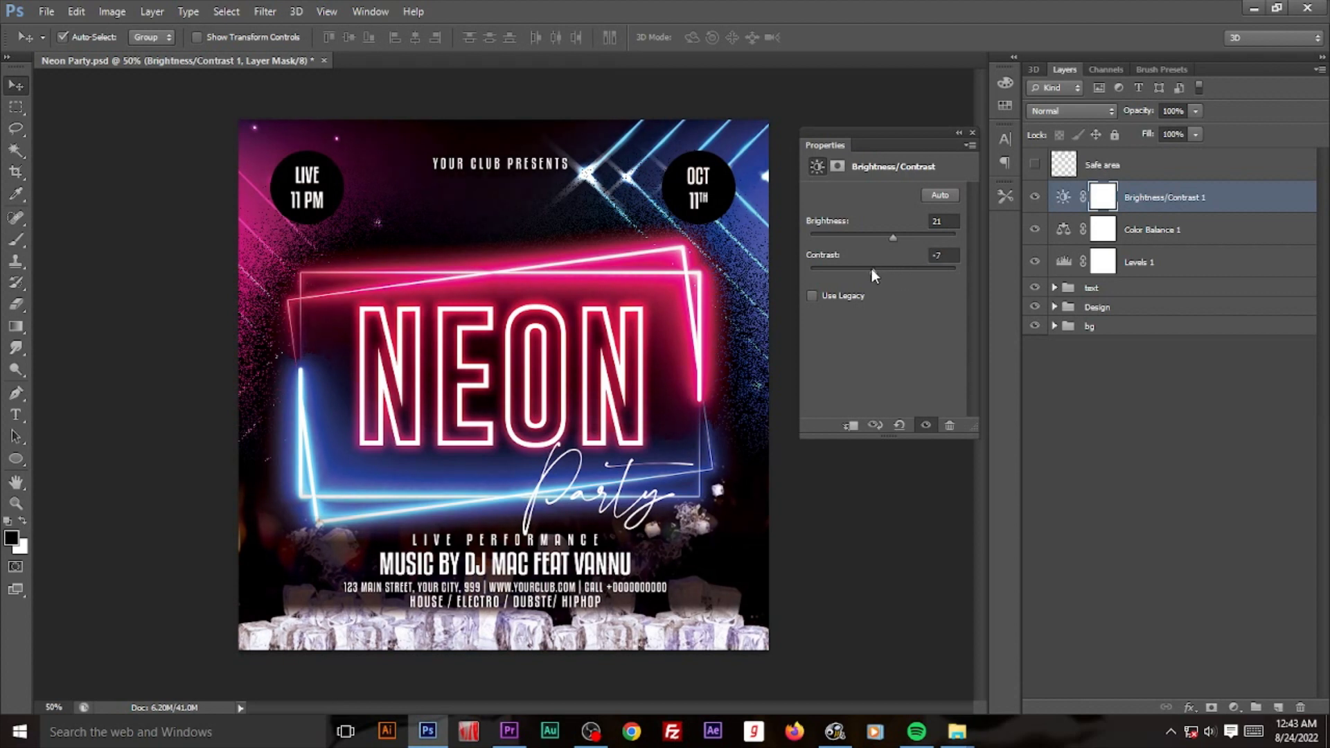
left_click_drag(905, 272, 903, 273)
left_click(1234, 708)
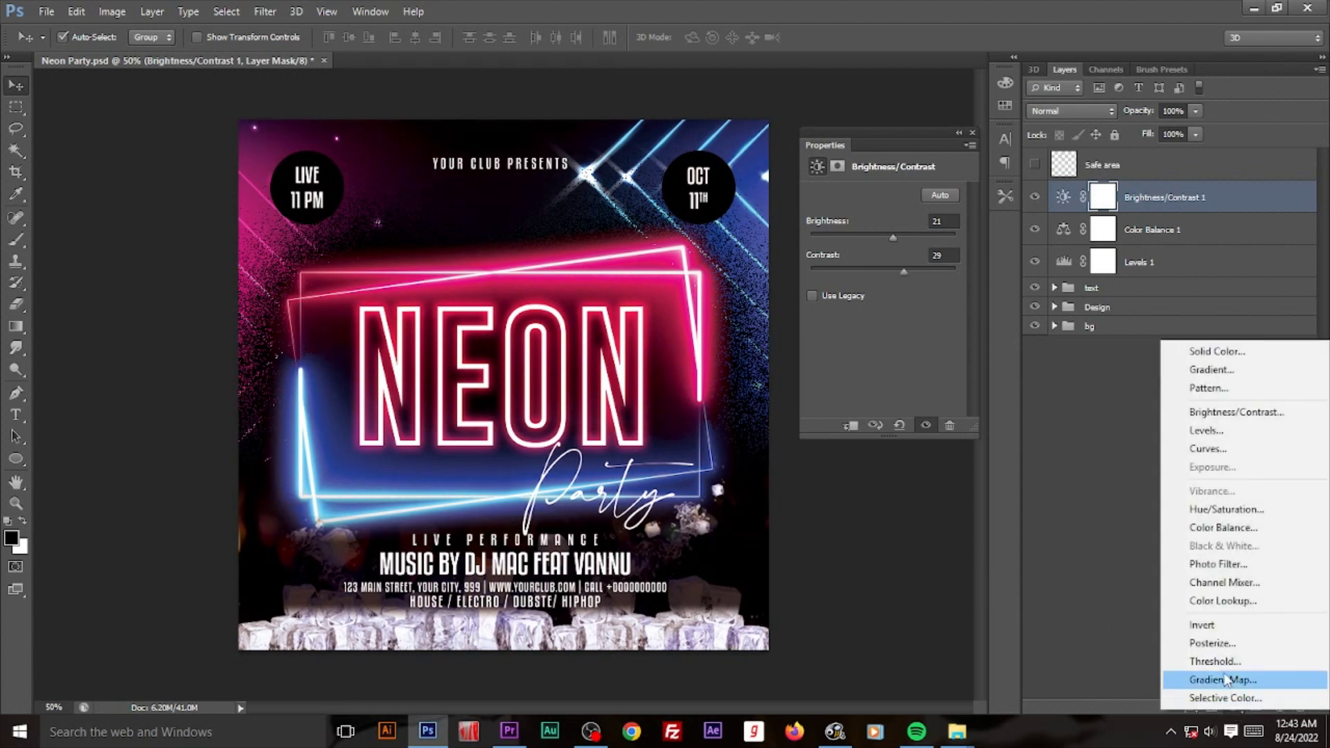
Step: Add a Hue/Saturation adjustment with Hue -13, Saturation +54 and Lightness -2
left_click(1224, 516)
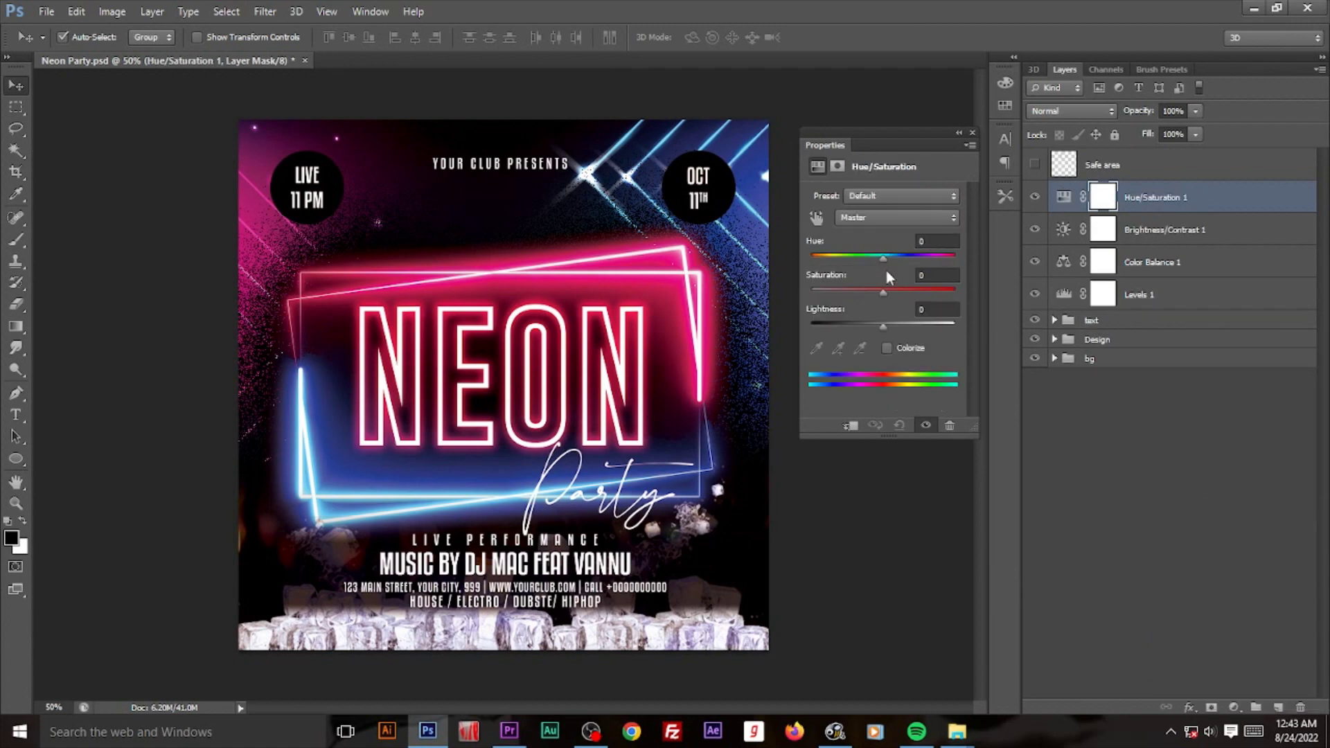
mouse_move(883, 256)
left_mouse_down()
mouse_move(834, 258)
mouse_move(941, 280)
left_mouse_up()
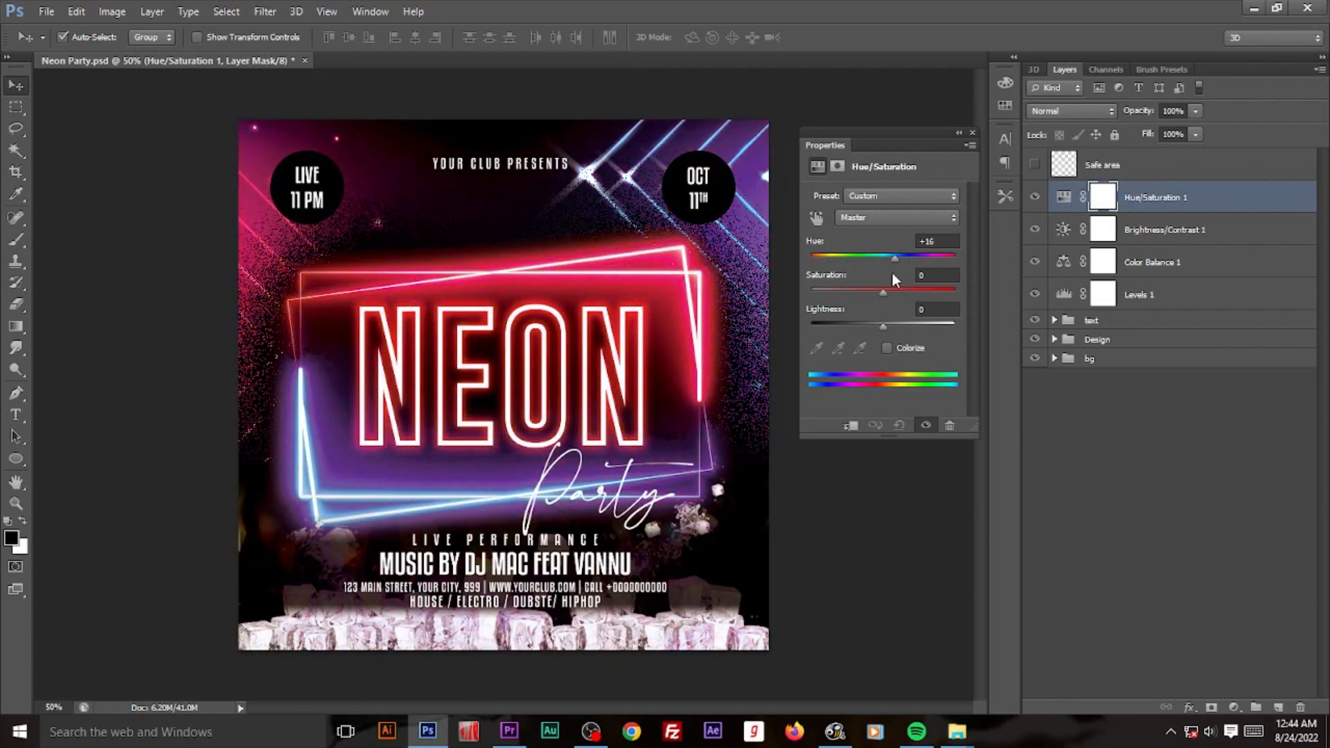
left_click_drag(942, 289, 870, 267)
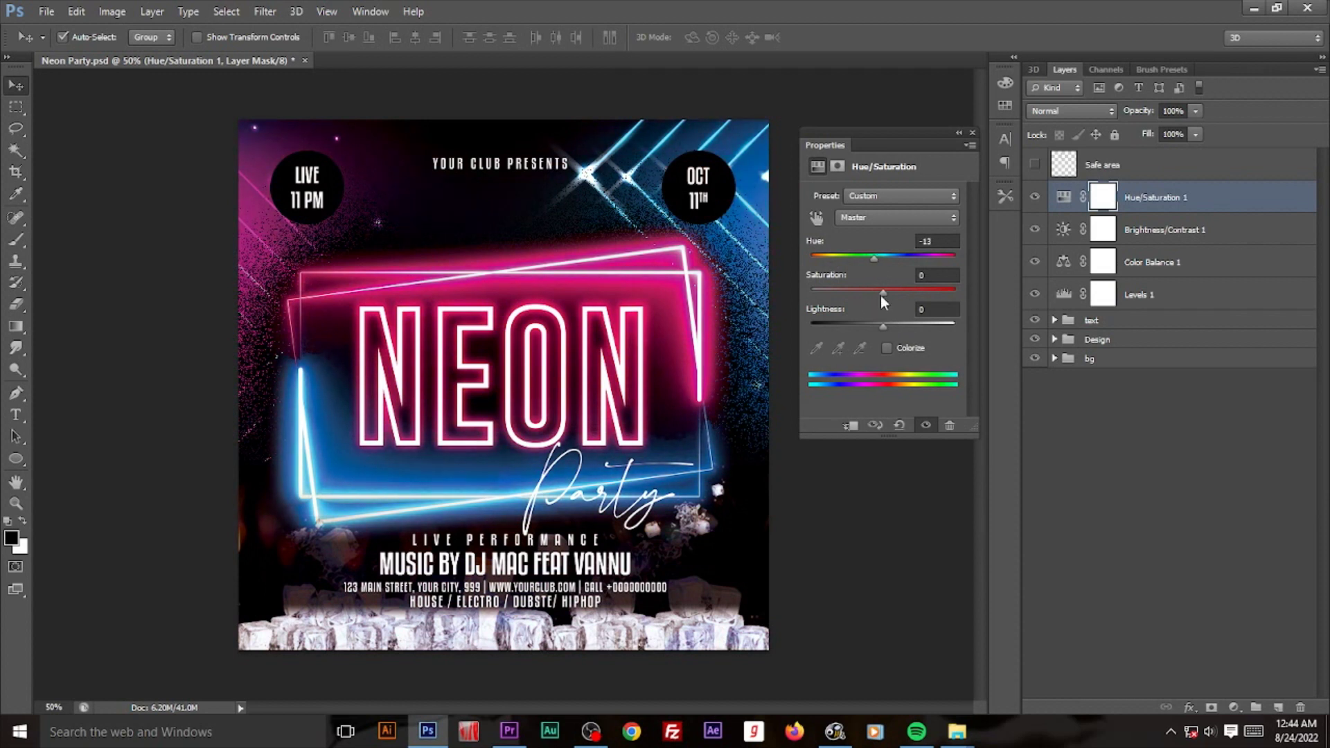
left_click_drag(882, 291, 926, 291)
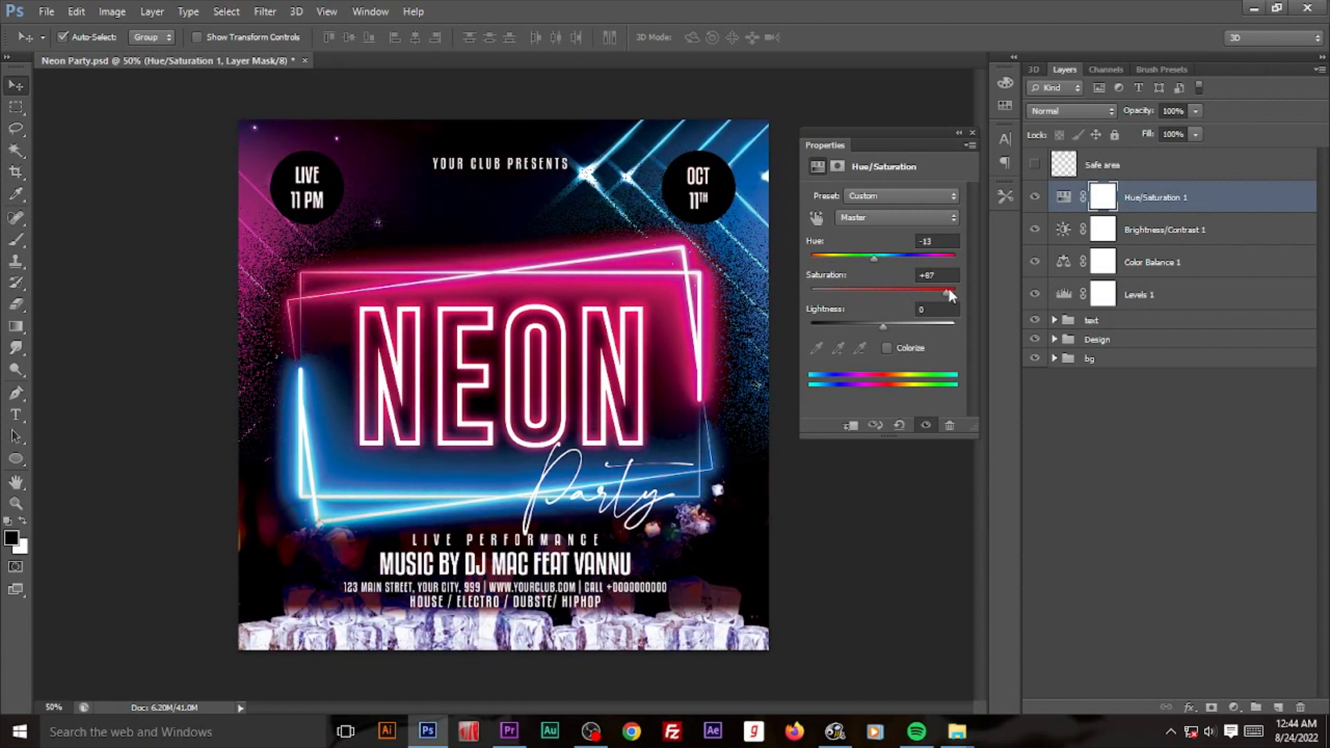
mouse_move(921, 289)
left_mouse_down()
mouse_move(831, 292)
mouse_move(917, 294)
left_mouse_up()
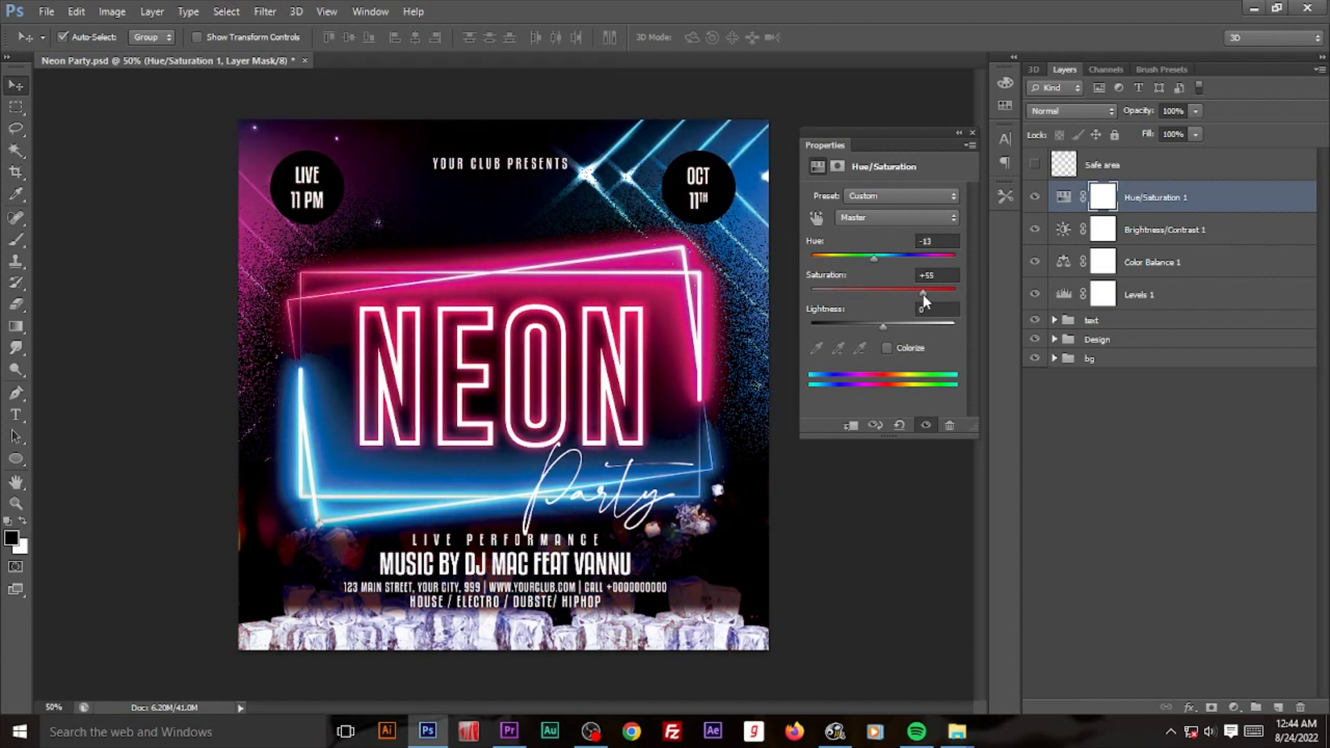
left_click_drag(883, 325, 881, 325)
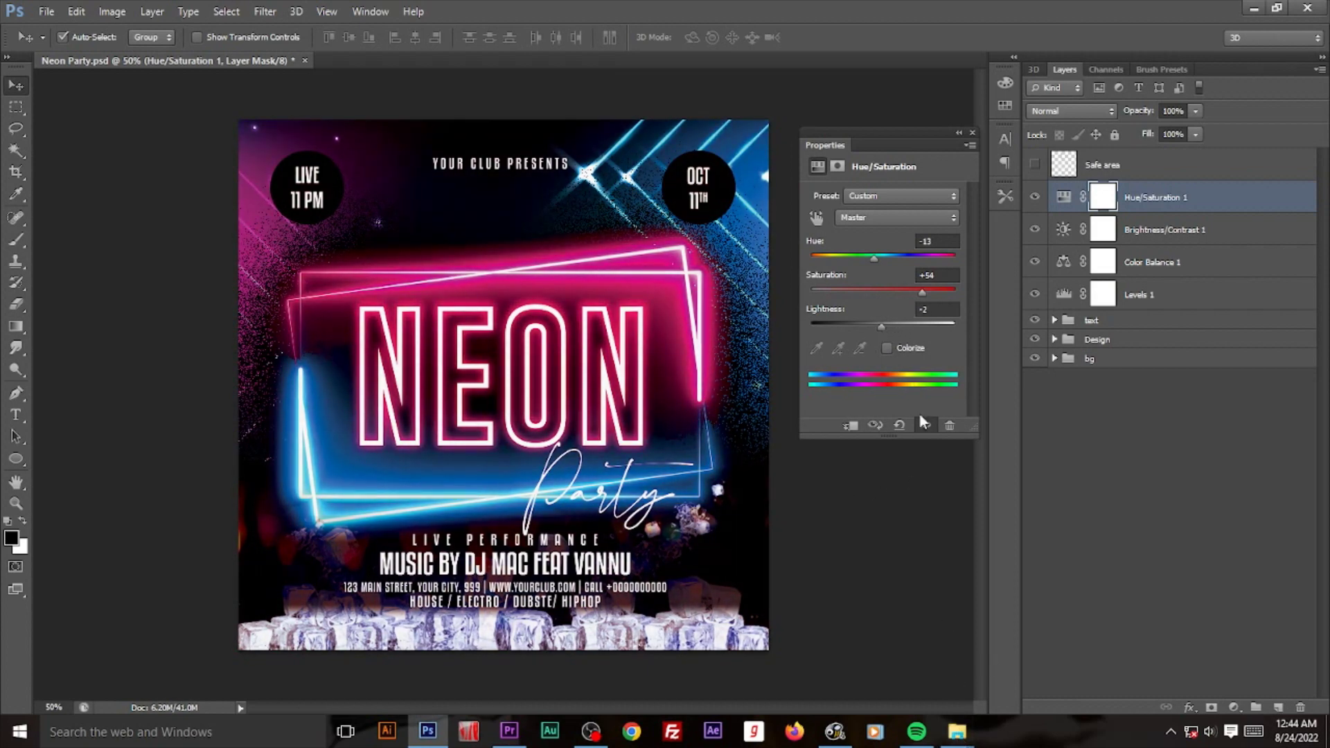
Step: Select Levels 1 and the other adjustment layers together
left_click(1170, 208)
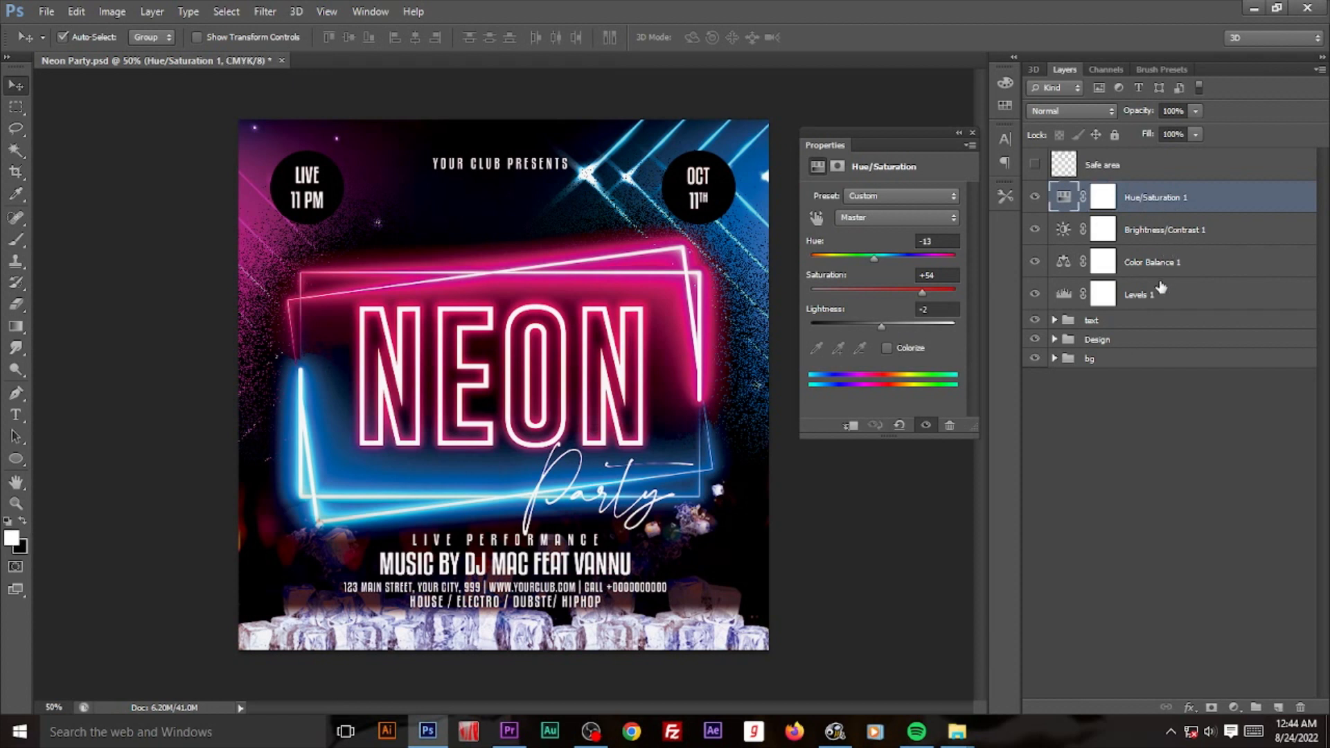
left_click(1153, 296)
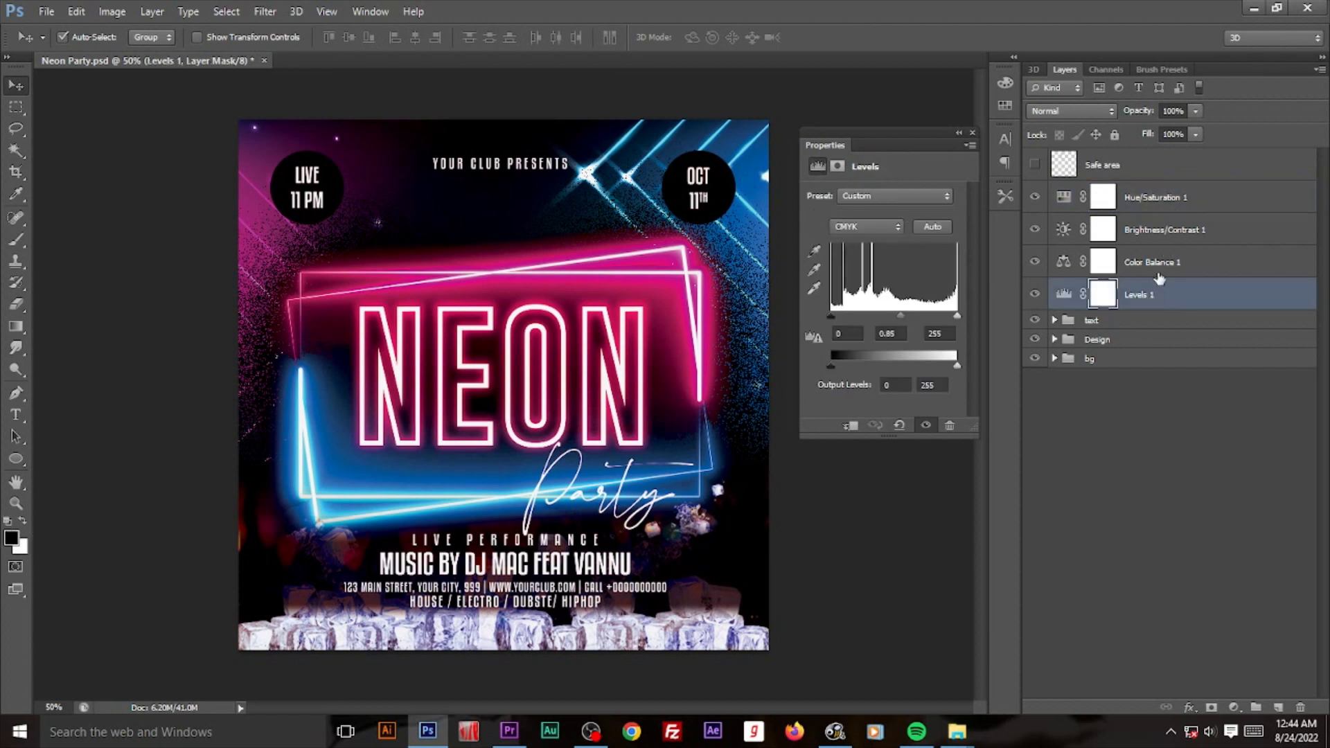
left_click(1159, 264, "shift")
Step: Group the four adjustment layers as 'Adjustments' and toggle it to compare before and after
left_click(1159, 232, "shift")
left_click(1158, 201, "shift")
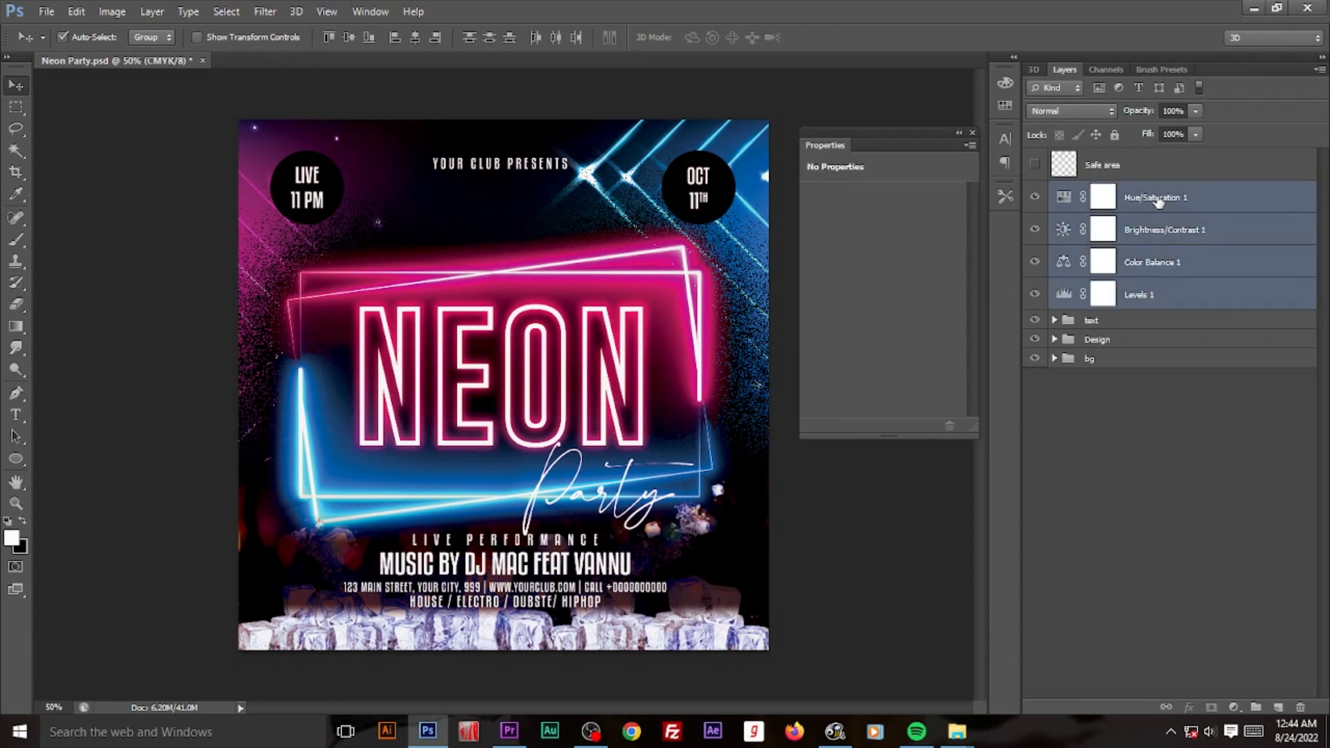
key("ctrl+g")
double_click(1098, 192)
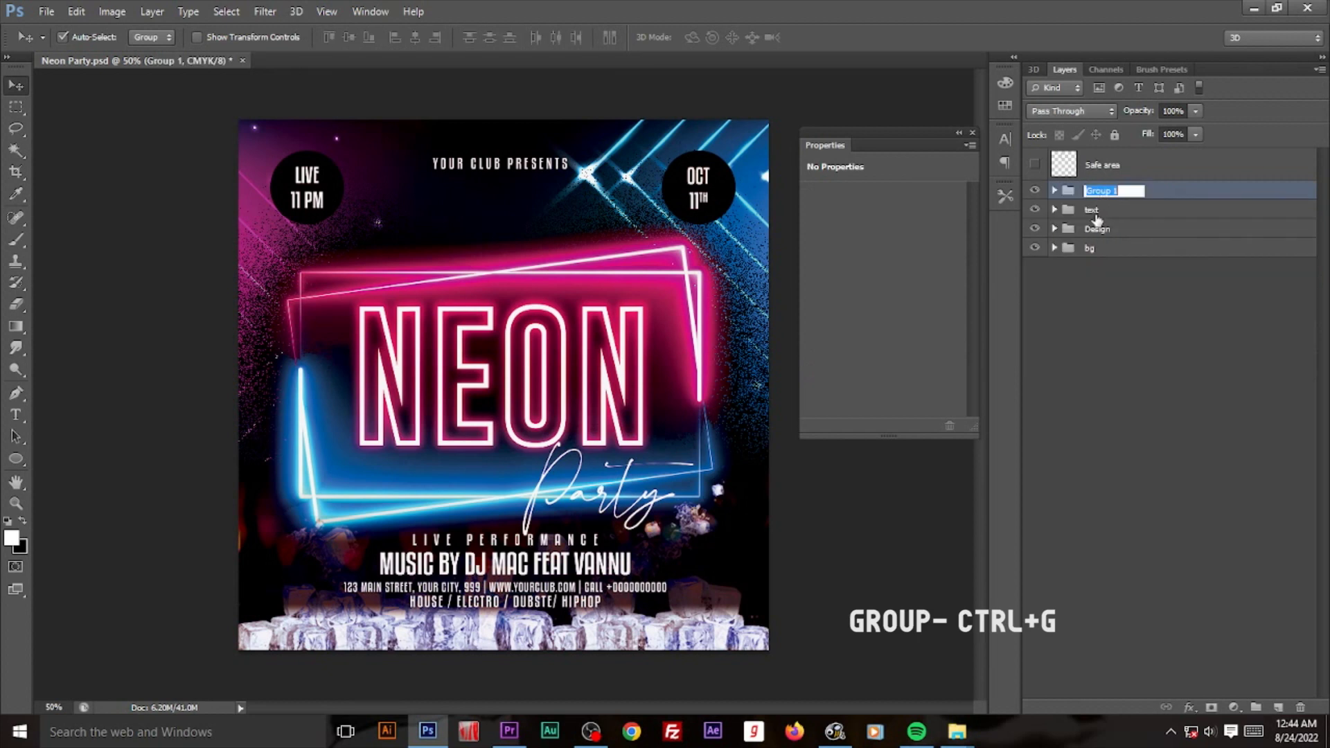
type("Adjustmen")
type("ts")
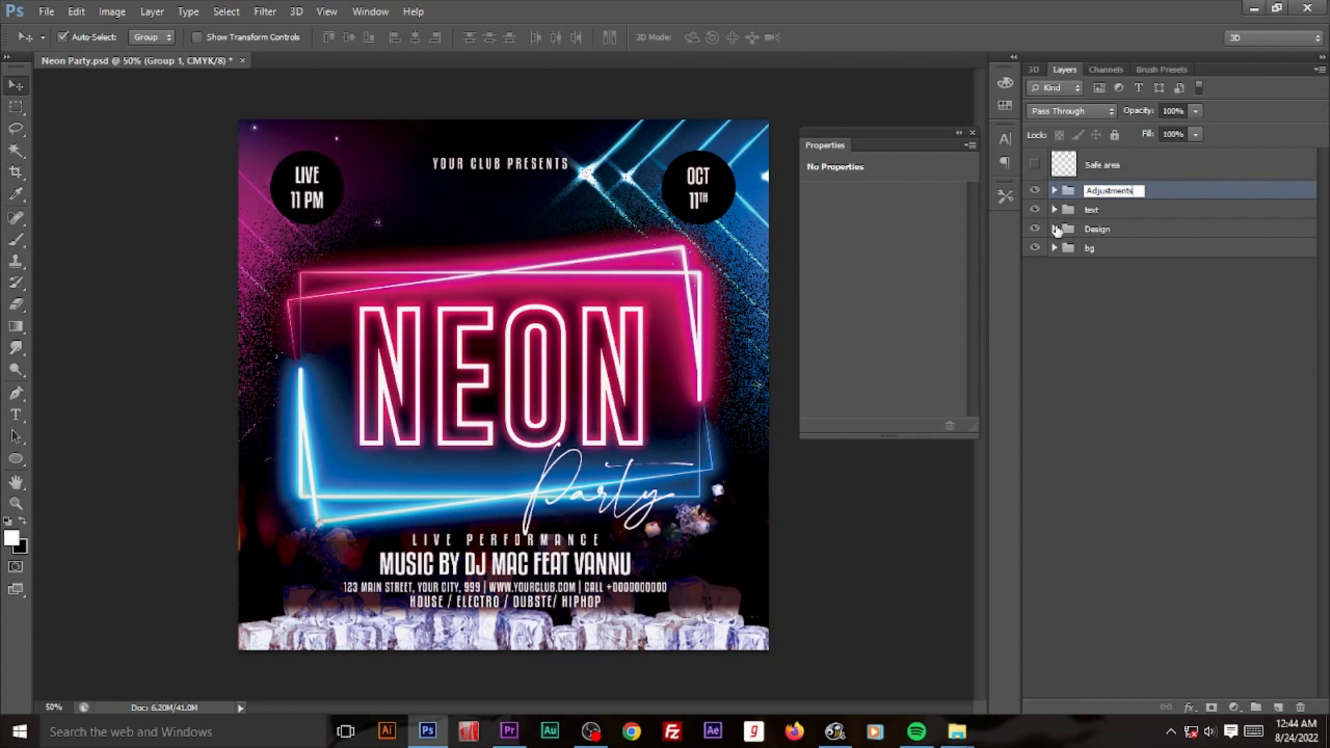
key("Return")
left_click(1036, 190)
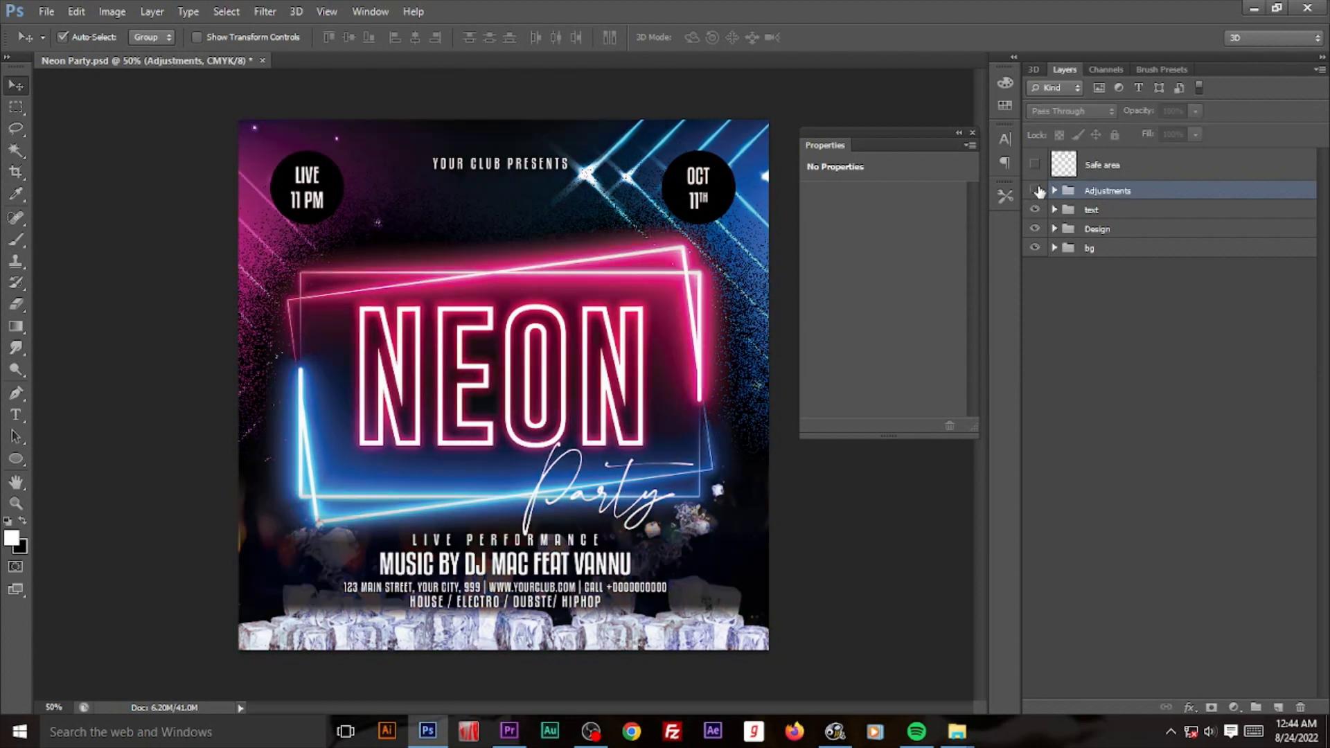
left_click(1036, 190)
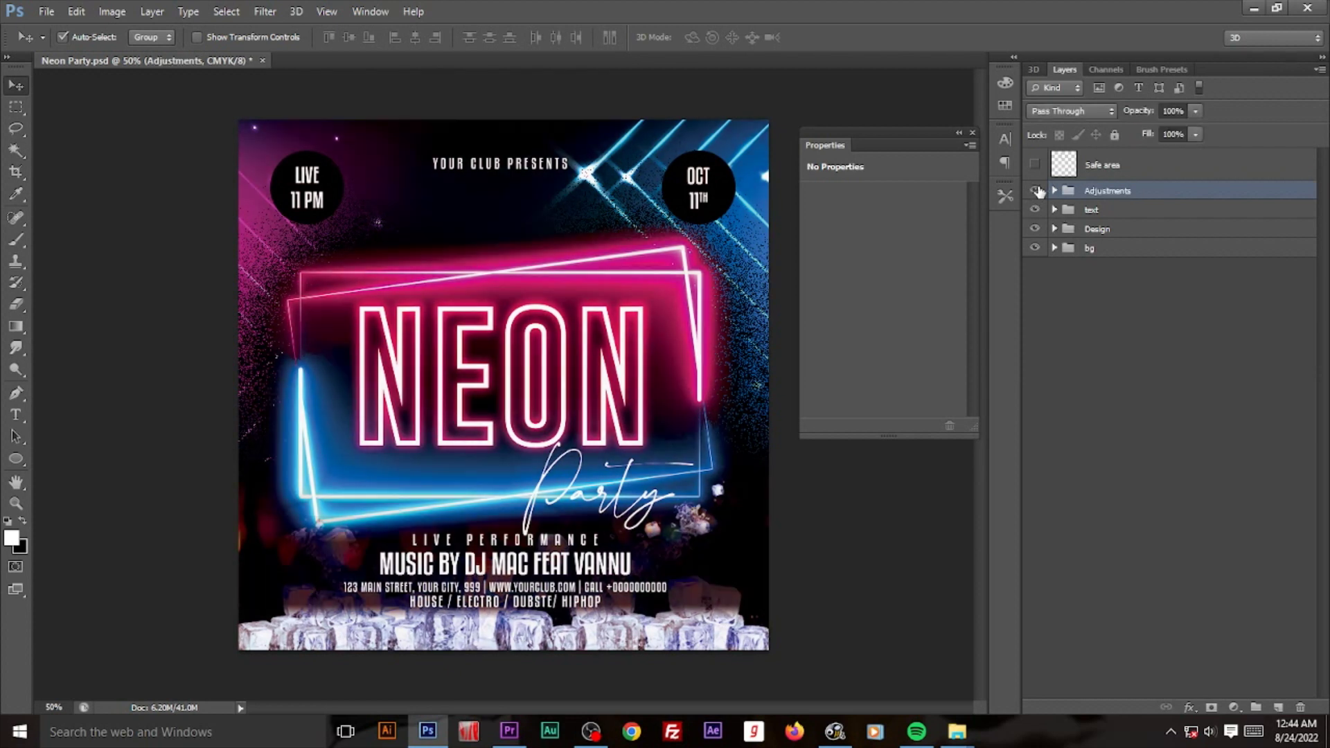